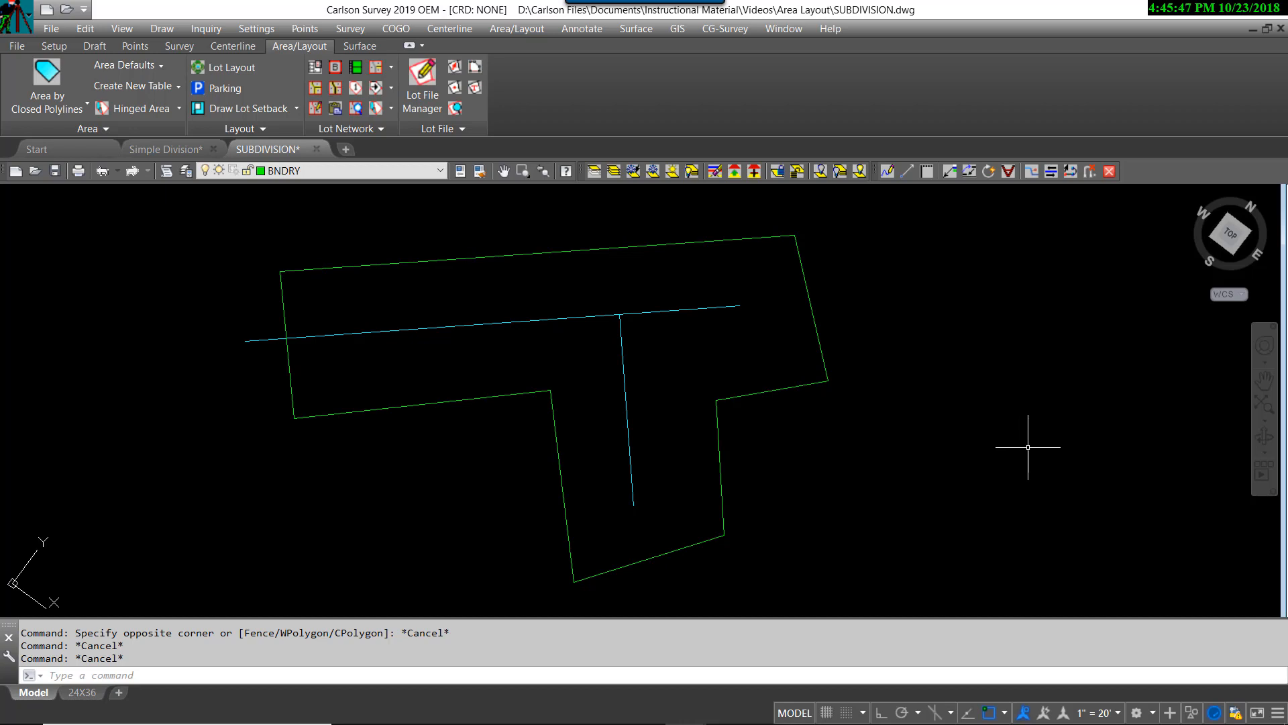
click(826, 369)
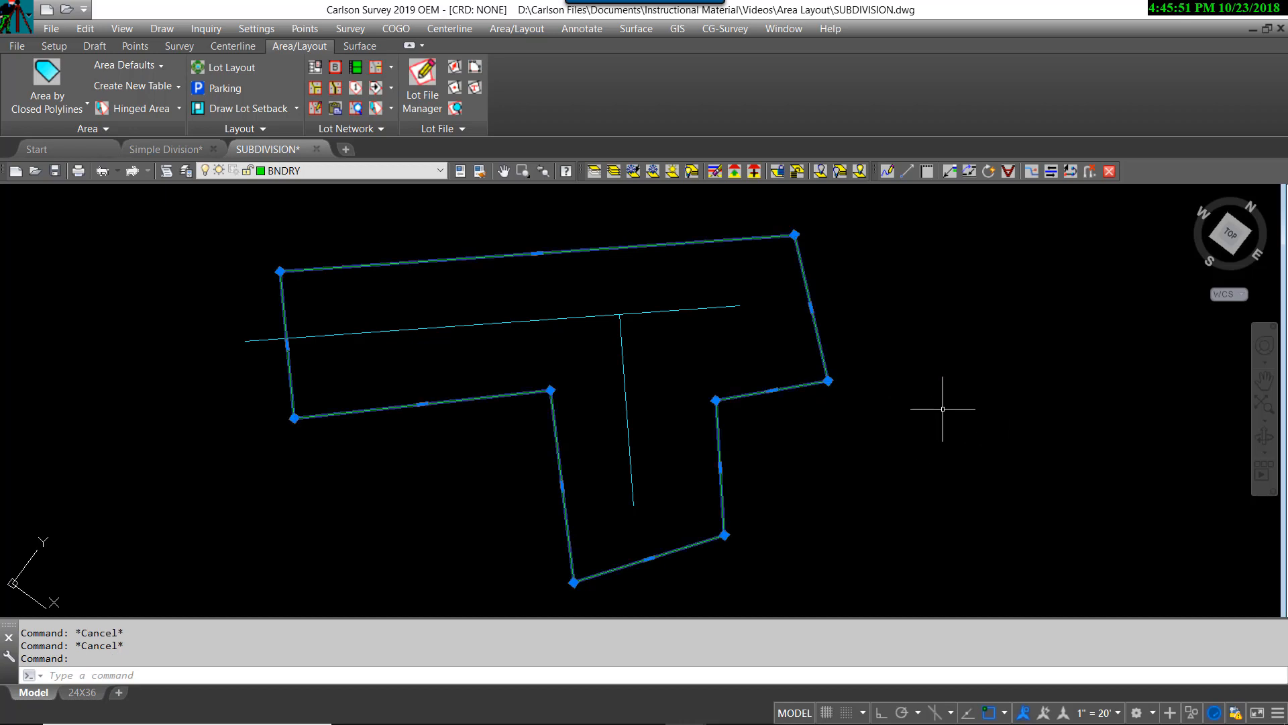
key(Escape)
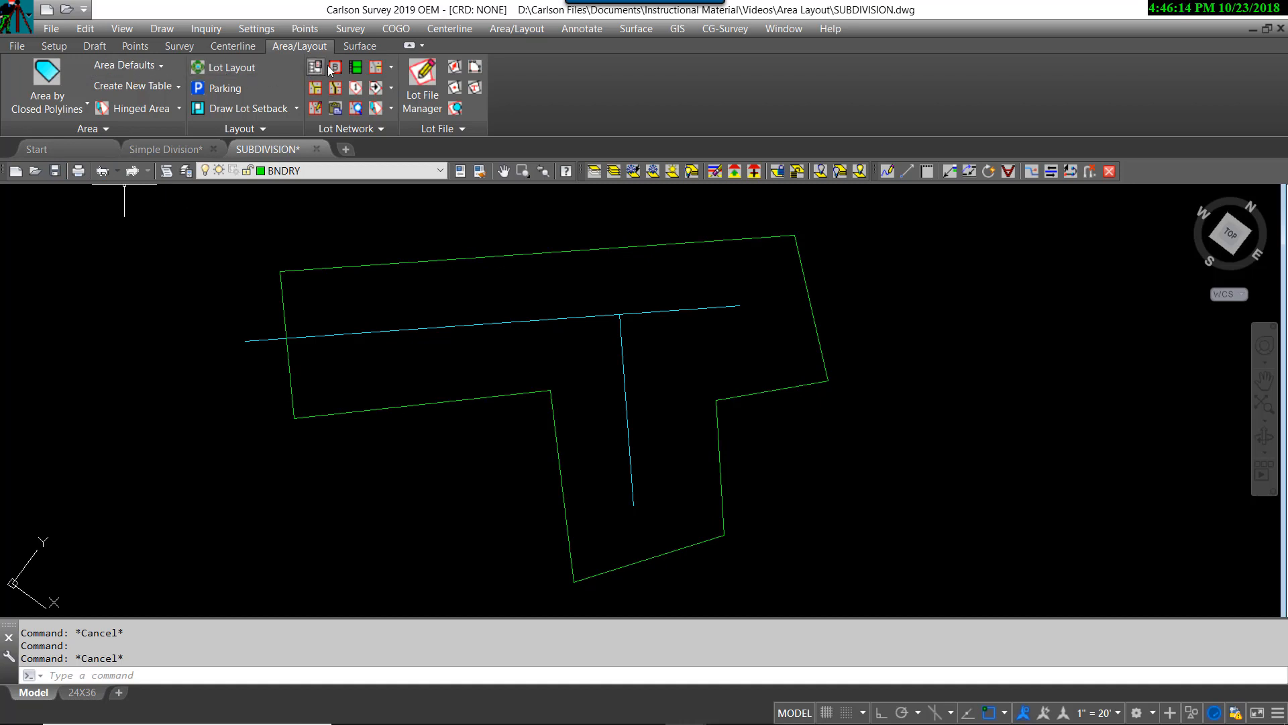
click(516, 34)
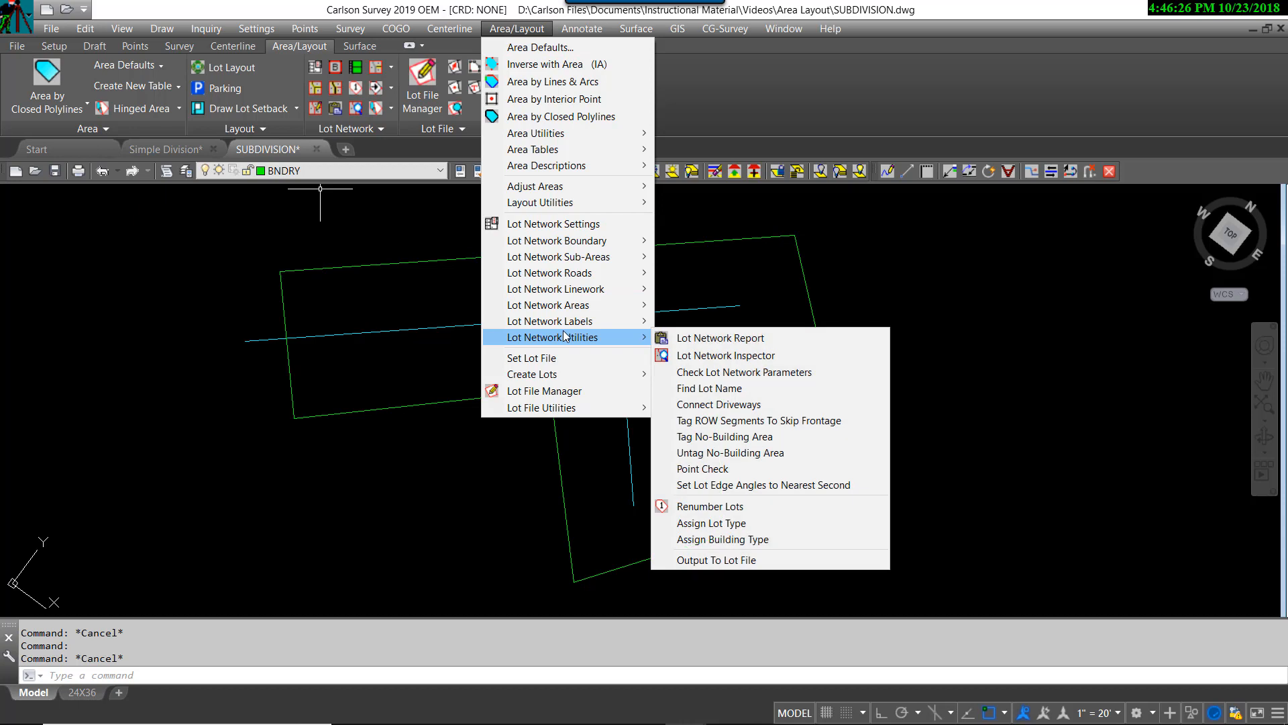
click(440, 212)
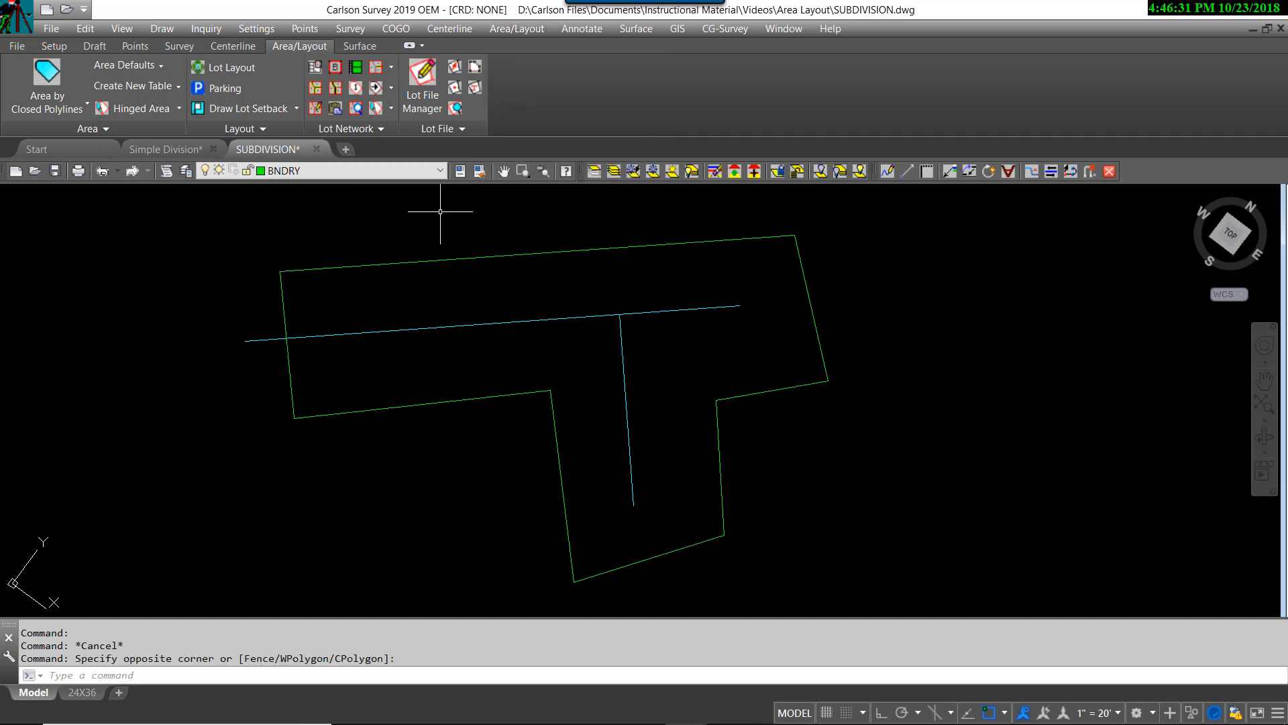
Step: Create the lot network file SUBDIVISION.ltn and open its Lot Network Settings
click(312, 67)
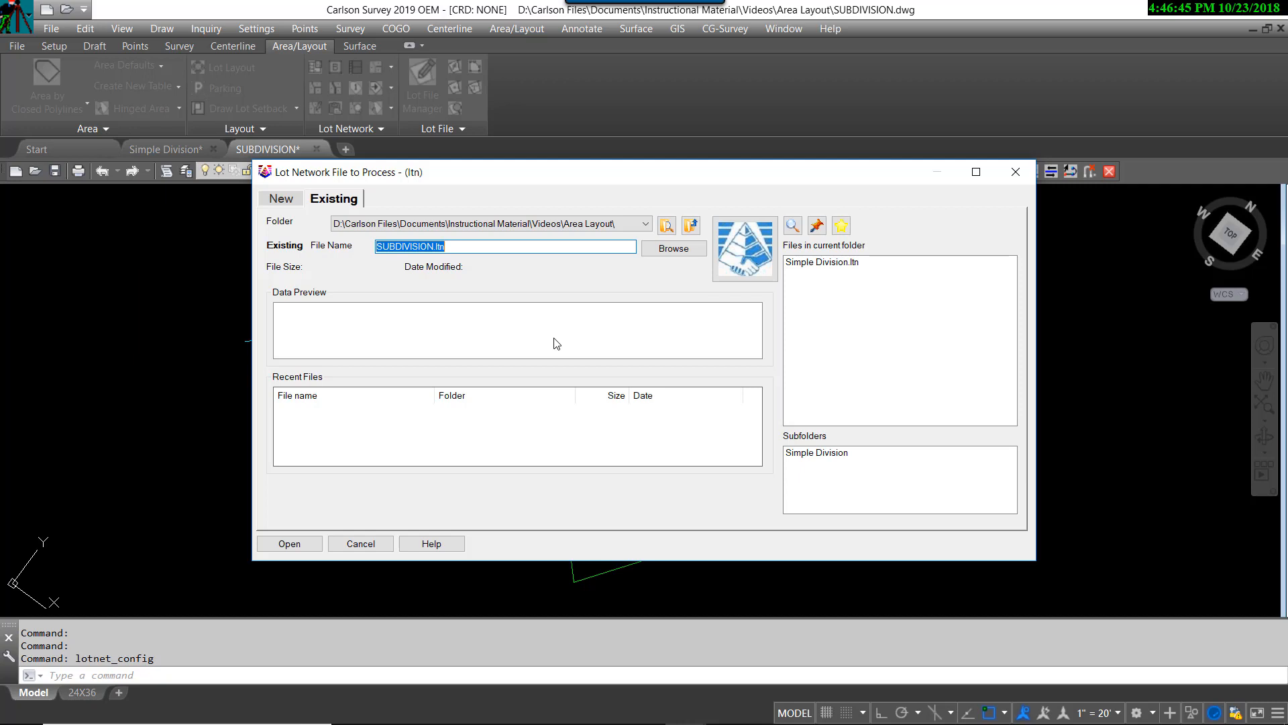
click(301, 542)
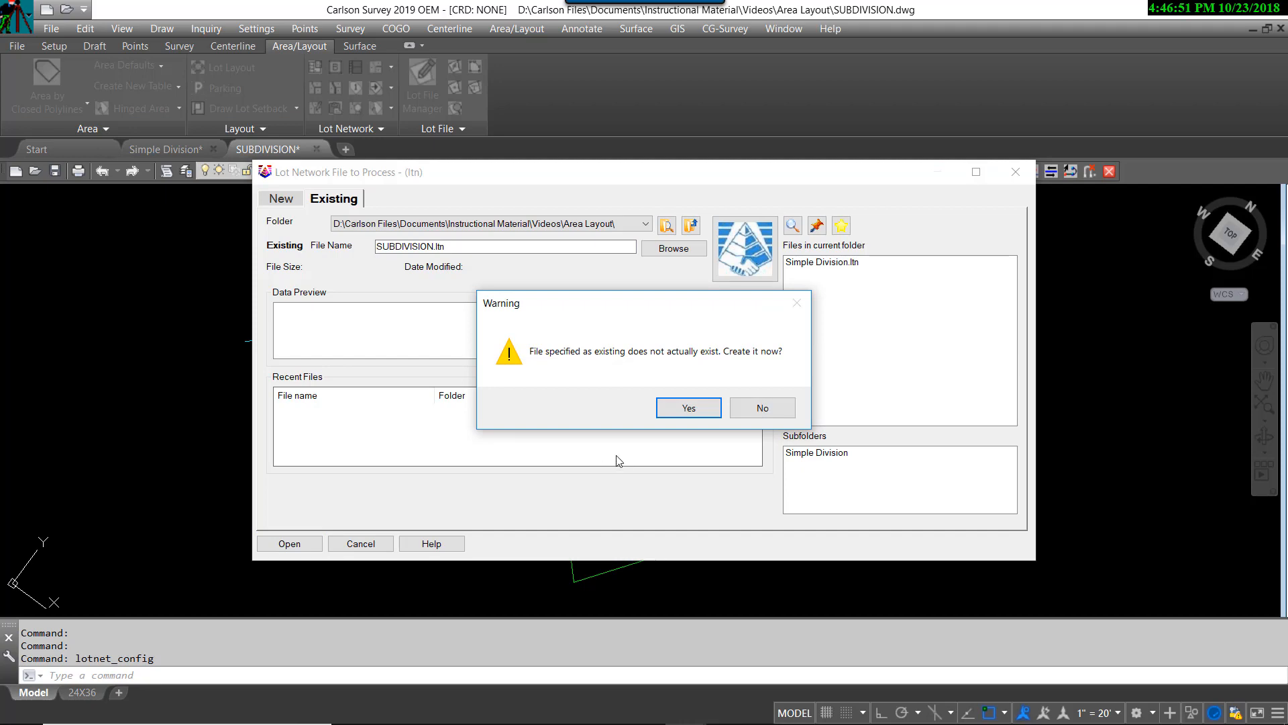
click(689, 407)
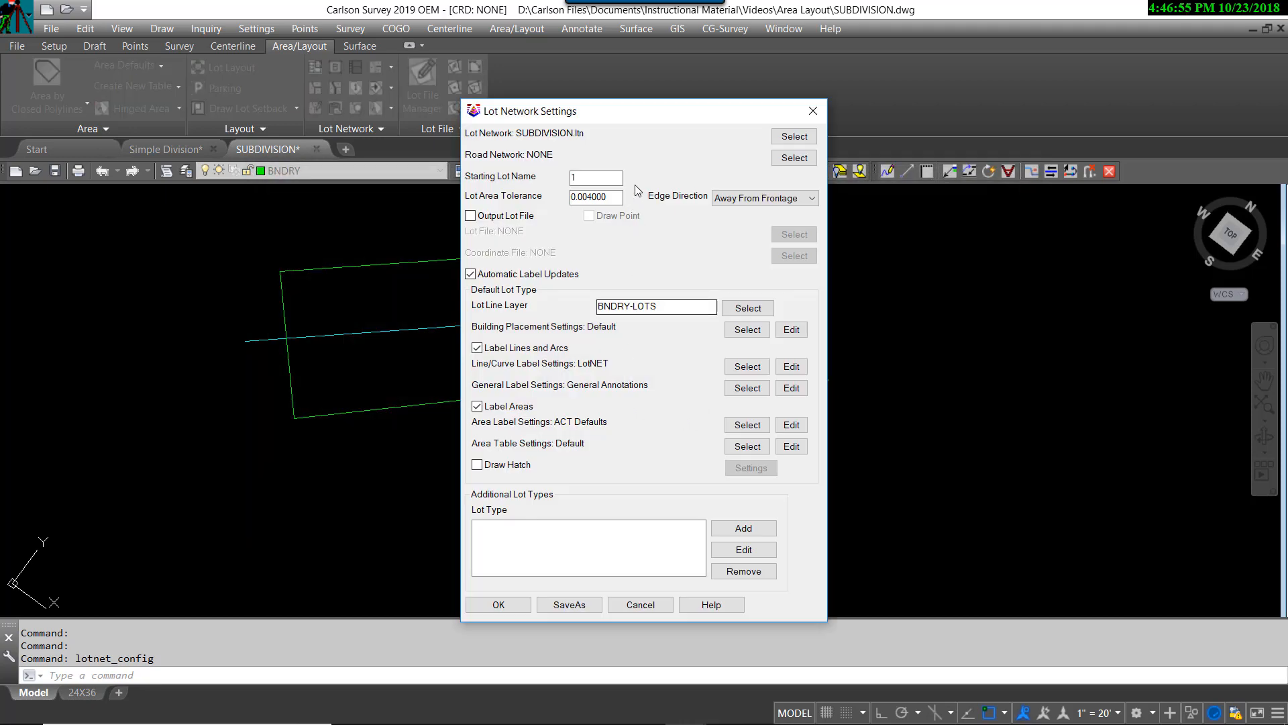
Step: Assign a new road network file named Roads to the lot network
drag(644, 120, 642, 101)
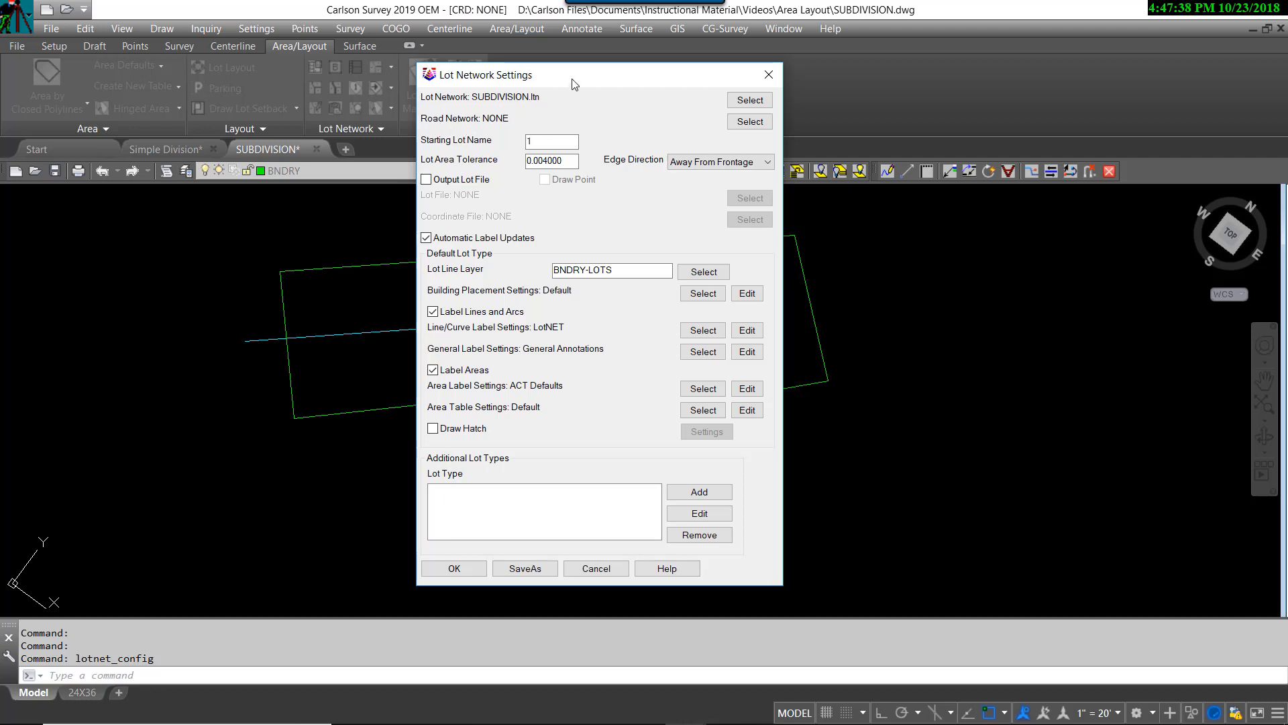
drag(574, 84, 572, 81)
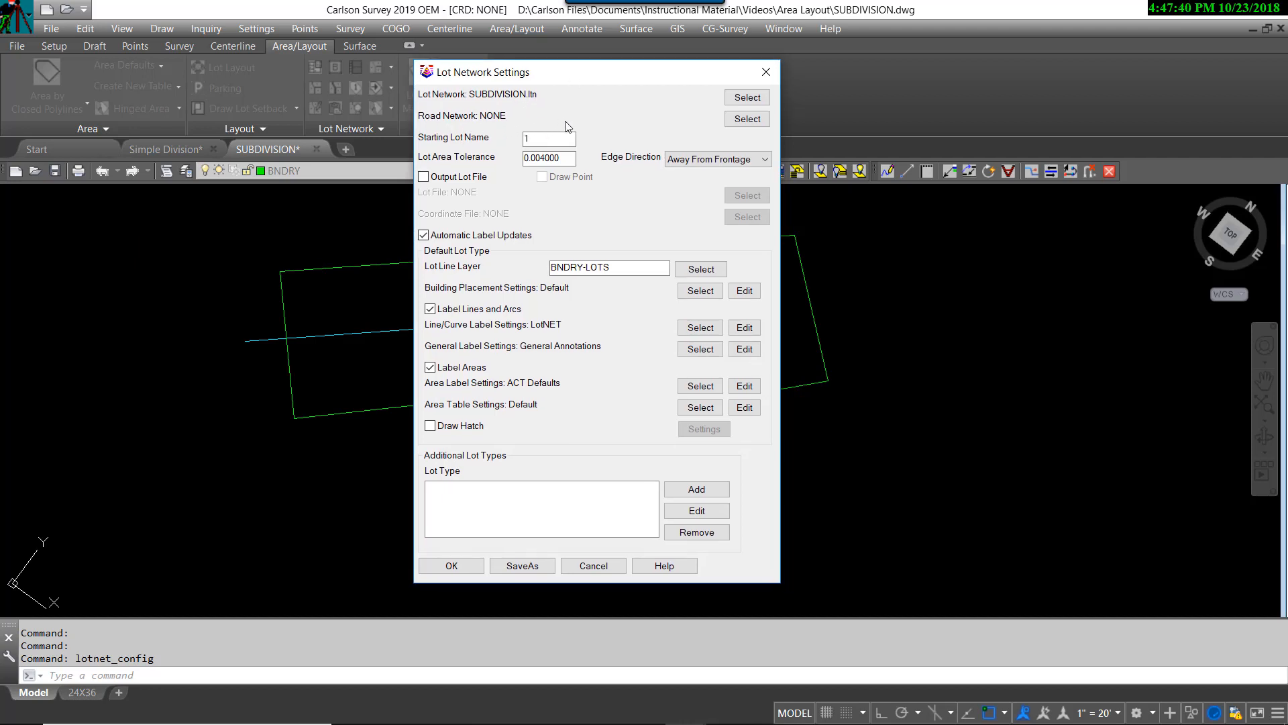
click(747, 119)
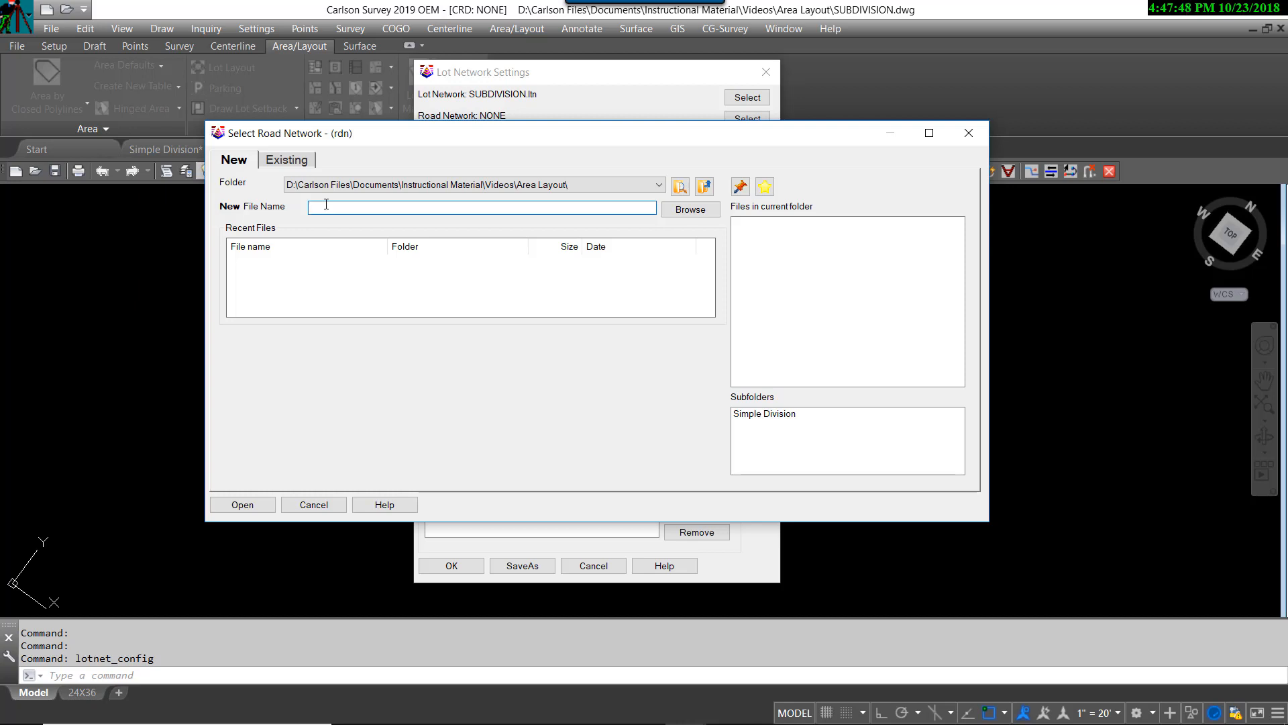
text(Roads)
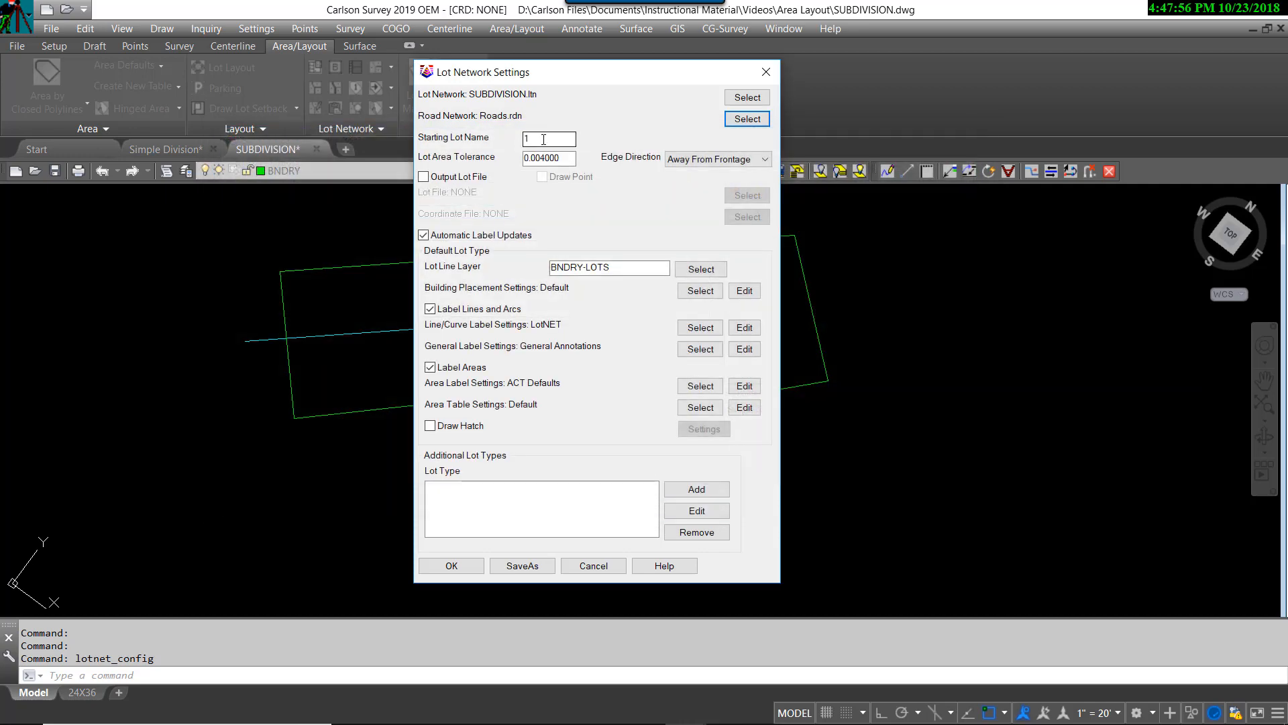
Step: Turn off labeling of lines and arcs for the default lot type
click(544, 139)
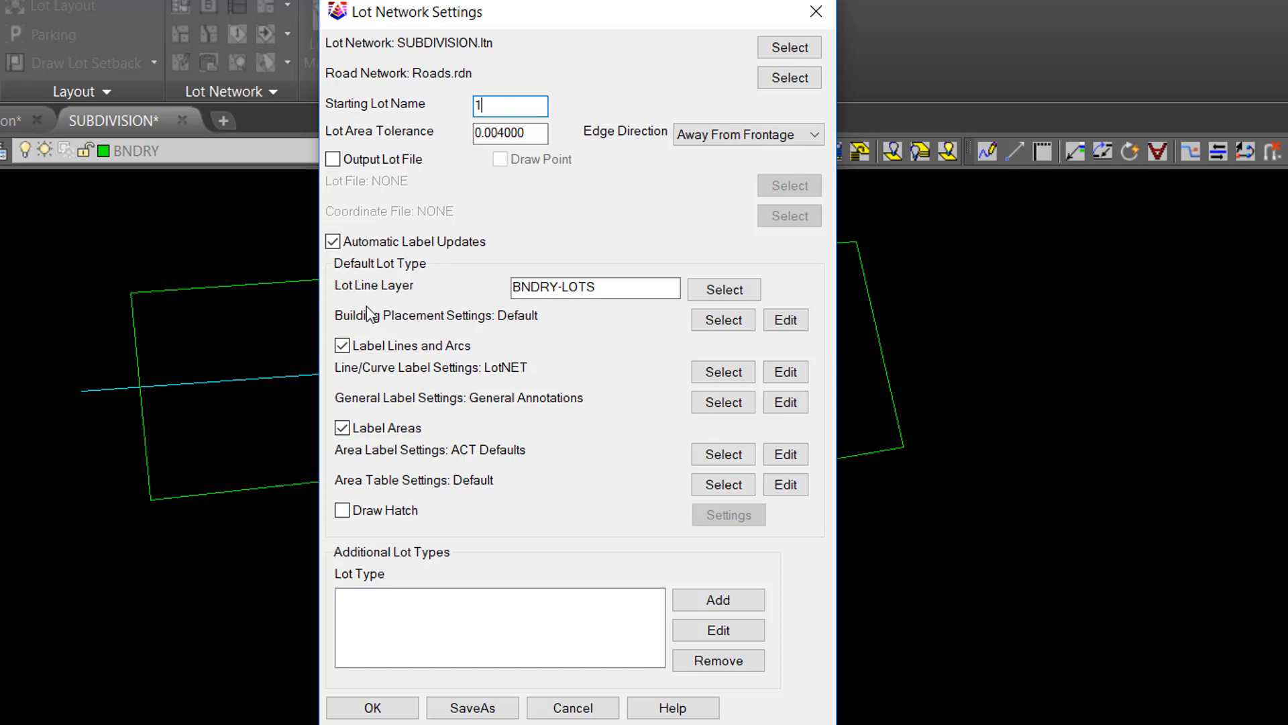
click(612, 290)
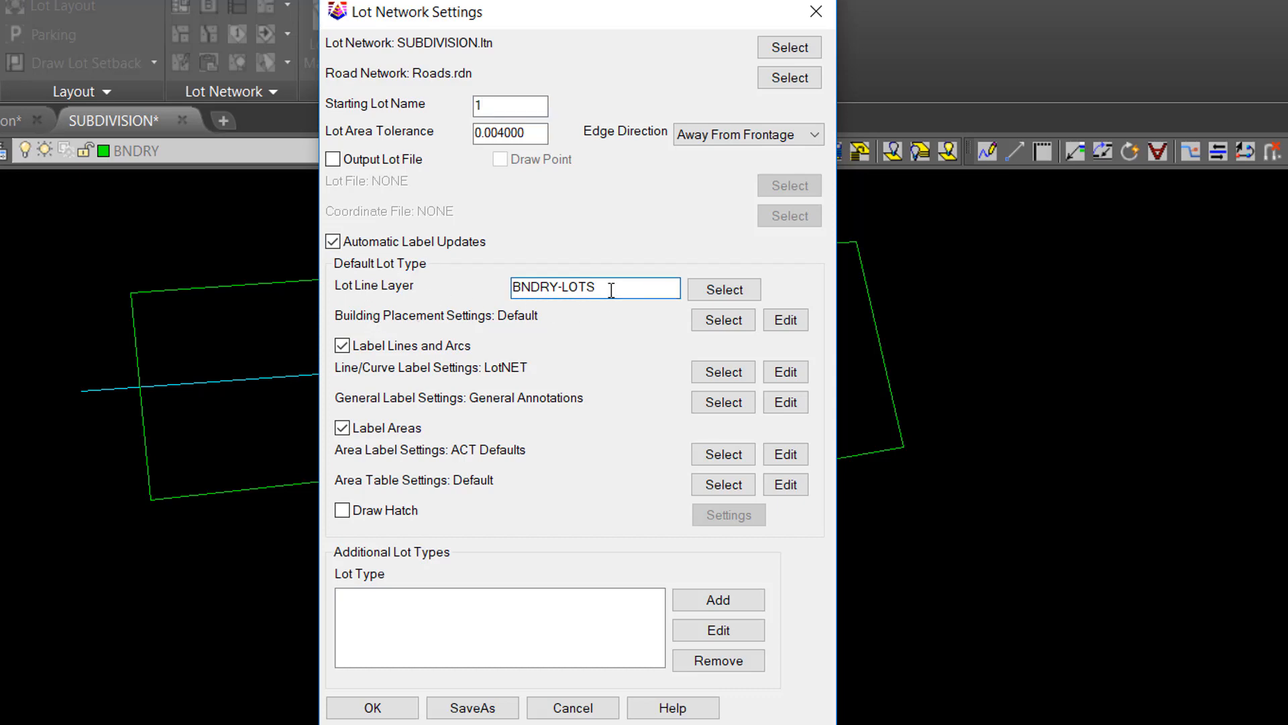
click(346, 351)
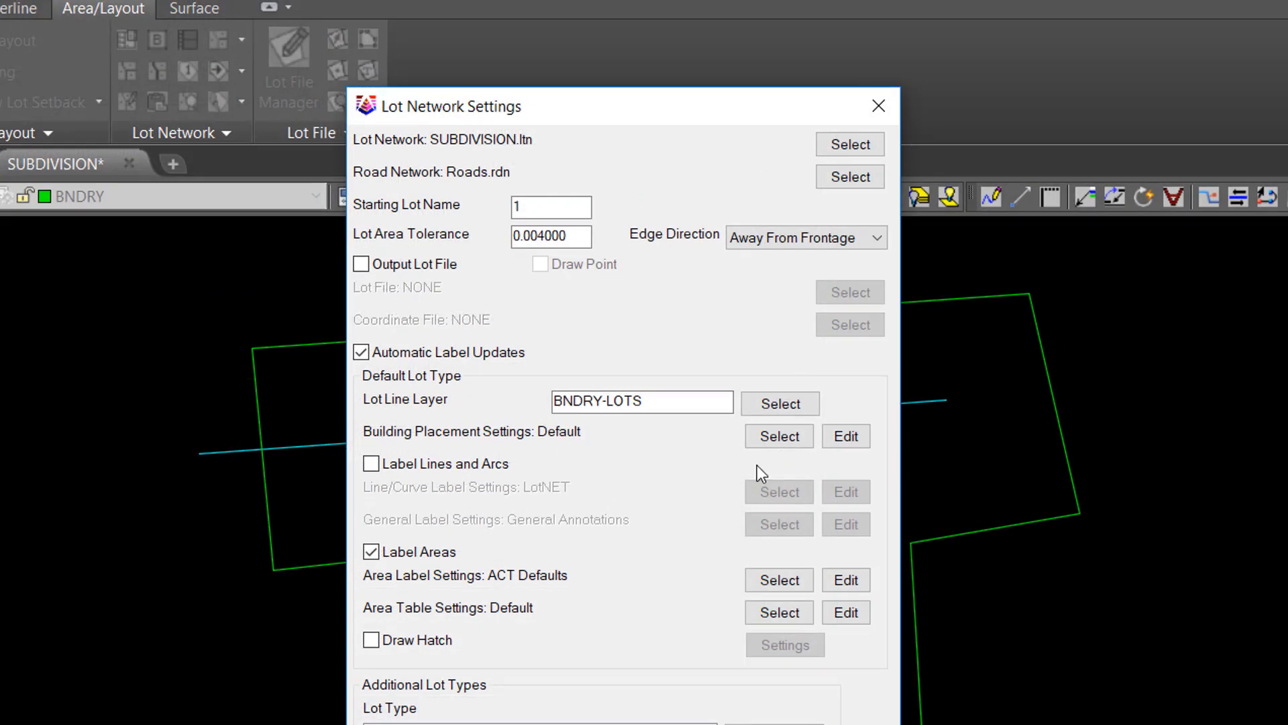
Step: Check the front, side and back setbacks in the Building Placement Settings, accept them and apply the lot network settings
click(846, 436)
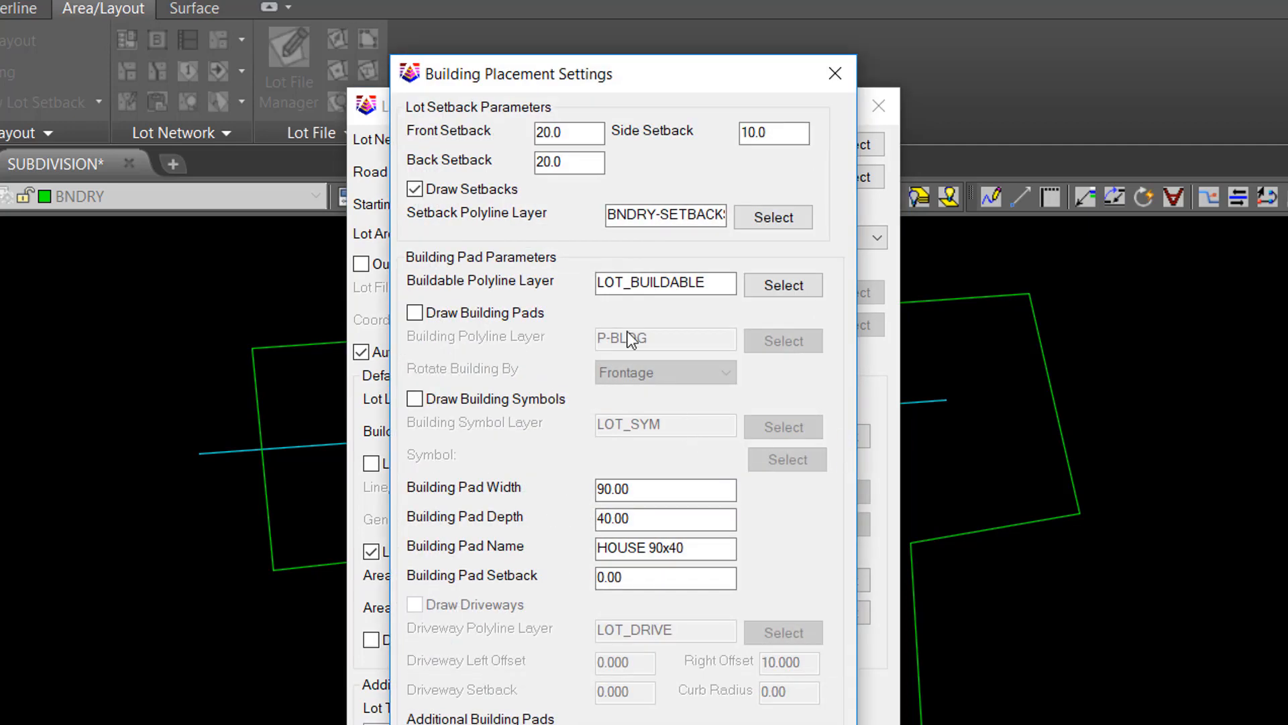
click(569, 138)
click(778, 139)
click(576, 162)
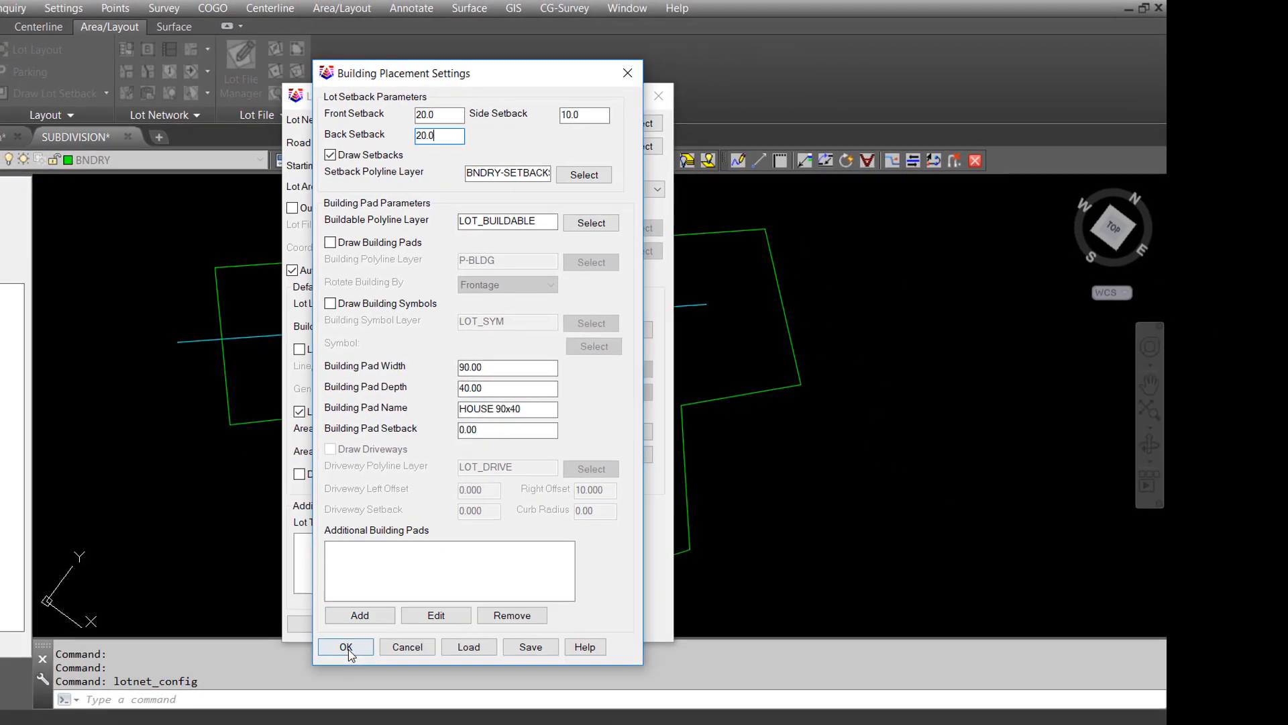
click(345, 650)
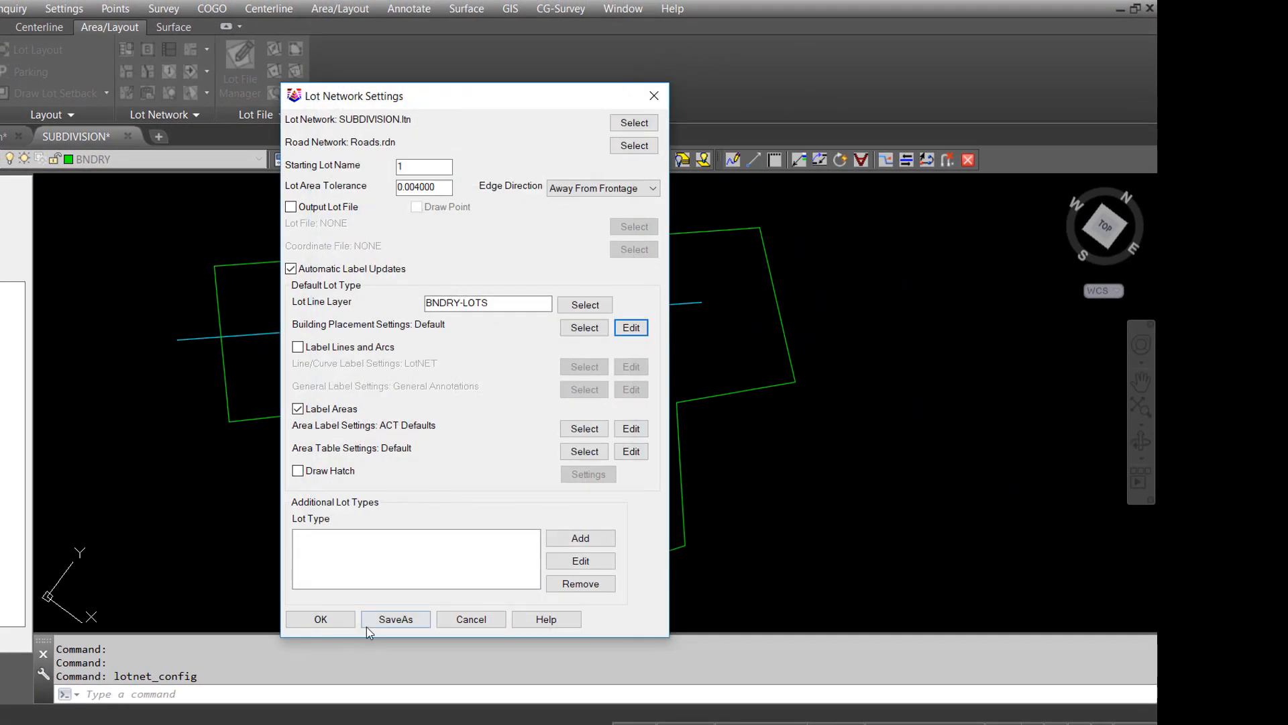
click(321, 619)
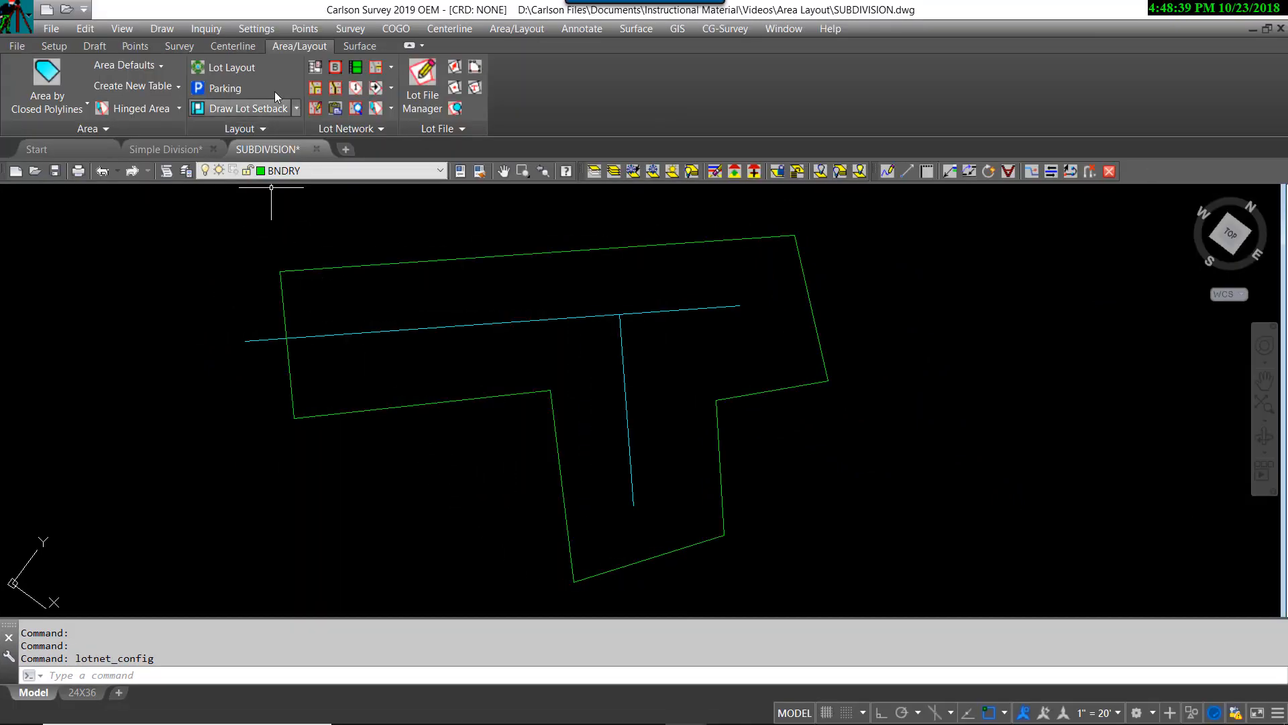
Step: Set the closed green outline polyline as the lot network's boundary
click(335, 69)
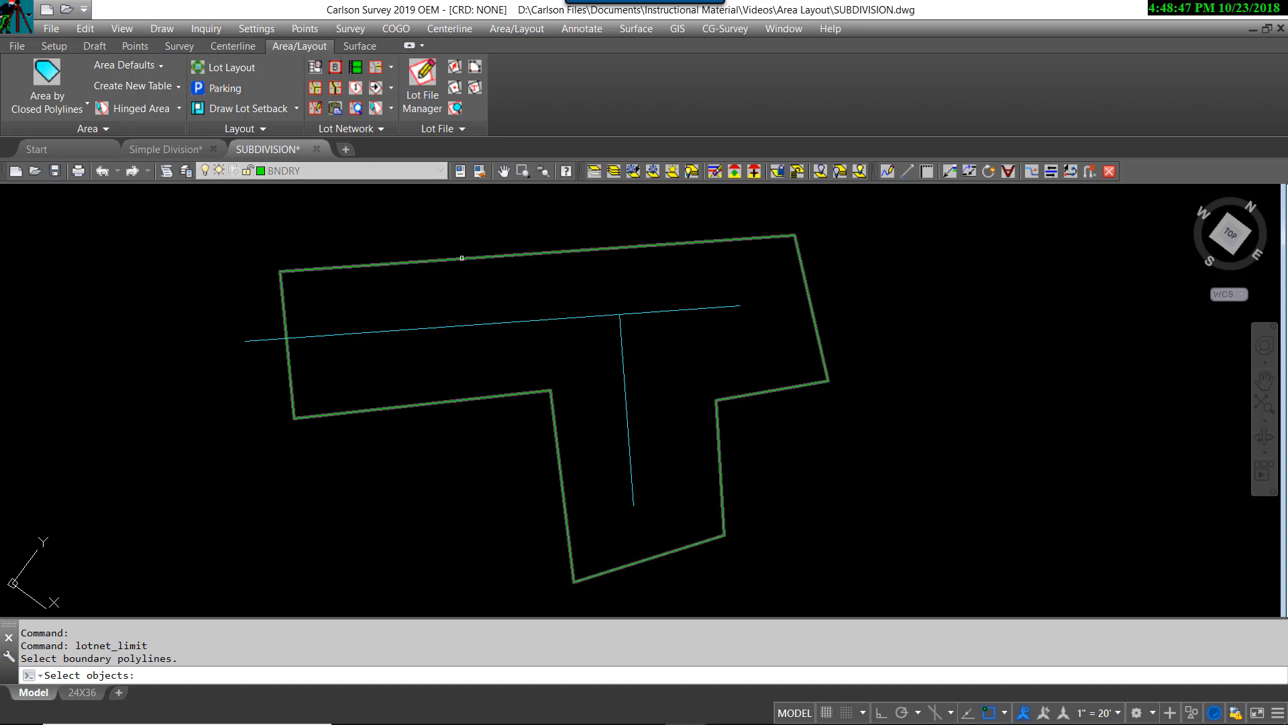
click(463, 257)
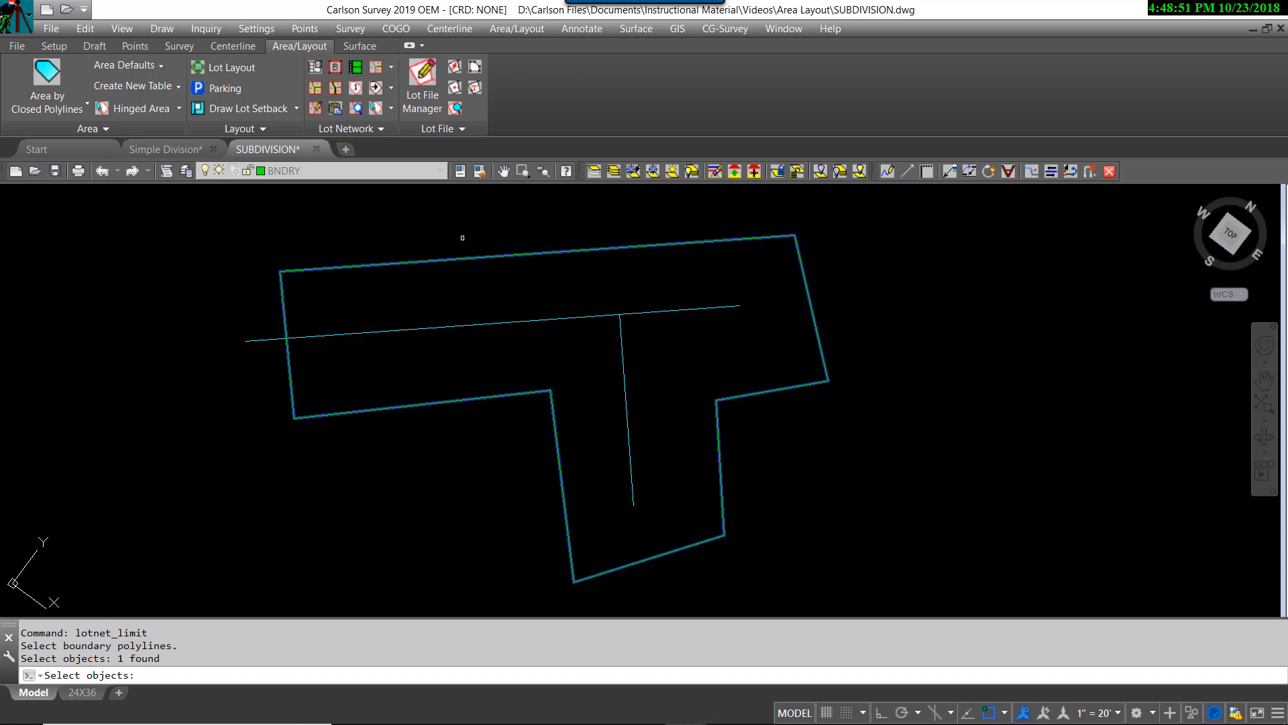
key(Return)
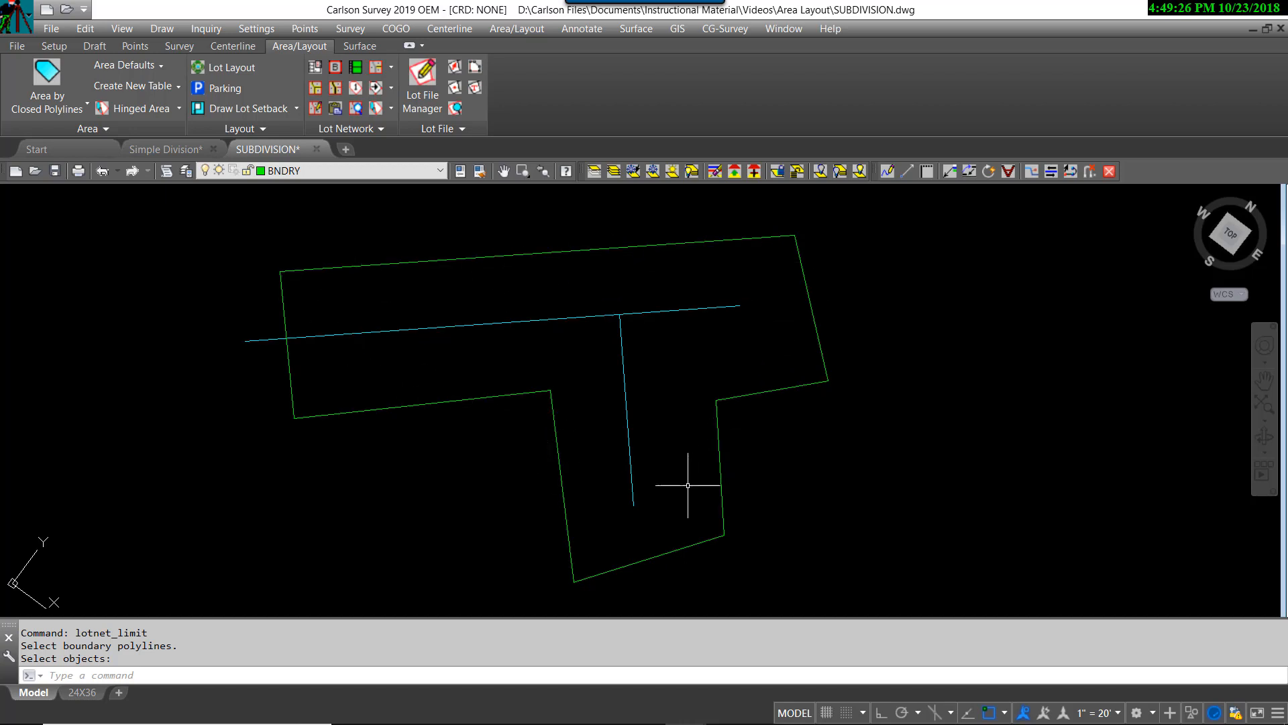
Step: Open the lot network roads and access the Create Lot Settings of the road network
click(356, 67)
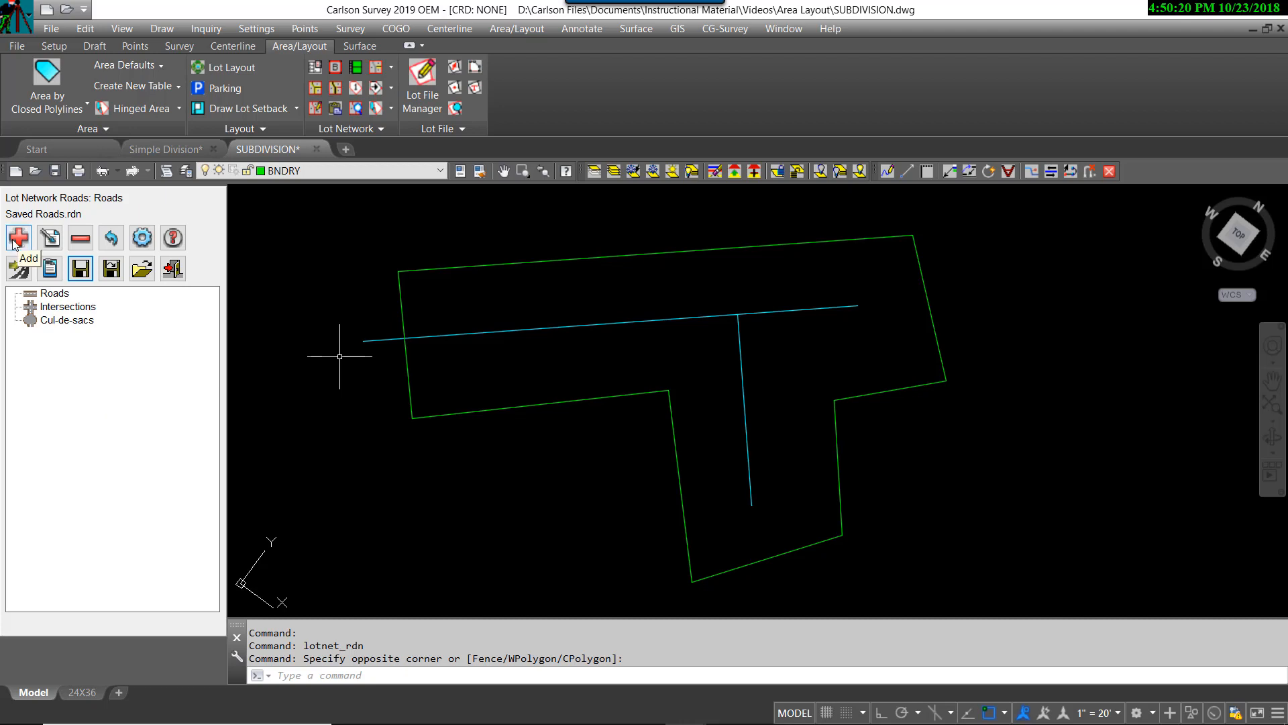
click(138, 242)
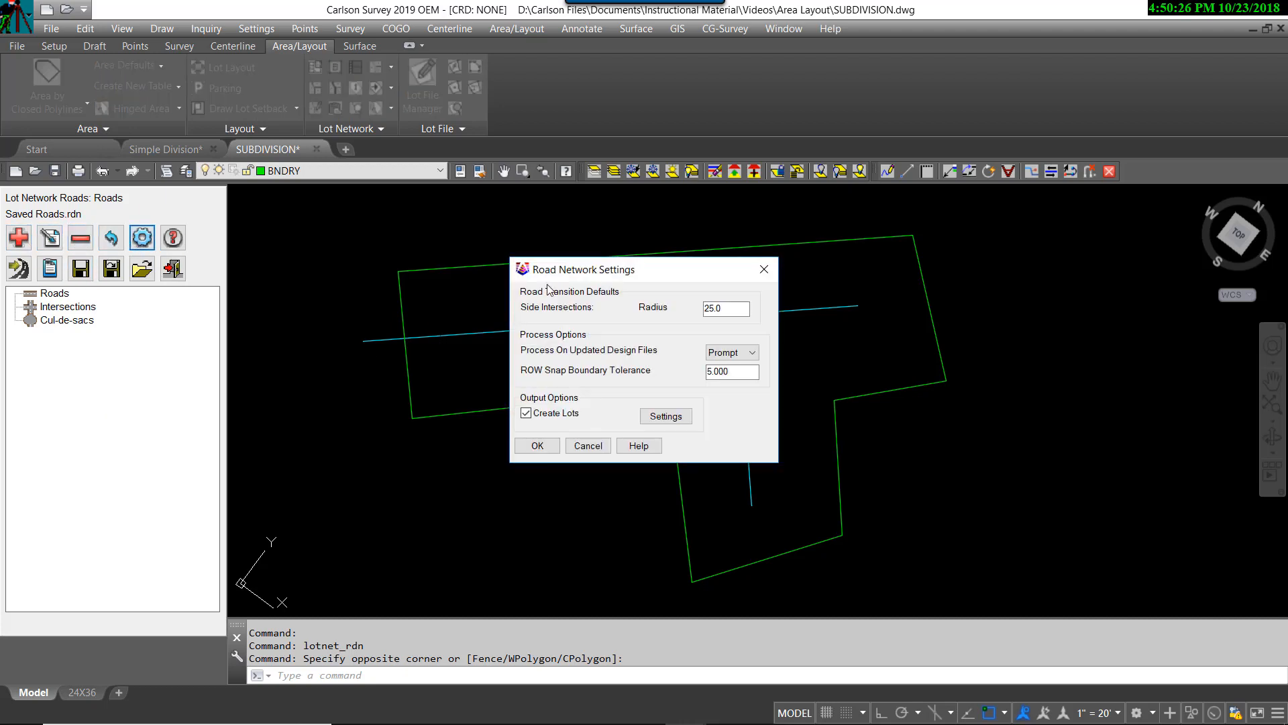
drag(645, 274, 610, 248)
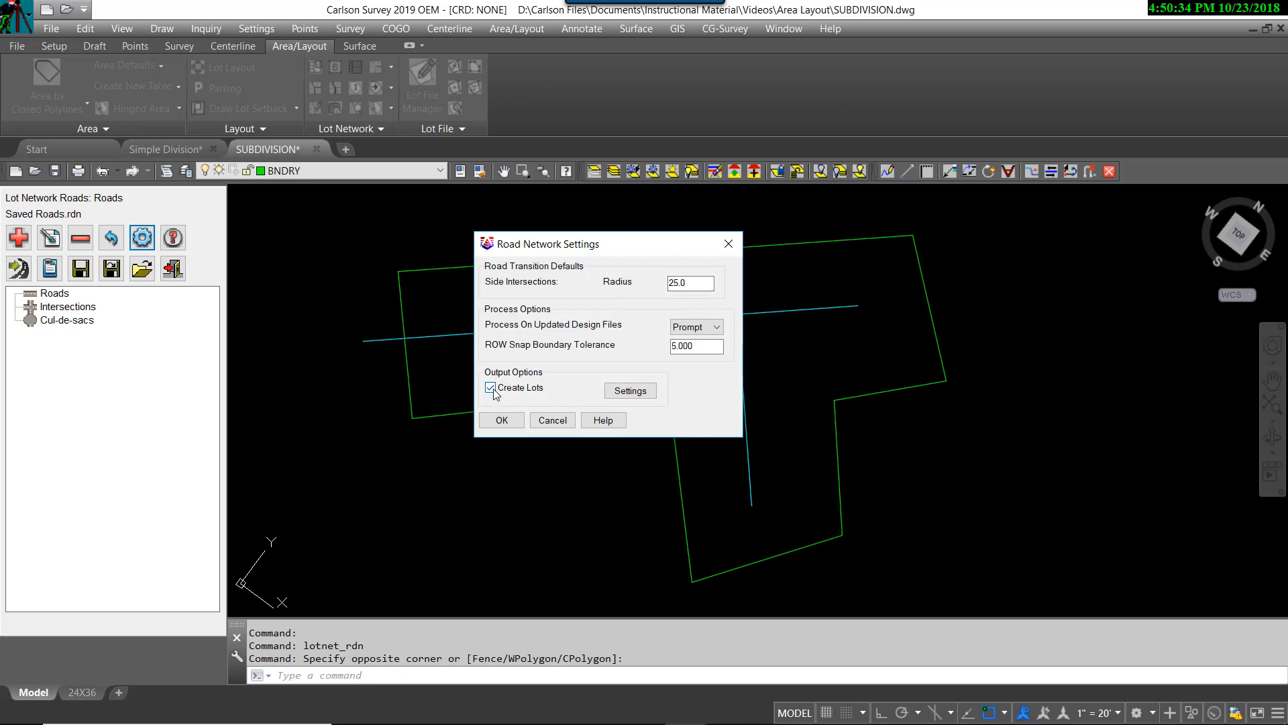
click(643, 393)
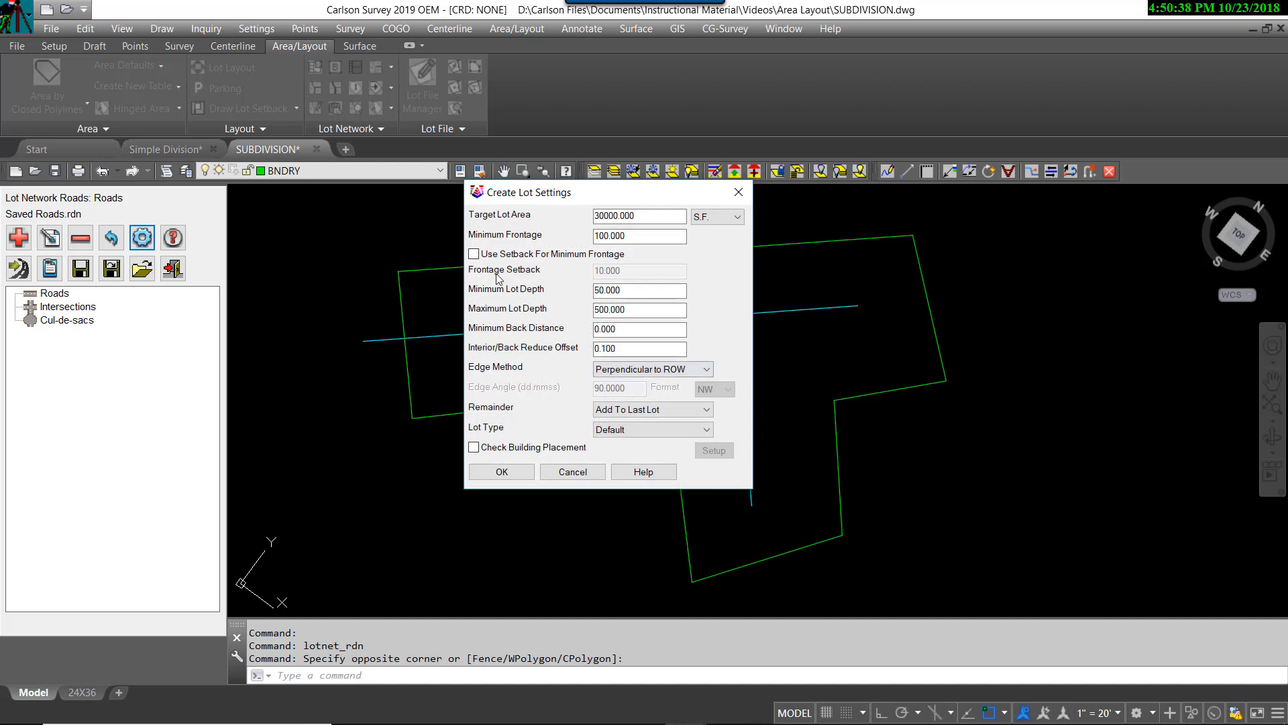
Step: Set the maximum lot depth to 1000 for created lots and accept the road network settings
click(657, 217)
click(650, 237)
click(642, 293)
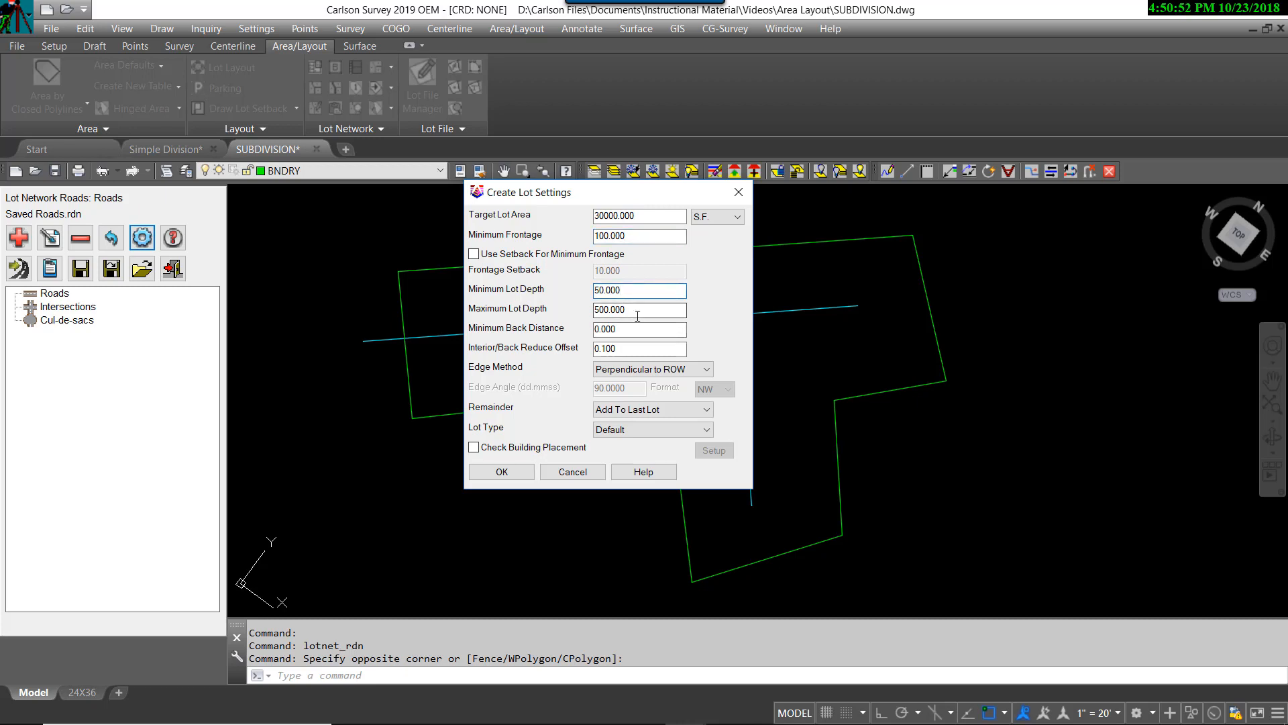
click(638, 312)
double_click(638, 311)
text(1000)
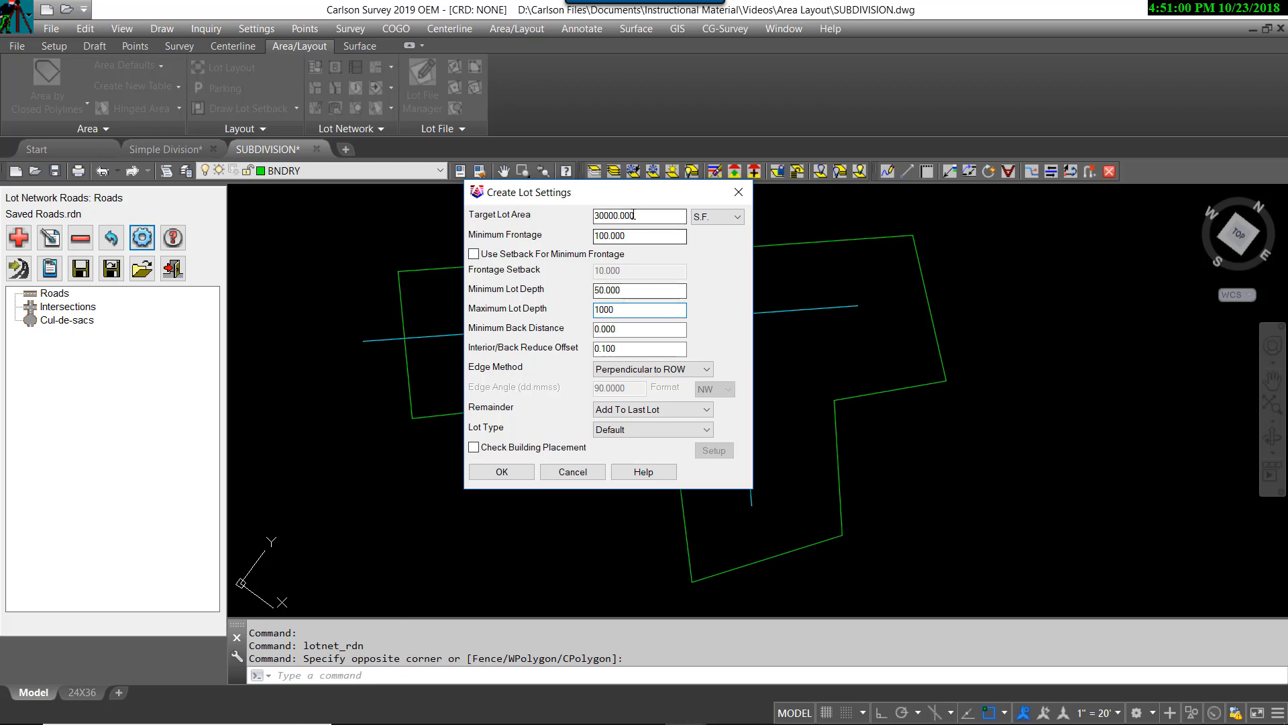
drag(626, 198, 658, 193)
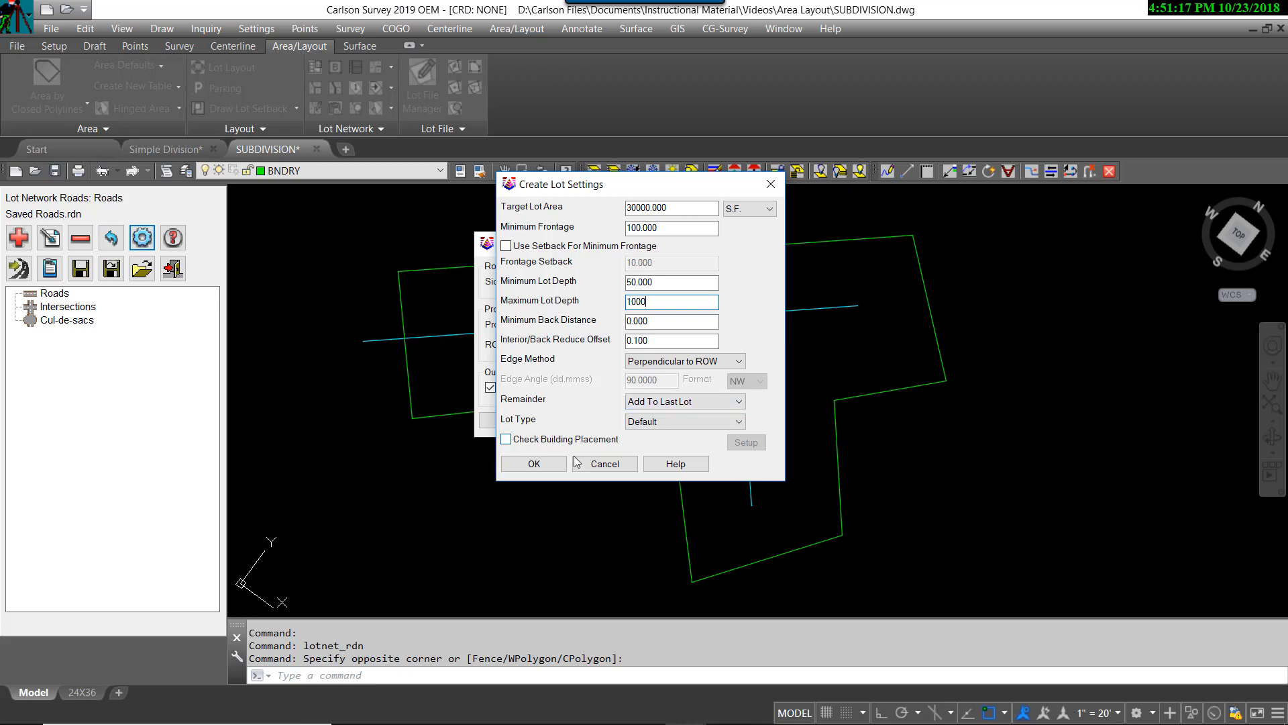
click(555, 468)
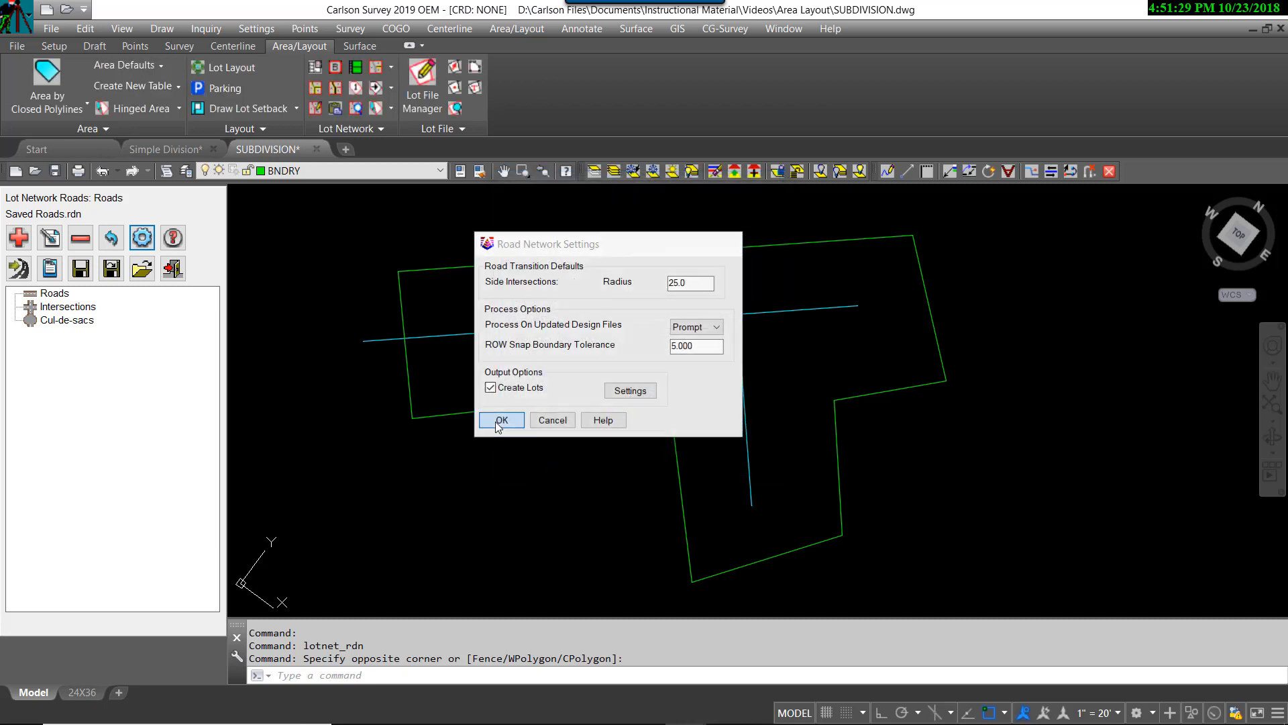
click(504, 422)
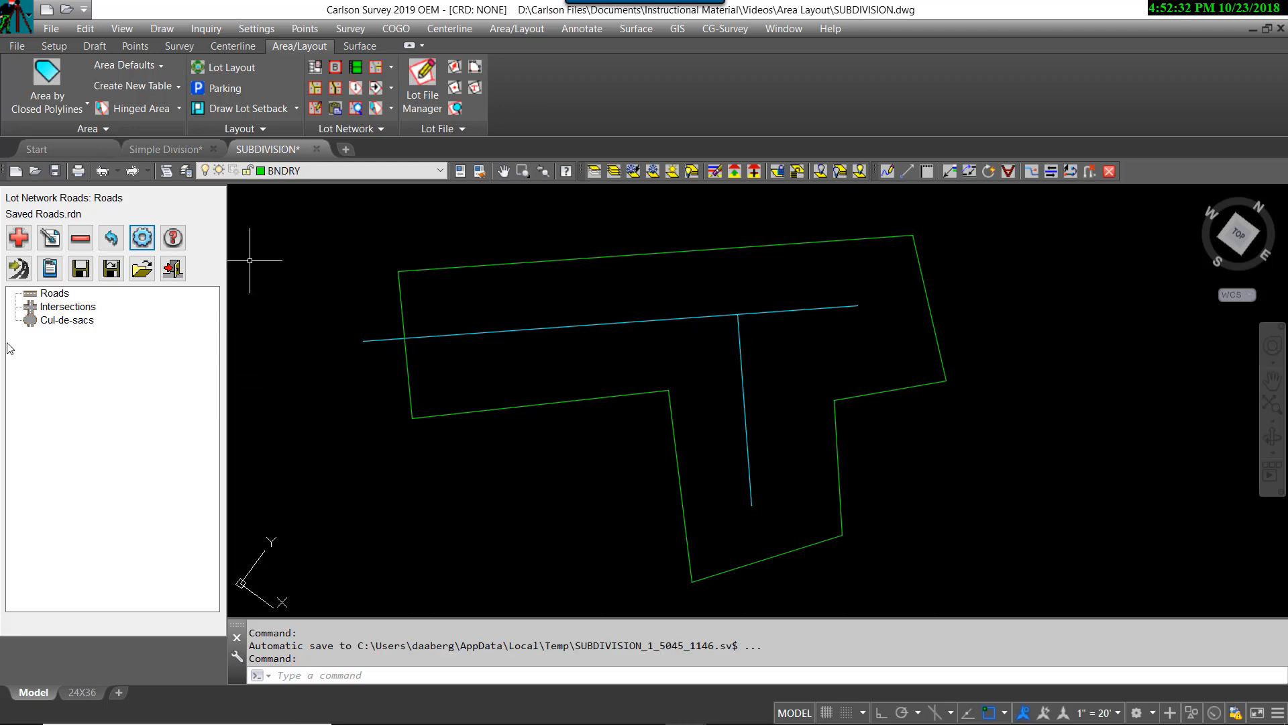
Step: Add a road from the long, nearly horizontal cyan polyline and save its centerline file as Road A
click(19, 238)
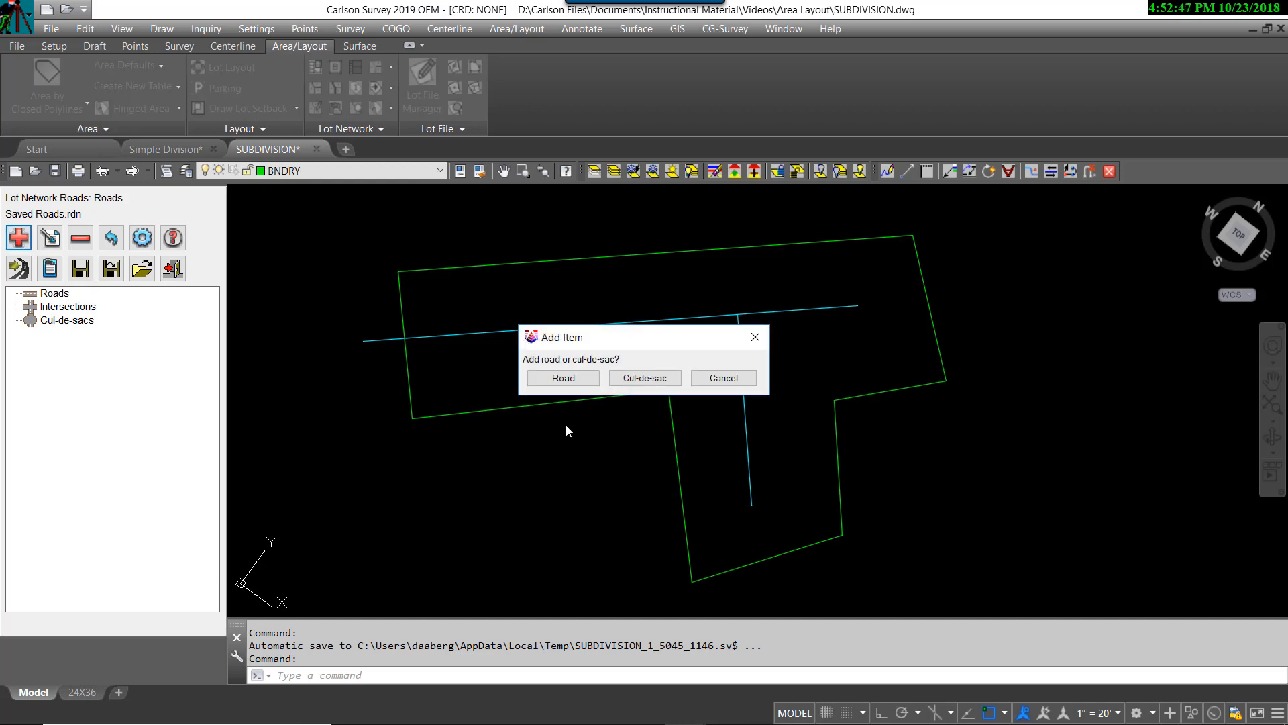
click(562, 380)
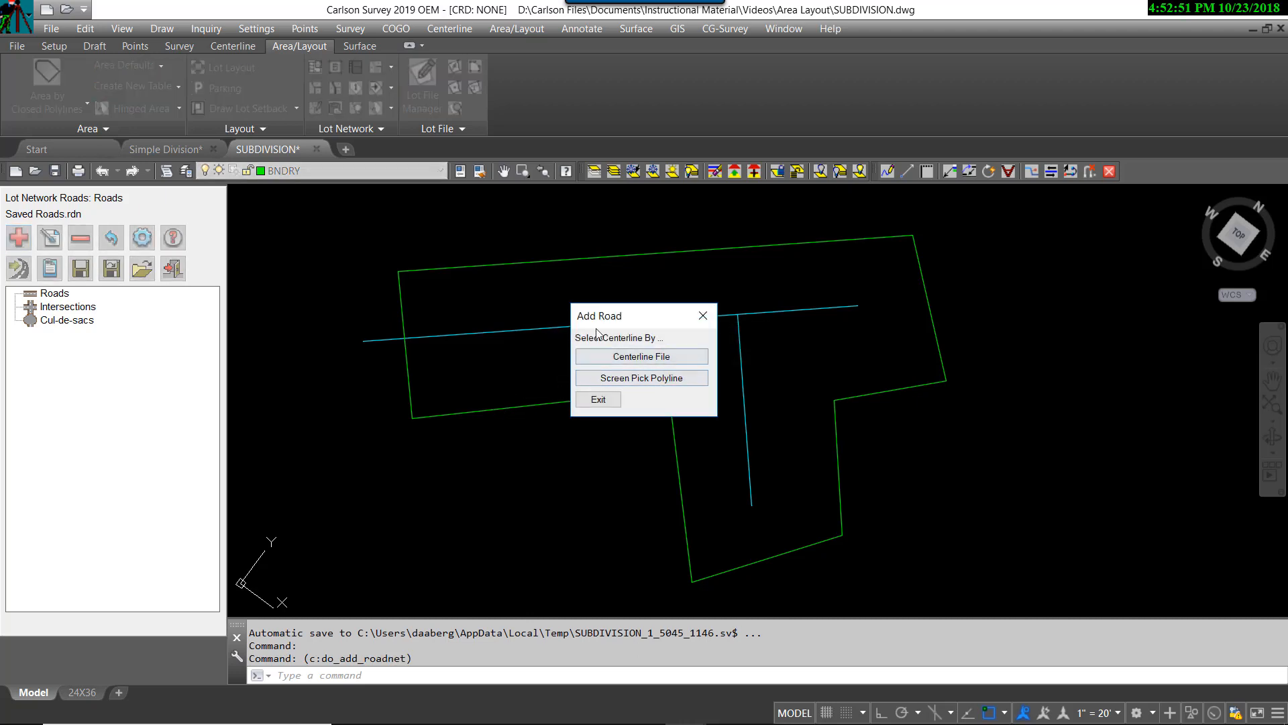
click(645, 379)
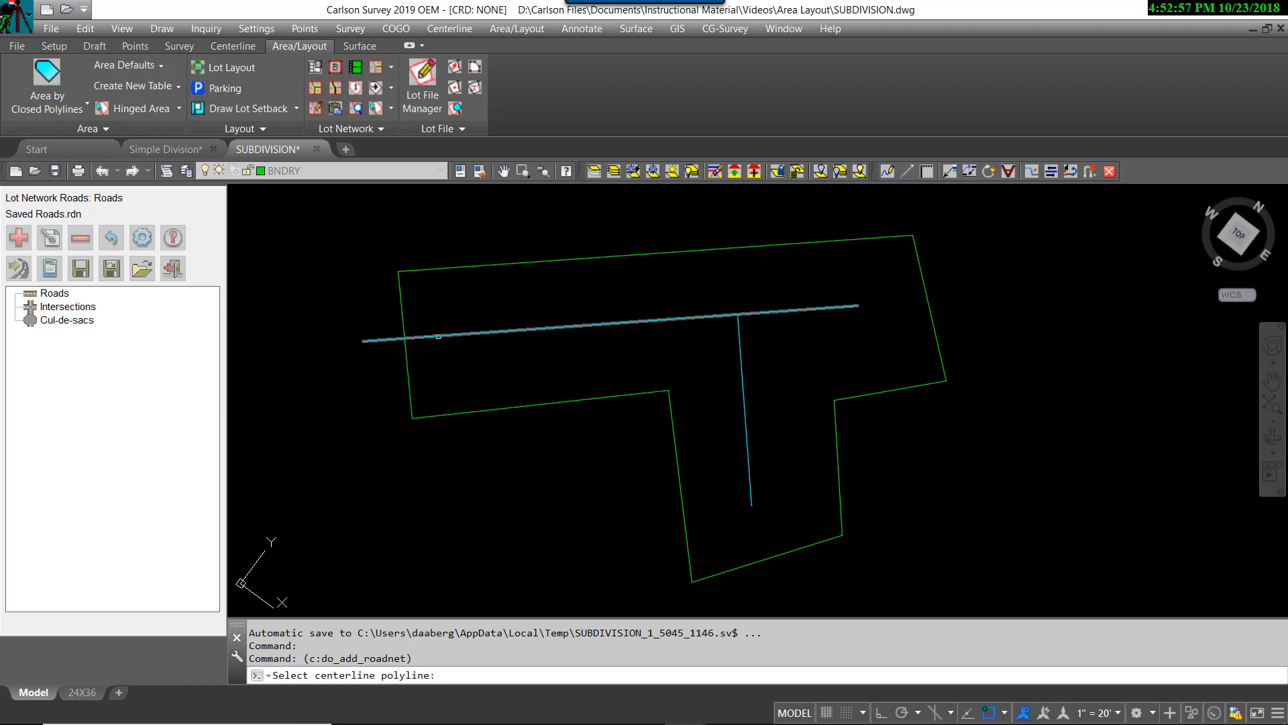
click(438, 336)
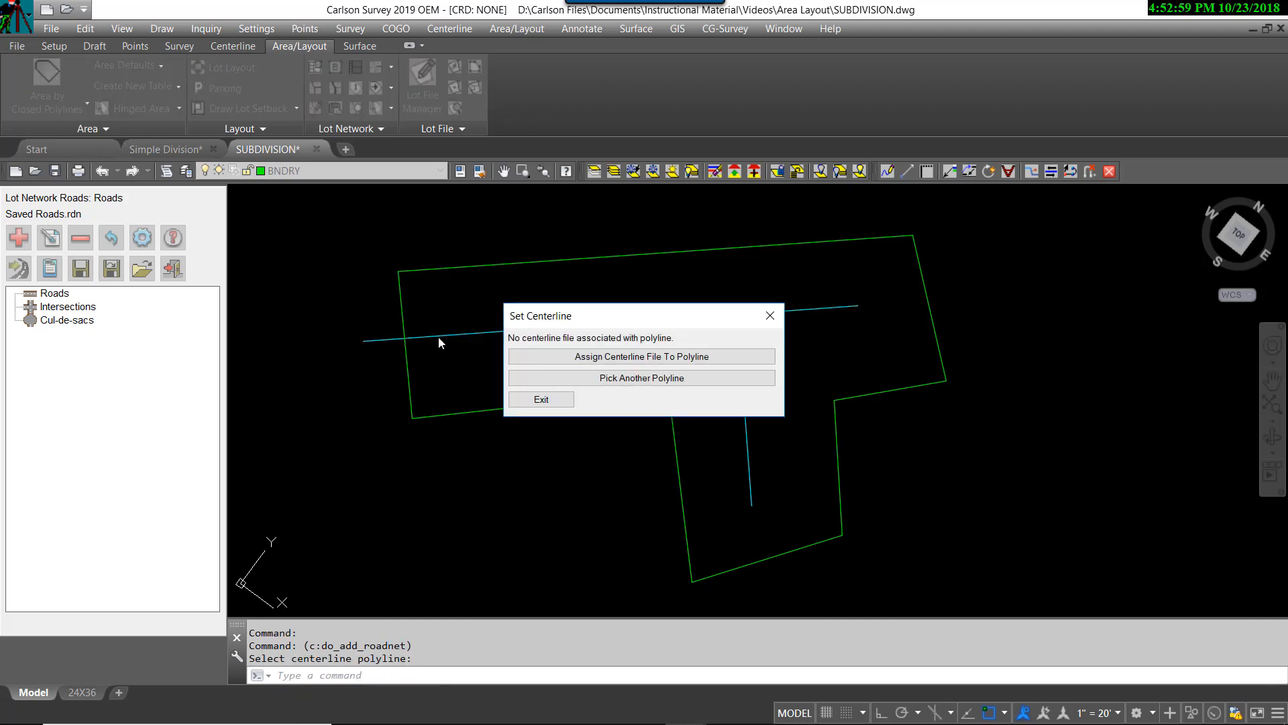
click(626, 360)
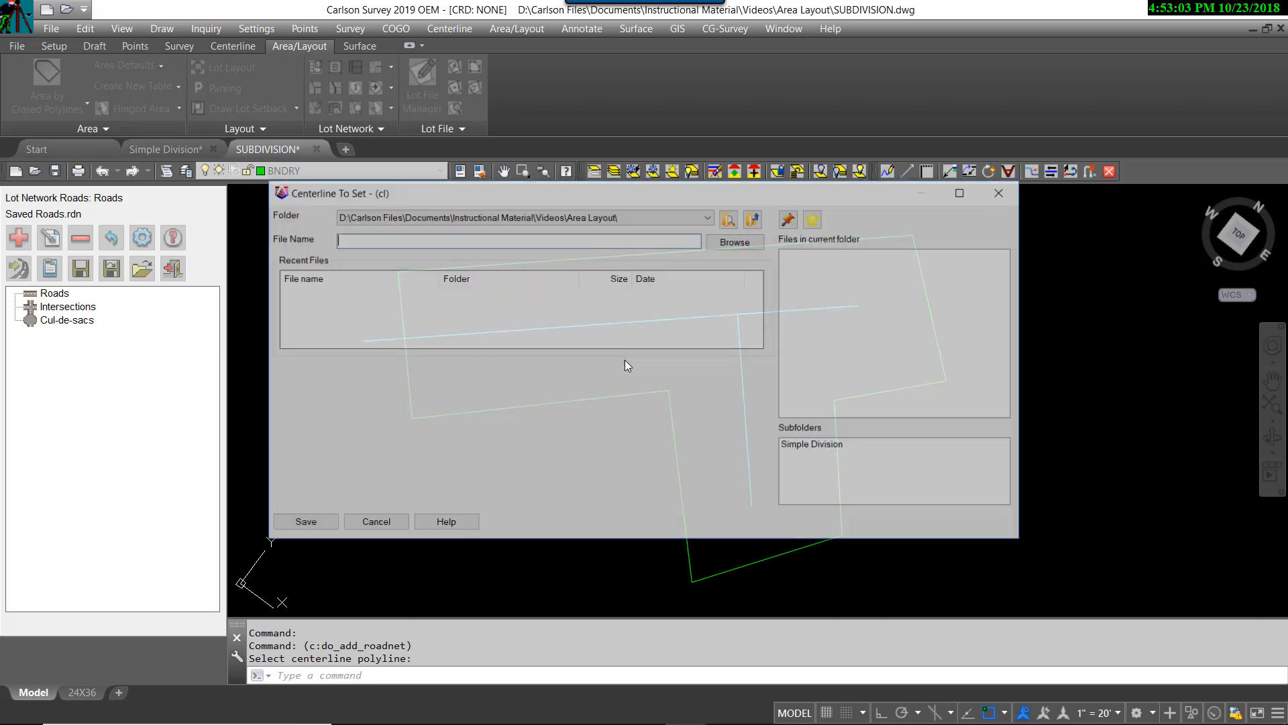
text(R)
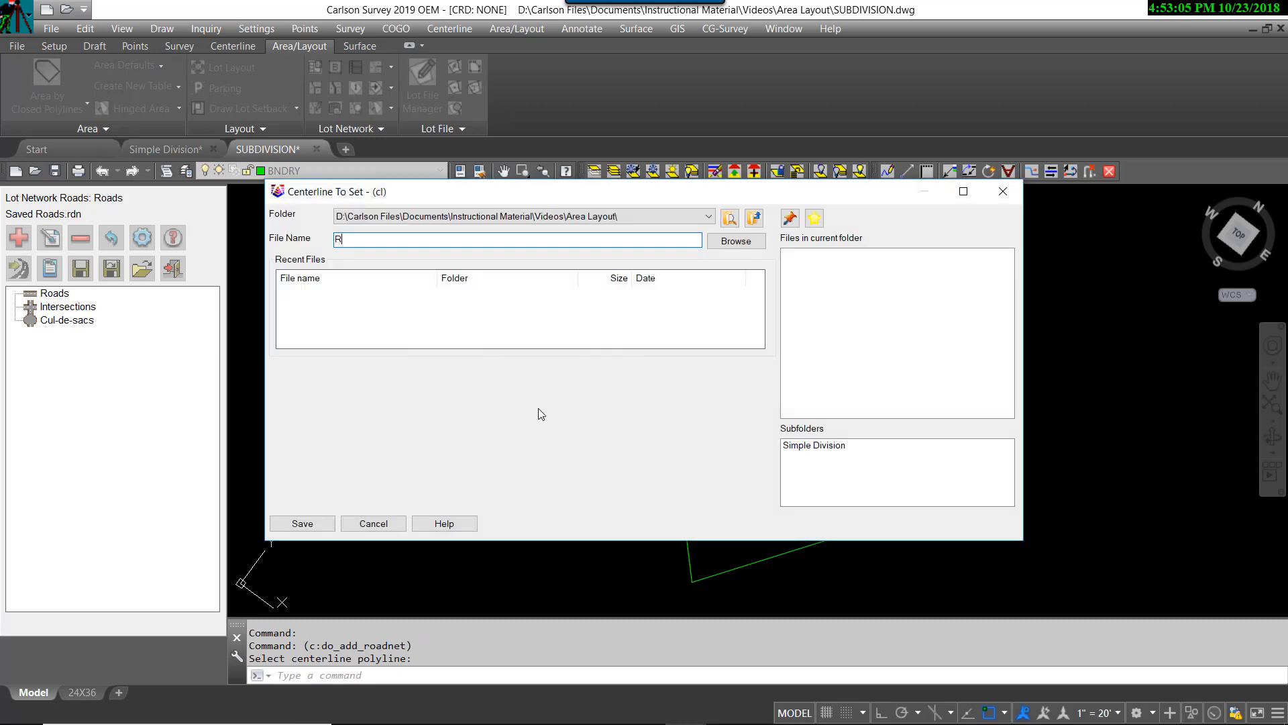
text(oad A)
click(305, 523)
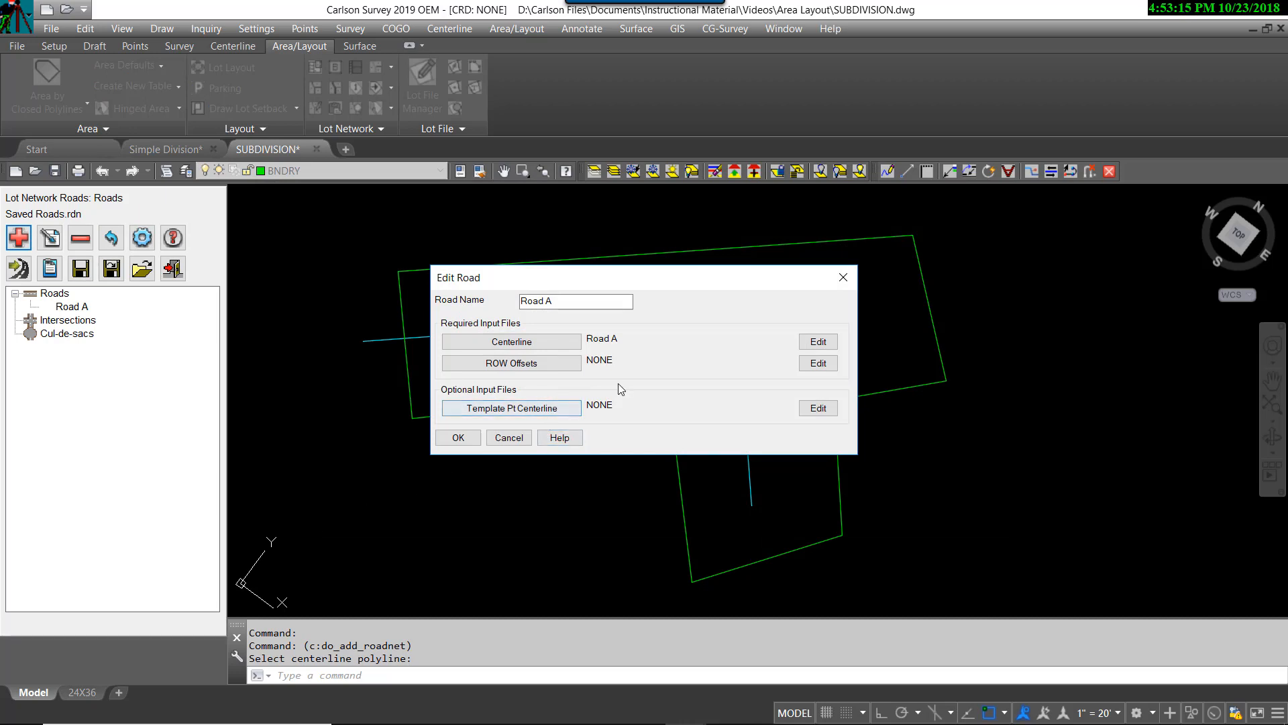
Step: Create a new ROW offsets file named 40 ft for Road A
click(541, 368)
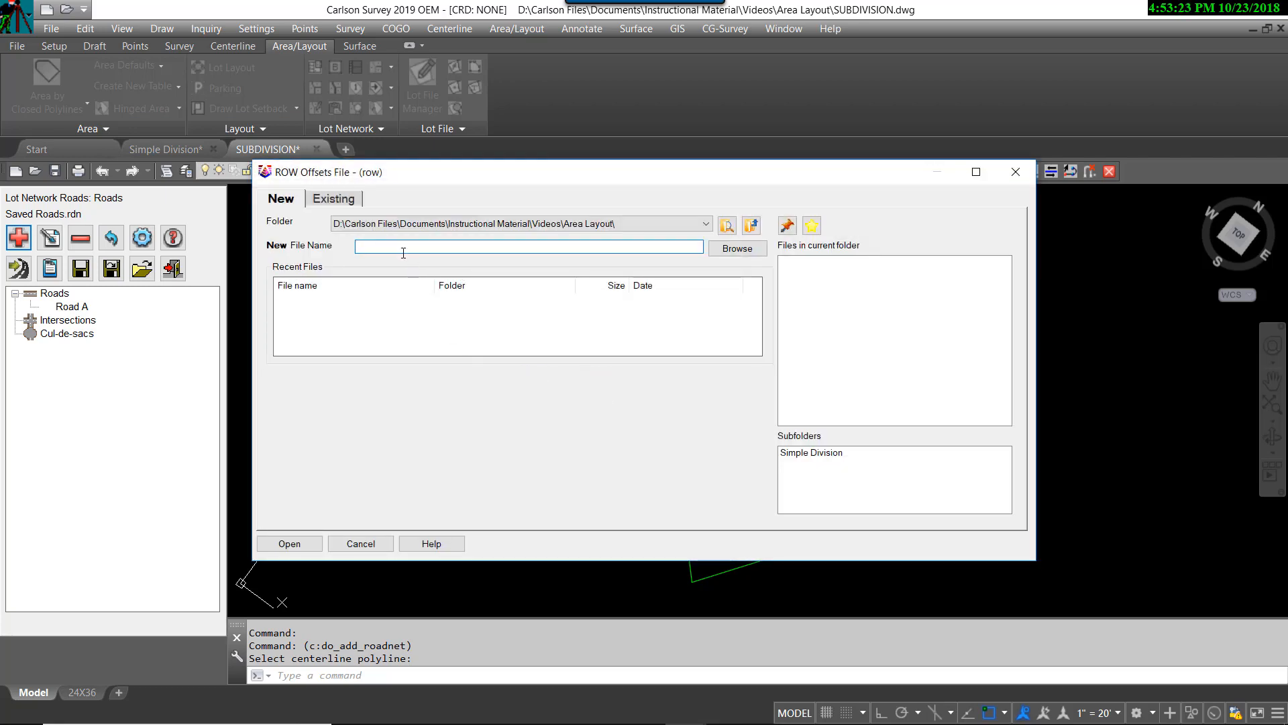
text(40)
key(Return)
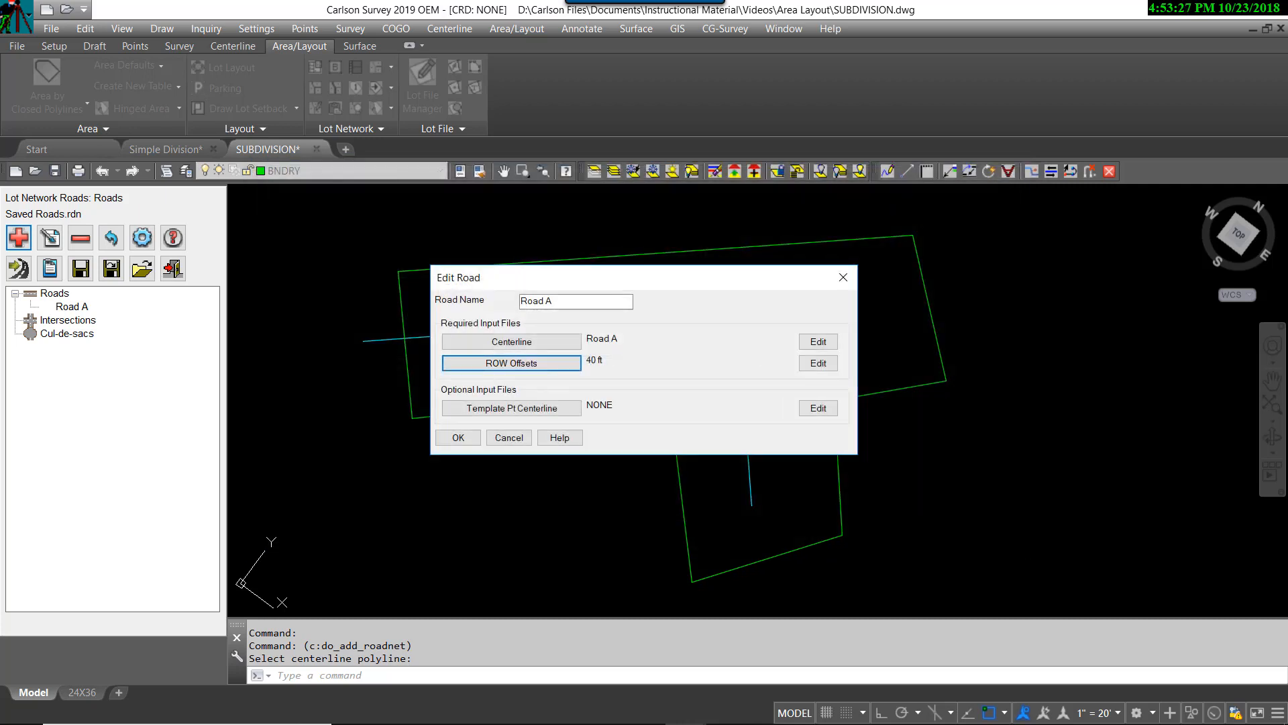
Step: Set the 40 ft offsets file to layer BNDRY-ROW with left and right ROW offsets of 20, save it and accept Road A
click(809, 367)
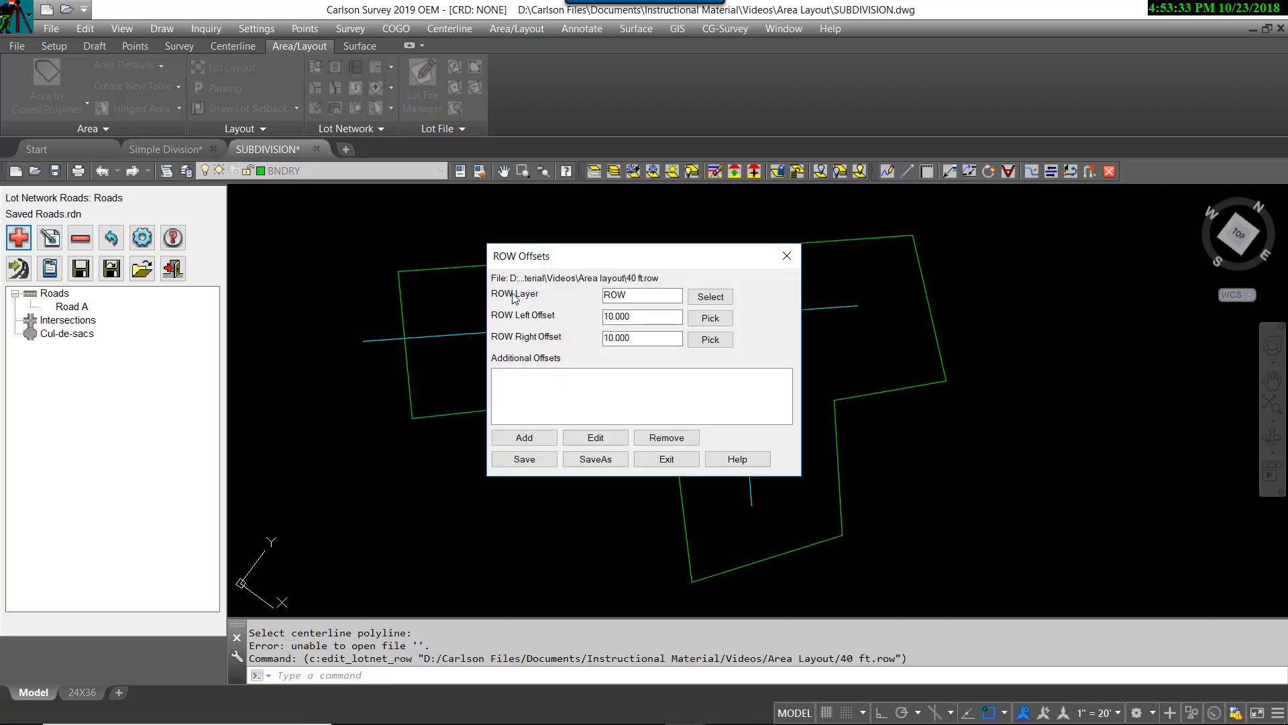
click(605, 301)
text(BNDRY-)
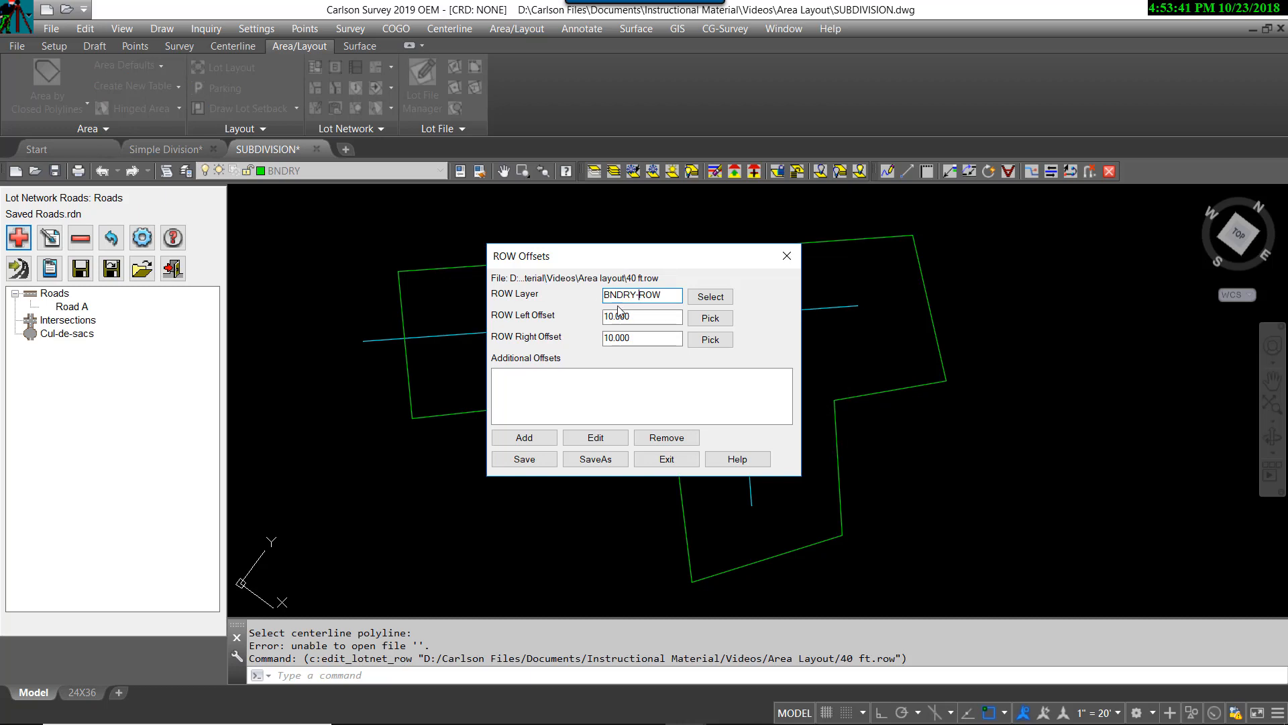
key(Tab)
text(20)
key(Tab)
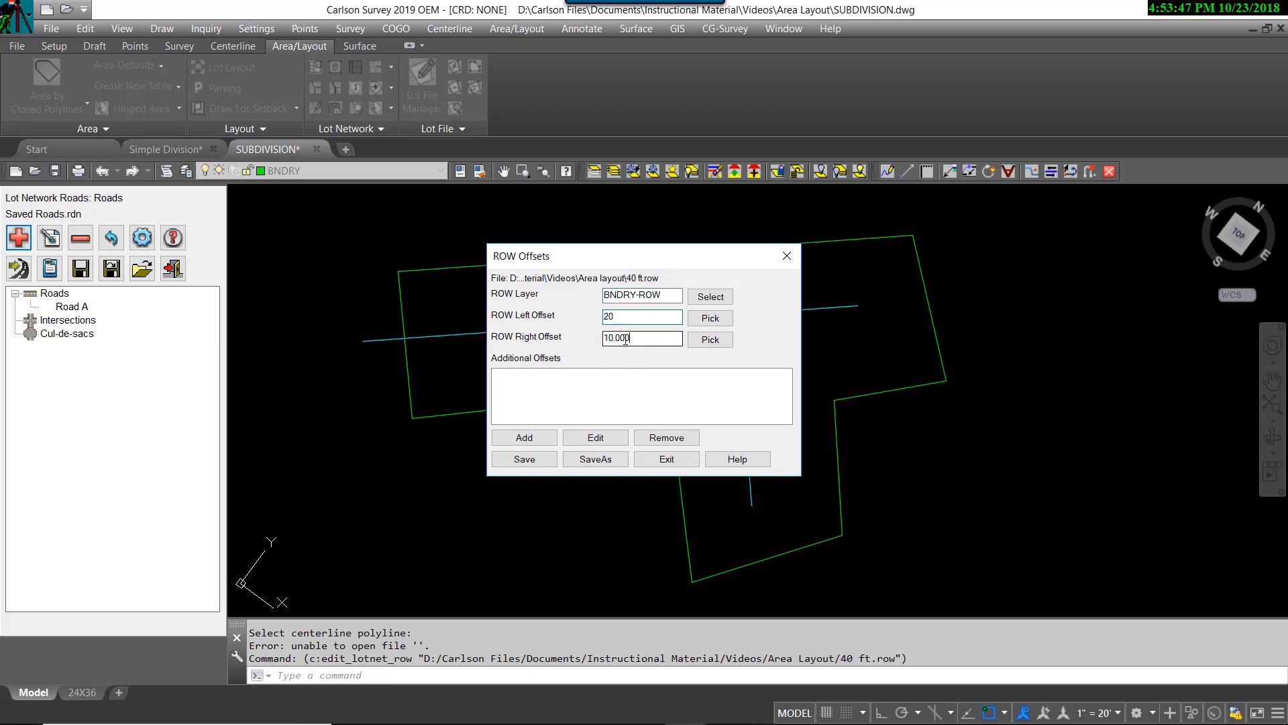
text(20)
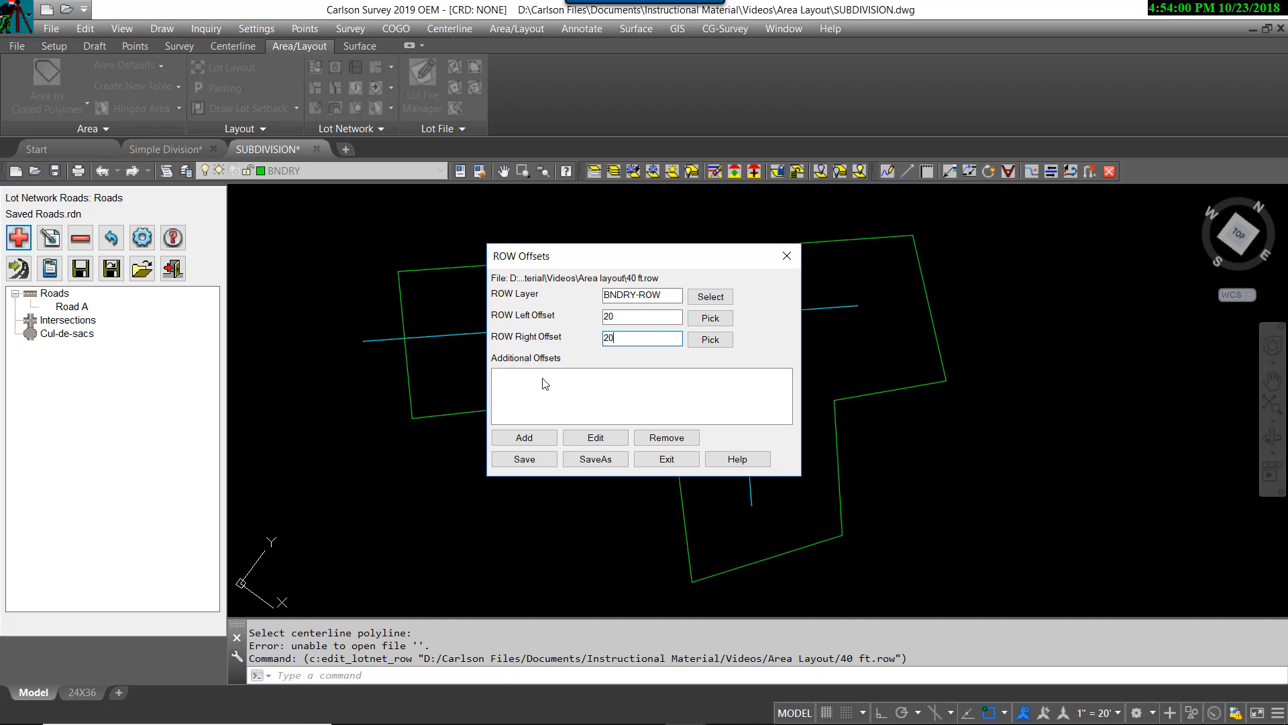
click(533, 462)
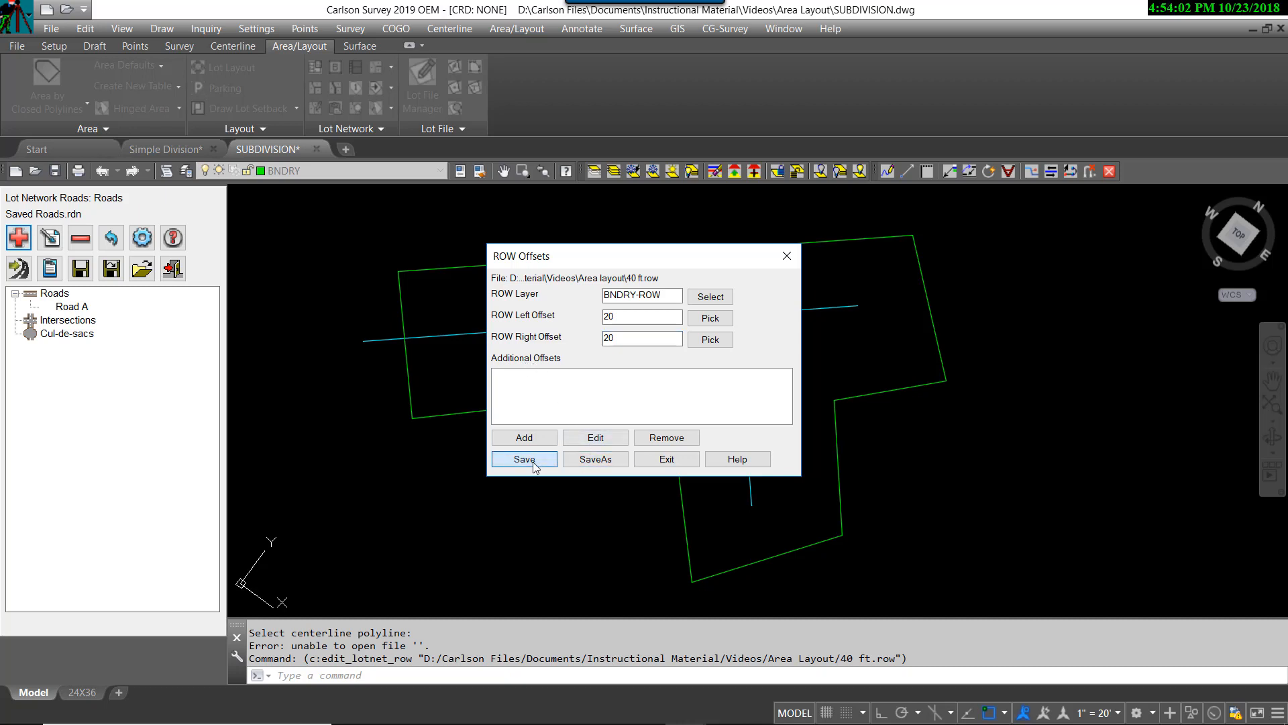
click(656, 463)
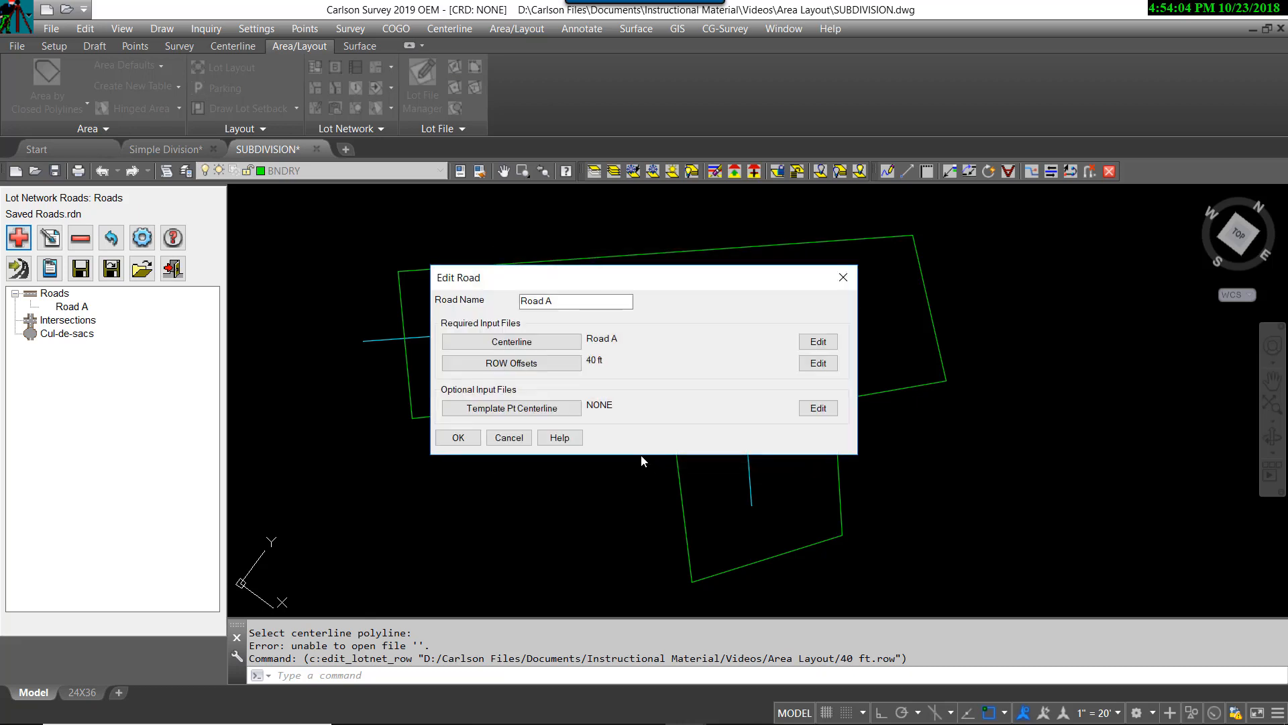
click(450, 440)
Step: Add the shorter branching cyan polyline as a second road with centerline file Road B, keeping the 40 ft ROW offsets
click(18, 238)
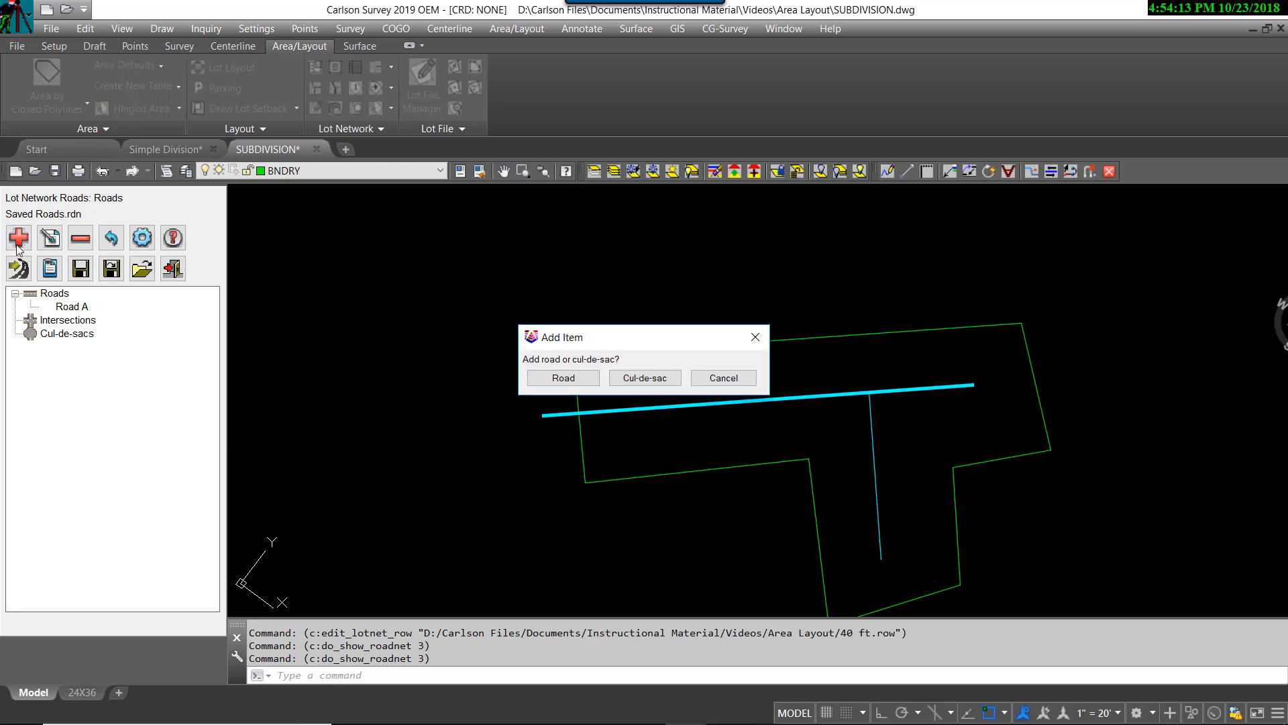
click(576, 376)
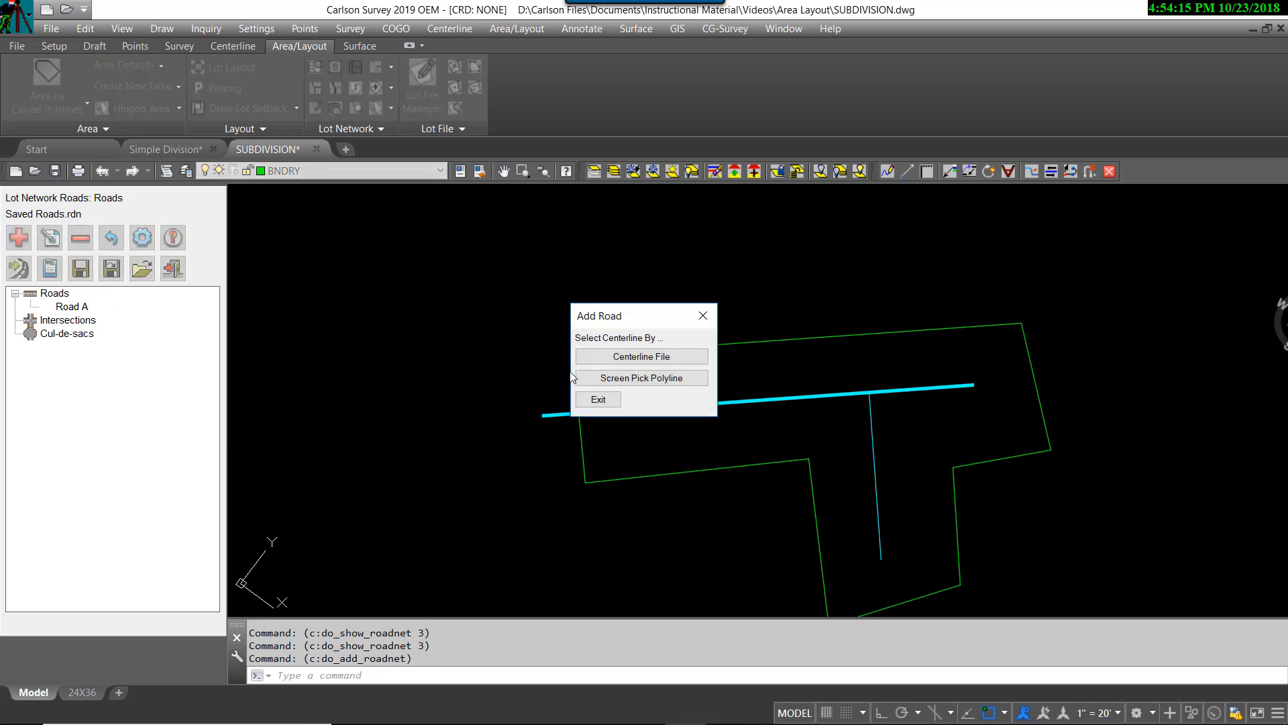
click(638, 380)
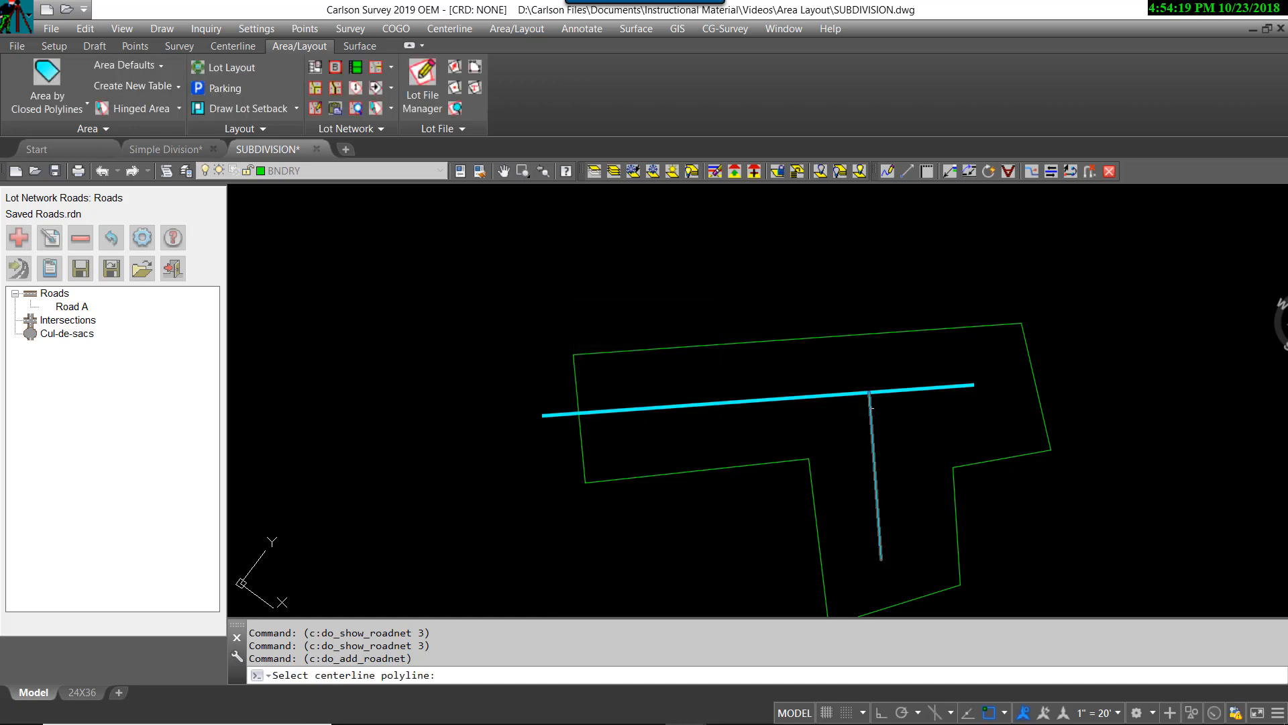
click(871, 407)
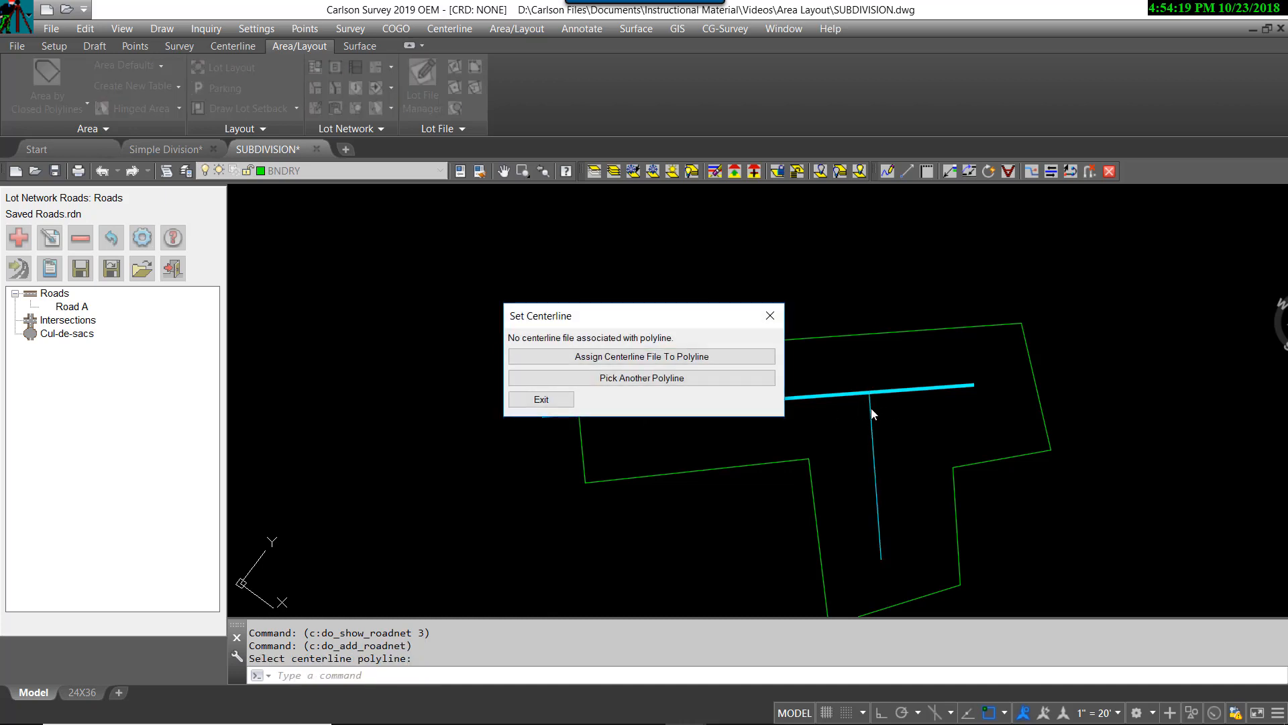
click(655, 358)
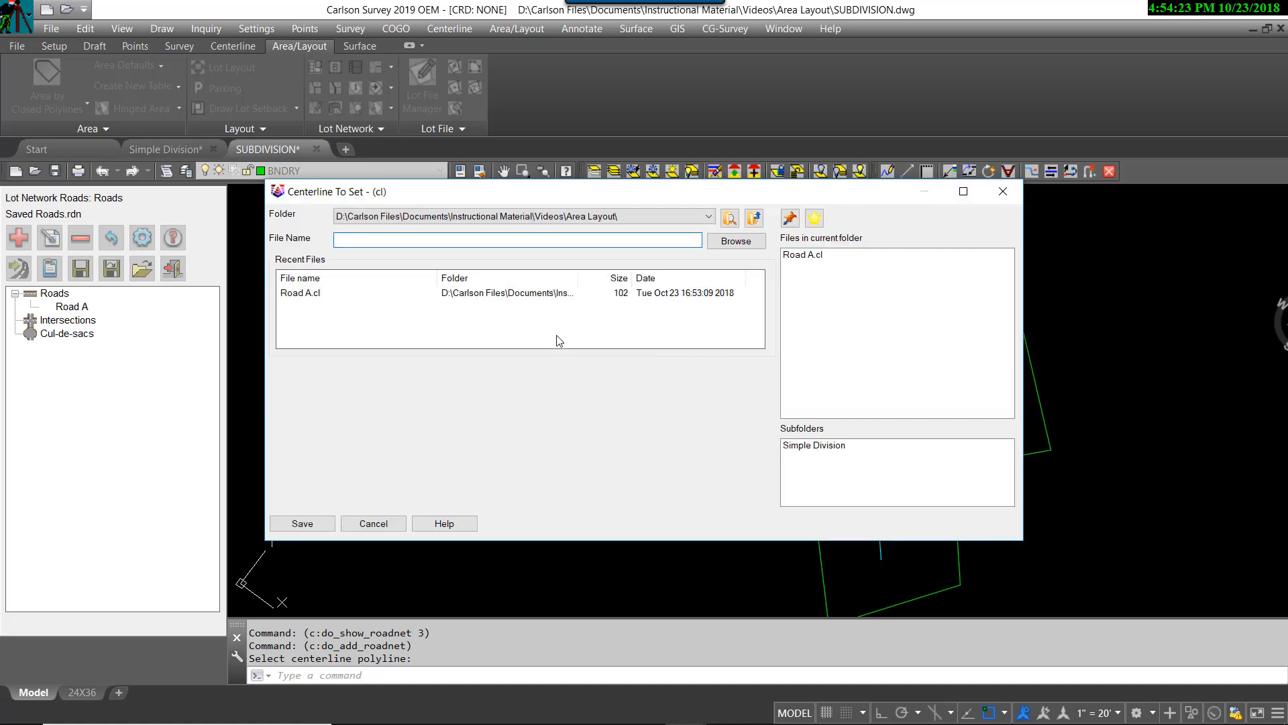
text(Road )
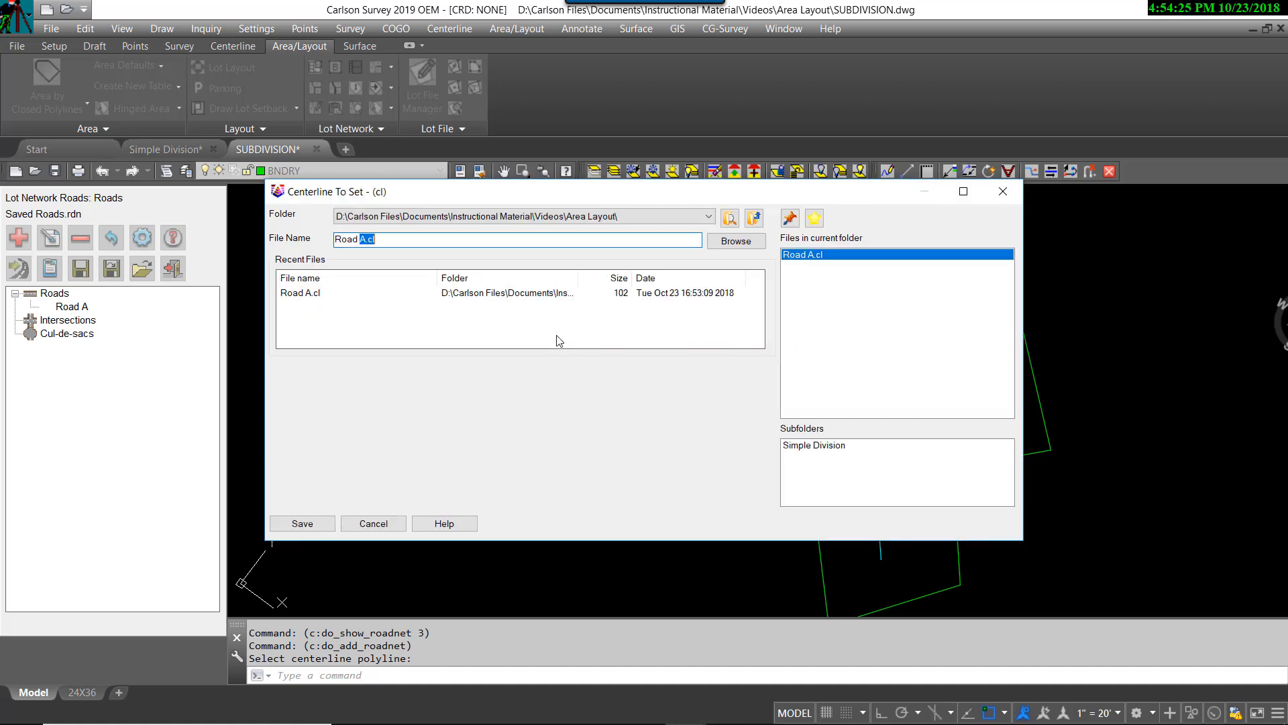
text(B)
click(302, 523)
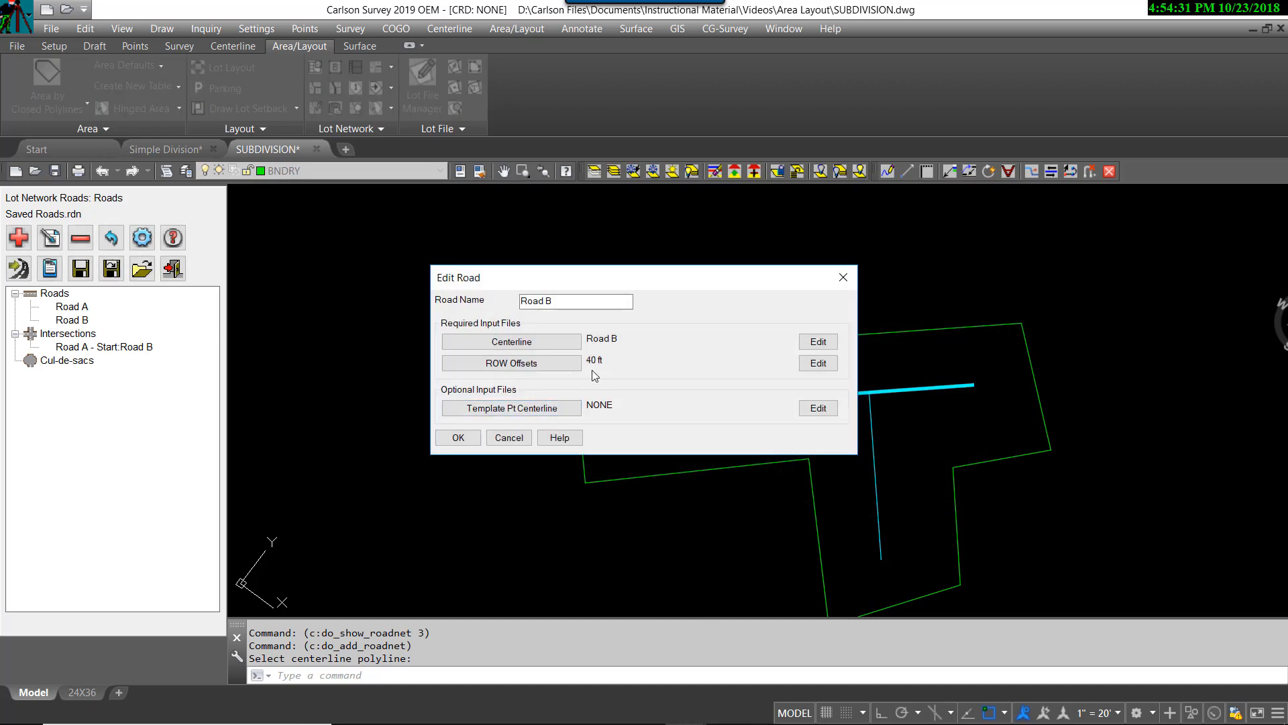
click(458, 438)
Step: Highlight Road A and Road B in turn to check which centerline each one uses
click(70, 308)
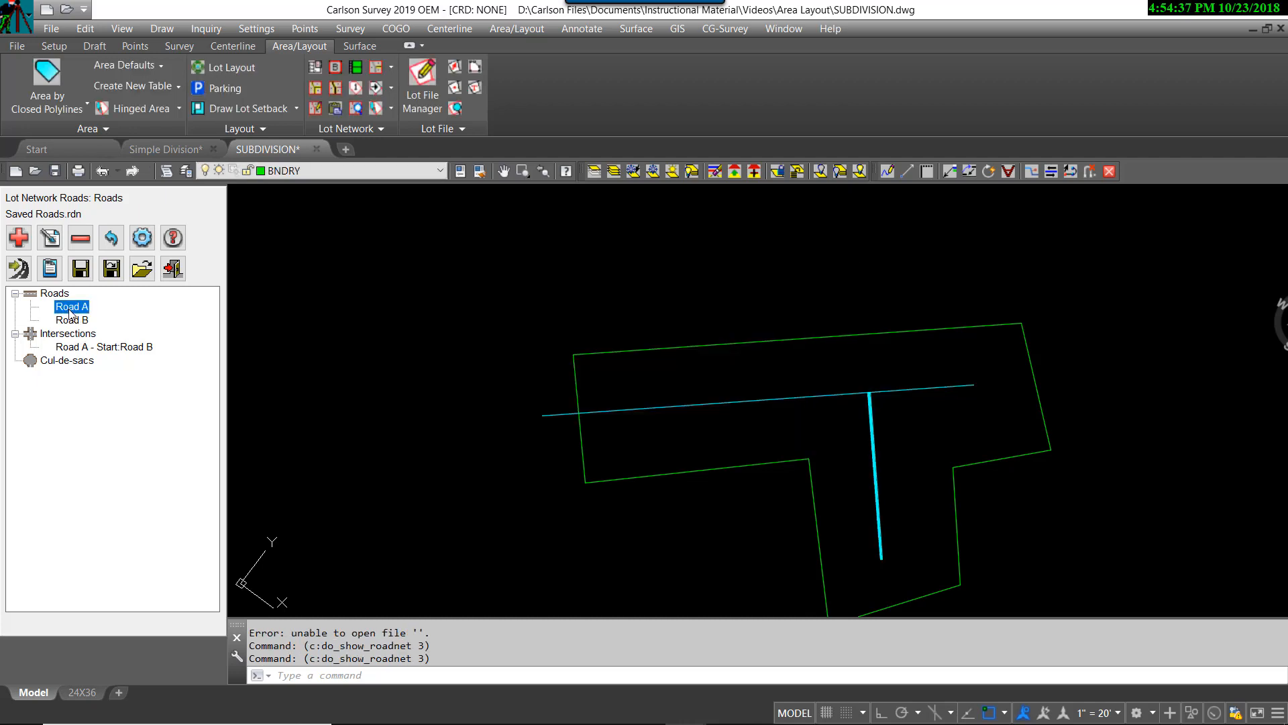
click(71, 319)
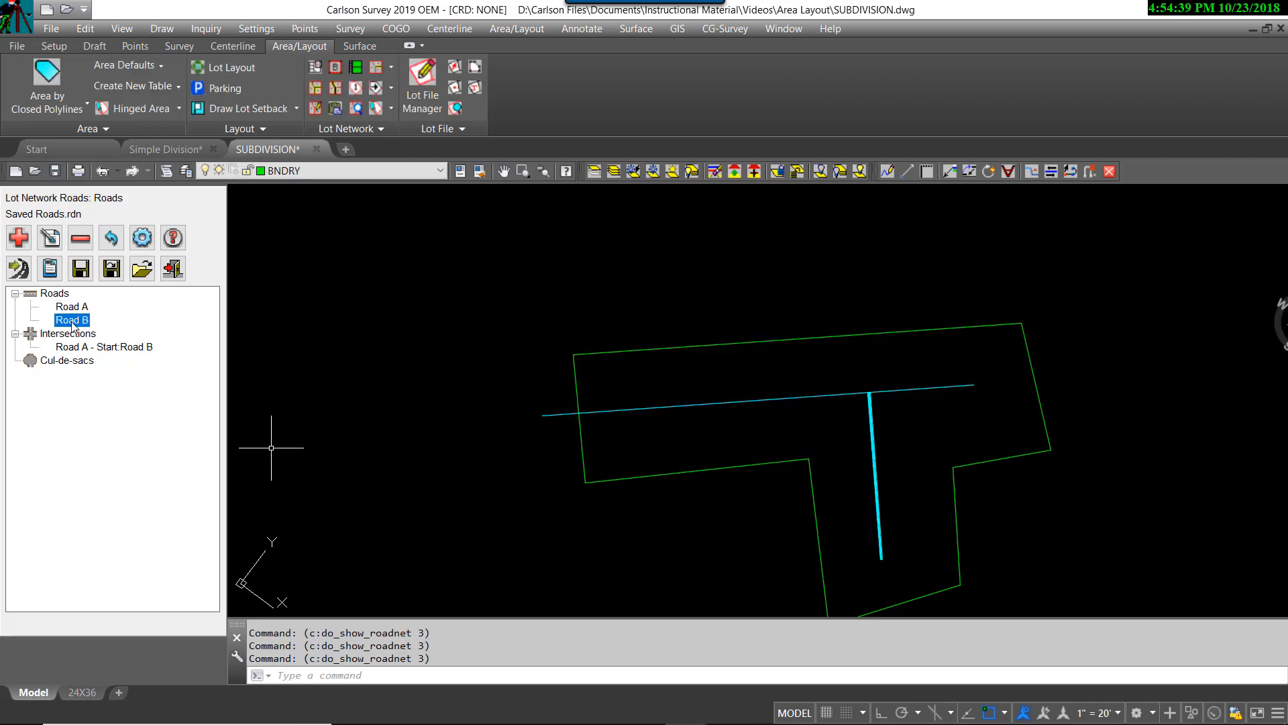
click(71, 311)
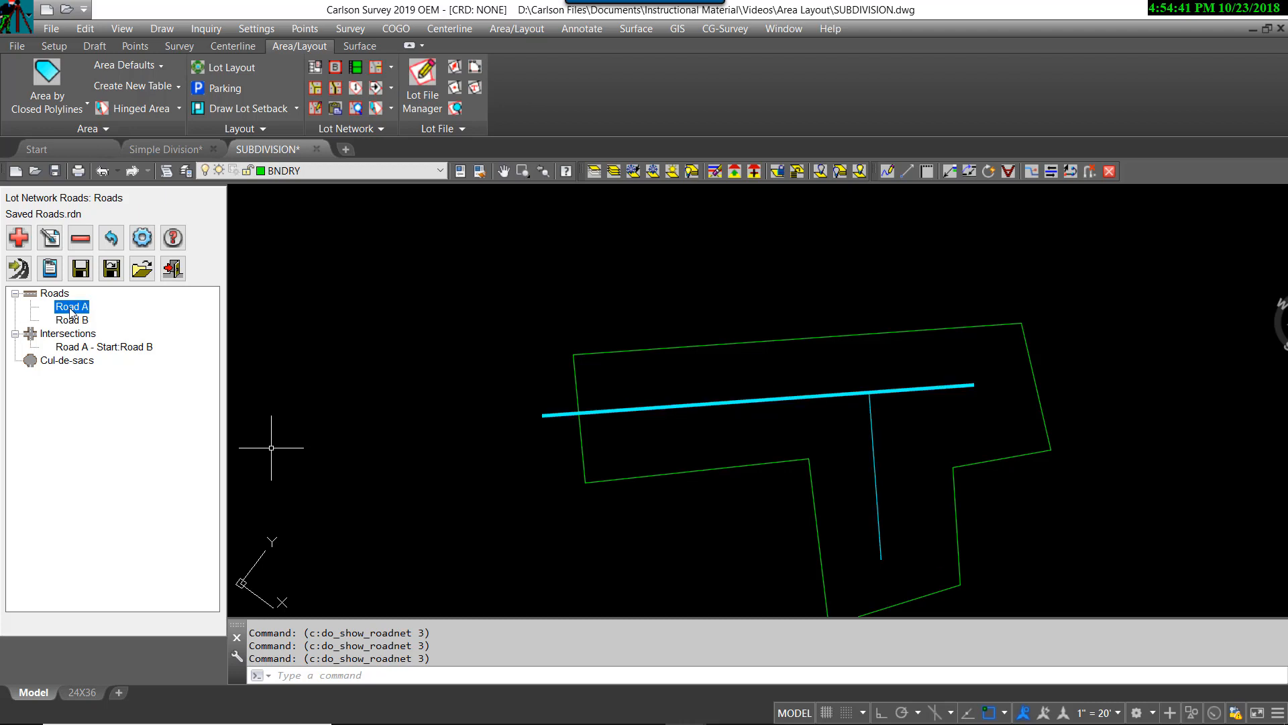
click(70, 320)
click(68, 309)
Step: Add a cul-de-sac at the end of Road A with a ROW radius of 60 and a fillet ROW radius of 25
click(19, 237)
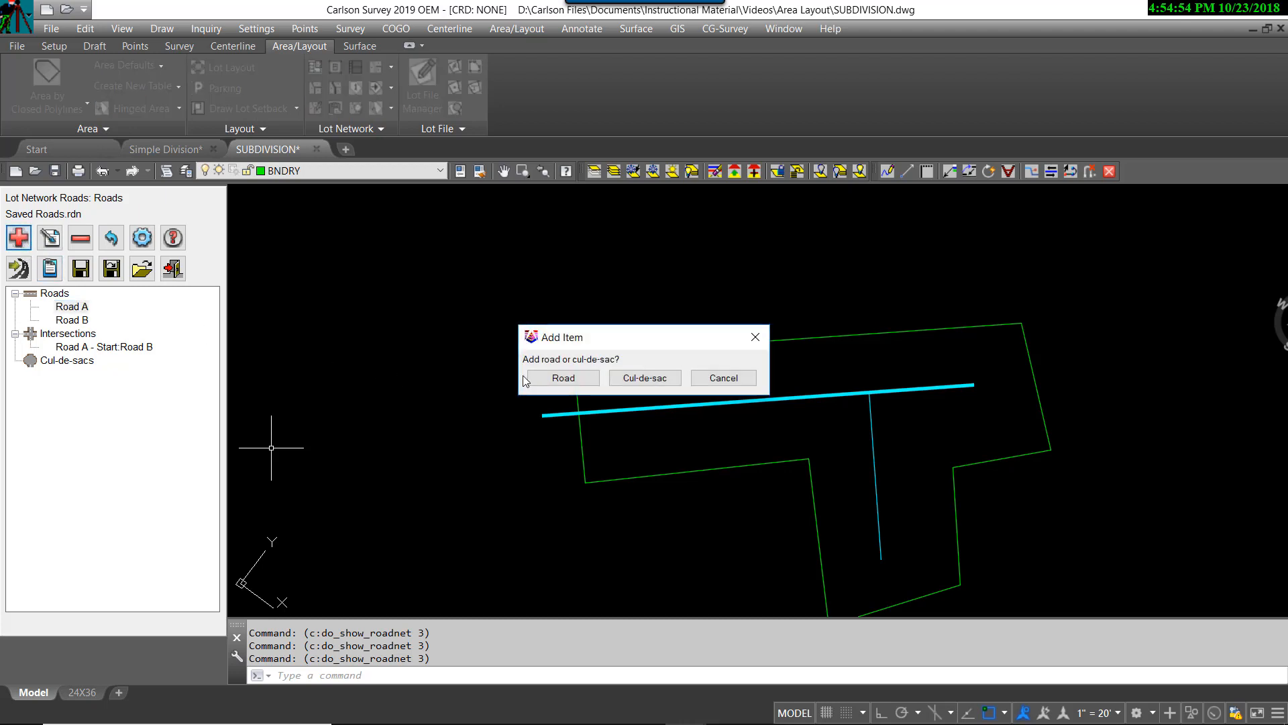
click(659, 379)
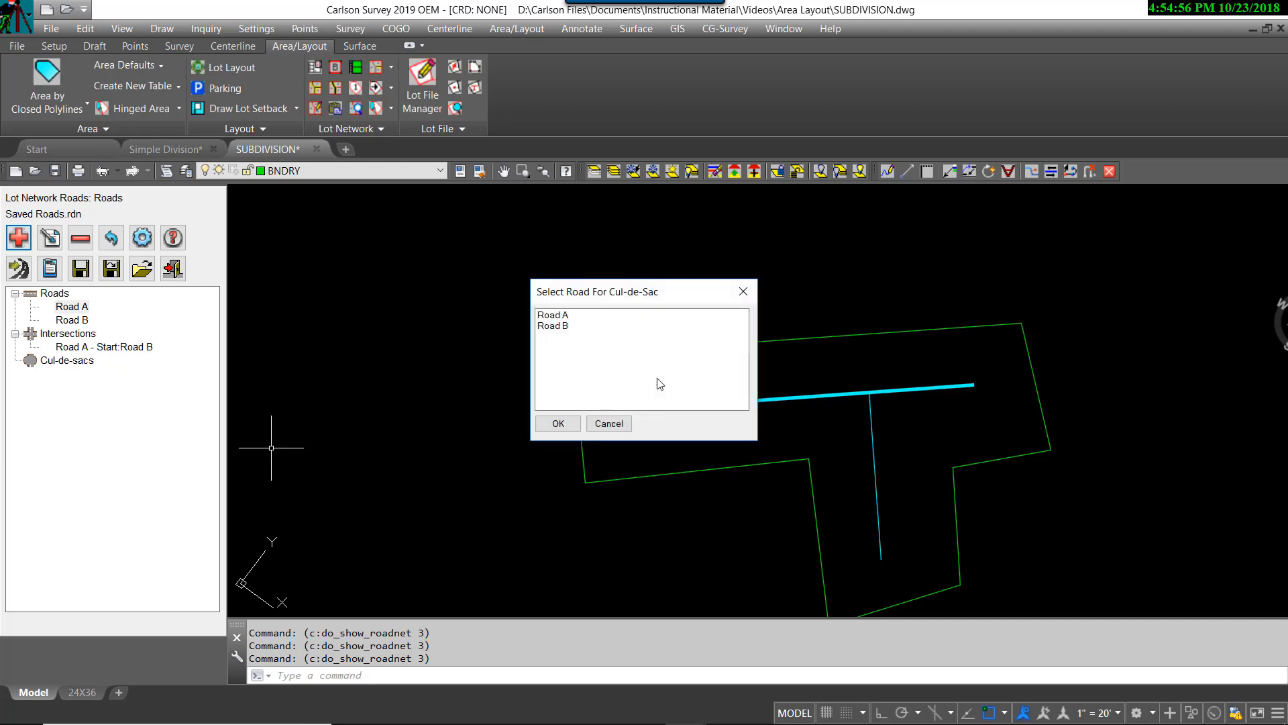
click(559, 318)
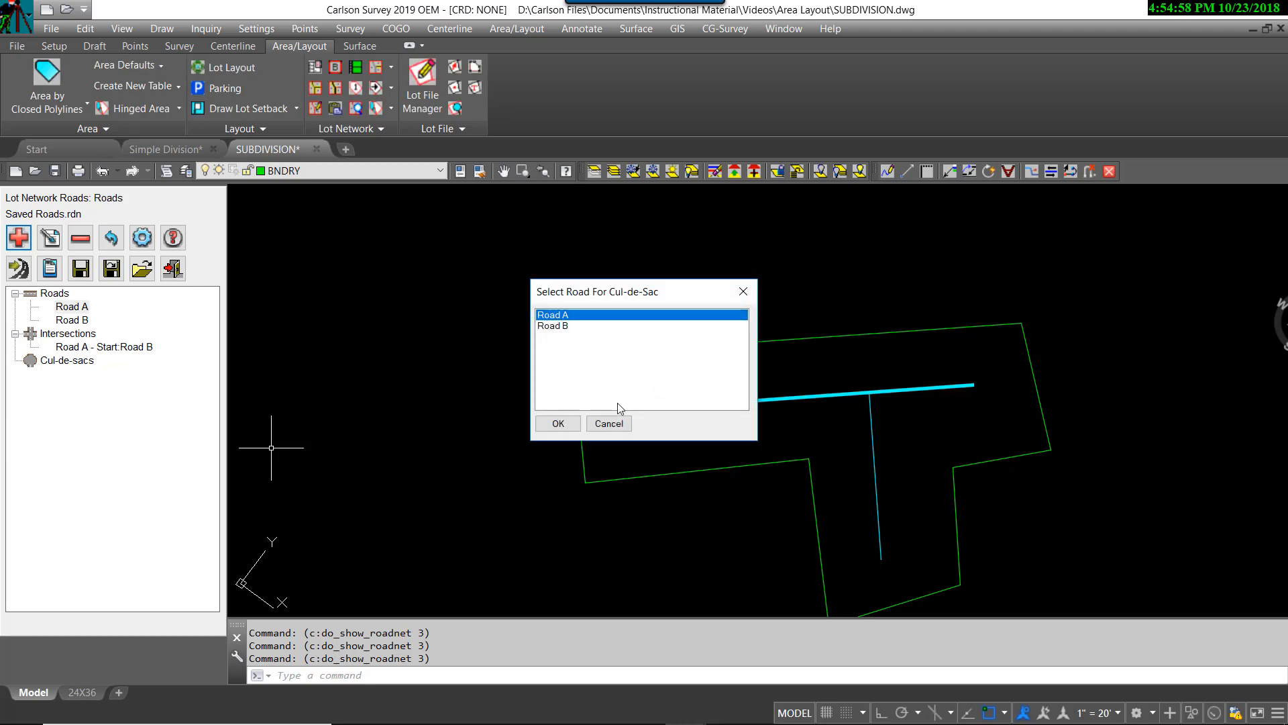
click(560, 424)
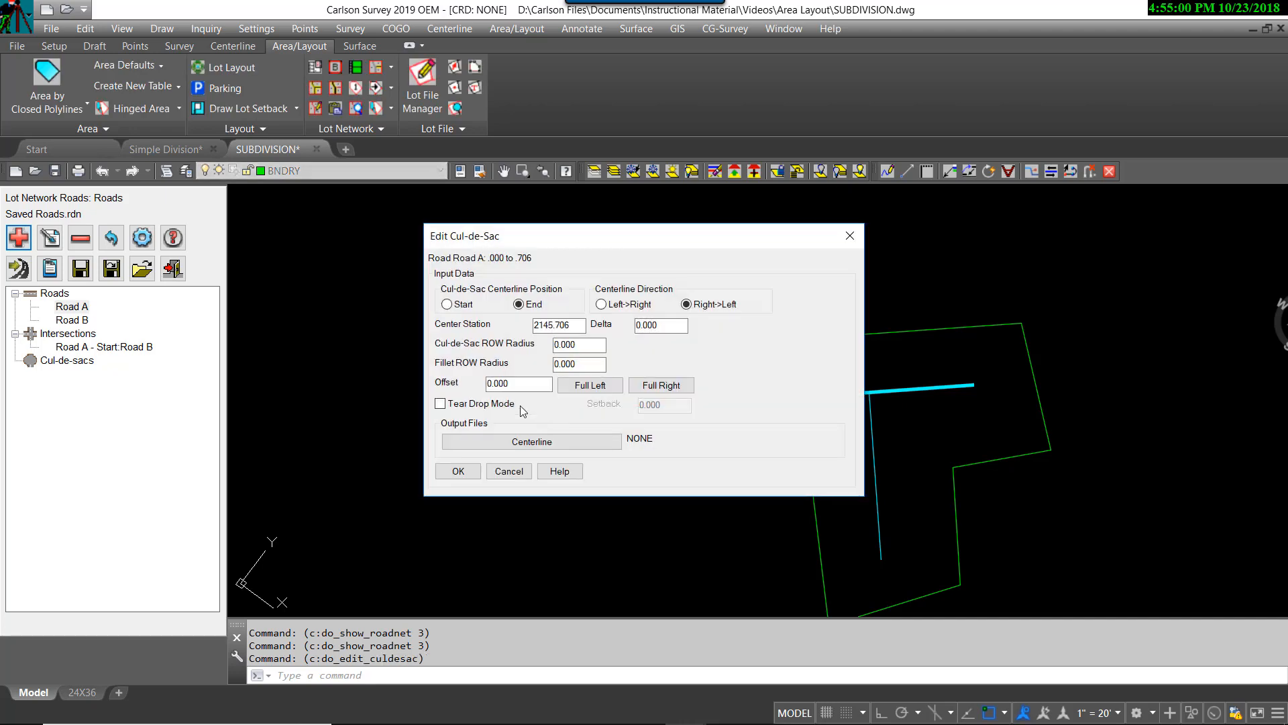
double_click(569, 345)
text(60)
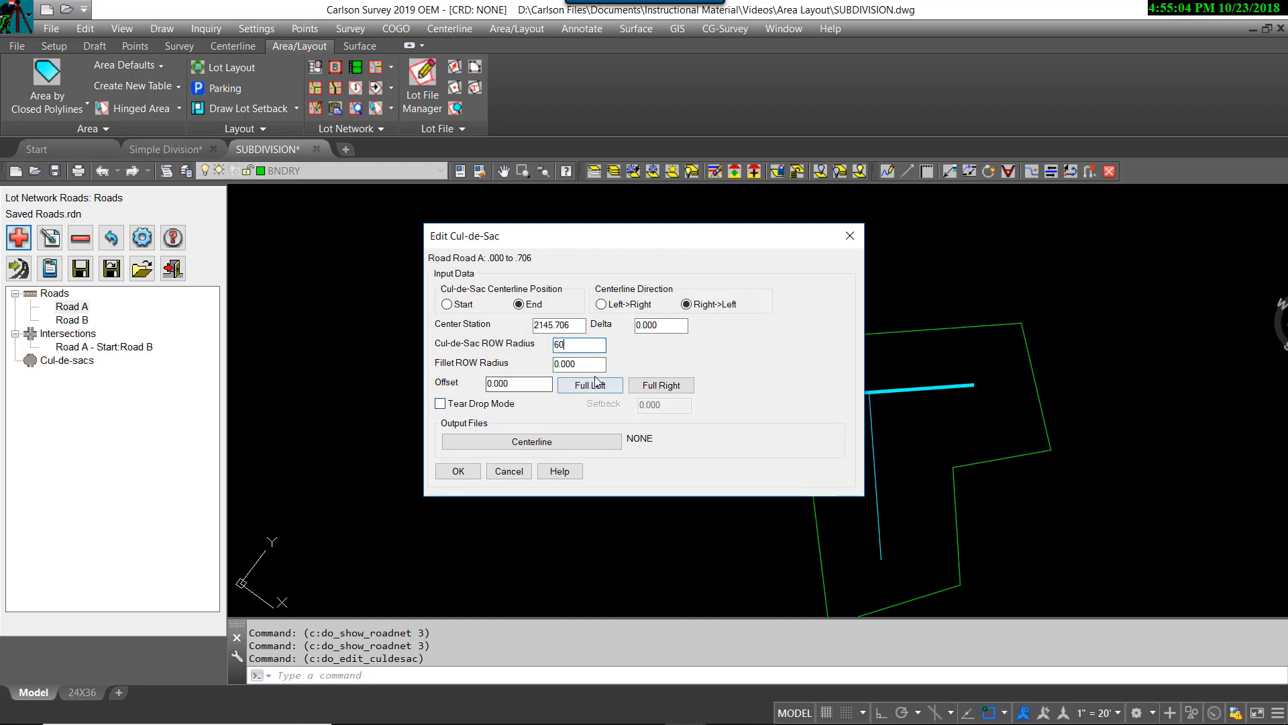
key(Tab)
text(25)
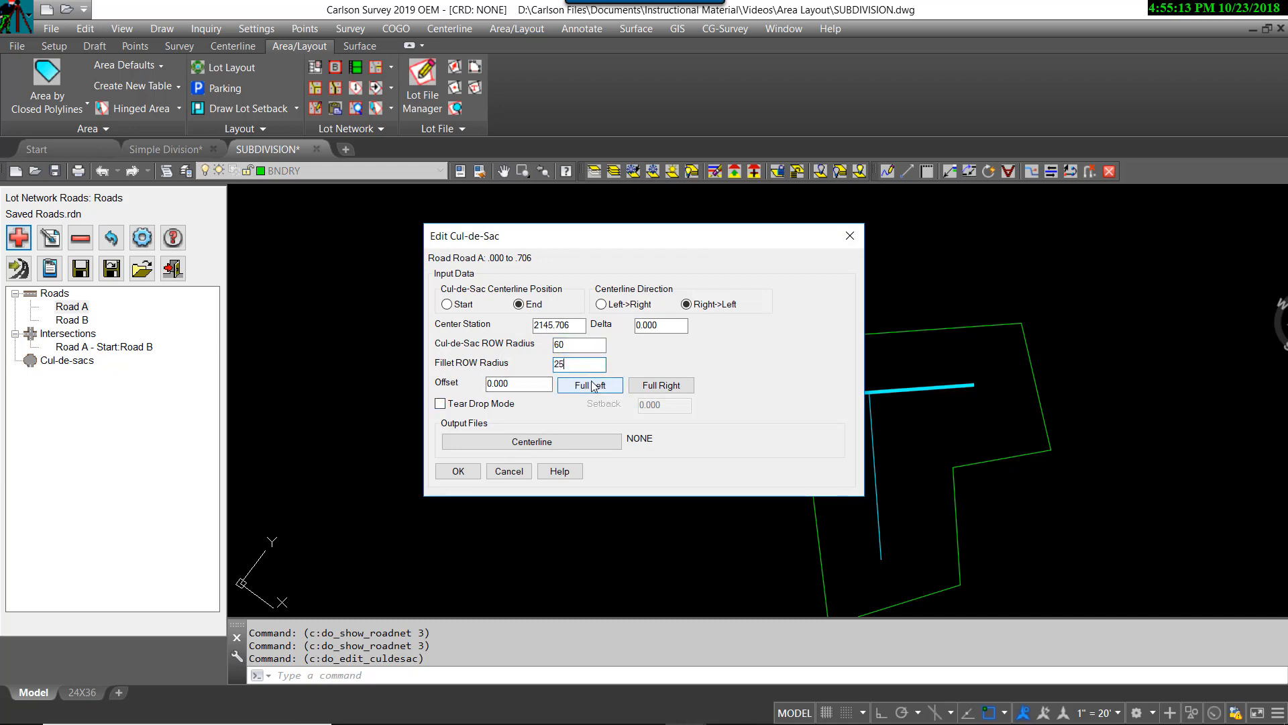
click(530, 383)
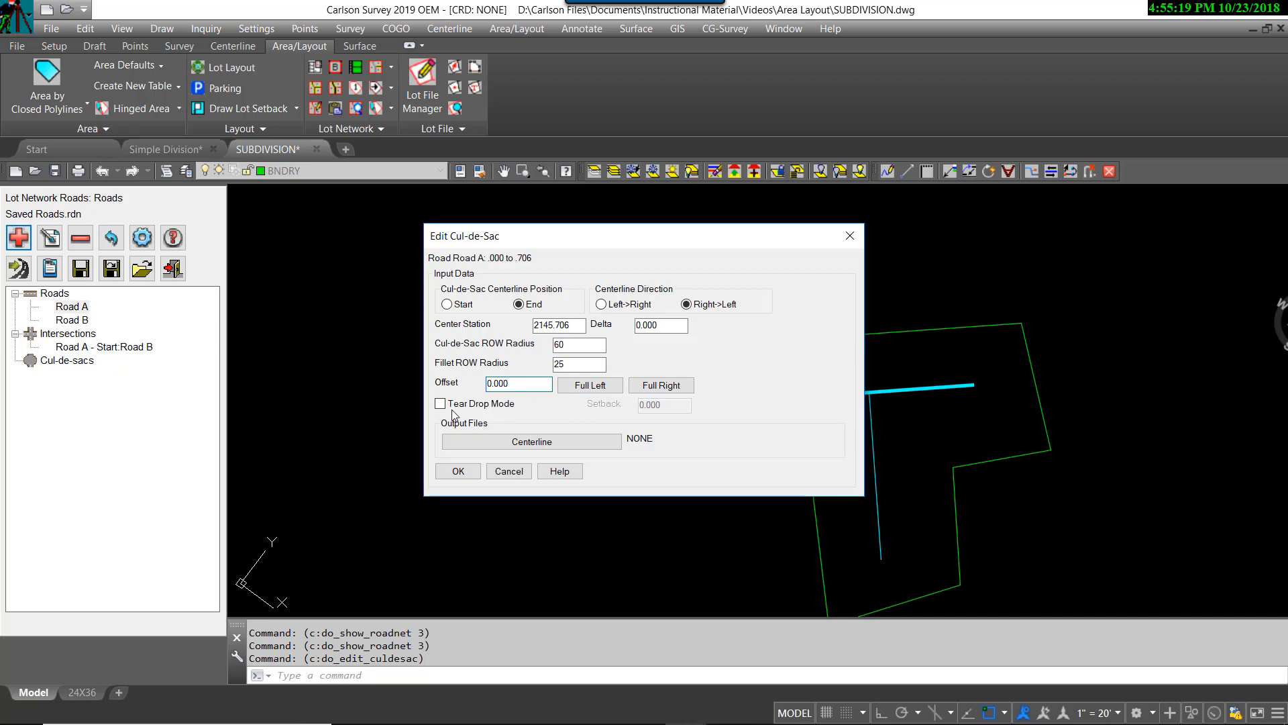
click(459, 471)
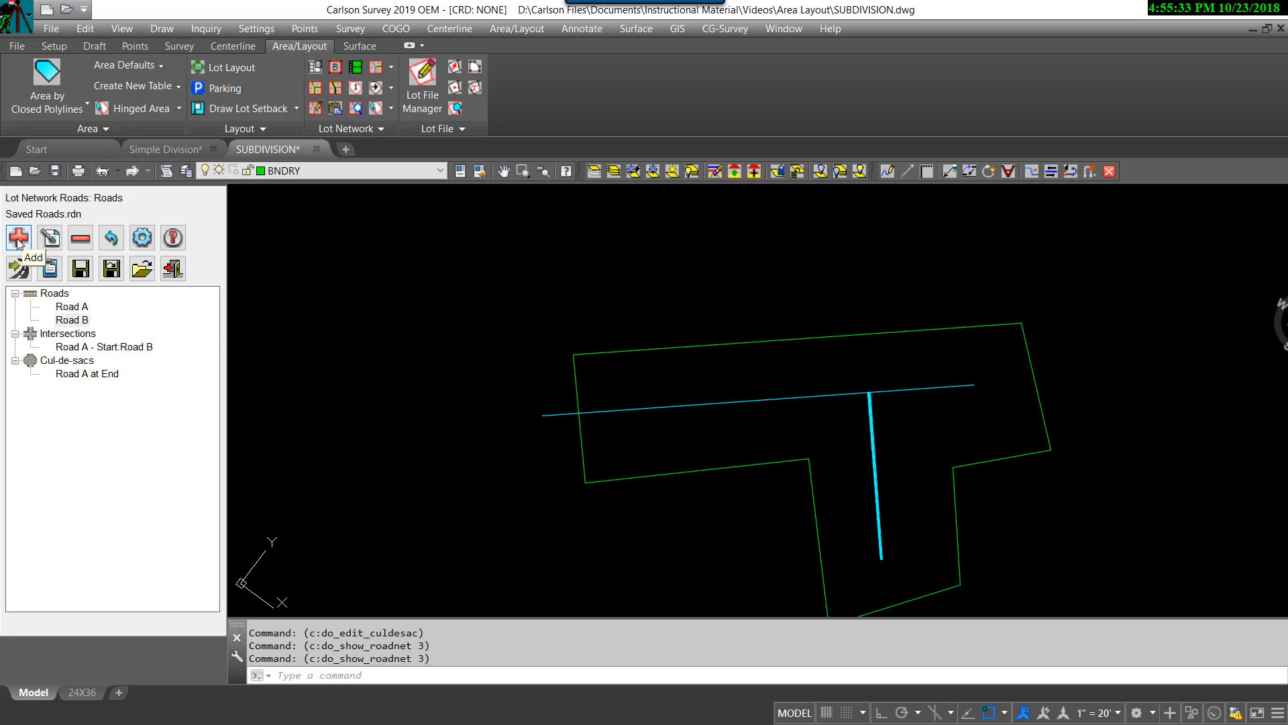
Step: Add a cul-de-sac at the end of Road B with a ROW radius of 60 and a fillet ROW radius of 25
click(18, 238)
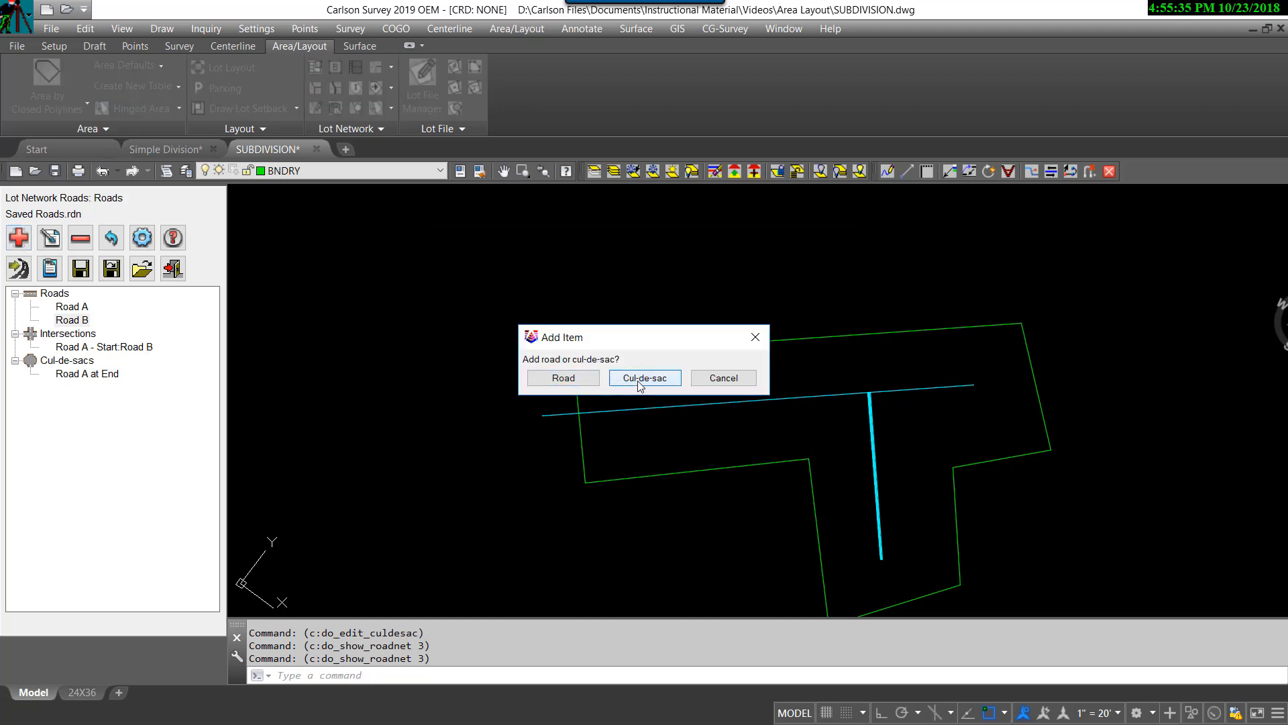
click(638, 380)
click(552, 325)
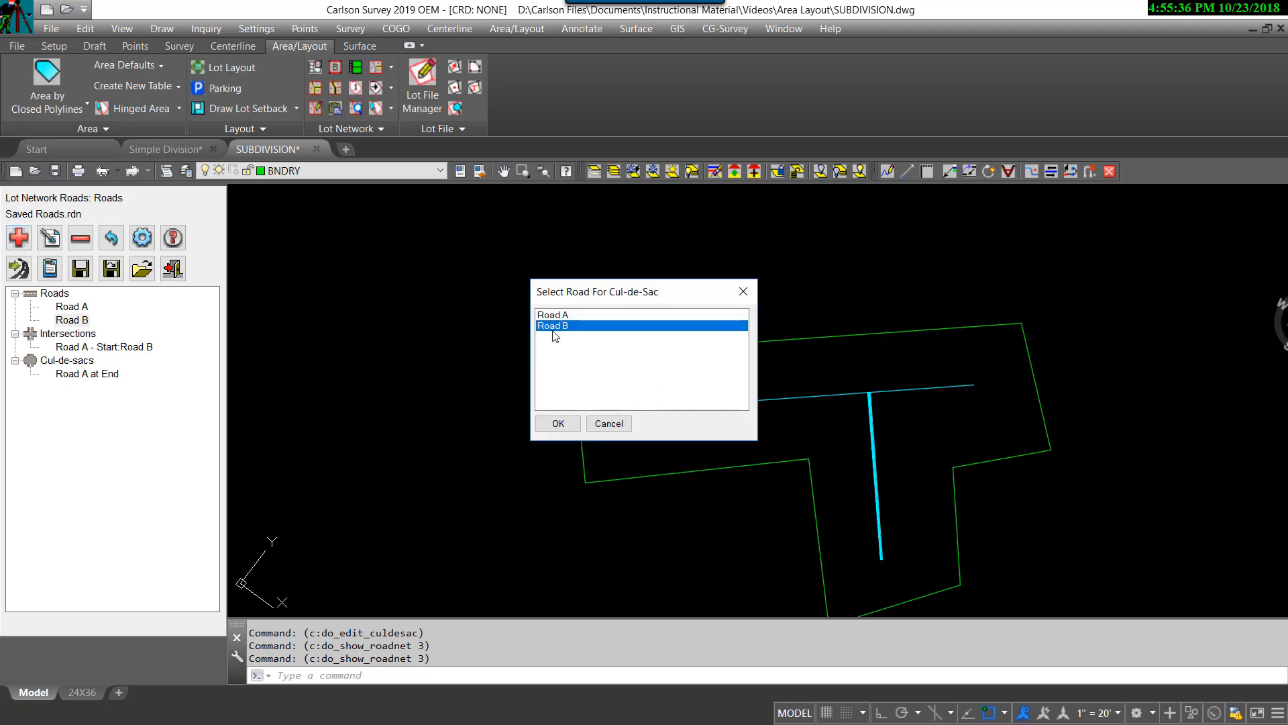
click(557, 423)
click(589, 347)
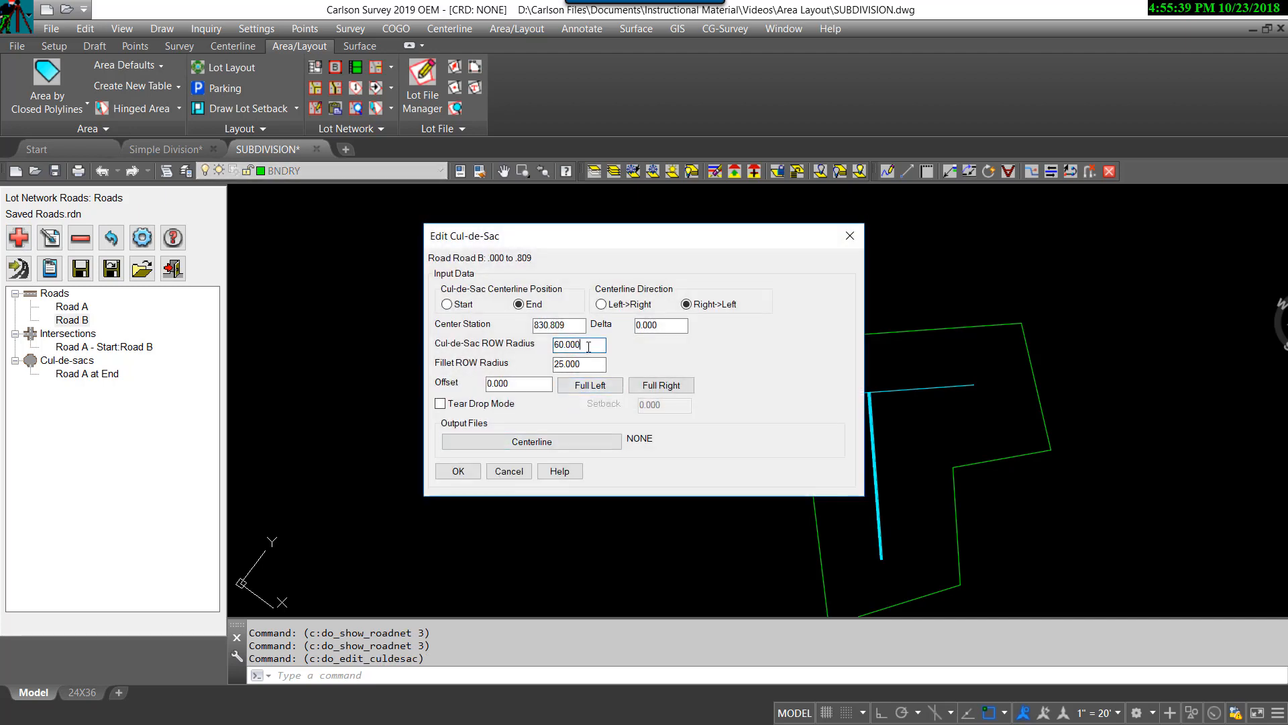
click(594, 366)
click(459, 472)
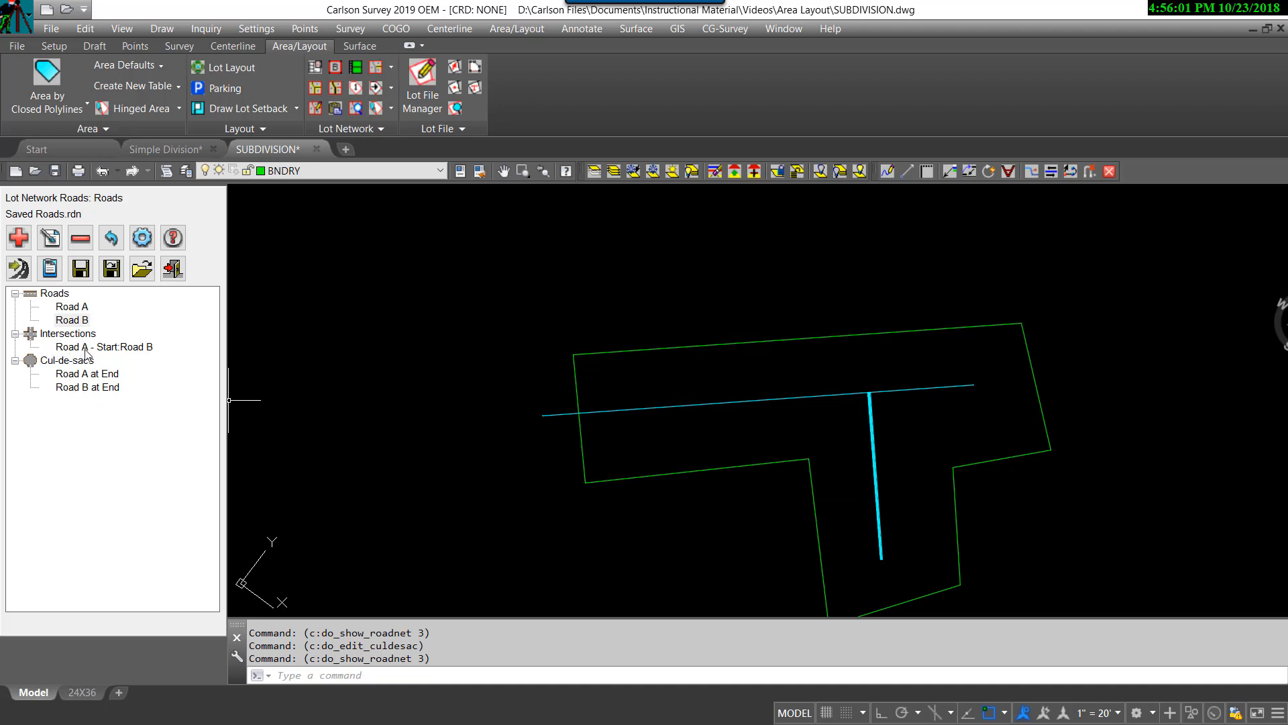
Step: Review the Front-Right and Back-Right ROW radii of the Road A and Road B intersection and accept its settings
click(124, 348)
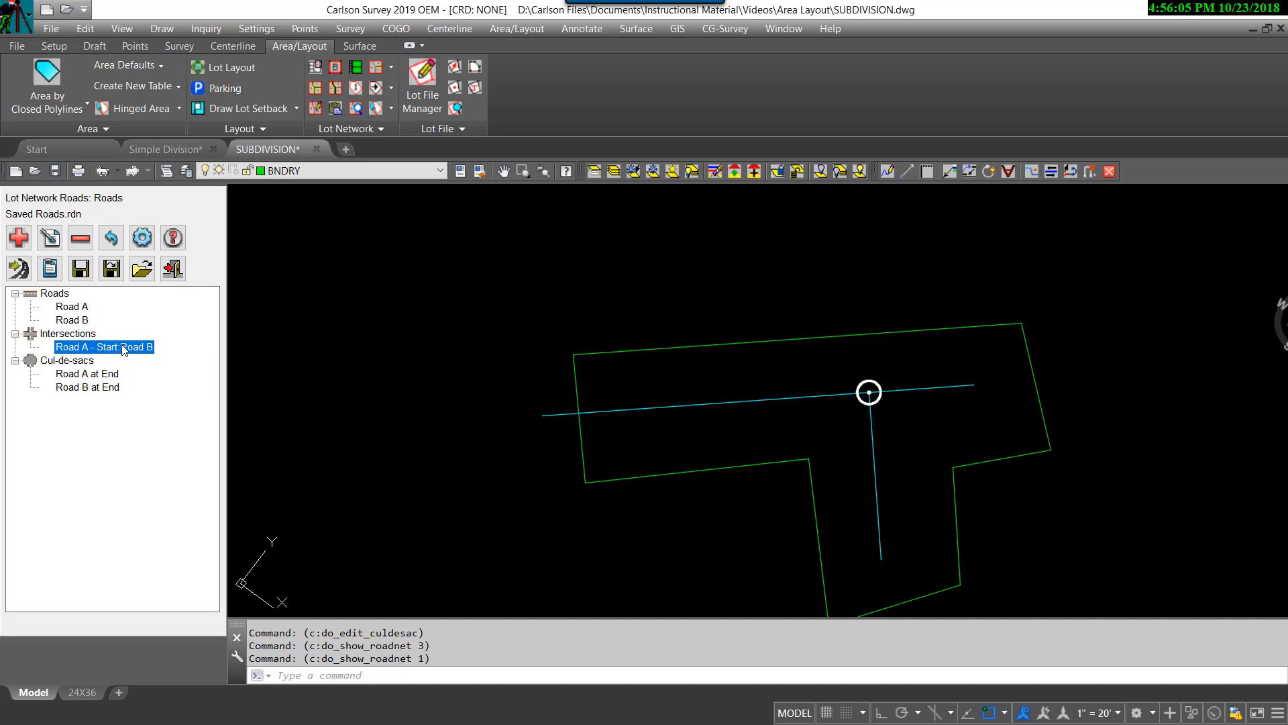
double_click(125, 348)
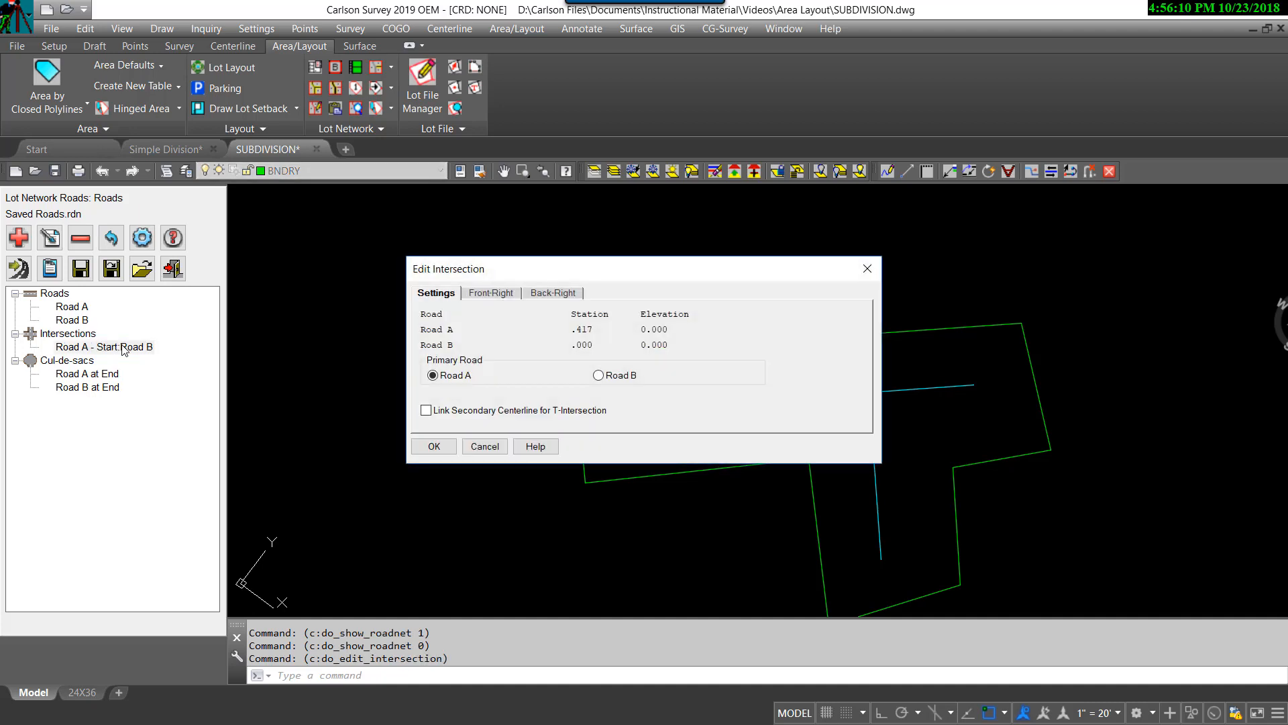
click(491, 293)
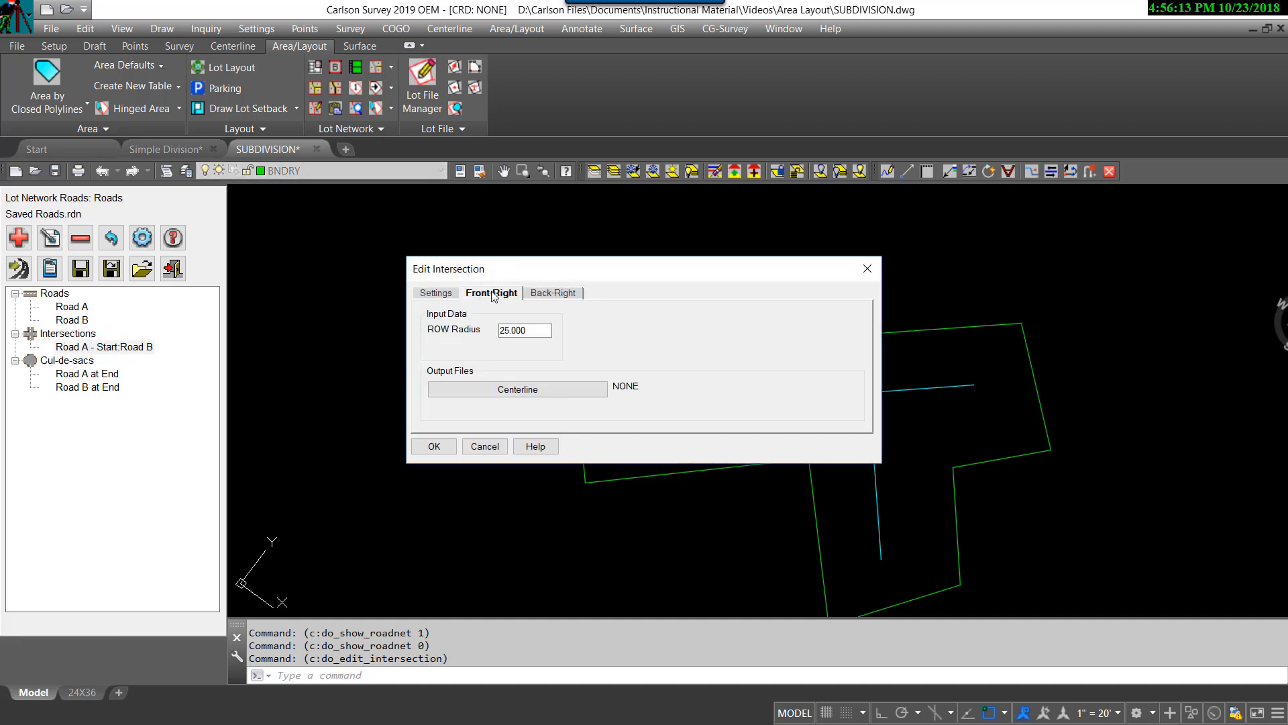
click(561, 296)
click(497, 295)
drag(611, 263, 634, 141)
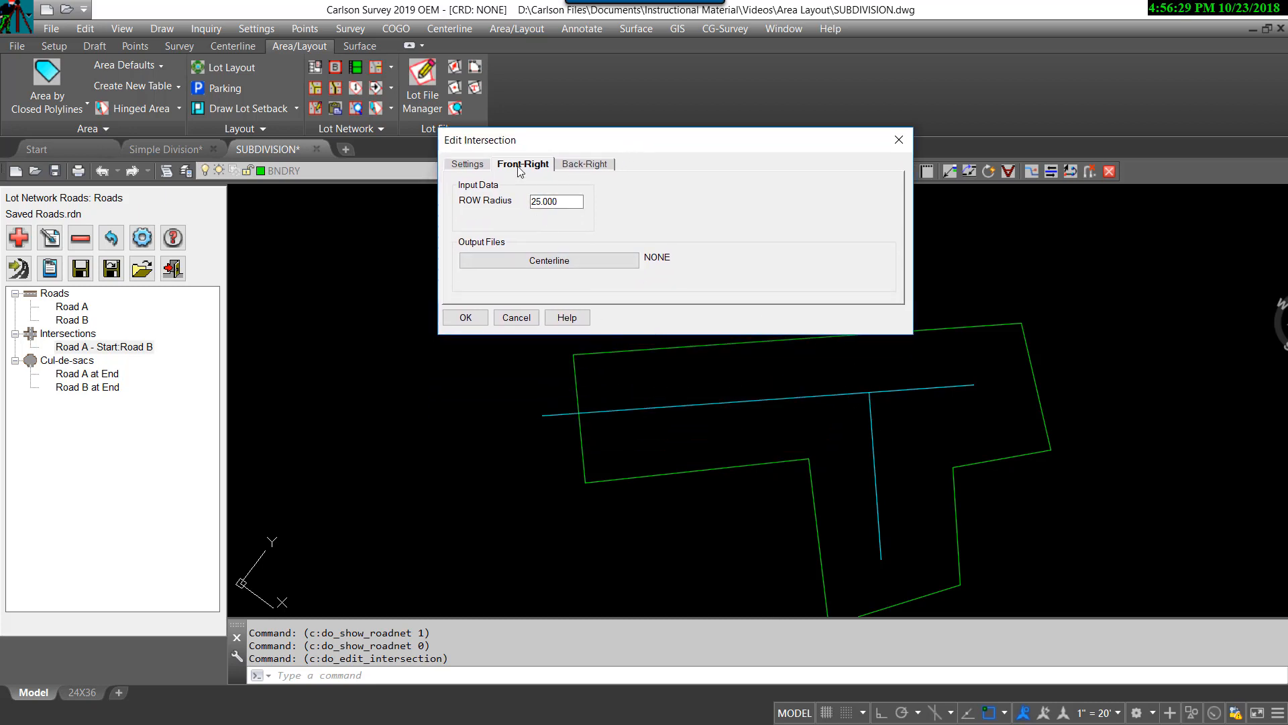
click(593, 166)
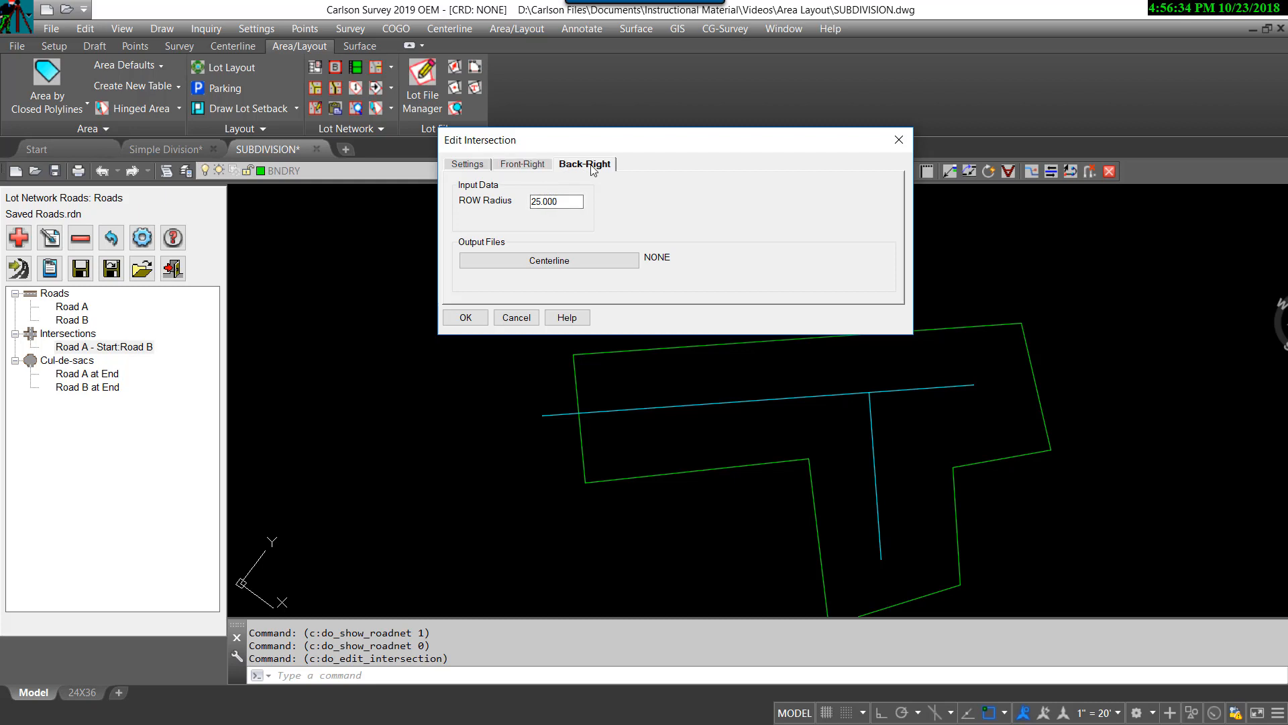
click(465, 317)
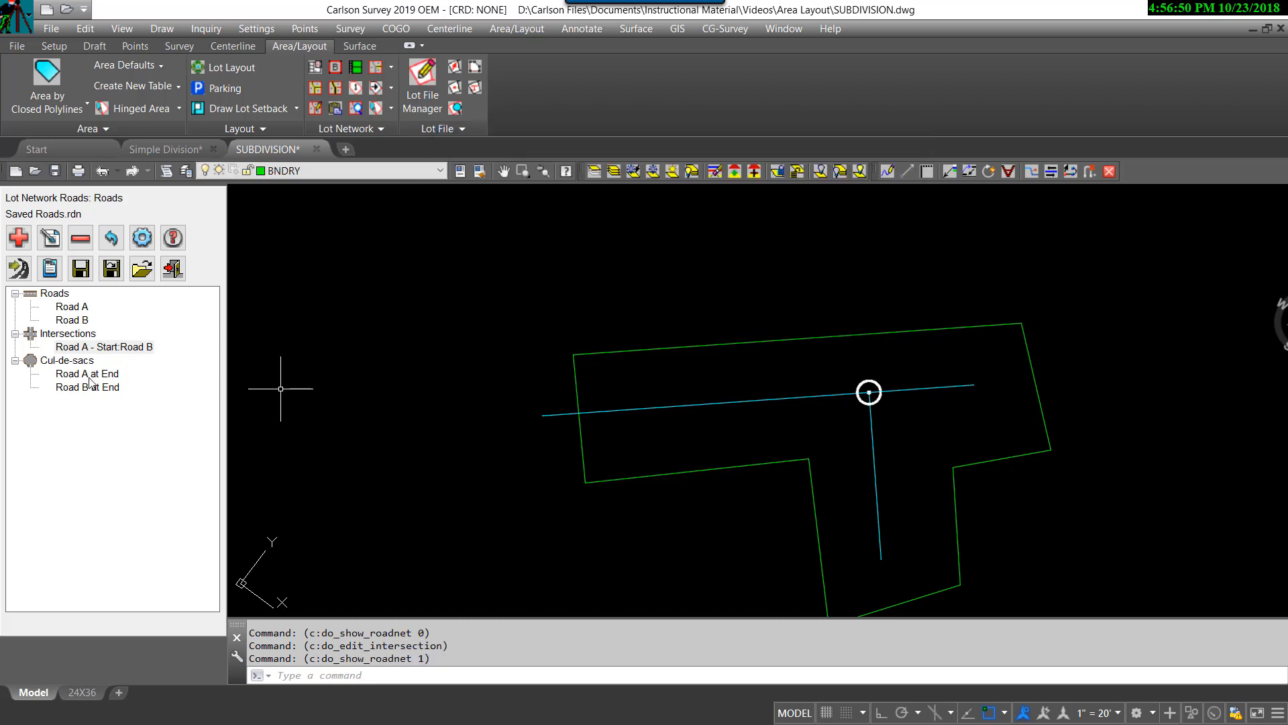
Step: Highlight the Road A and Road B cul-de-sacs in turn to check where each one sits
click(88, 374)
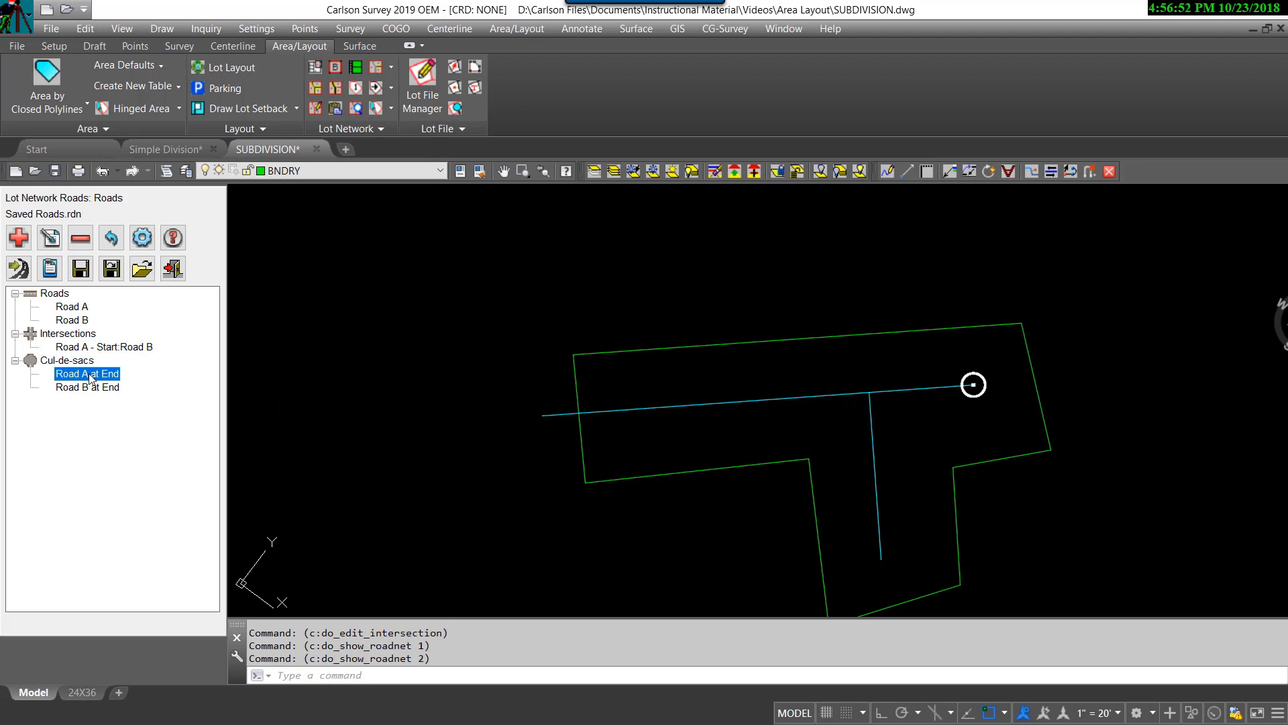
click(87, 387)
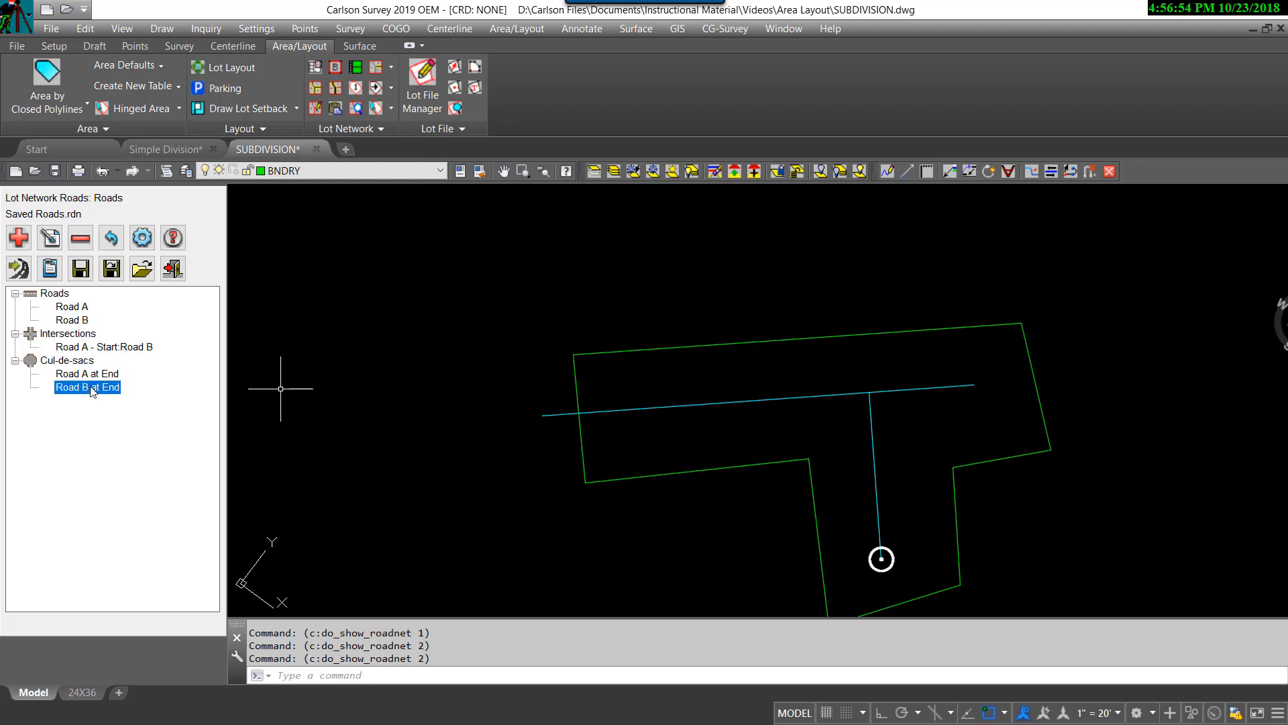
click(87, 375)
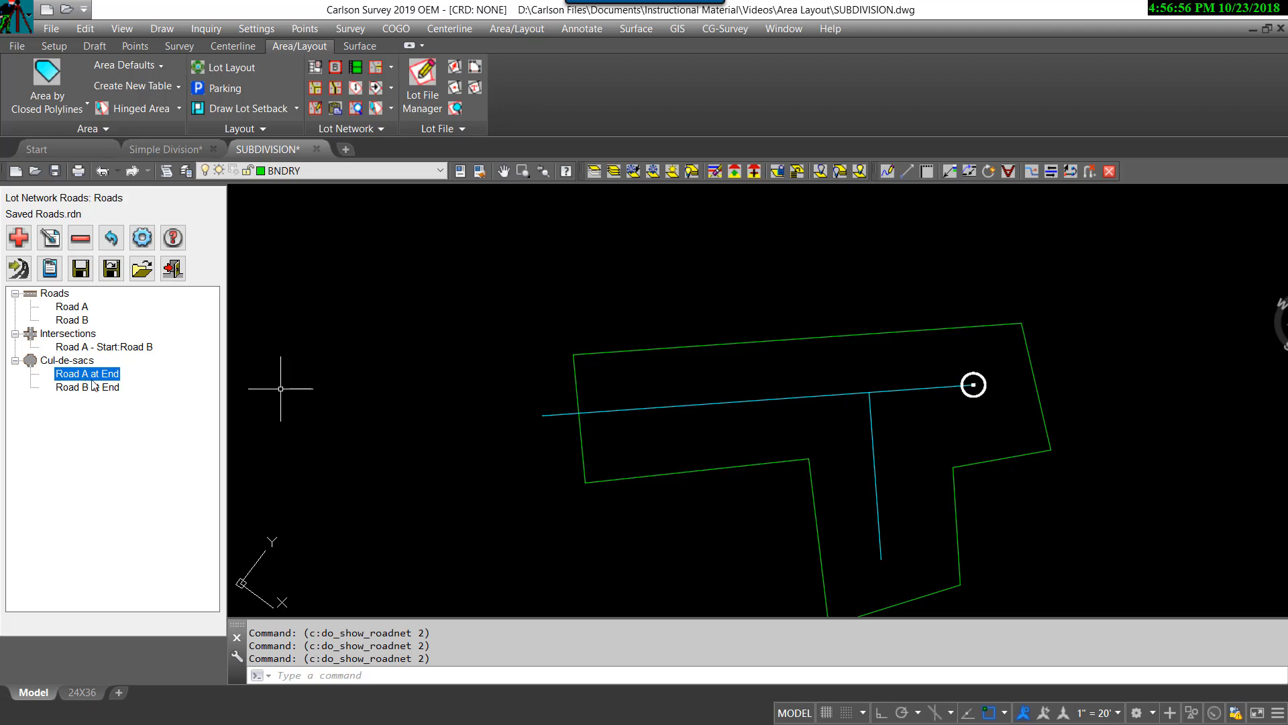
click(100, 388)
click(102, 376)
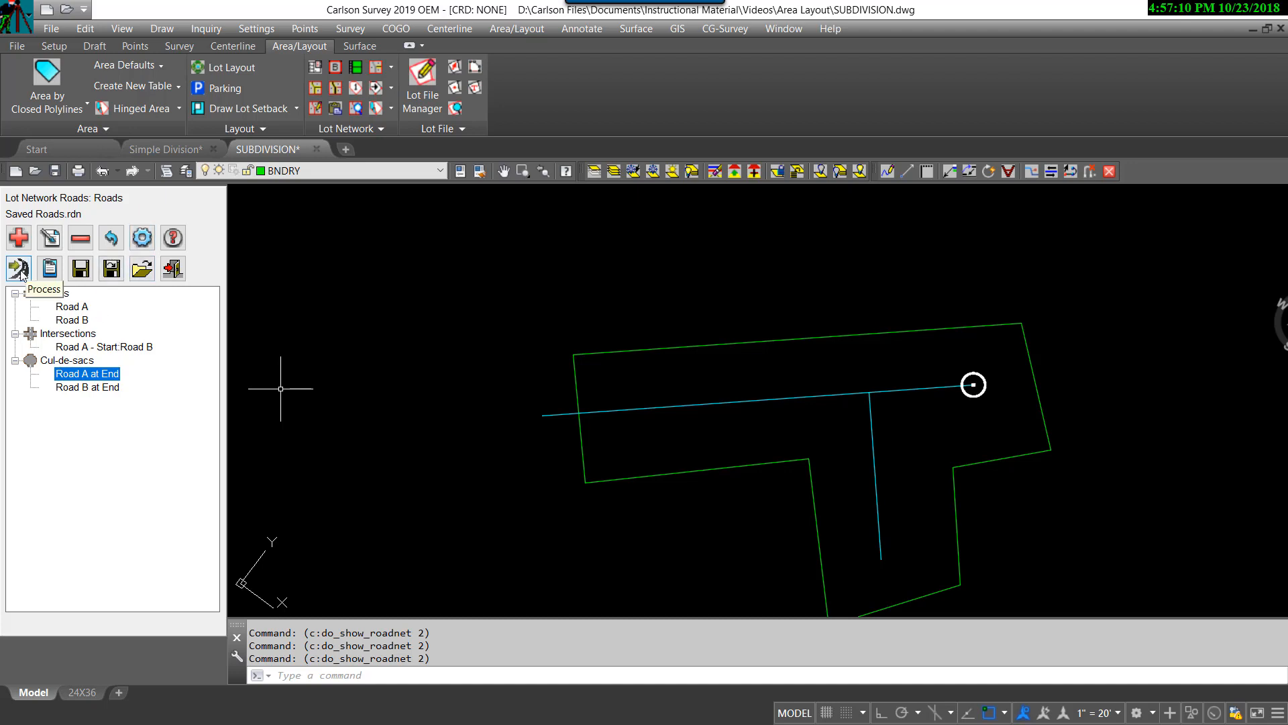
Step: Process the road network to generate the lots, inspect the layout around the intersection and exit the road network editor
click(20, 269)
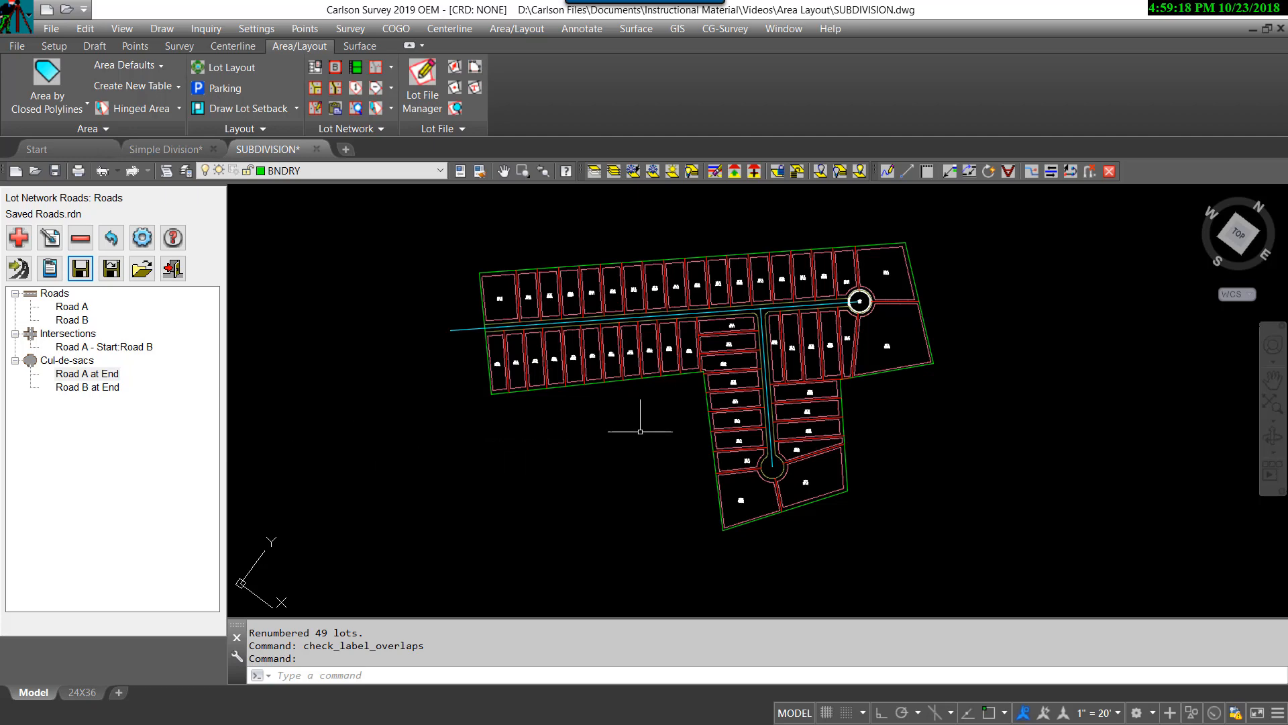
scroll(759, 325, up, 5)
scroll(759, 325, up, 2)
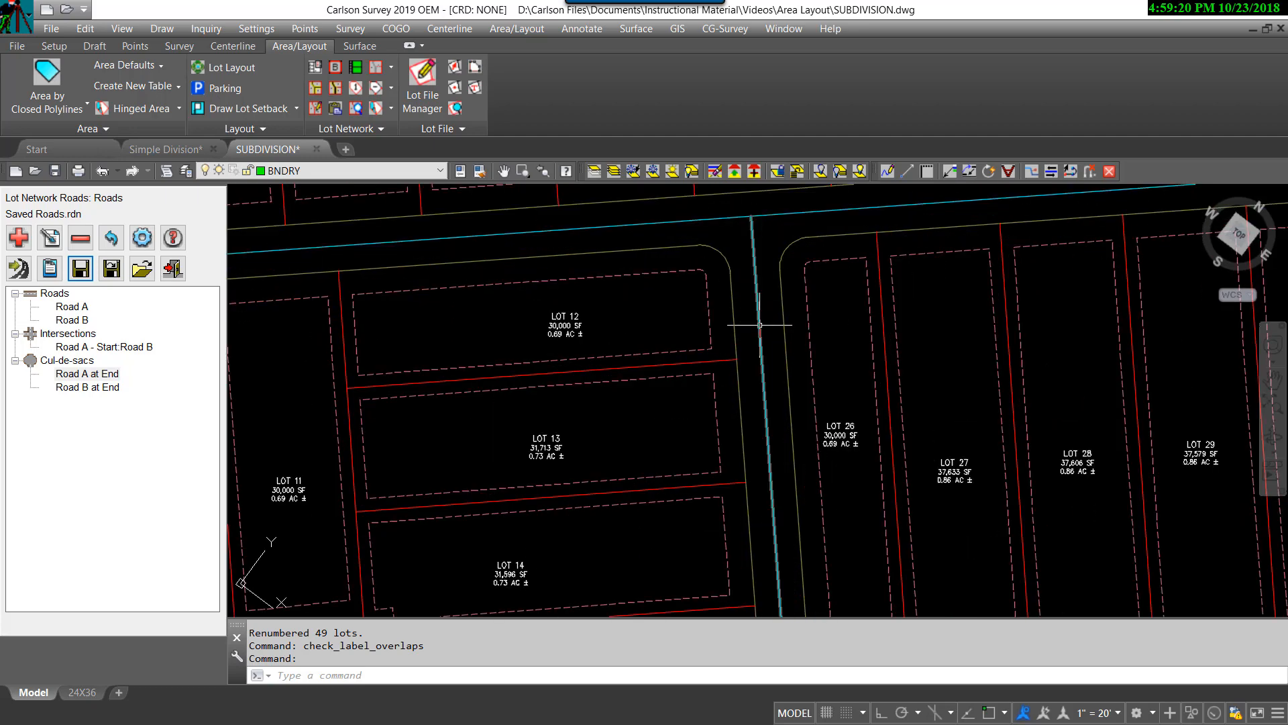
scroll(760, 325, down, 4)
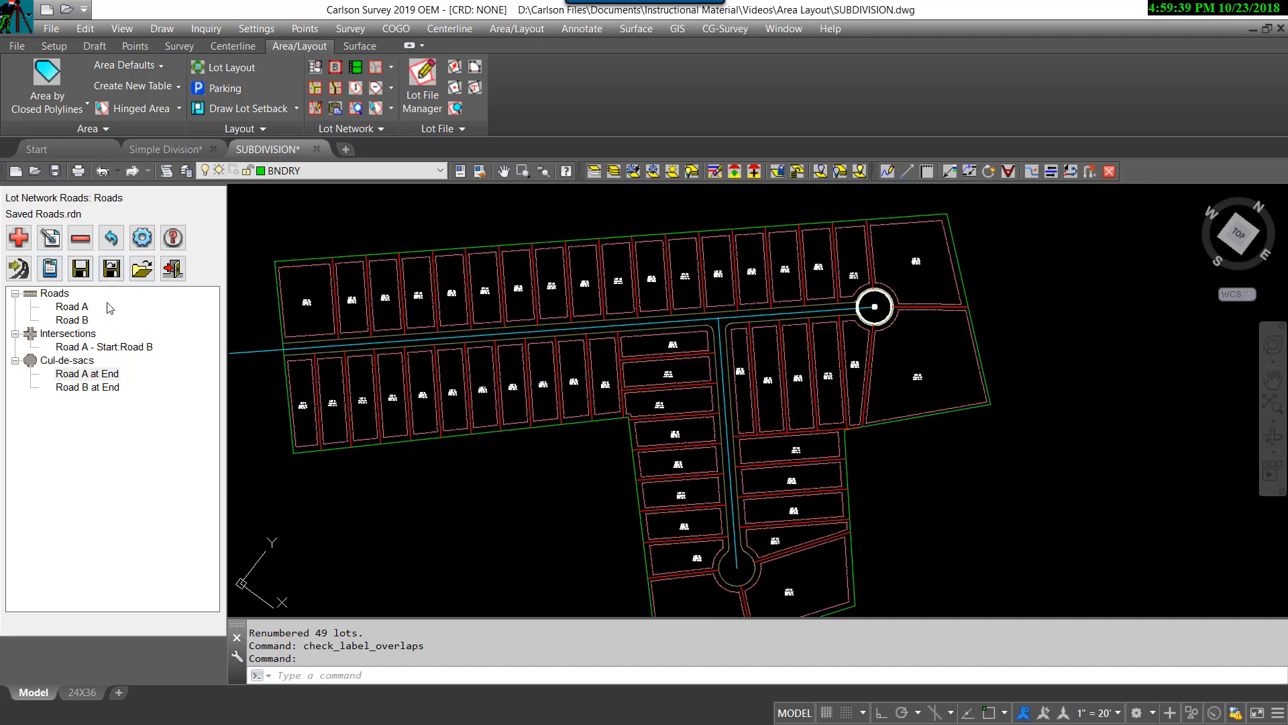
click(172, 268)
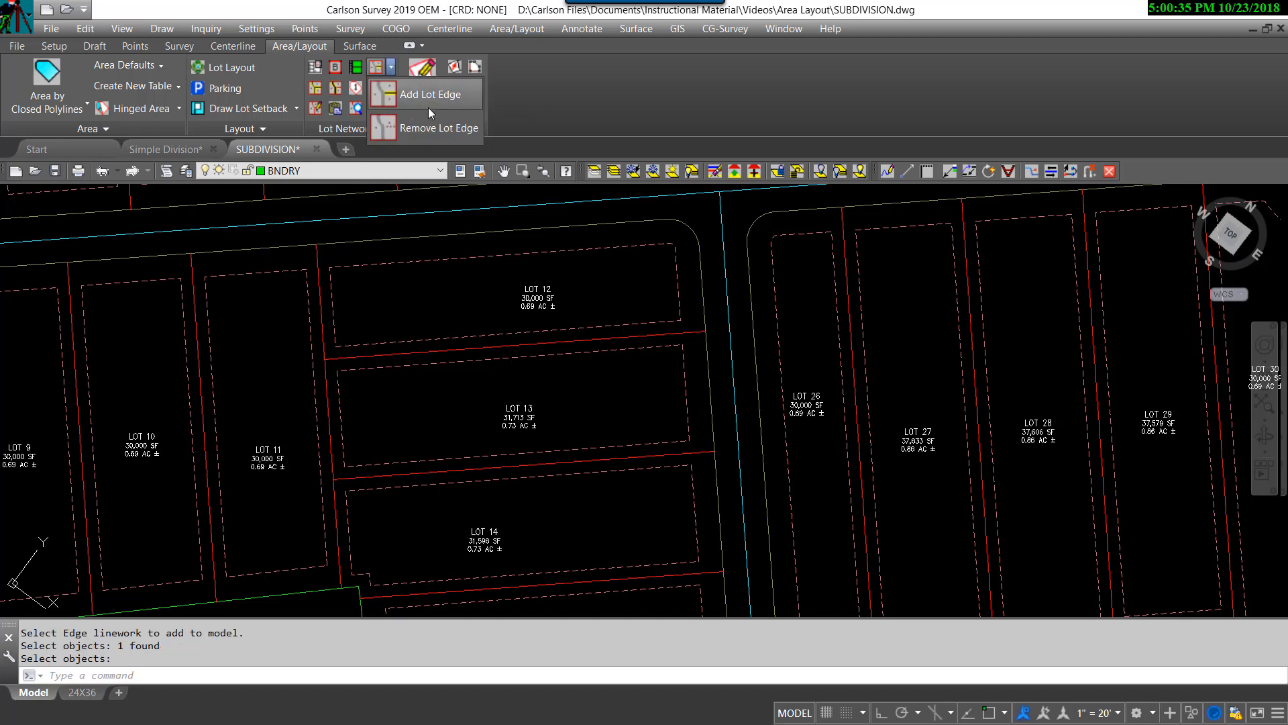
Step: Remove the lot edge between Lot 12 and Lot 13 to merge them
click(439, 128)
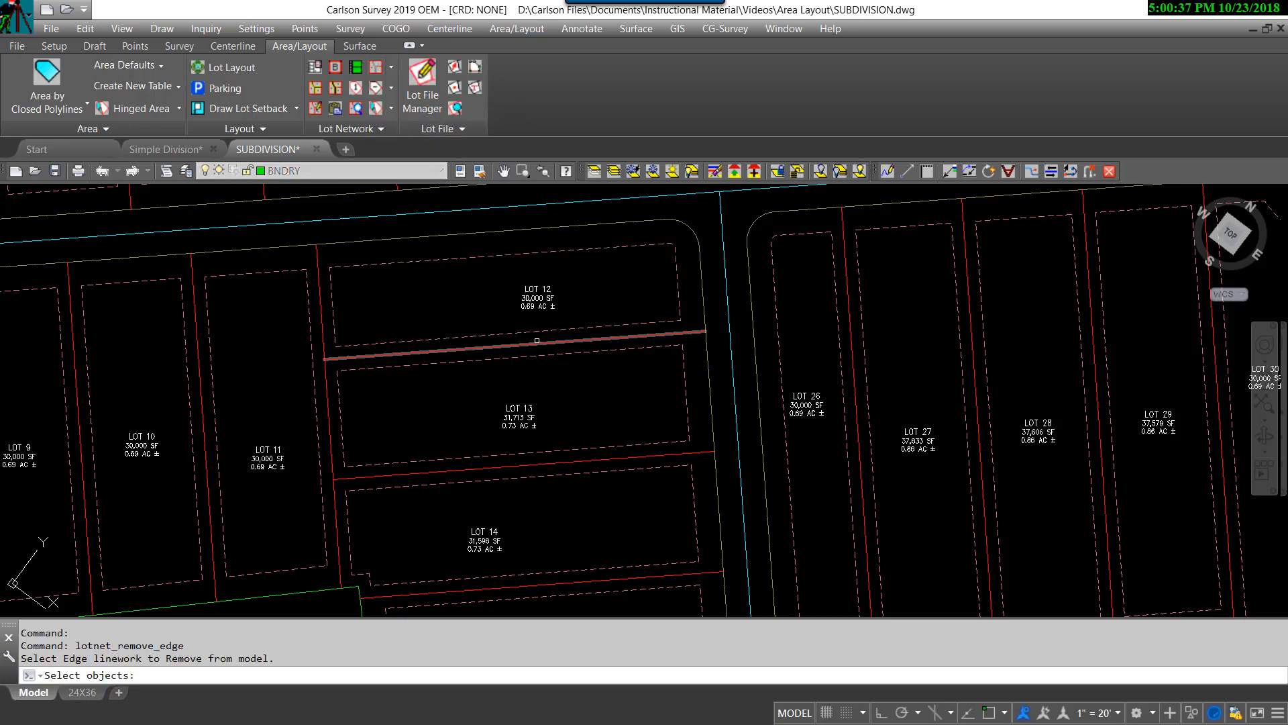
click(535, 341)
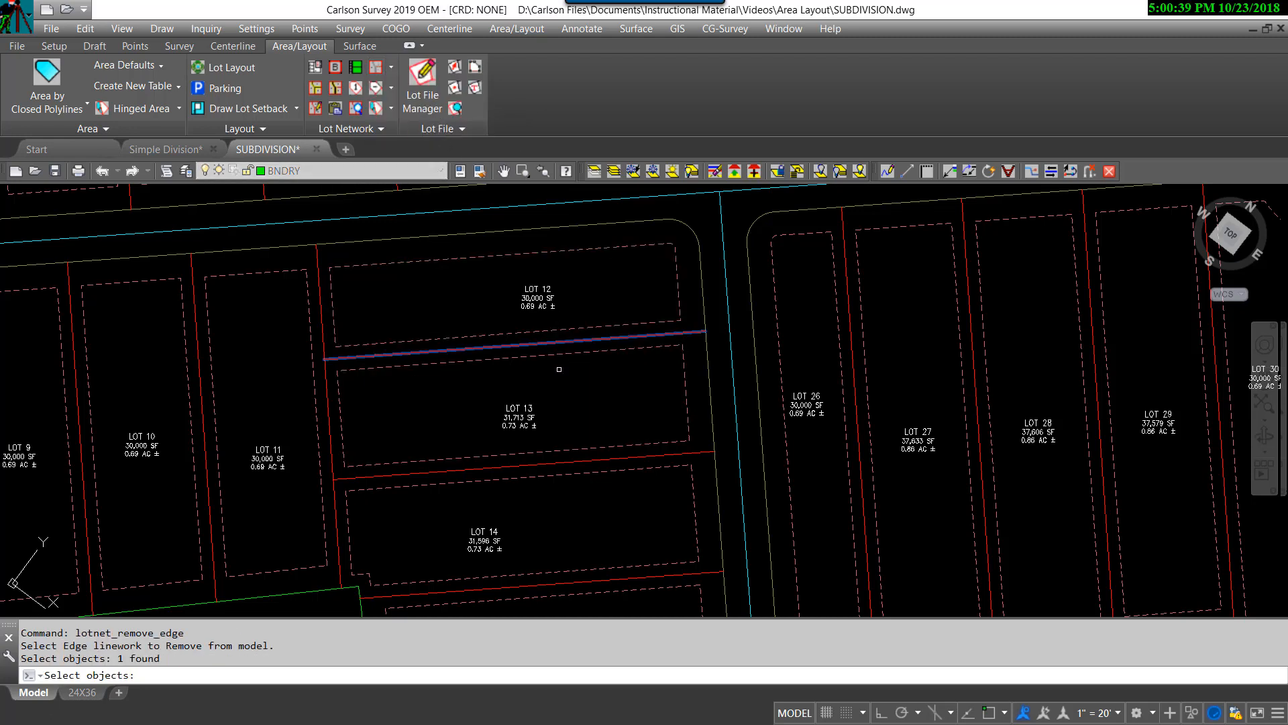
key(Return)
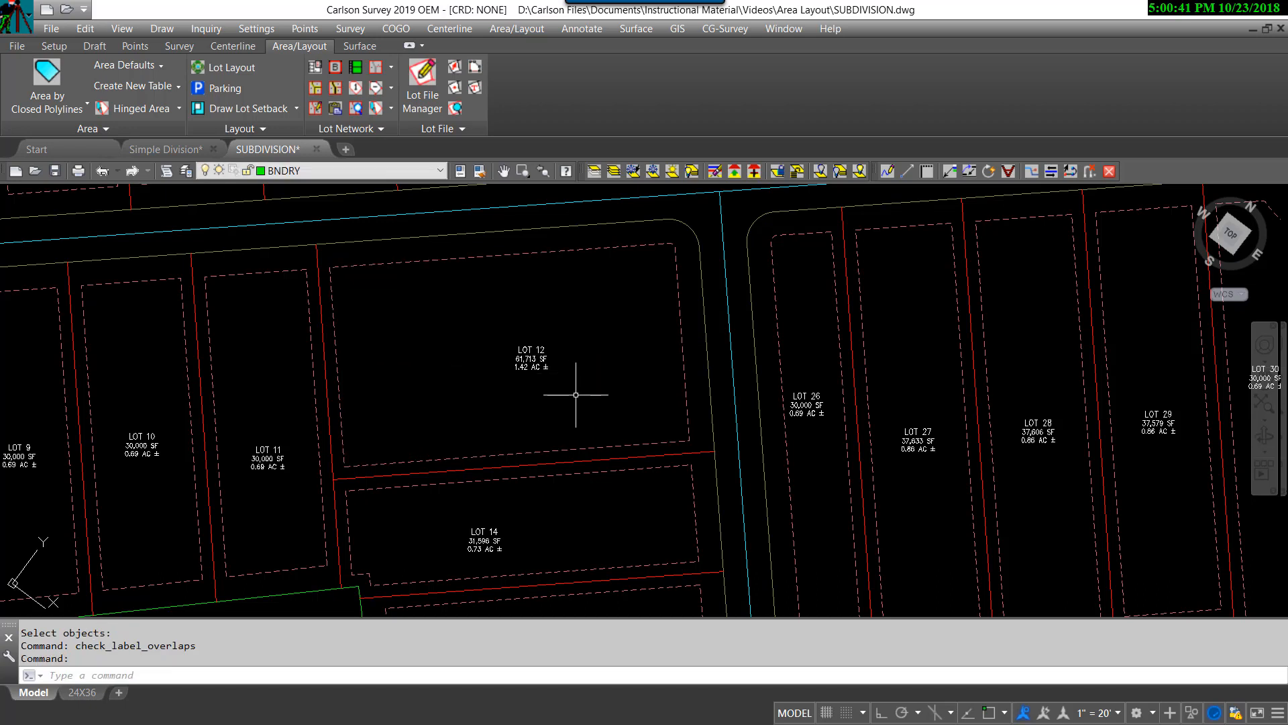
Step: Subdivide merged Lot 12 automatically with a 30000 S.F. target area and 100 minimum frontage, starting at the Road A frontage end beside Lot 11
click(315, 90)
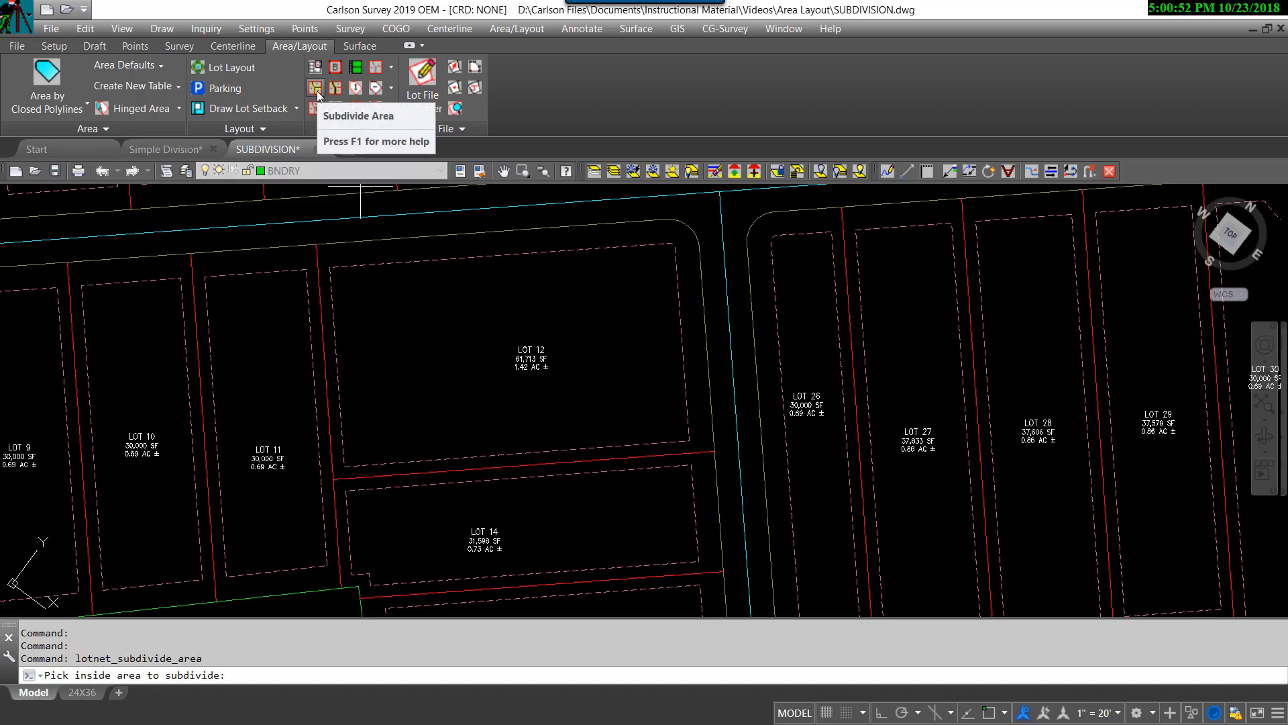
click(317, 90)
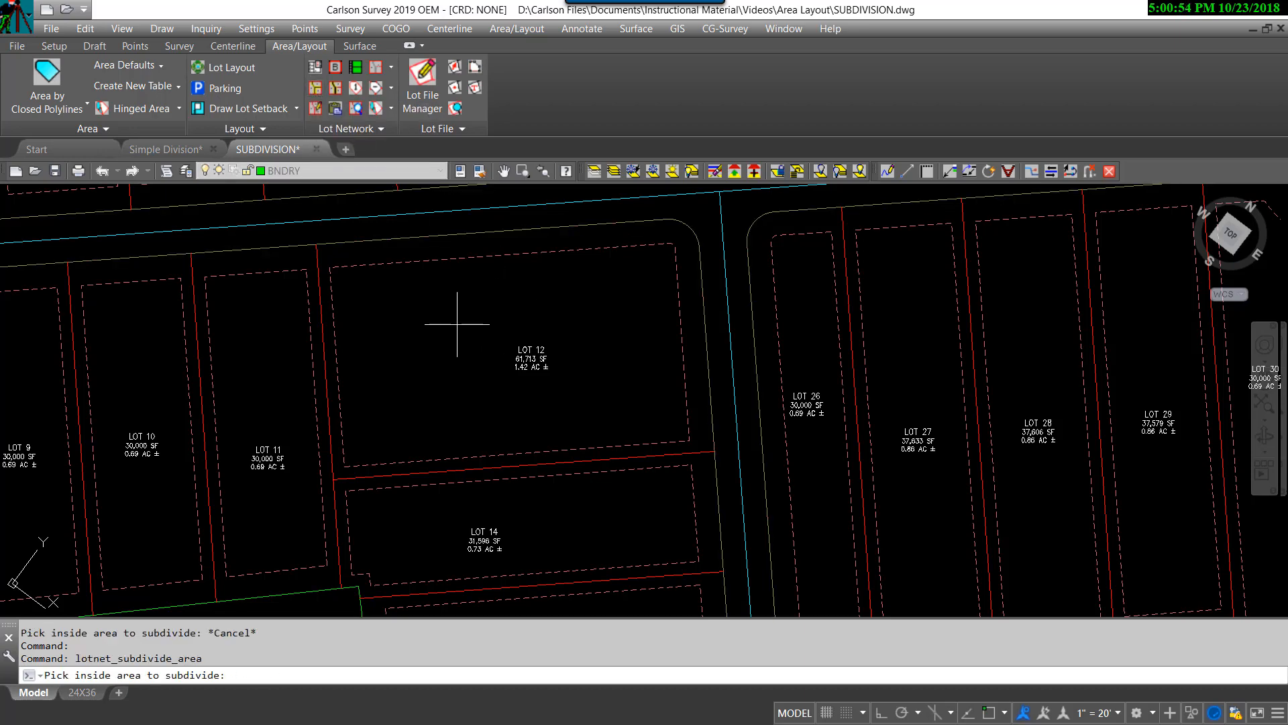
click(457, 324)
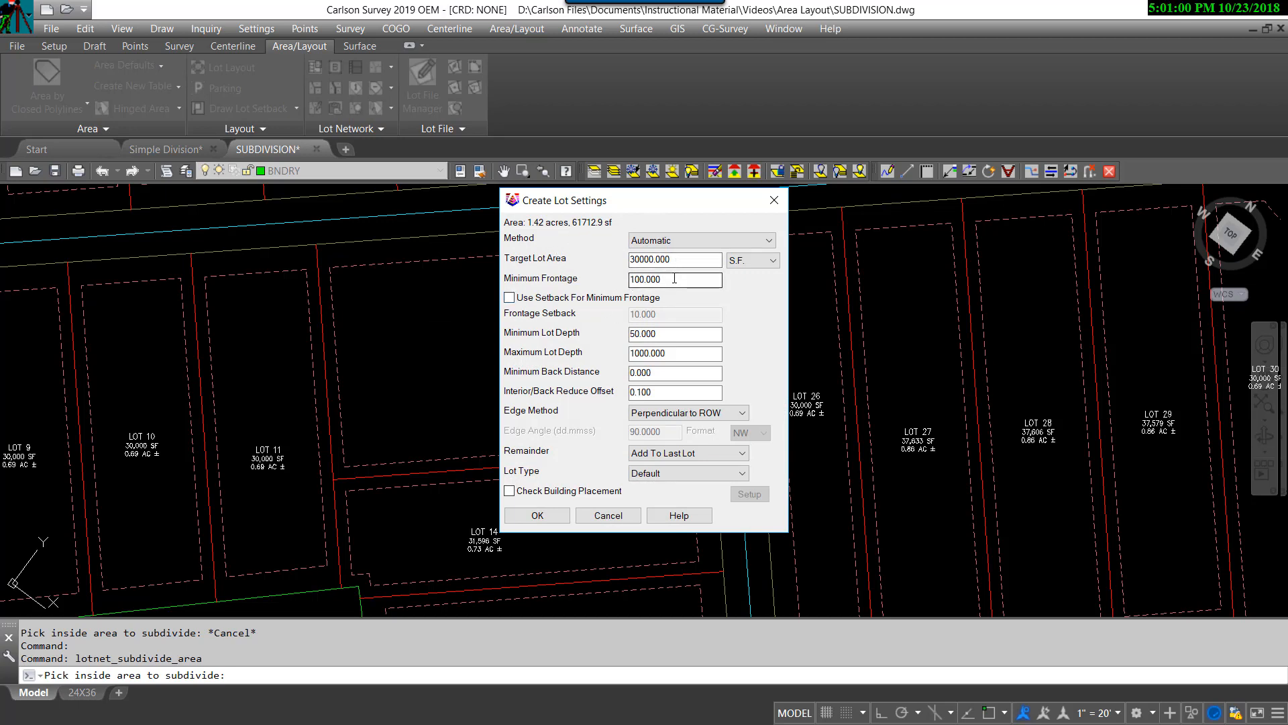
click(559, 518)
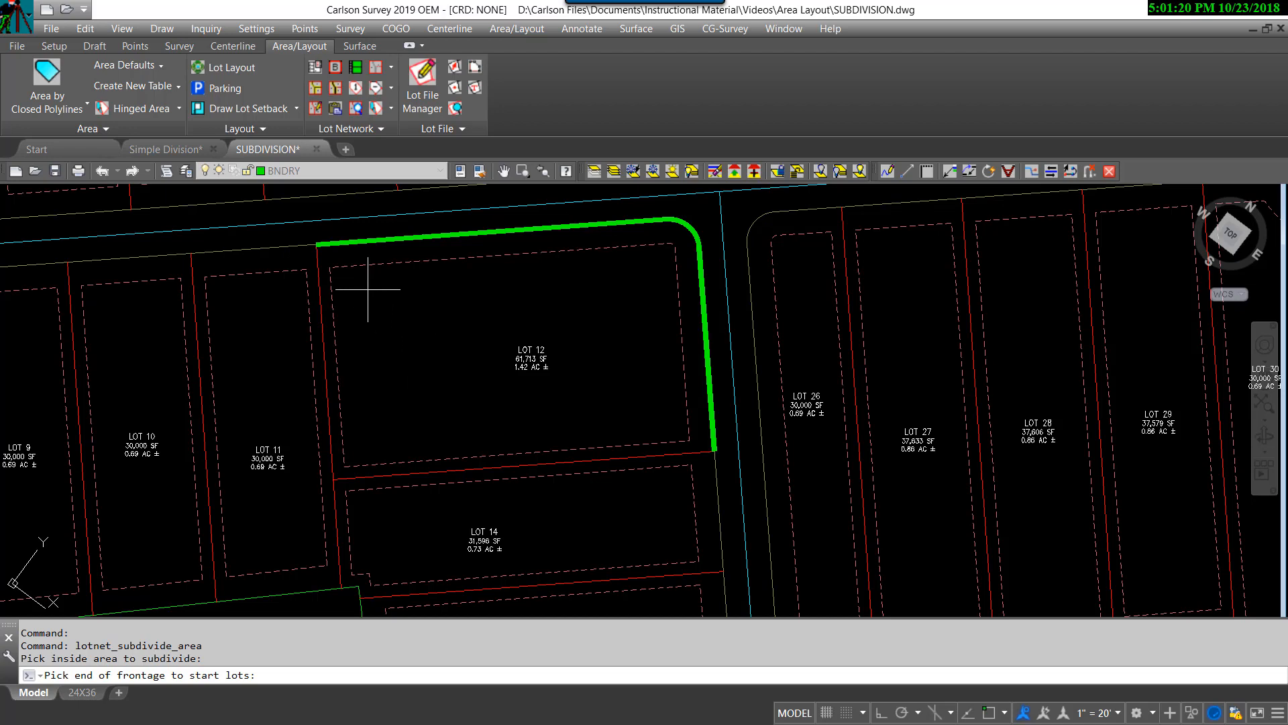
click(322, 247)
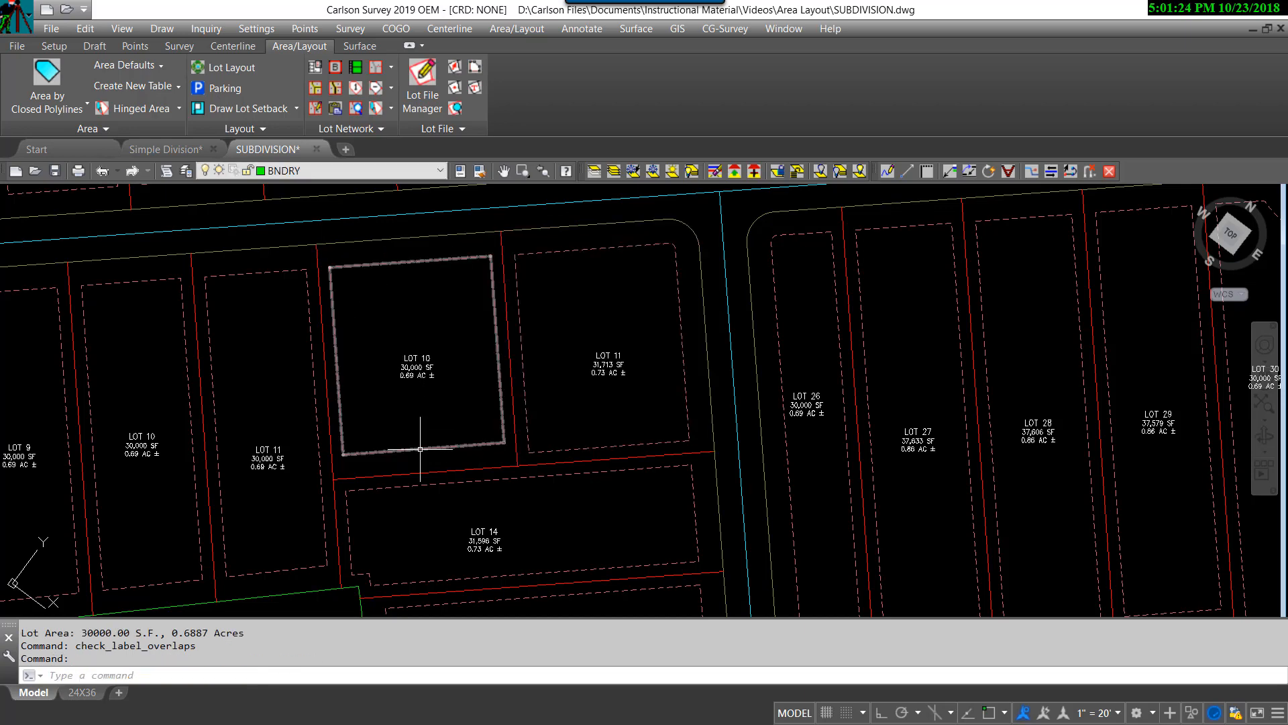
Step: Remove the lot edge between Lot 26 and Lot 27 on the other side of Road B to merge them
scroll(543, 398, down, 5)
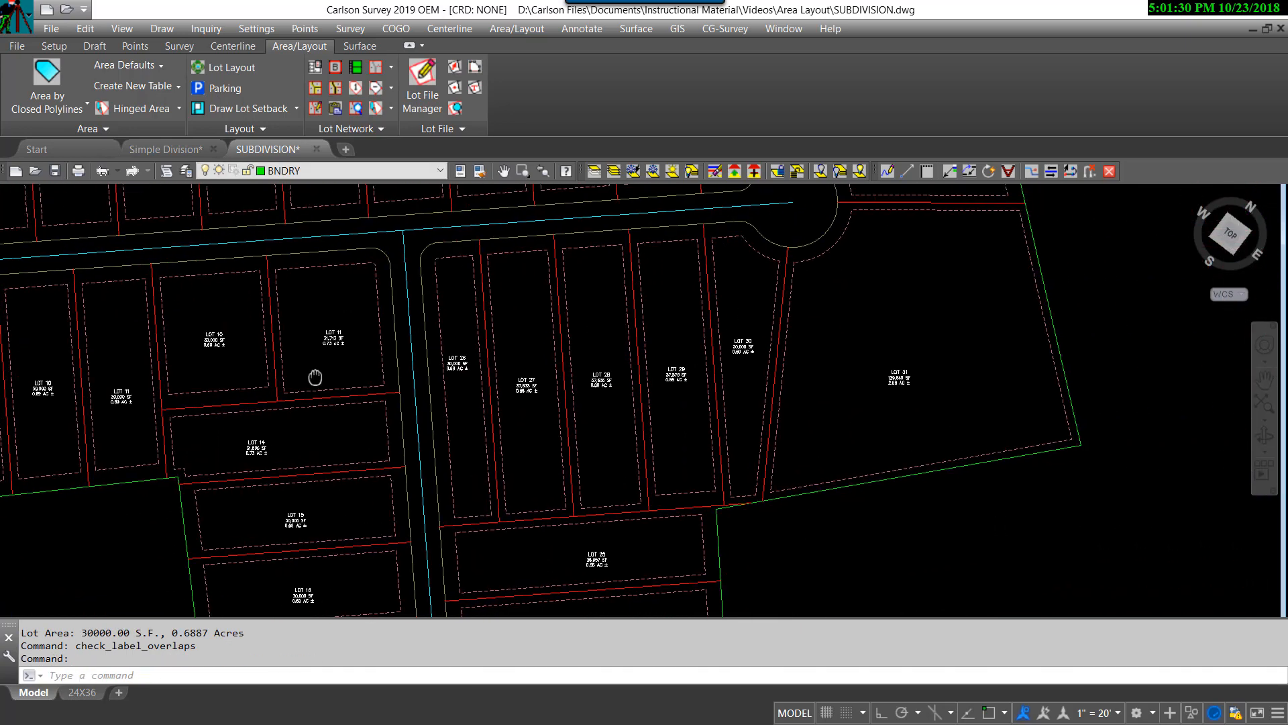
scroll(456, 362, up, 6)
scroll(457, 368, down, 2)
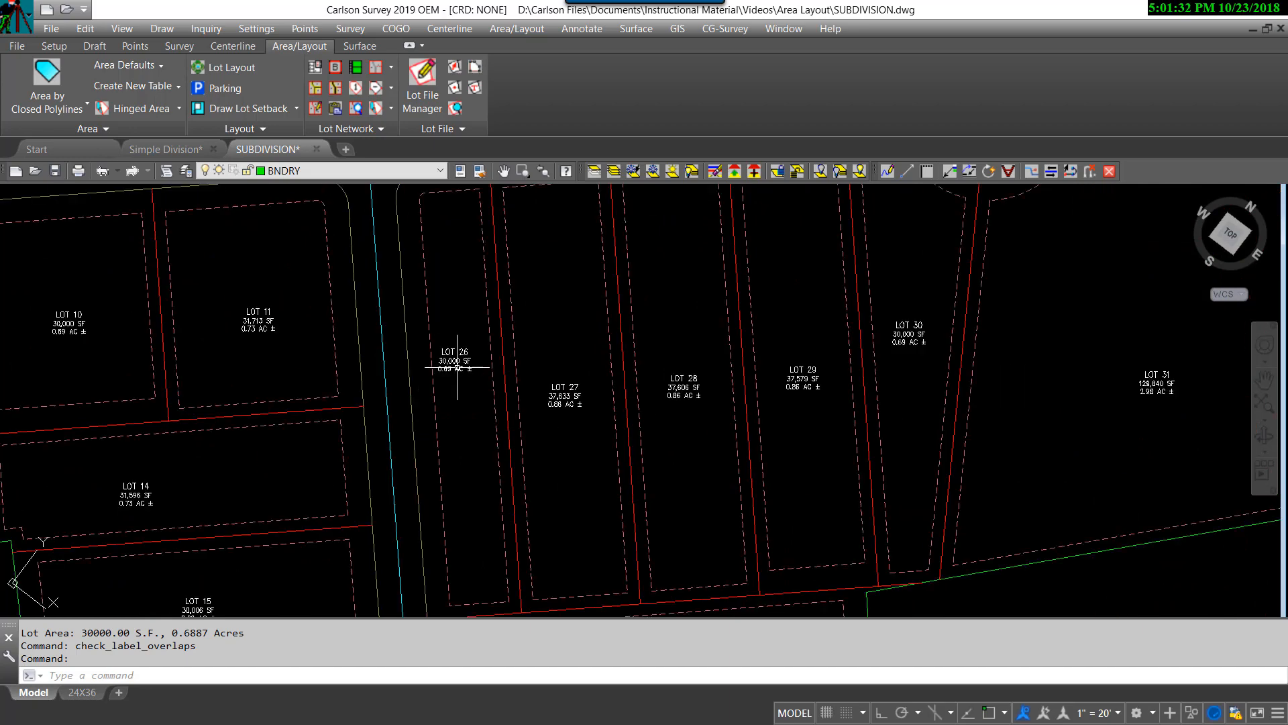
scroll(457, 373, down, 3)
scroll(462, 401, up, 2)
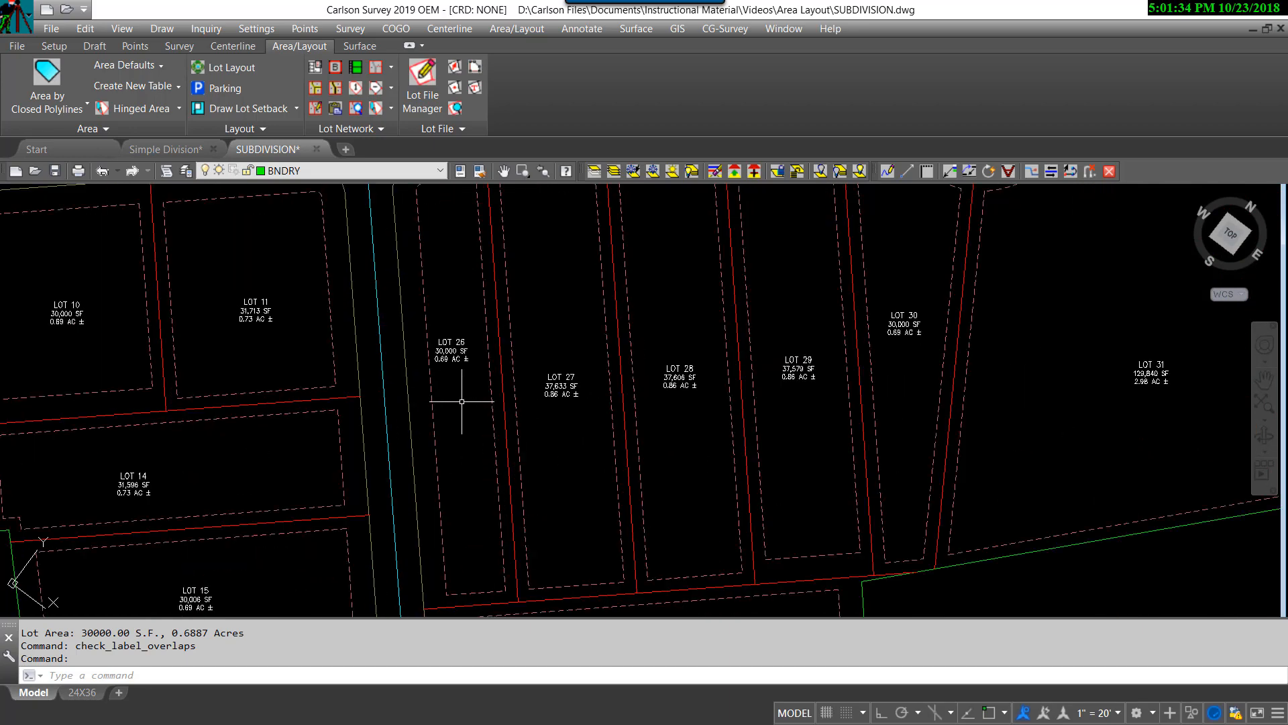
click(390, 69)
click(429, 127)
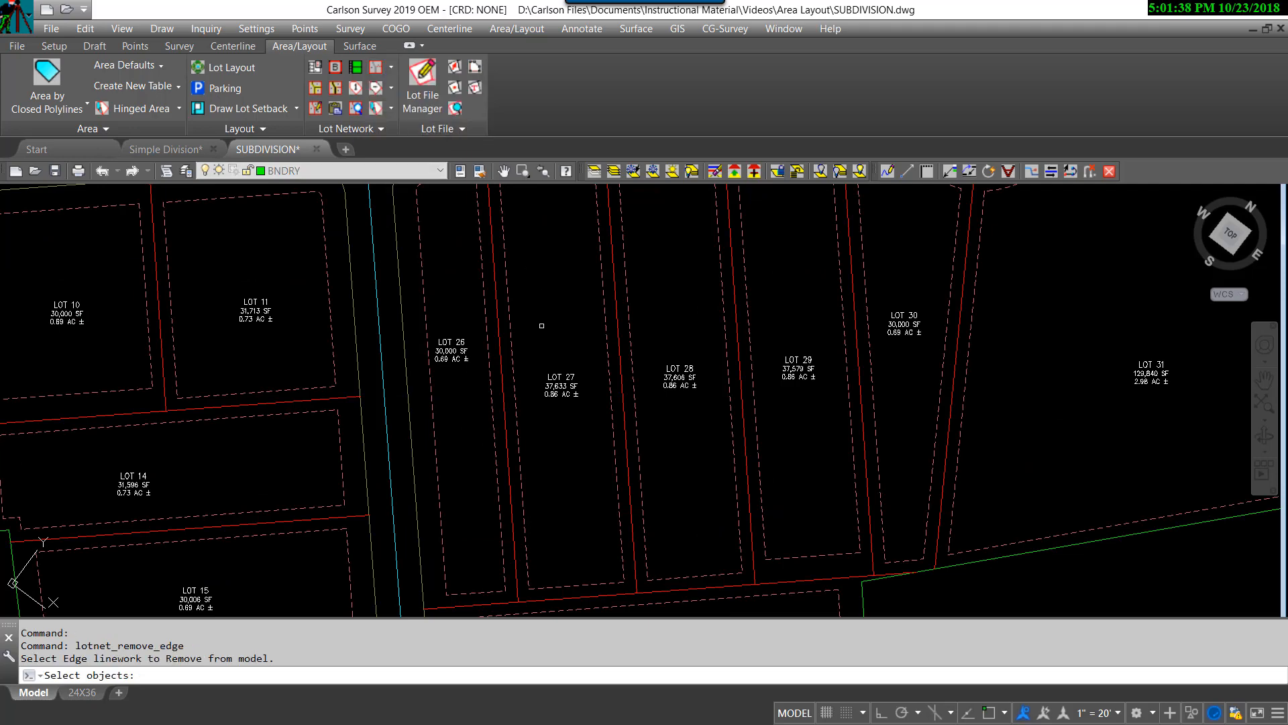
click(503, 355)
key(Return)
scroll(503, 368, down, 2)
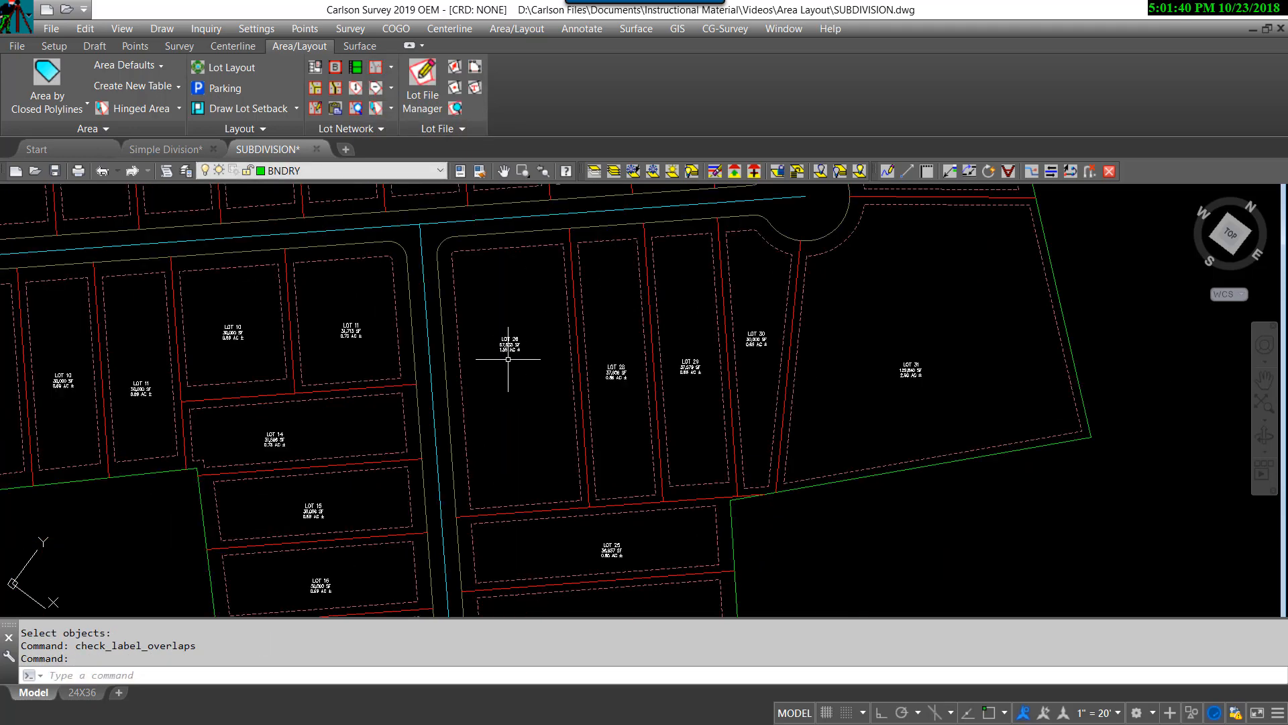
Step: Subdivide merged Lot 26 automatically with a 30000 S.F. target area and 100 minimum frontage, starting at the Road B frontage end beside Lot 25
click(316, 88)
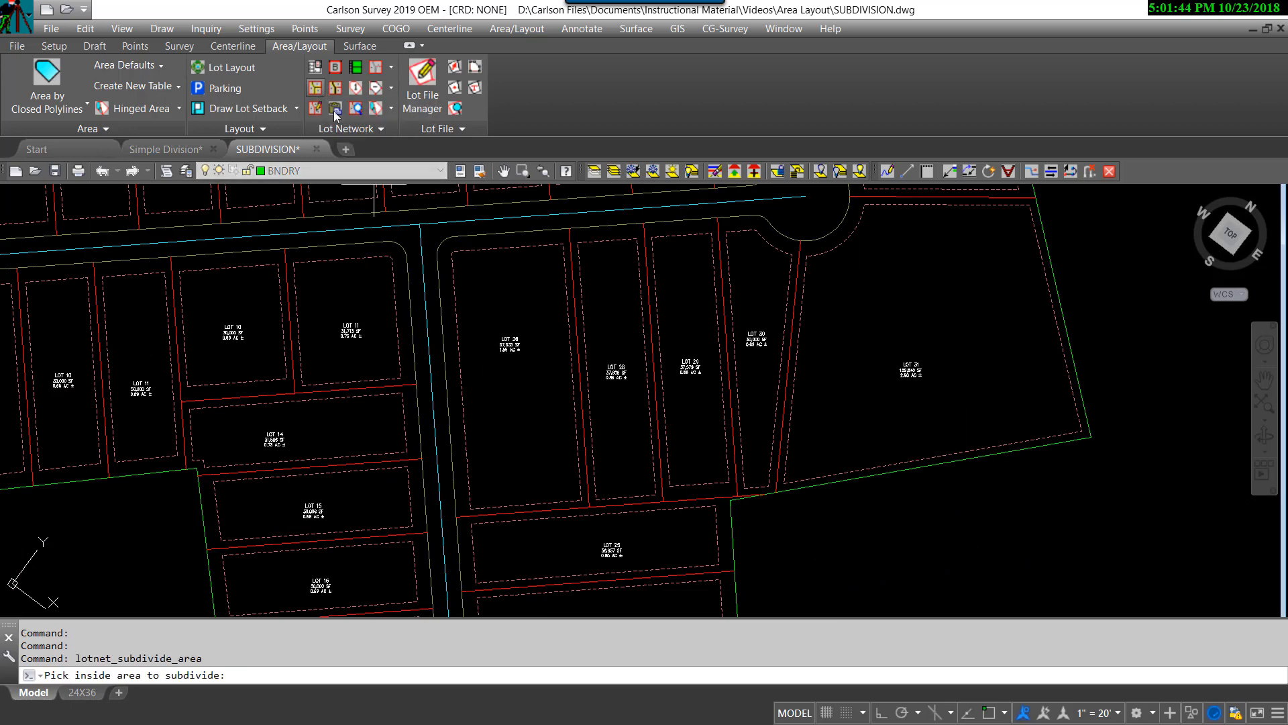
click(503, 463)
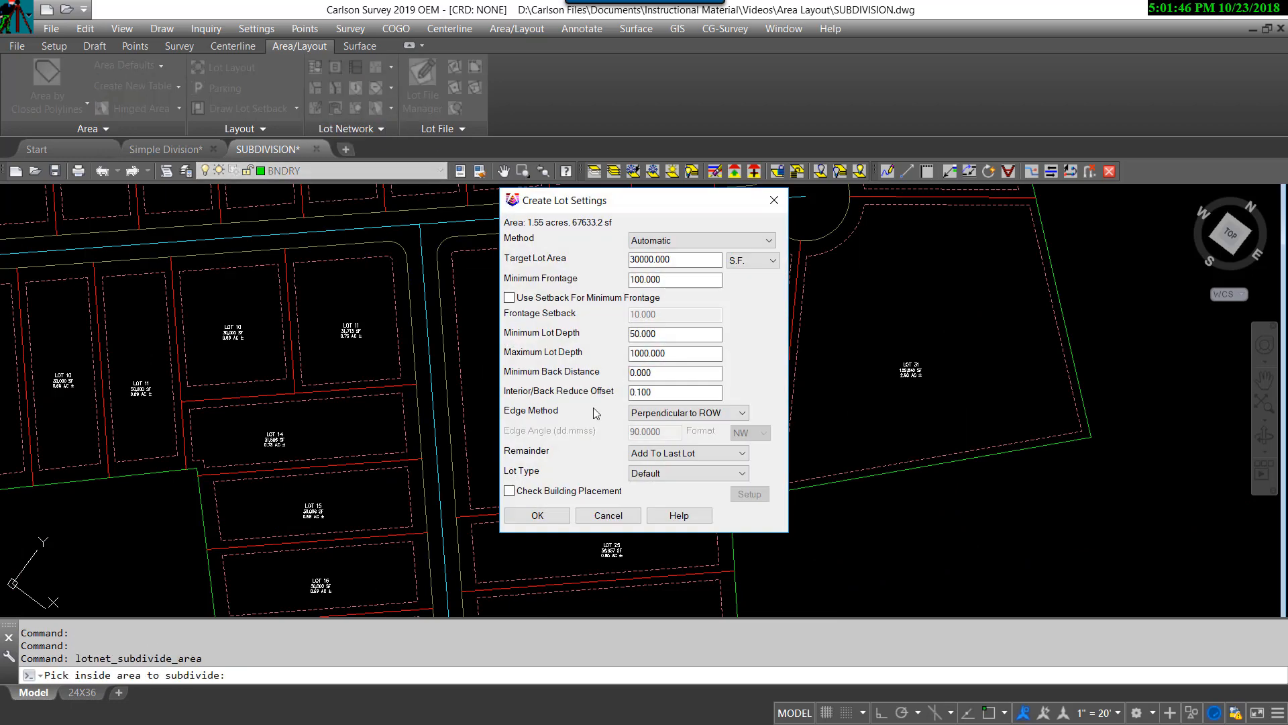
click(538, 515)
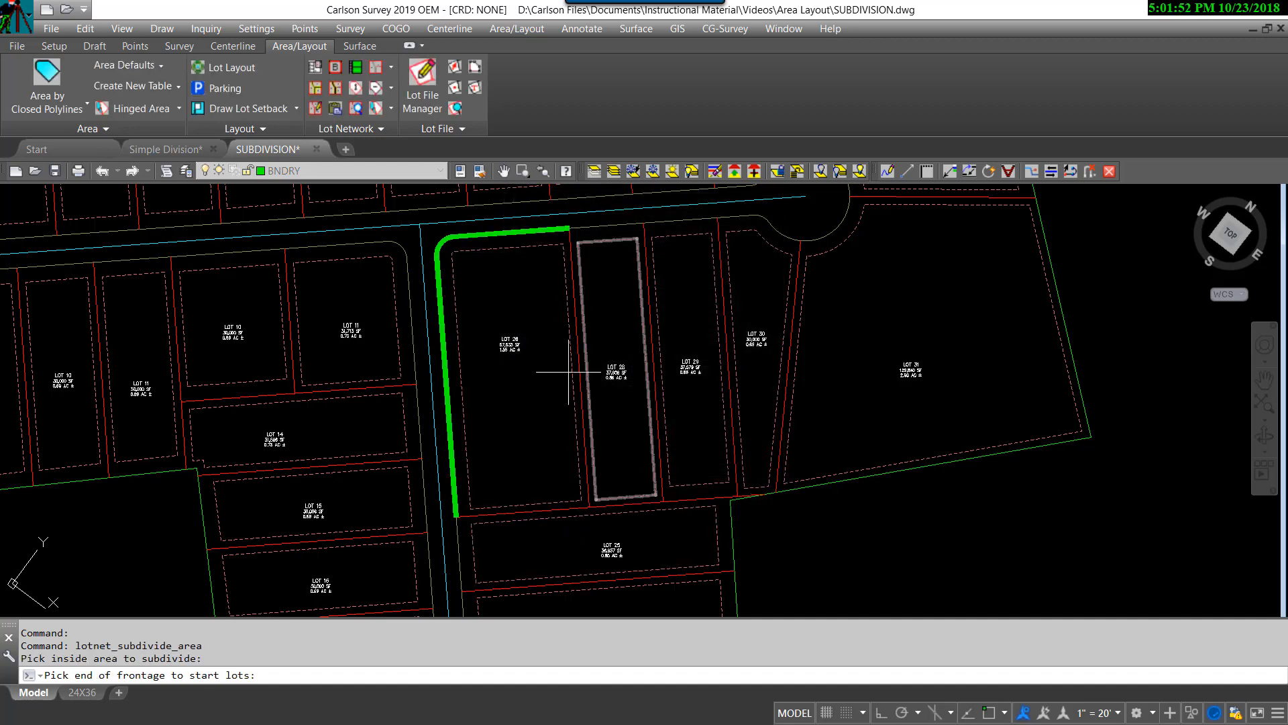
click(460, 513)
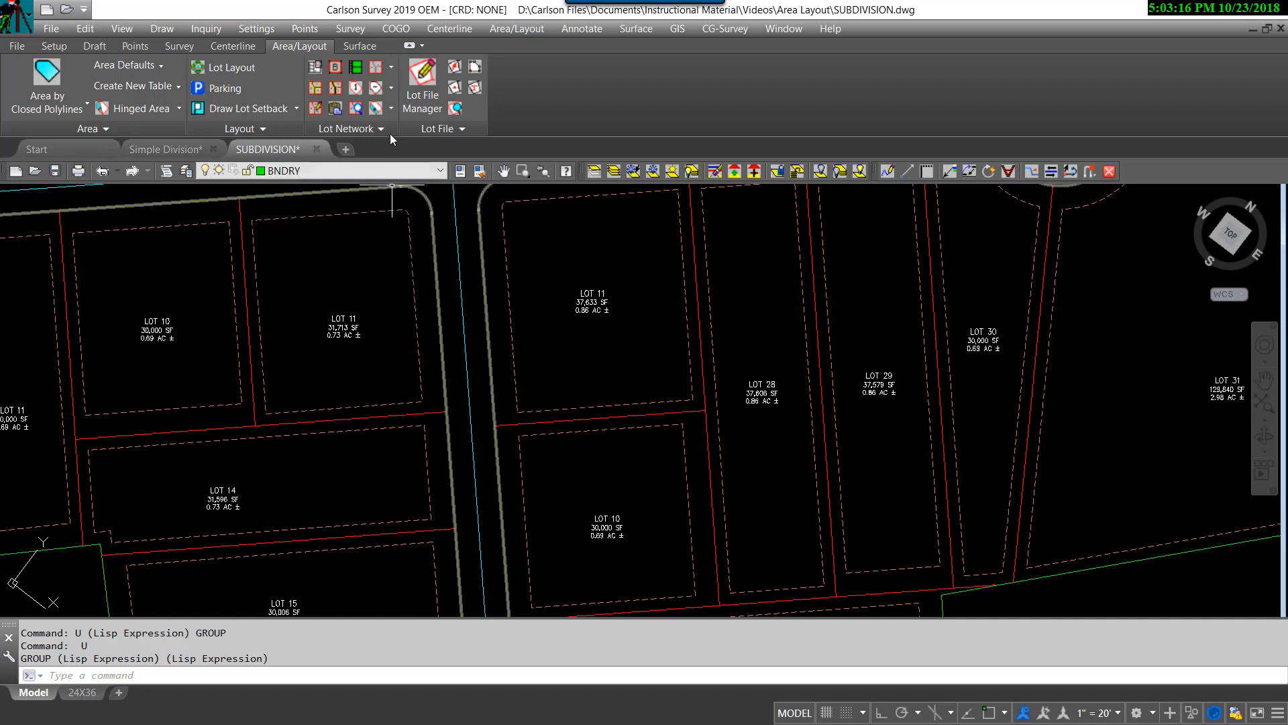
Step: Use Sliding Side Area on Lot 10 beside Lot 28, adjusting its edge shared with Lot 11 to a 33000 SF target area
click(391, 110)
click(392, 114)
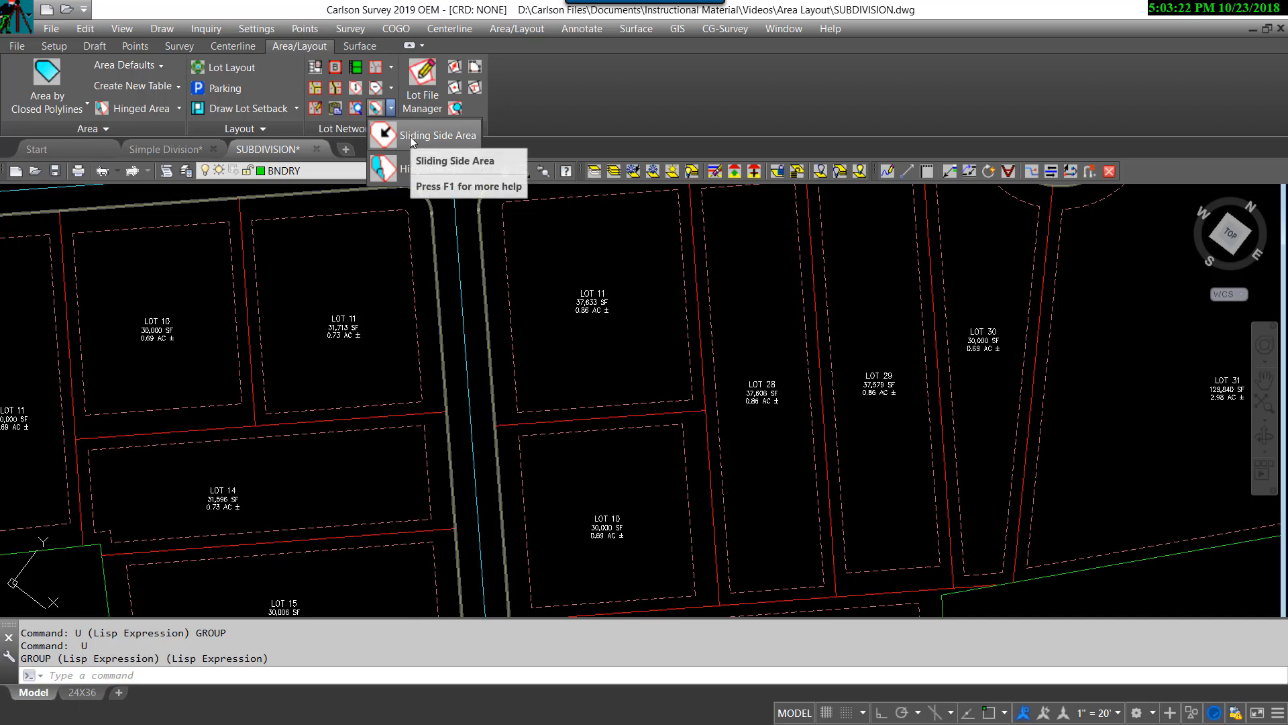
click(412, 136)
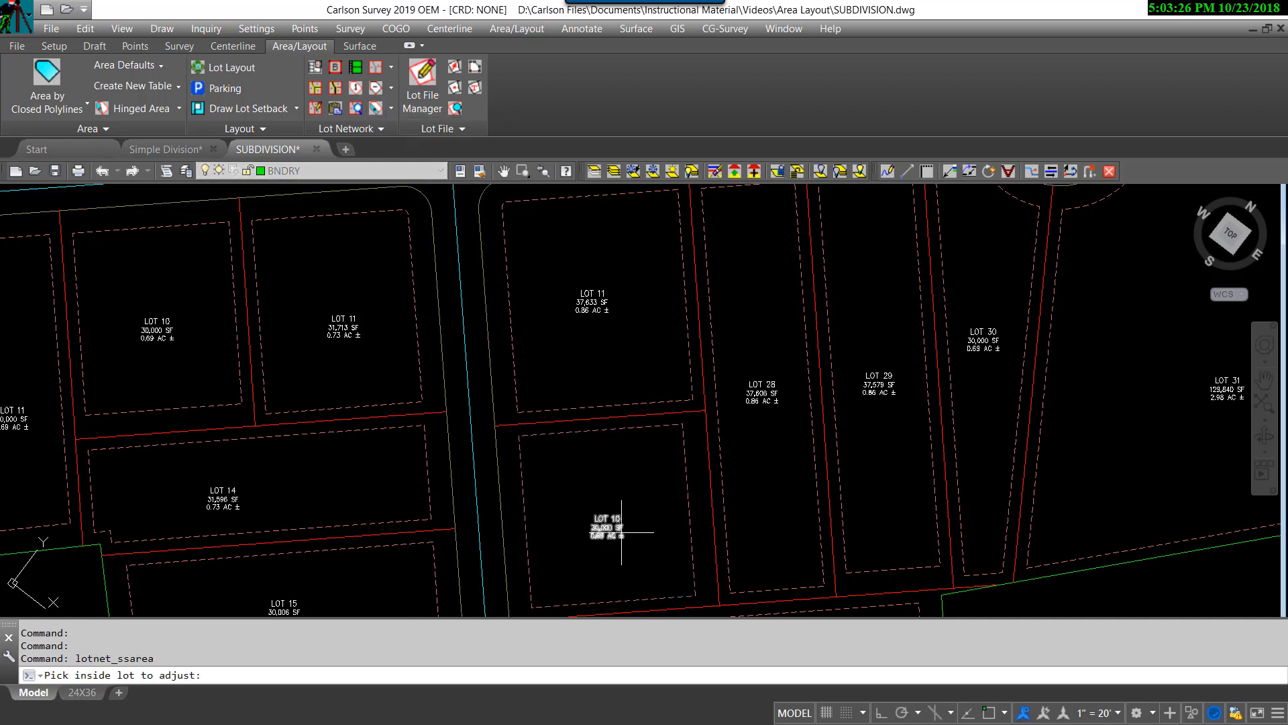
click(598, 487)
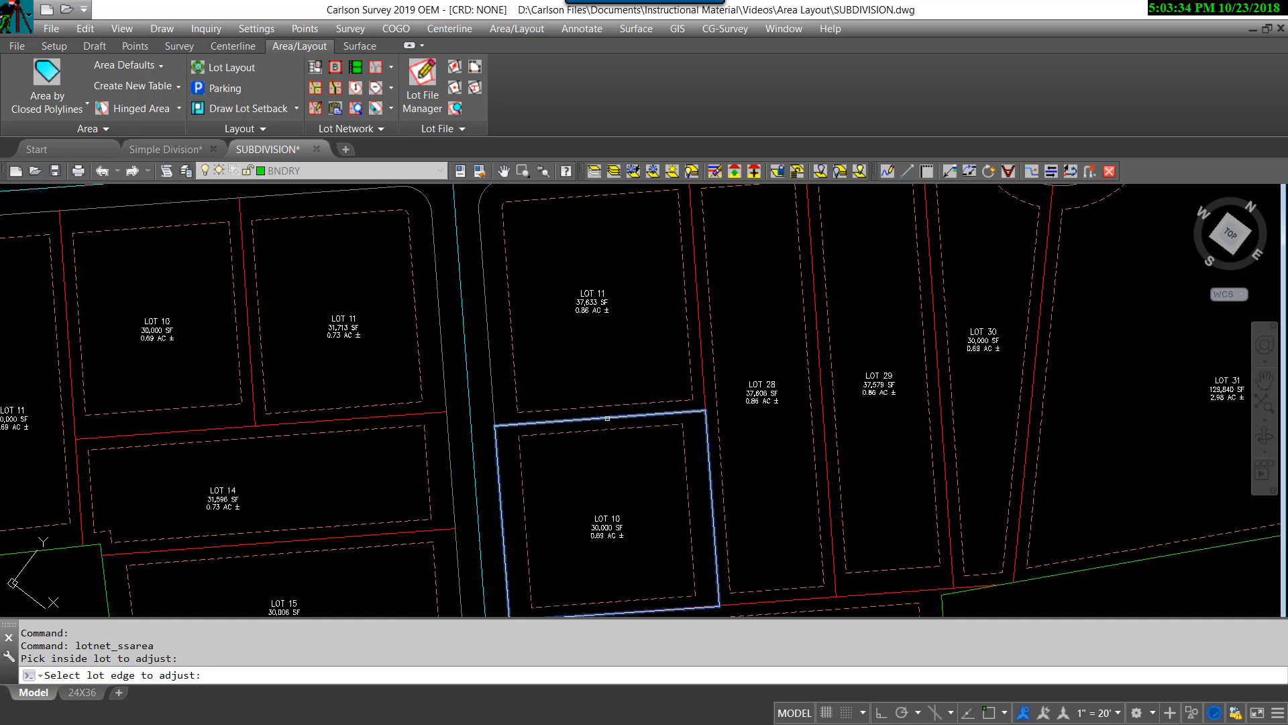
click(607, 418)
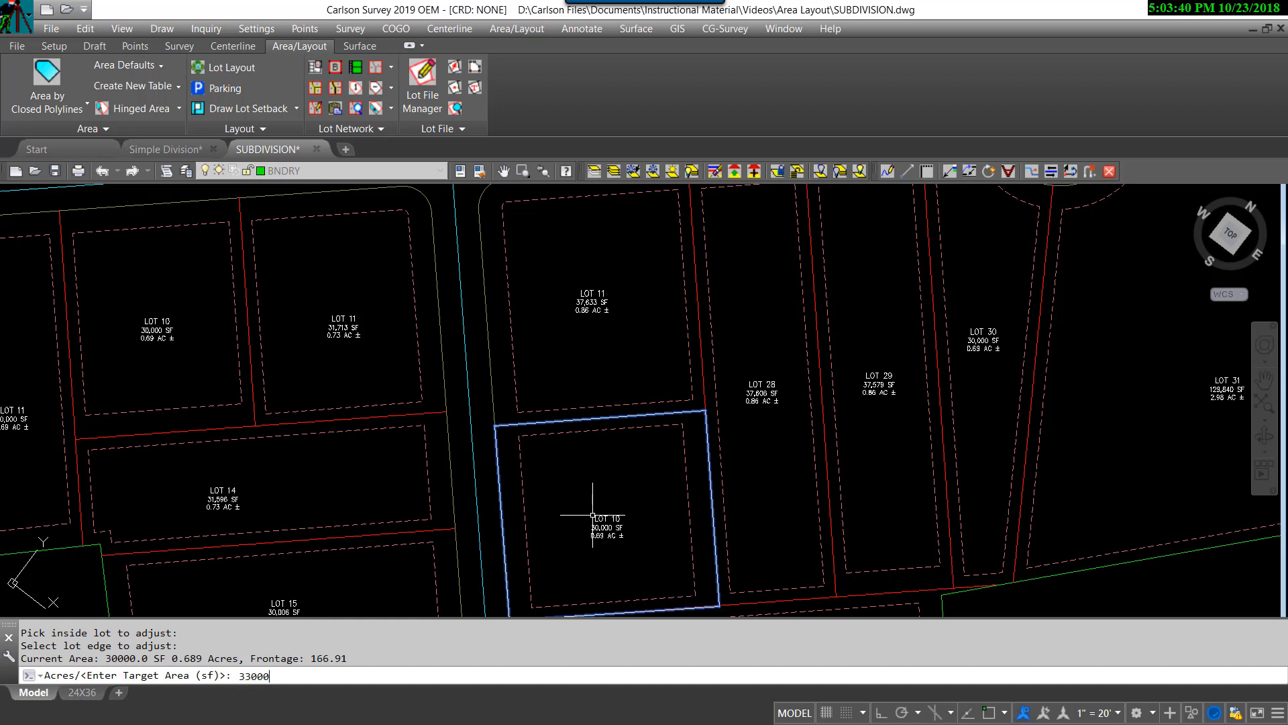
key(Return)
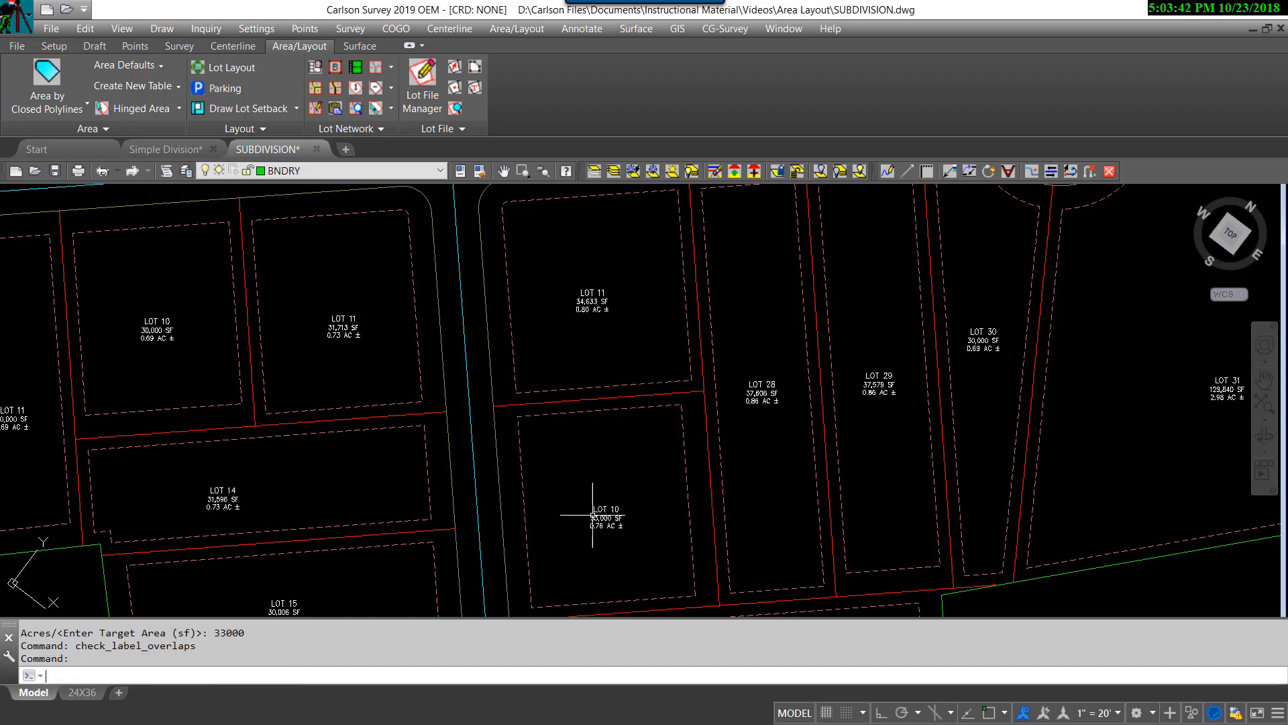
Step: Move the rear end point of the lot edge between Lot 30 and Lot 31 along the boundary to about the middle of Lot 31's rear line, using nearest snap
scroll(580, 483, up, 3)
scroll(633, 316, down, 5)
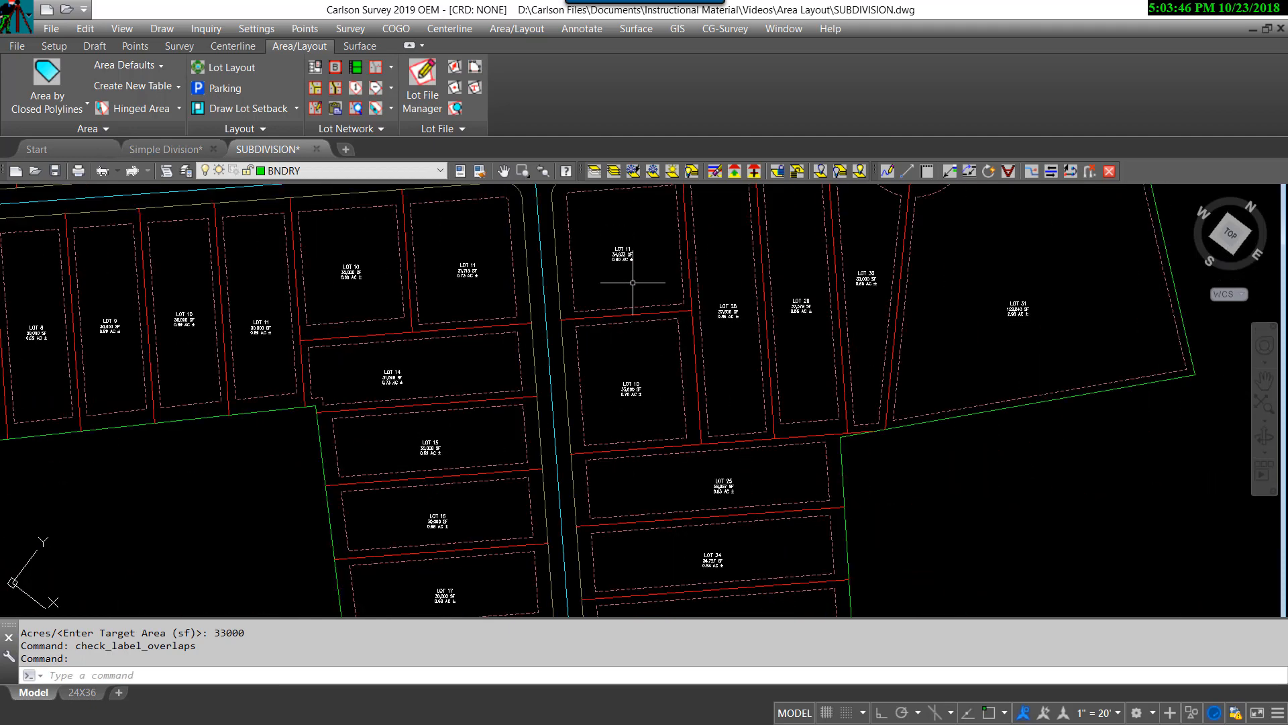
scroll(633, 283, up, 2)
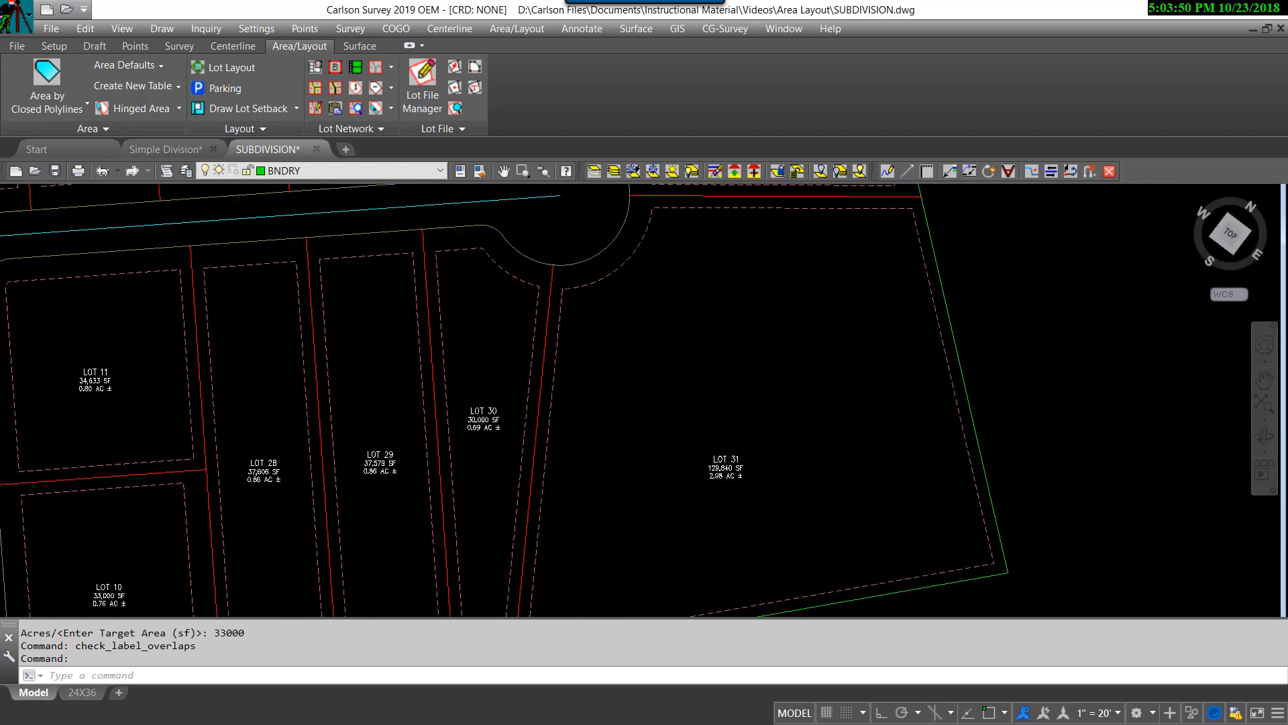
scroll(632, 327, down, 2)
scroll(534, 402, up, 2)
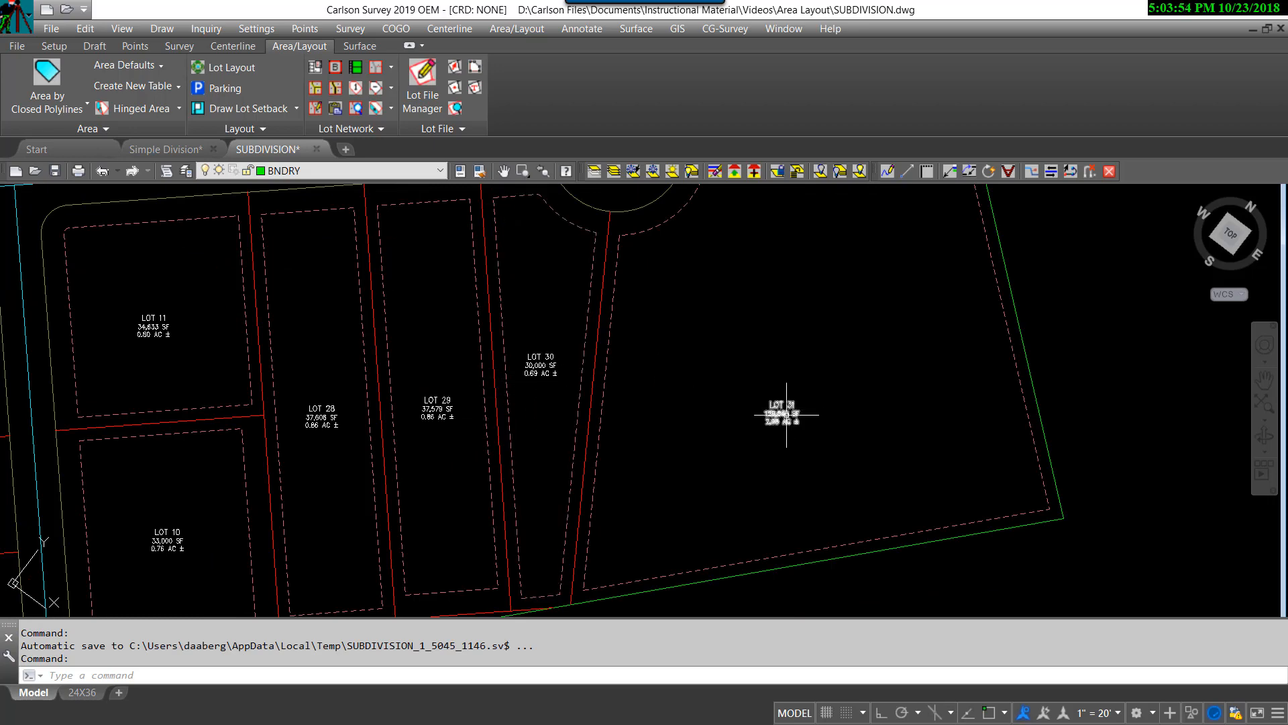
scroll(747, 441, down, 2)
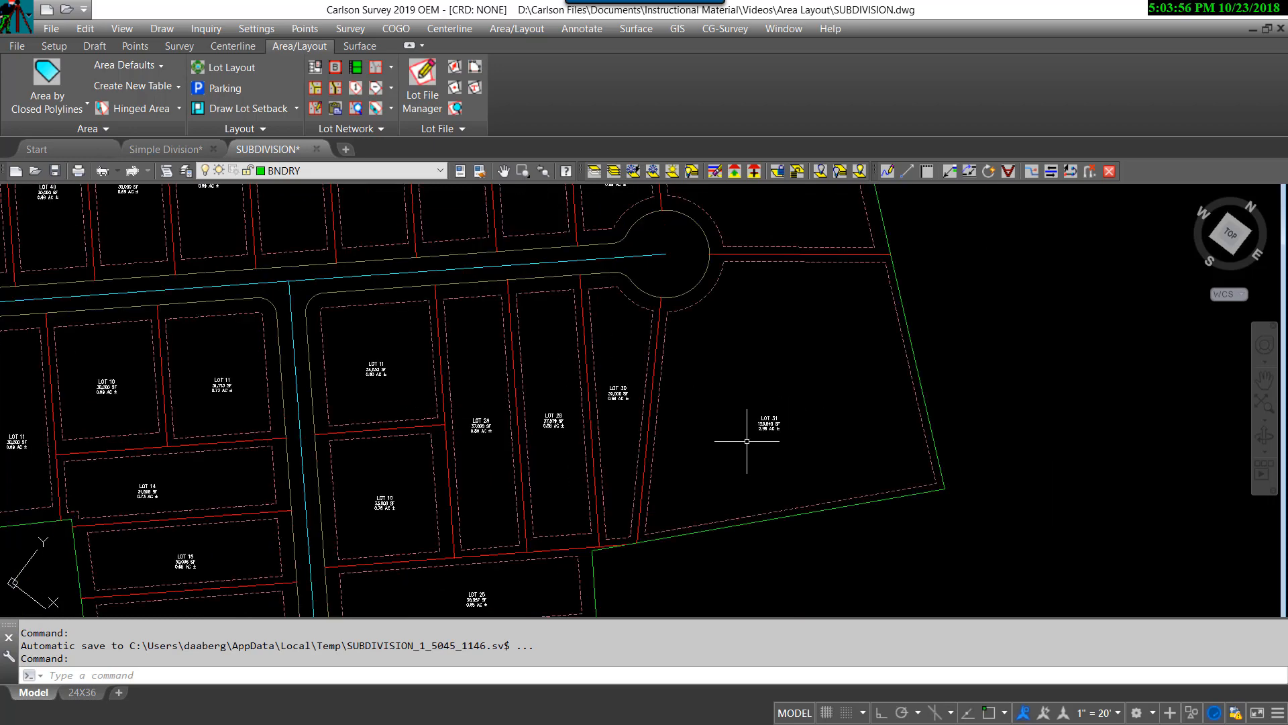
middle_drag(747, 449, 588, 511)
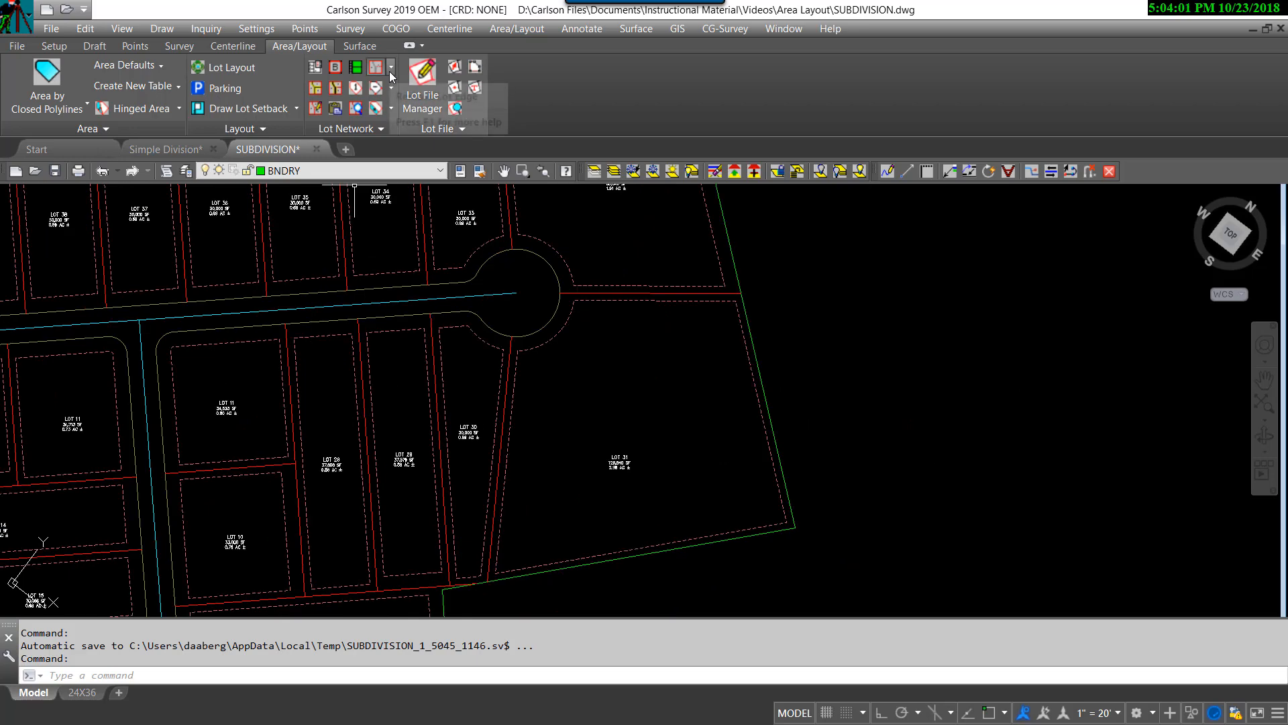
click(392, 88)
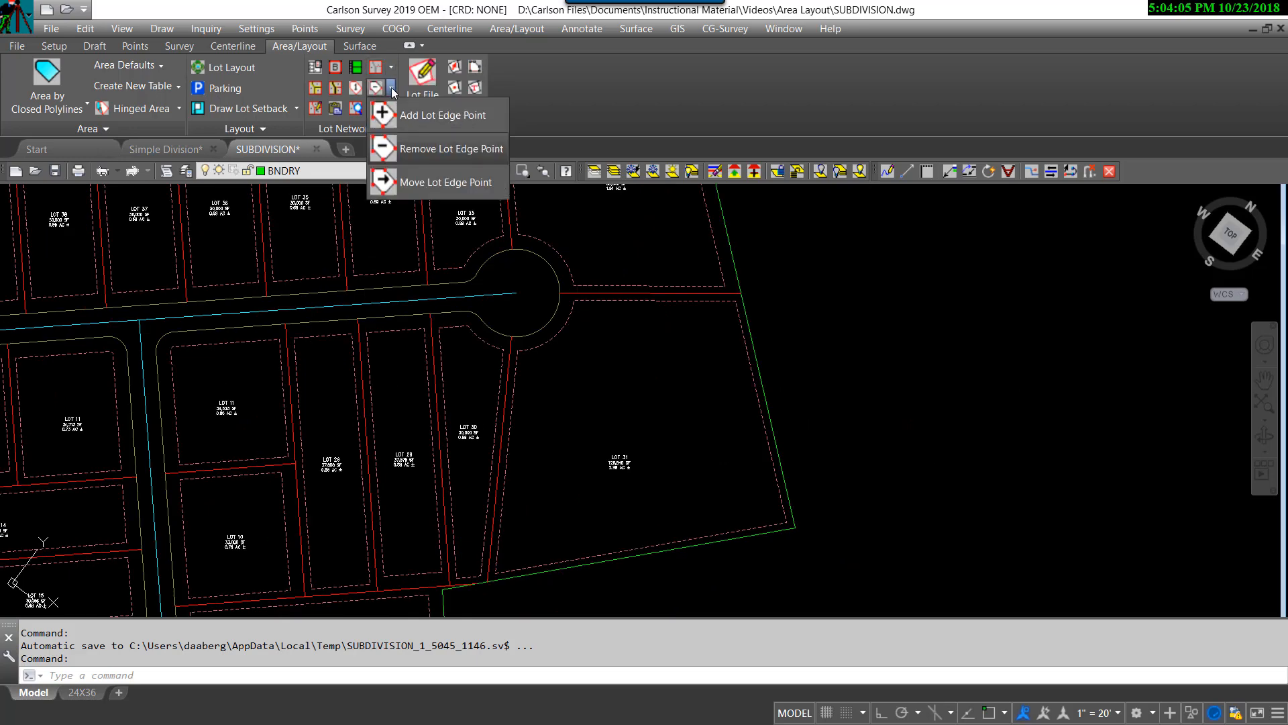
click(451, 183)
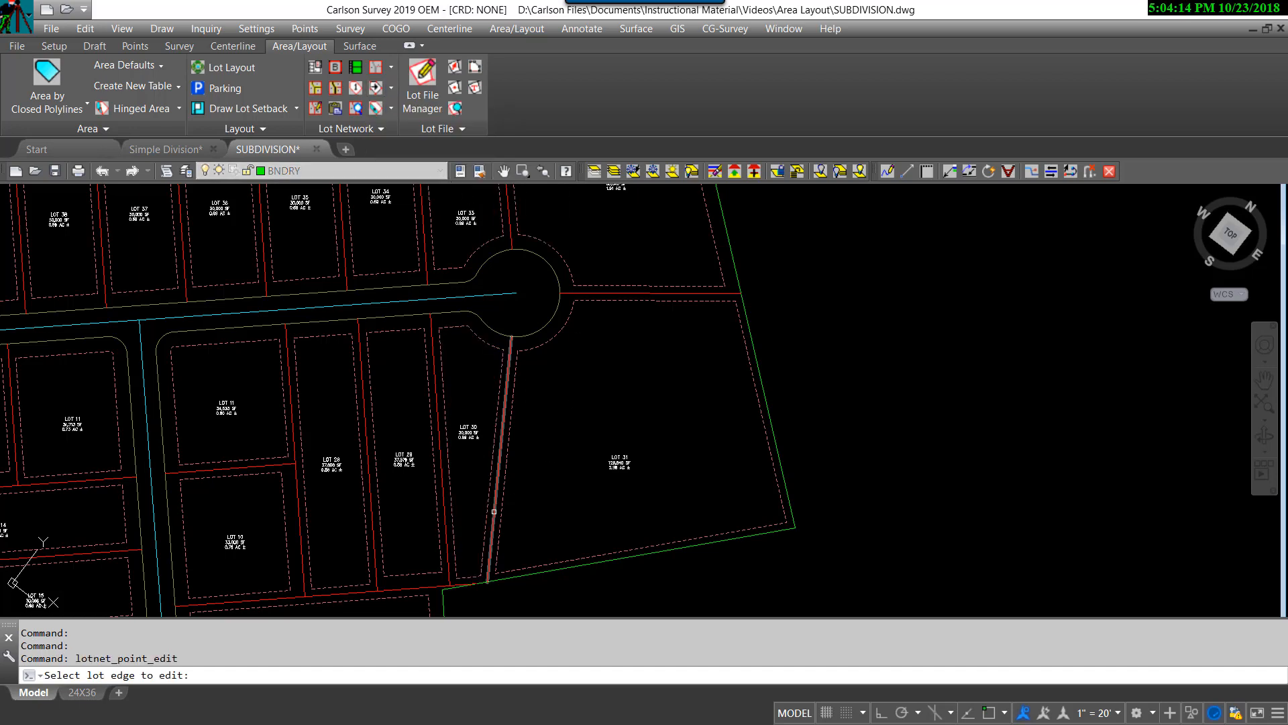
click(494, 512)
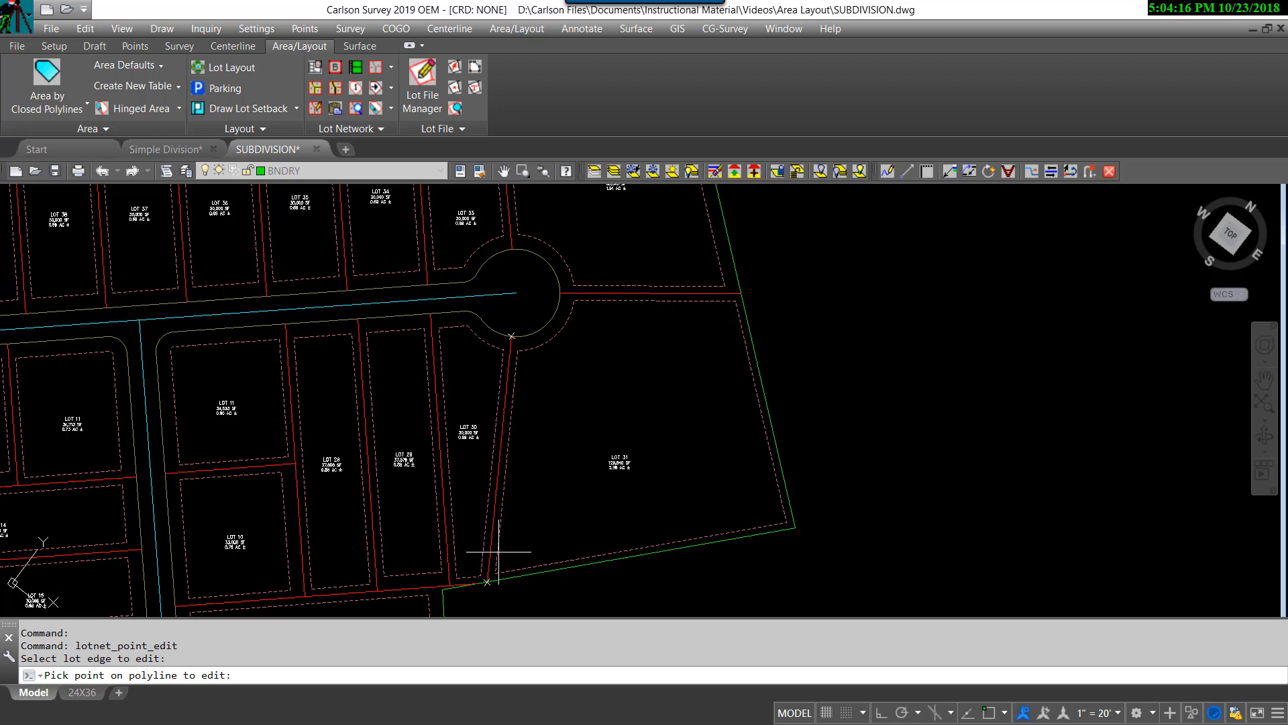
click(486, 583)
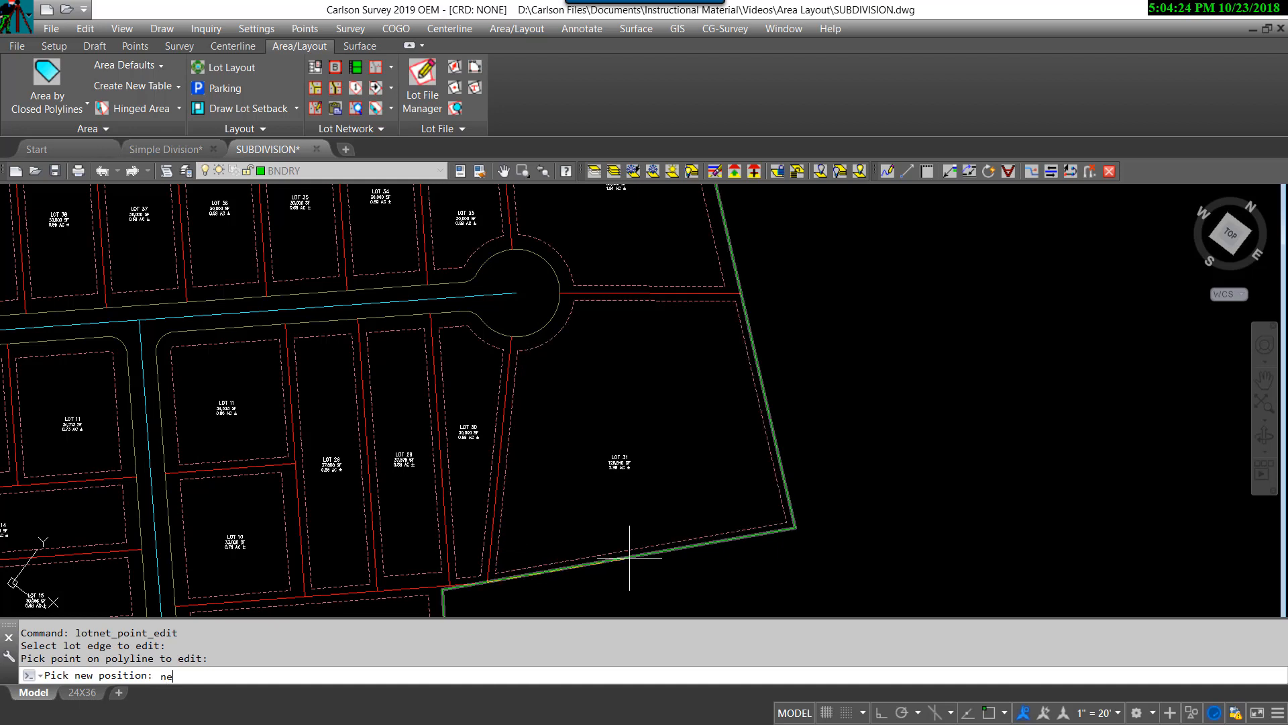
text(nea)
key(space)
click(630, 557)
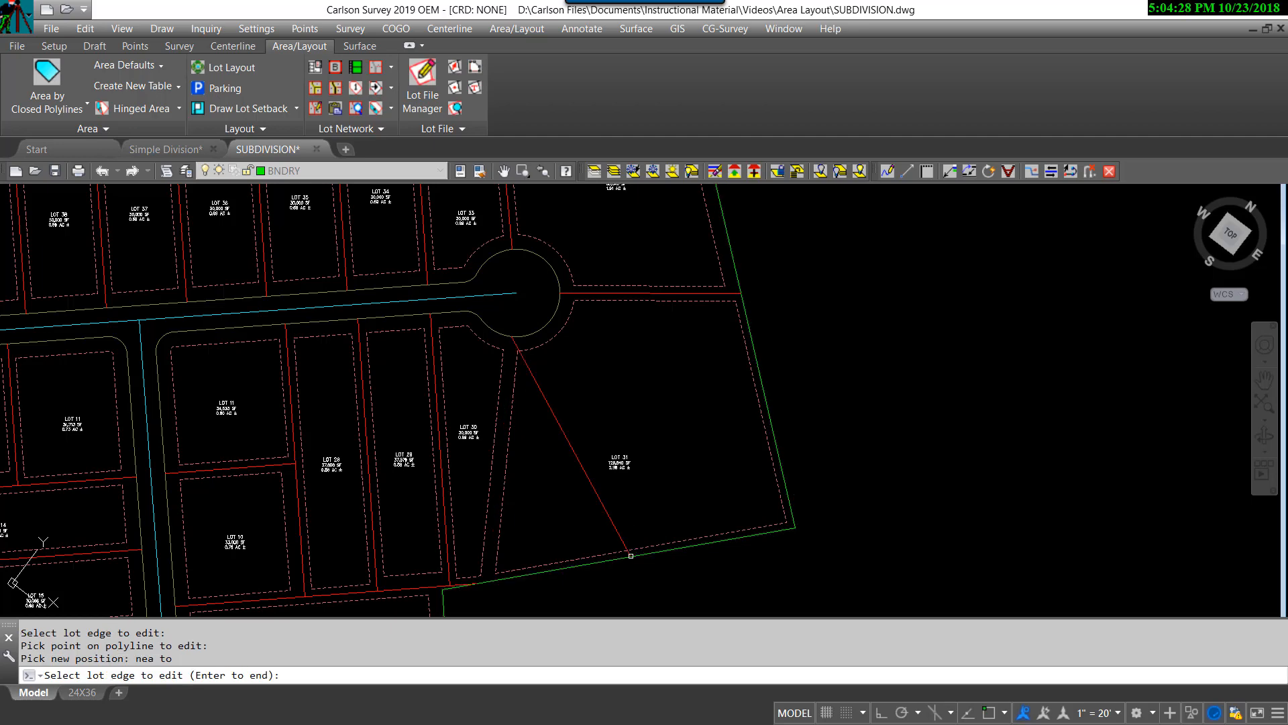
key(Return)
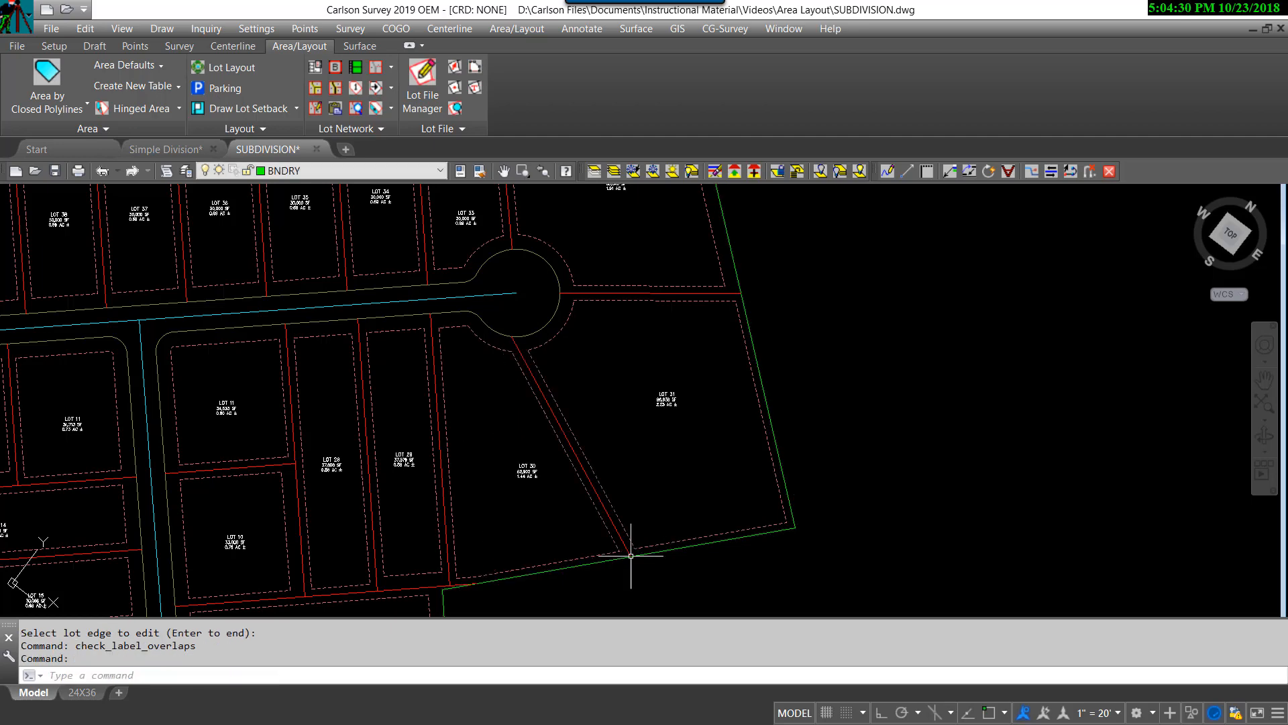
Step: Remove the four lot edges between Lot 45 and Lot 49 with a fence selection to merge these lots
scroll(518, 496, up, 7)
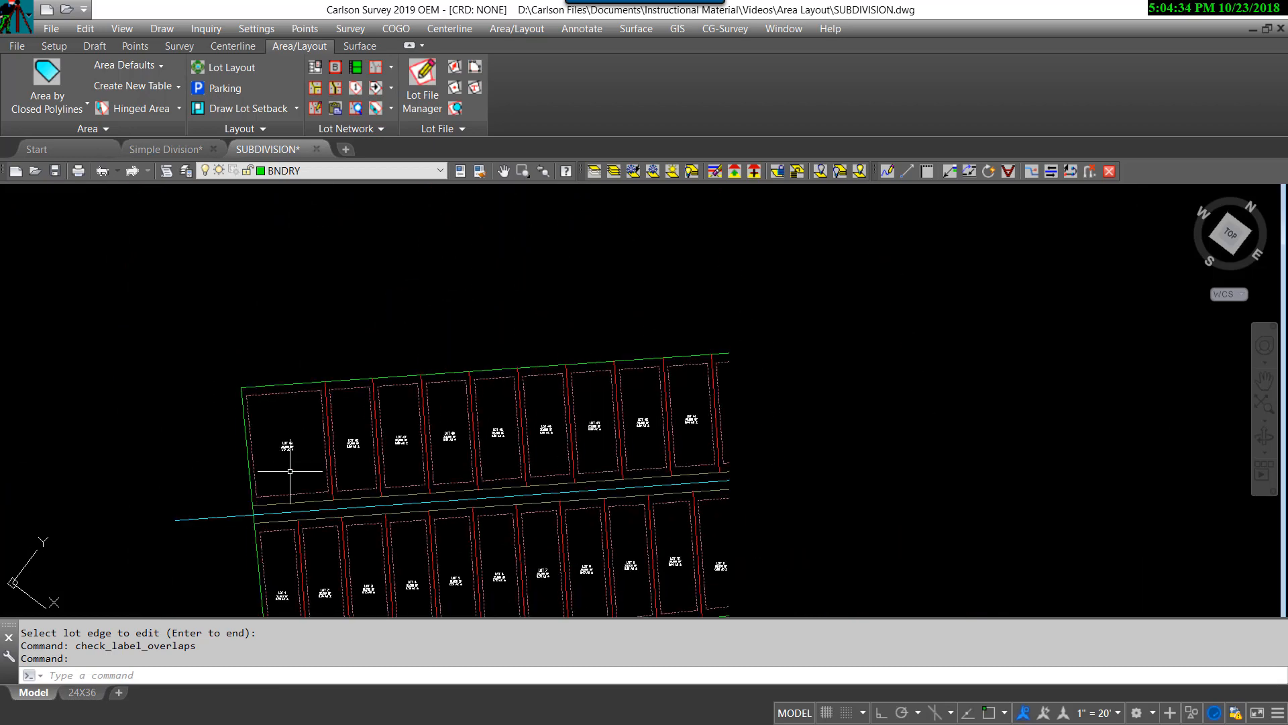
scroll(282, 463, down, 3)
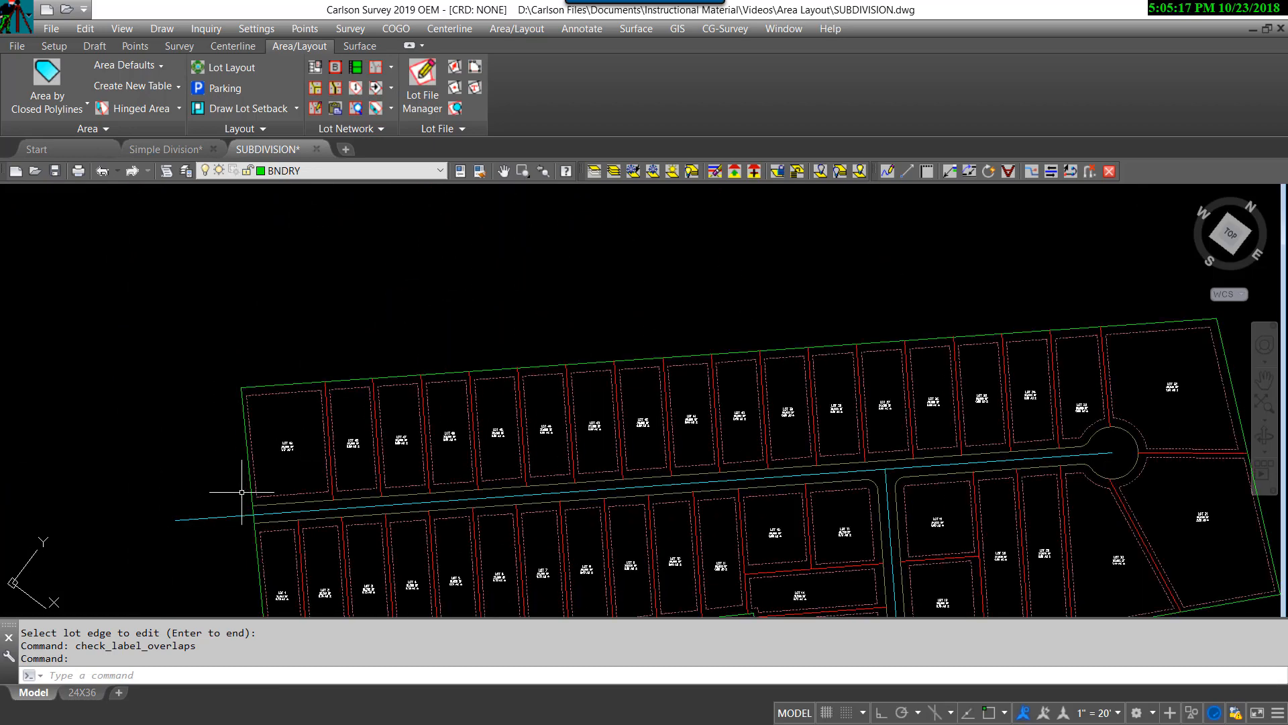
scroll(242, 492, up, 6)
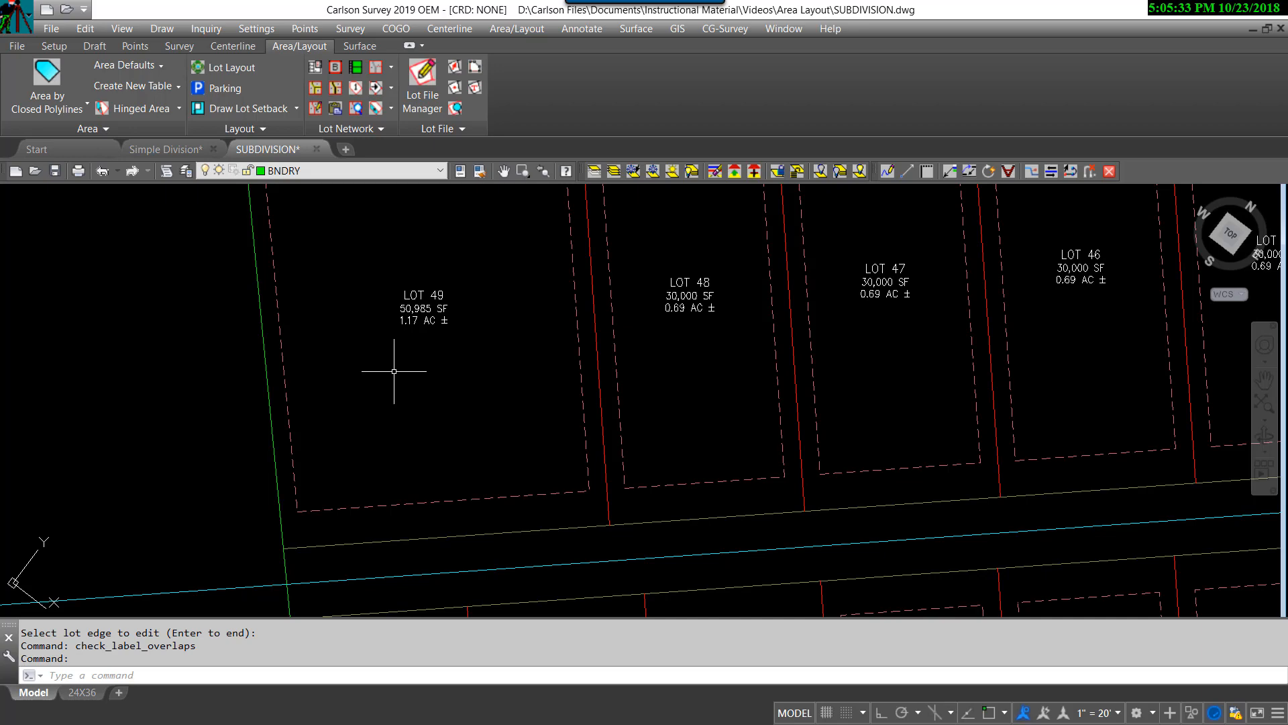
scroll(394, 367, down, 5)
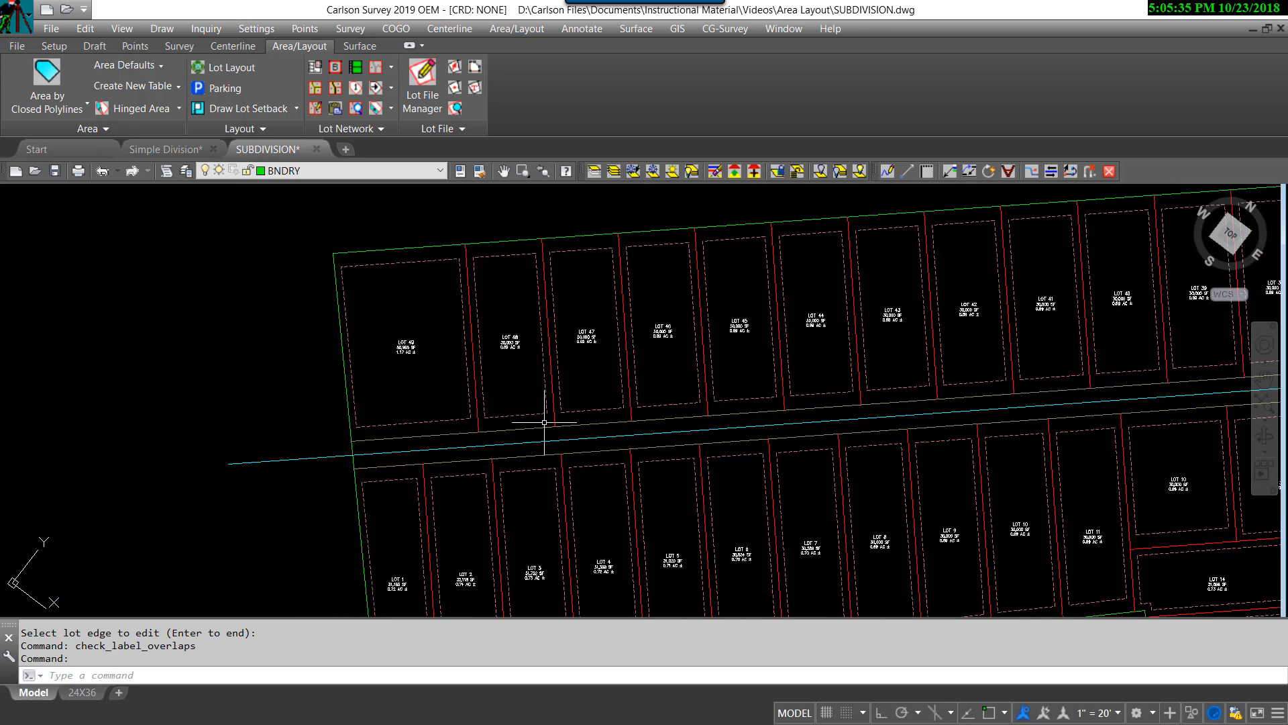
scroll(510, 466, up, 1)
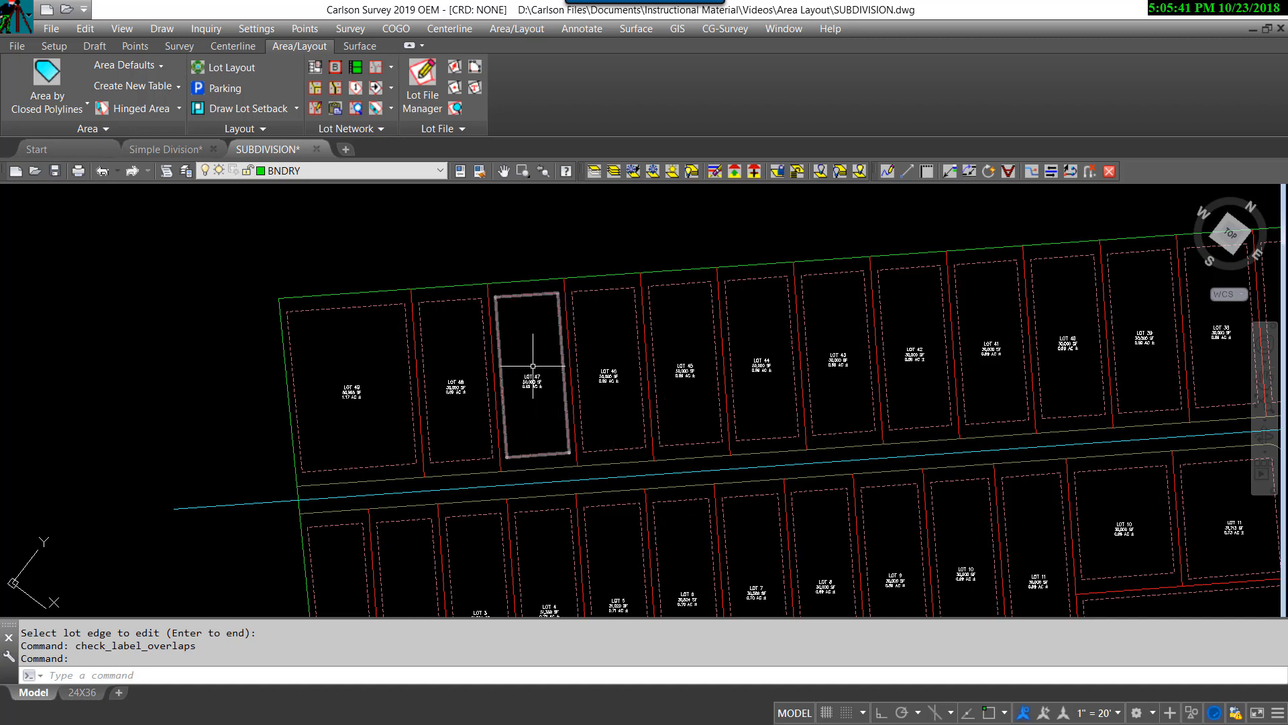
click(391, 67)
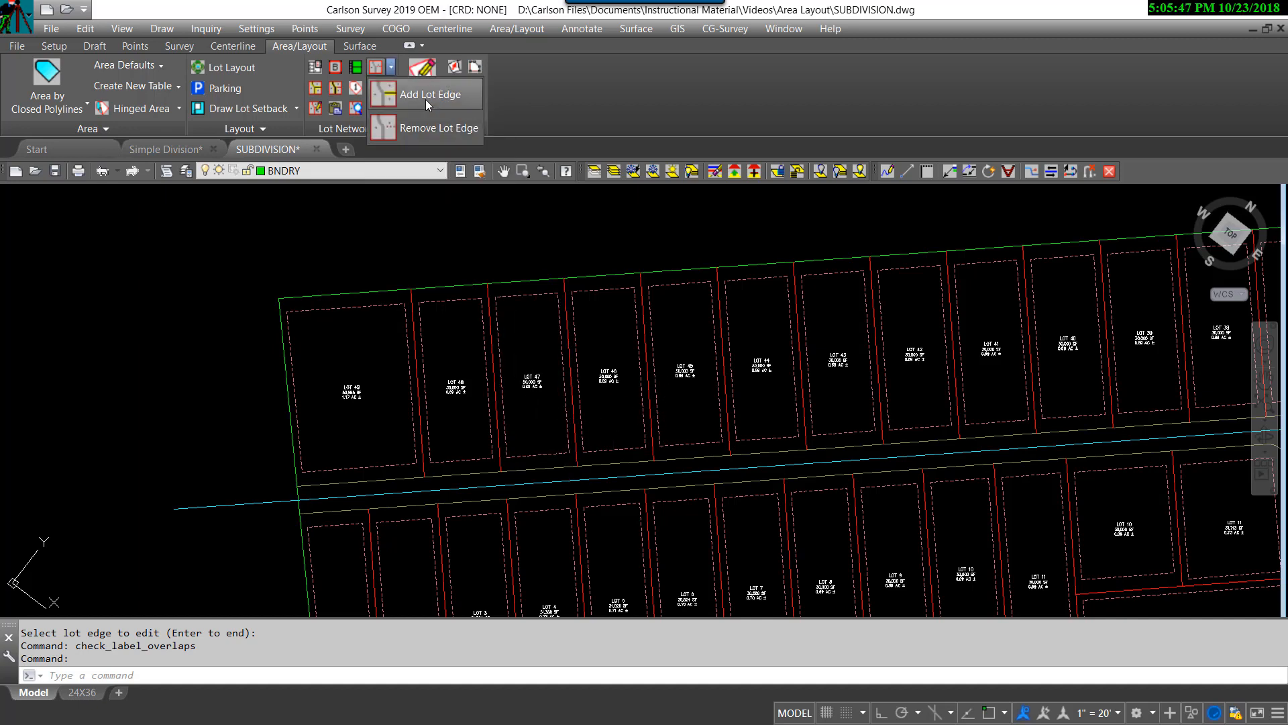
click(429, 128)
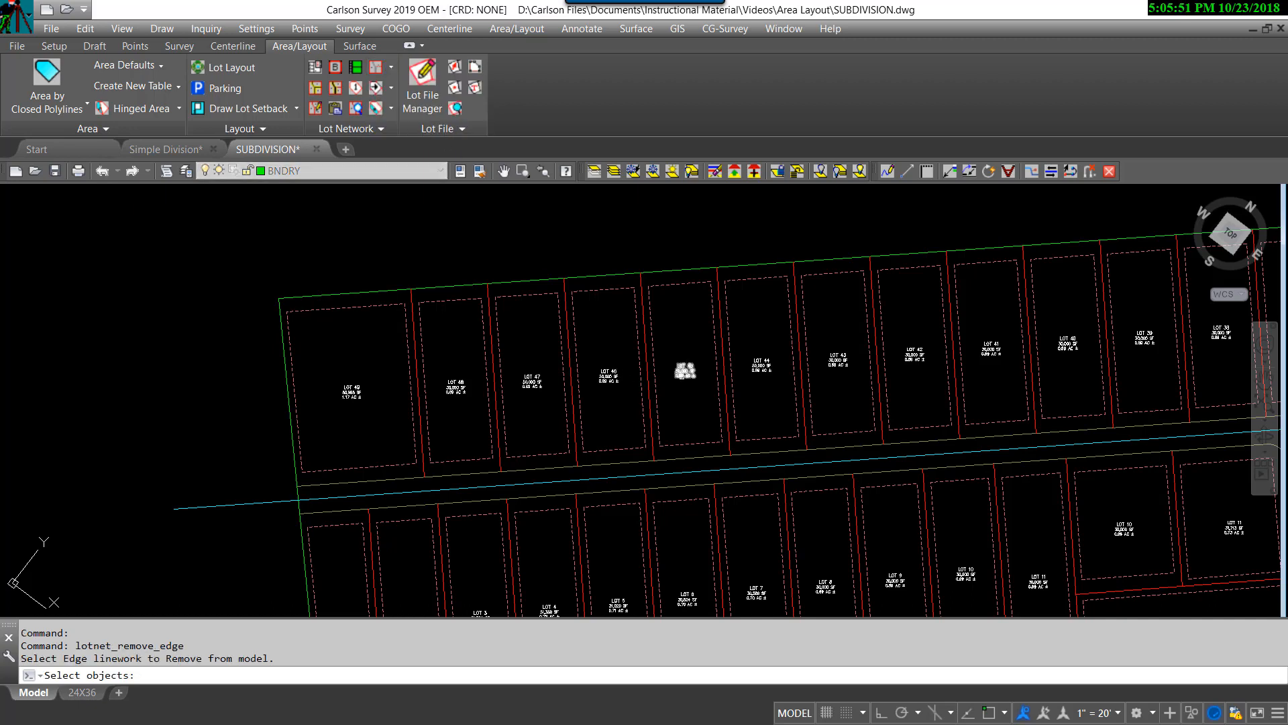
text(f)
key(Return)
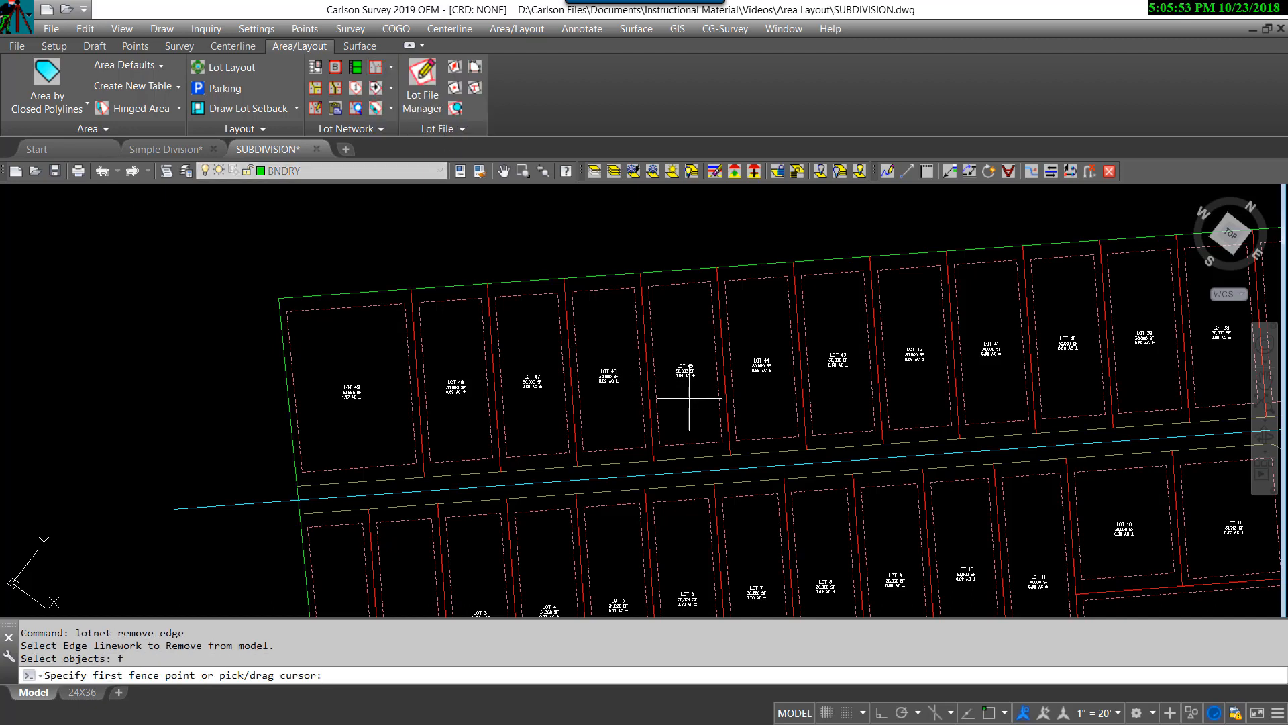
click(689, 399)
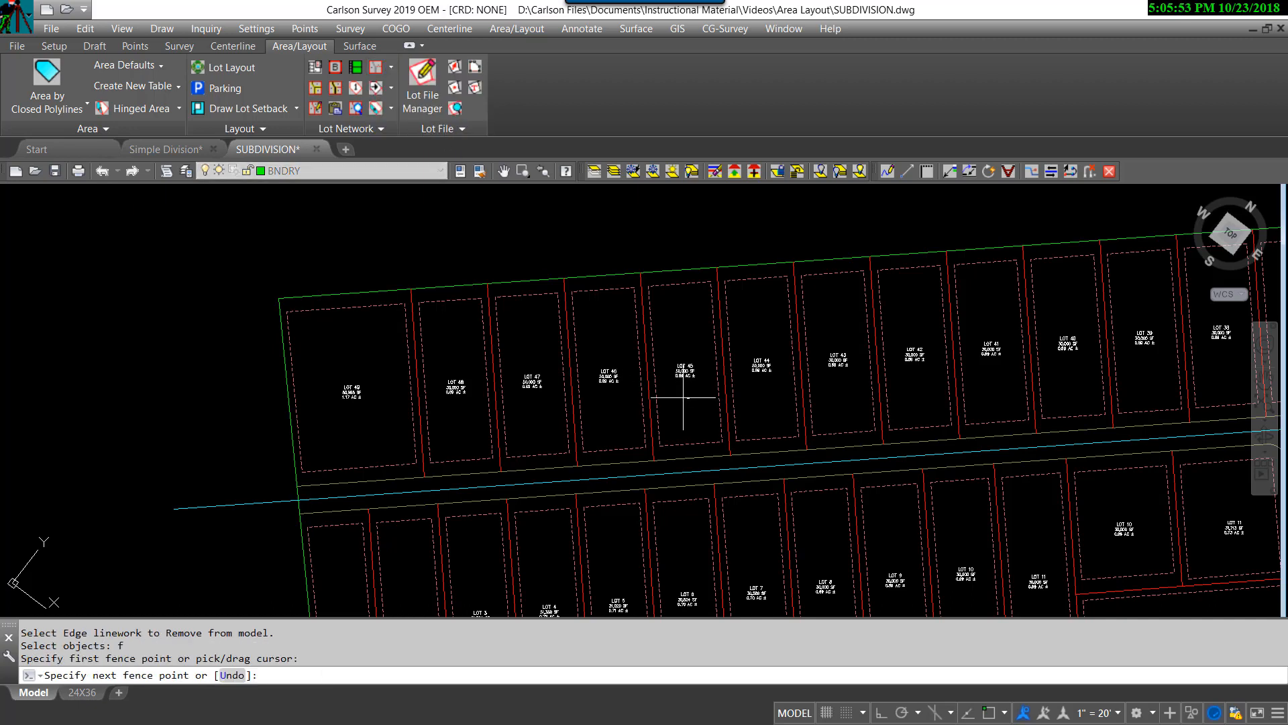
click(352, 428)
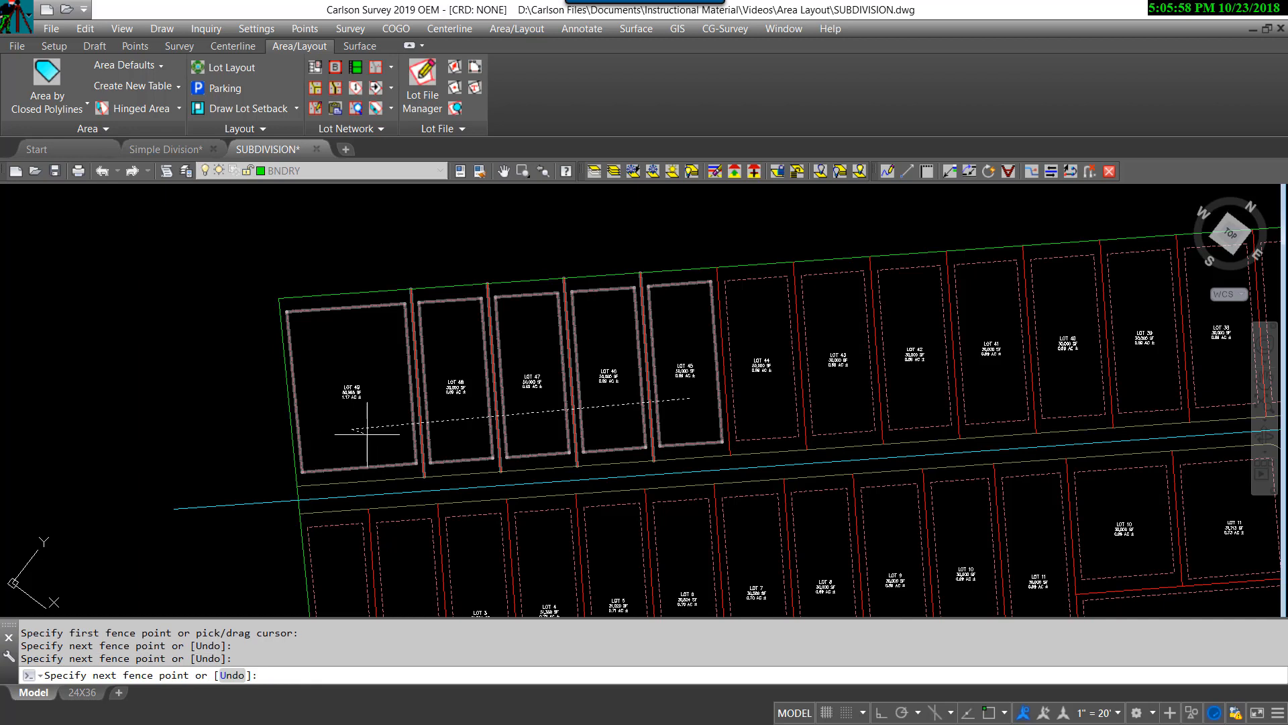
right_click(398, 412)
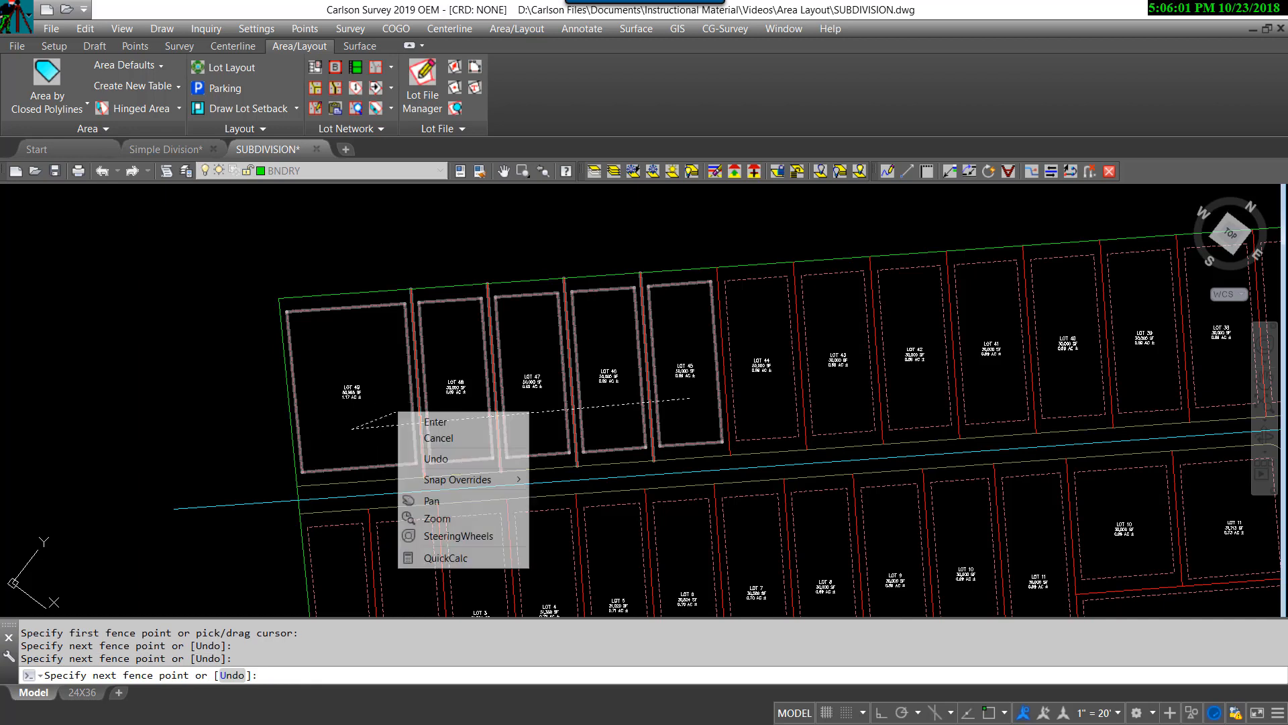
click(433, 422)
key(Return)
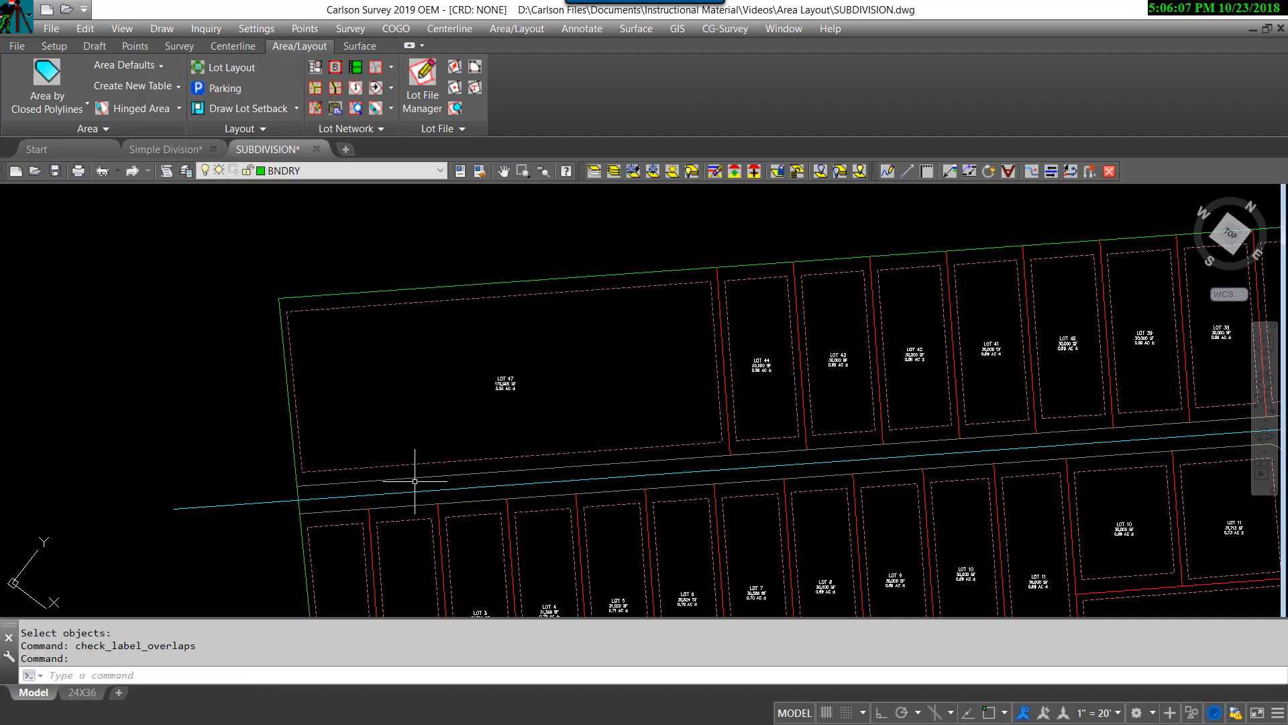
Step: Subdivide merged Lot 47 automatically with a 30000 S.F. target area and remainder Apply Equally To All Lots, starting at the frontage end beside Lot 44
click(317, 91)
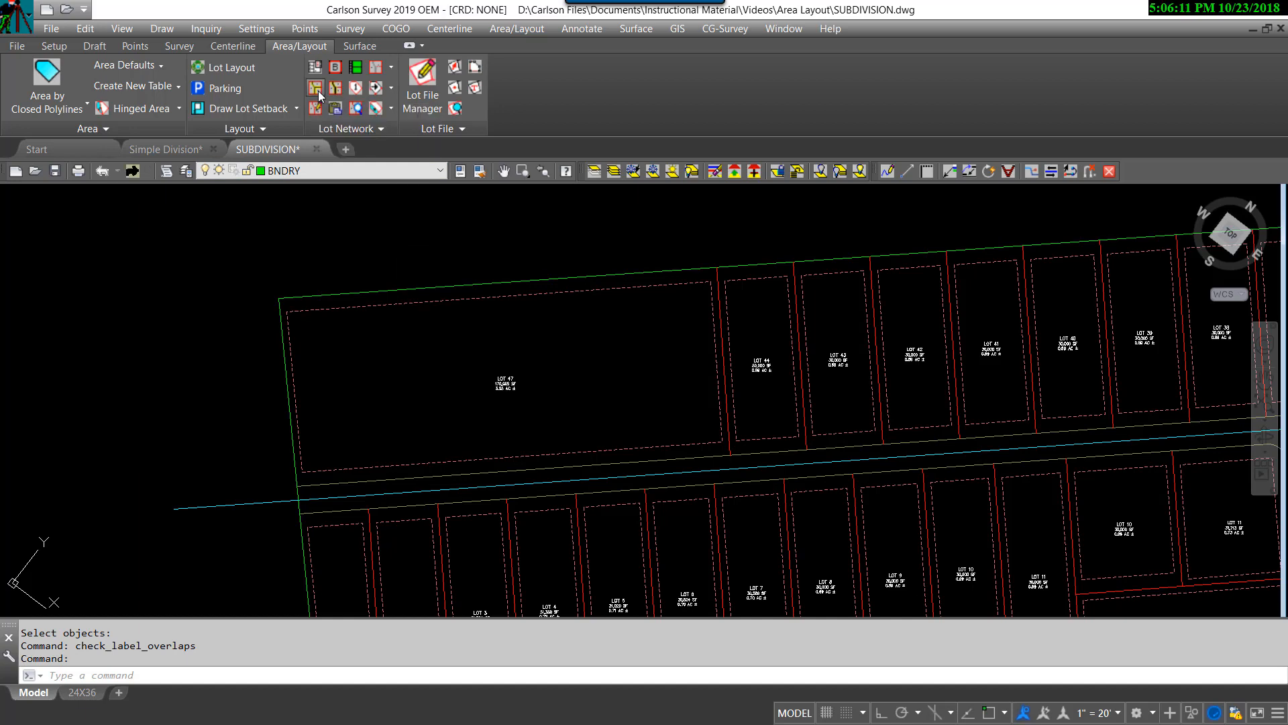
click(595, 383)
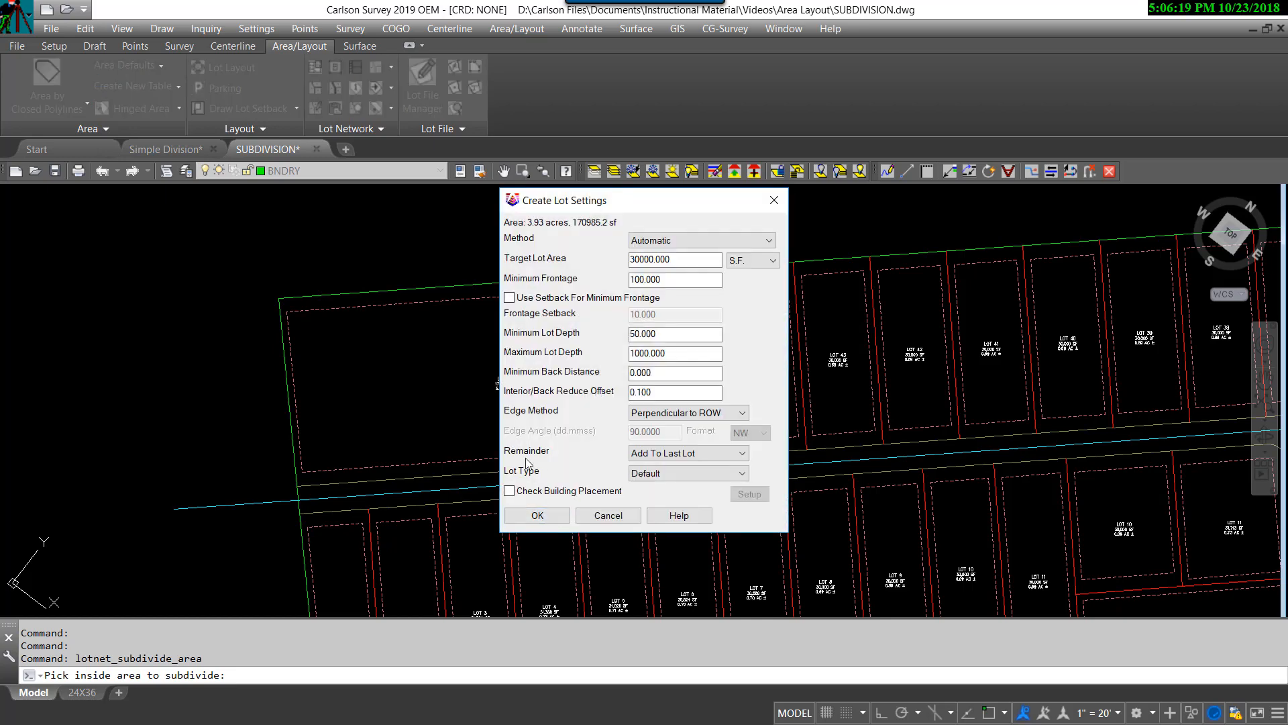
click(735, 456)
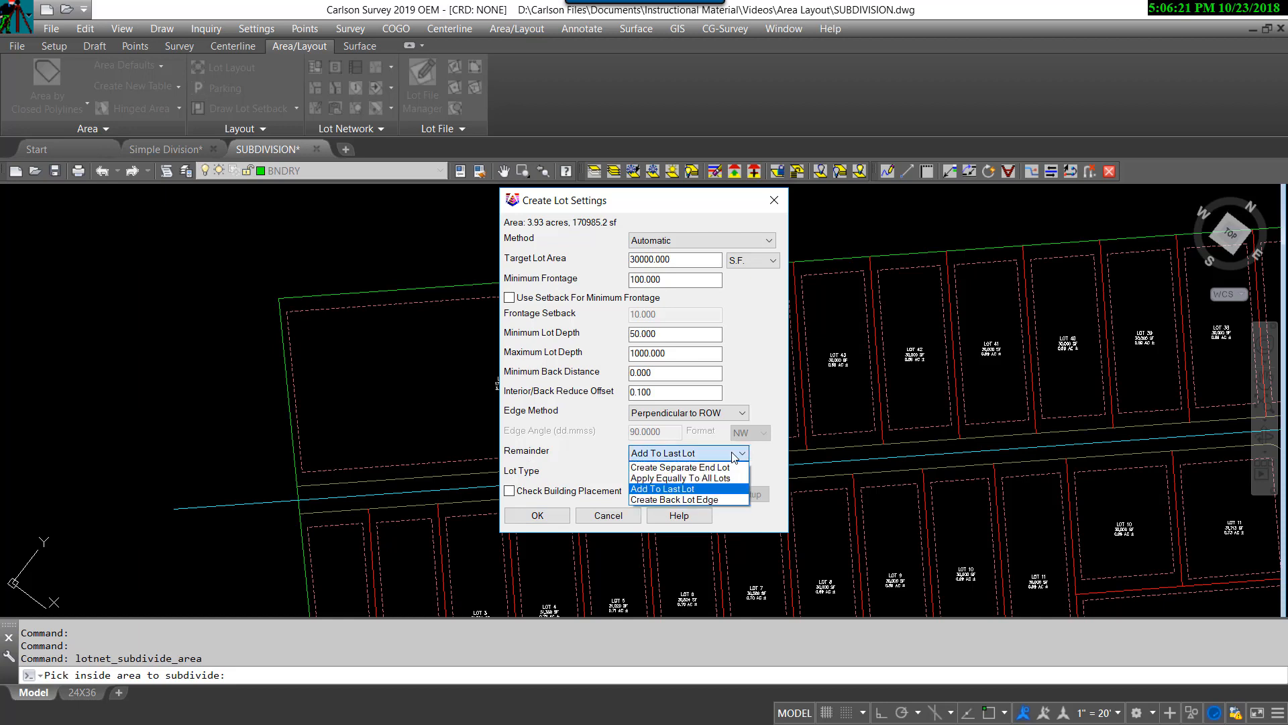
click(685, 479)
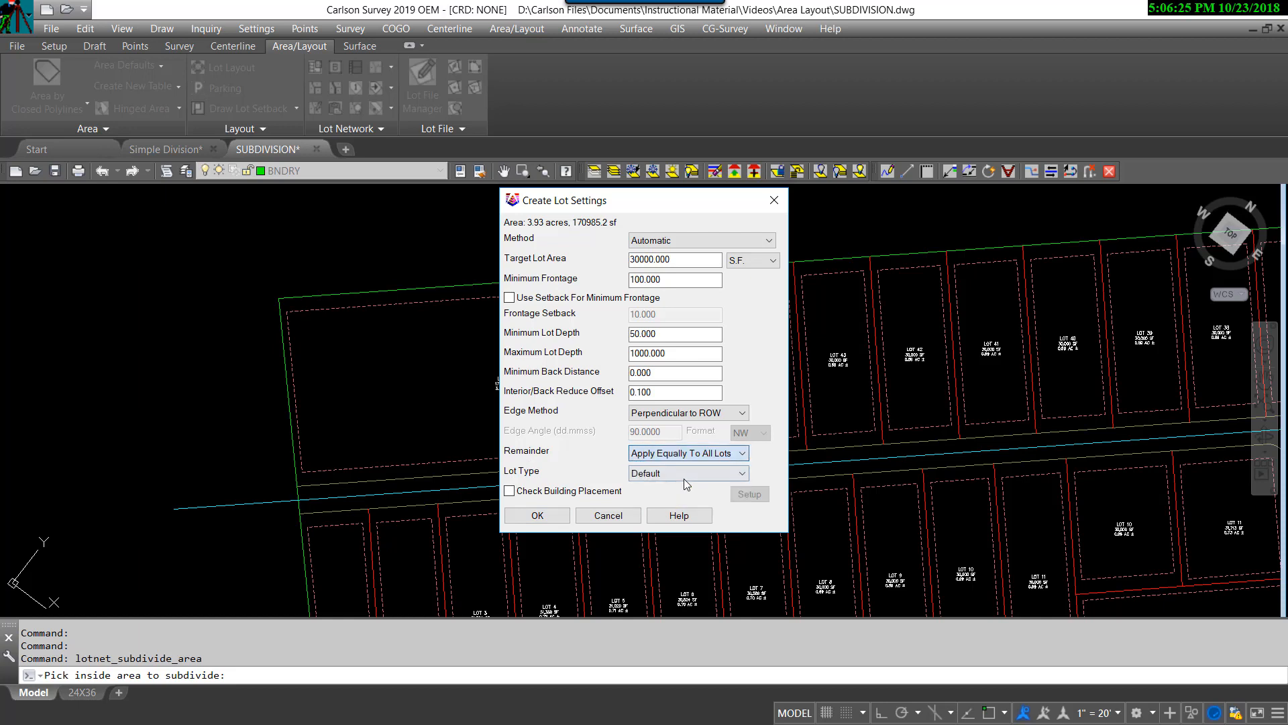
click(538, 515)
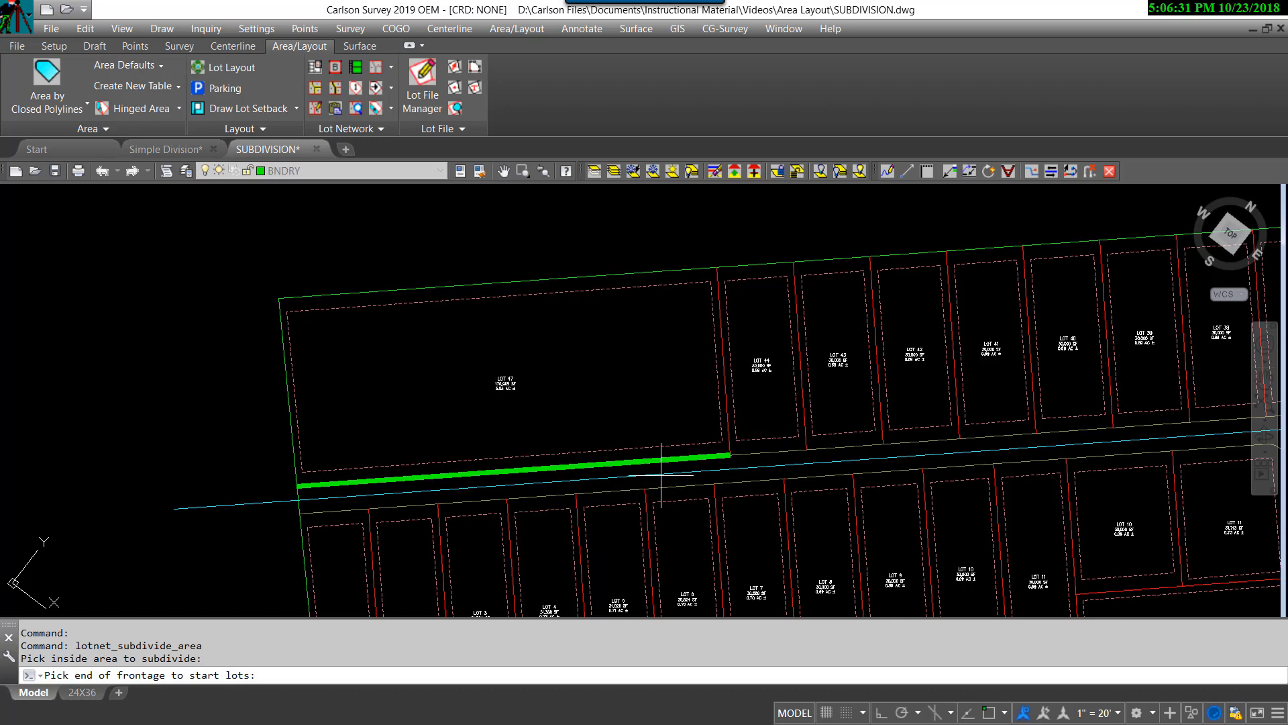
click(728, 456)
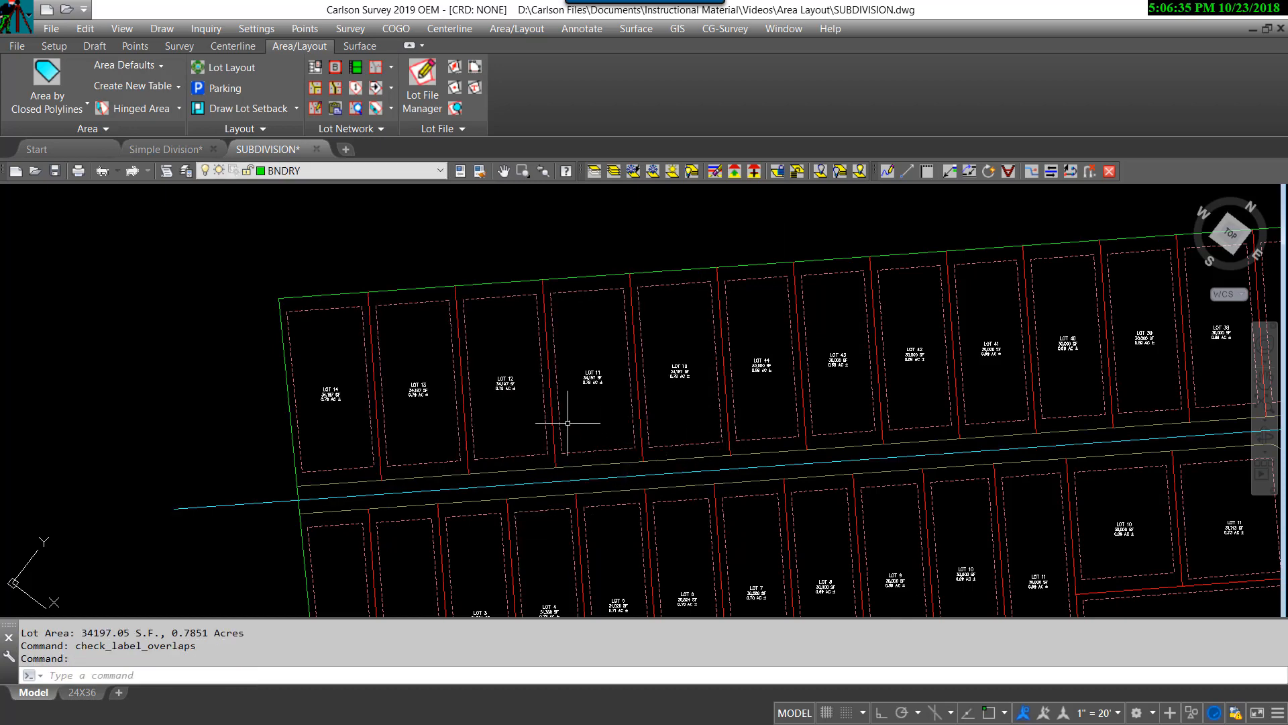
scroll(574, 416, up, 4)
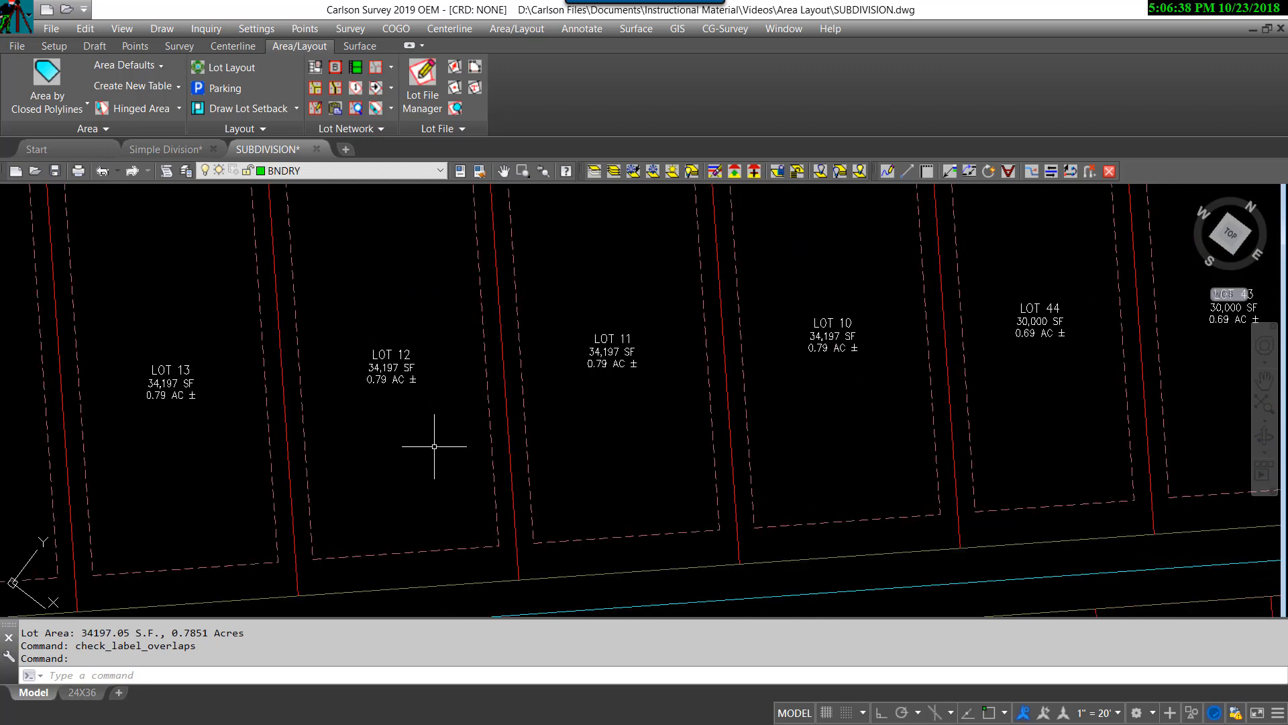
Step: Add a lot edge point near the middle of the edge between Lot 21 and Lot 22 beside the lower cul-de-sac
scroll(431, 445, down, 3)
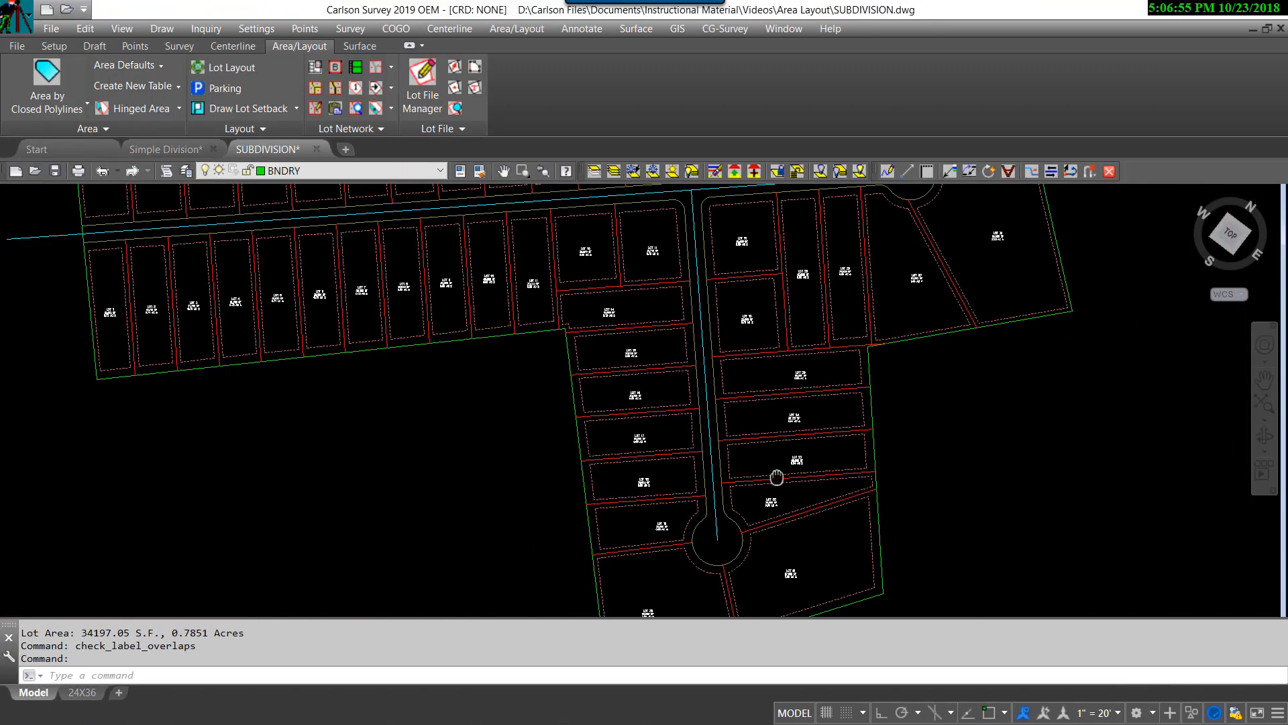
scroll(742, 411, up, 5)
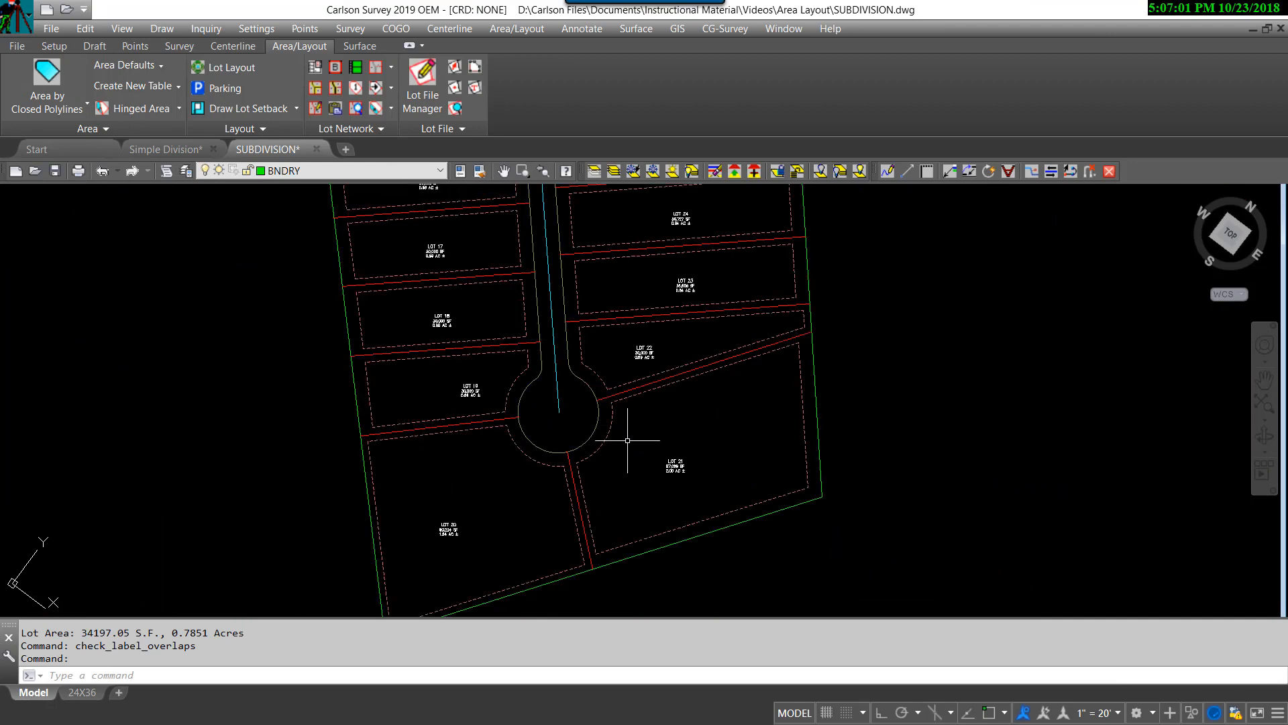
scroll(626, 365, up, 2)
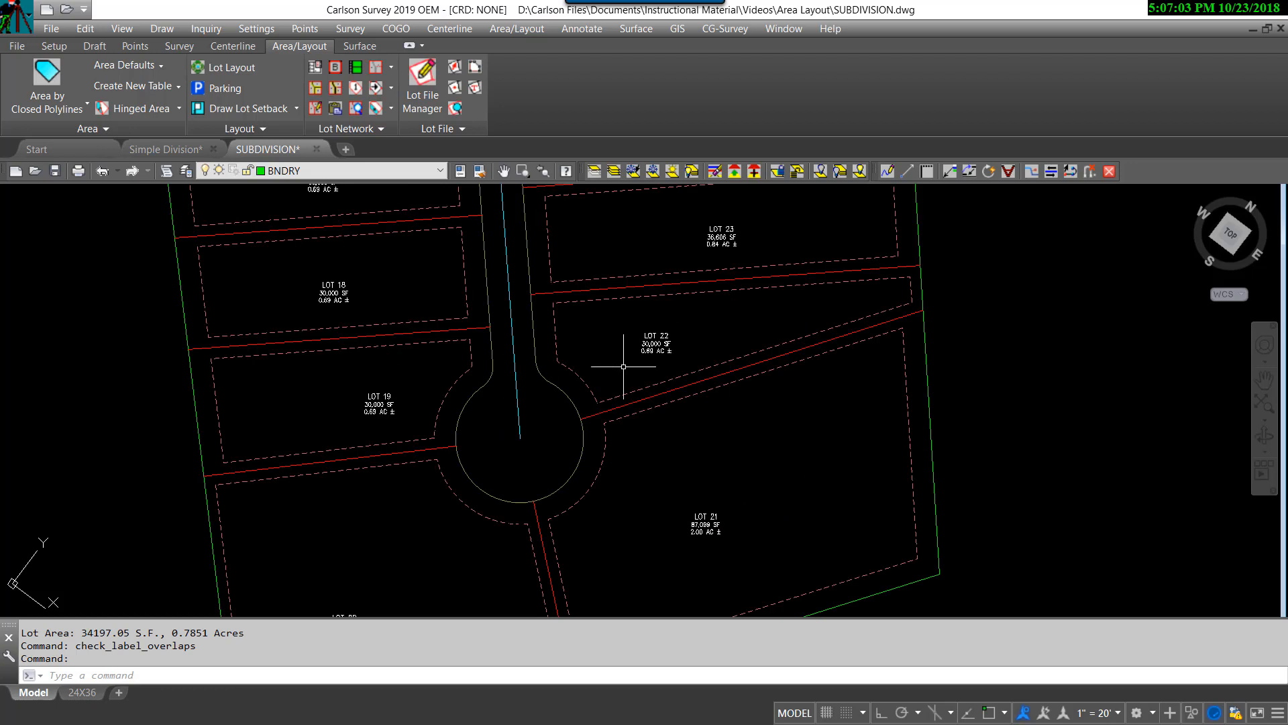
mouse_move(655, 410)
middle_down()
mouse_move(660, 419)
mouse_move(630, 375)
middle_up()
click(392, 88)
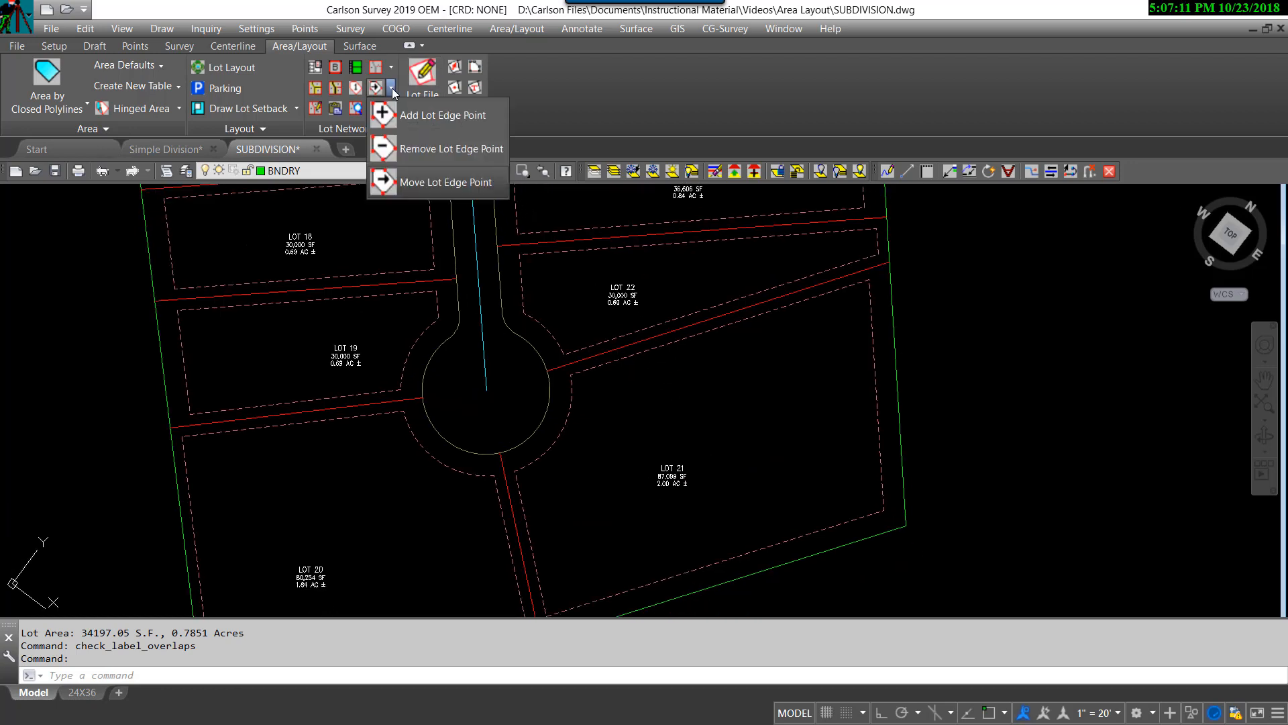
click(431, 117)
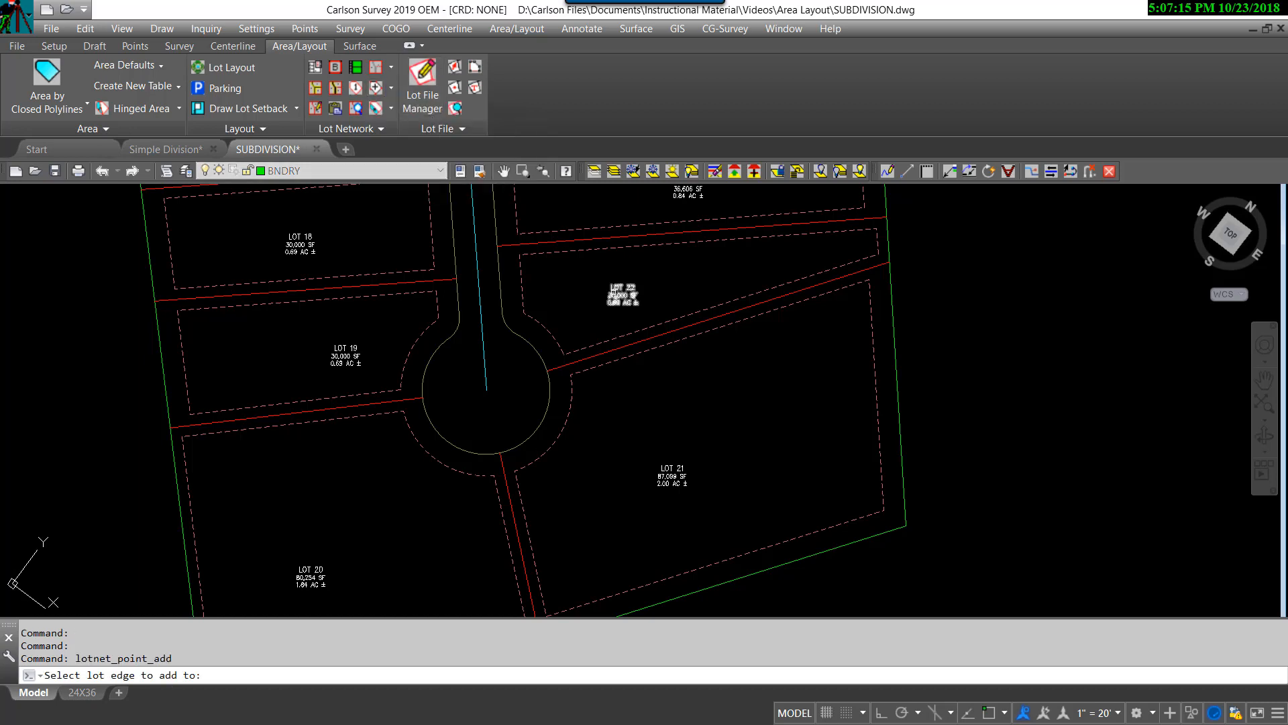
click(683, 326)
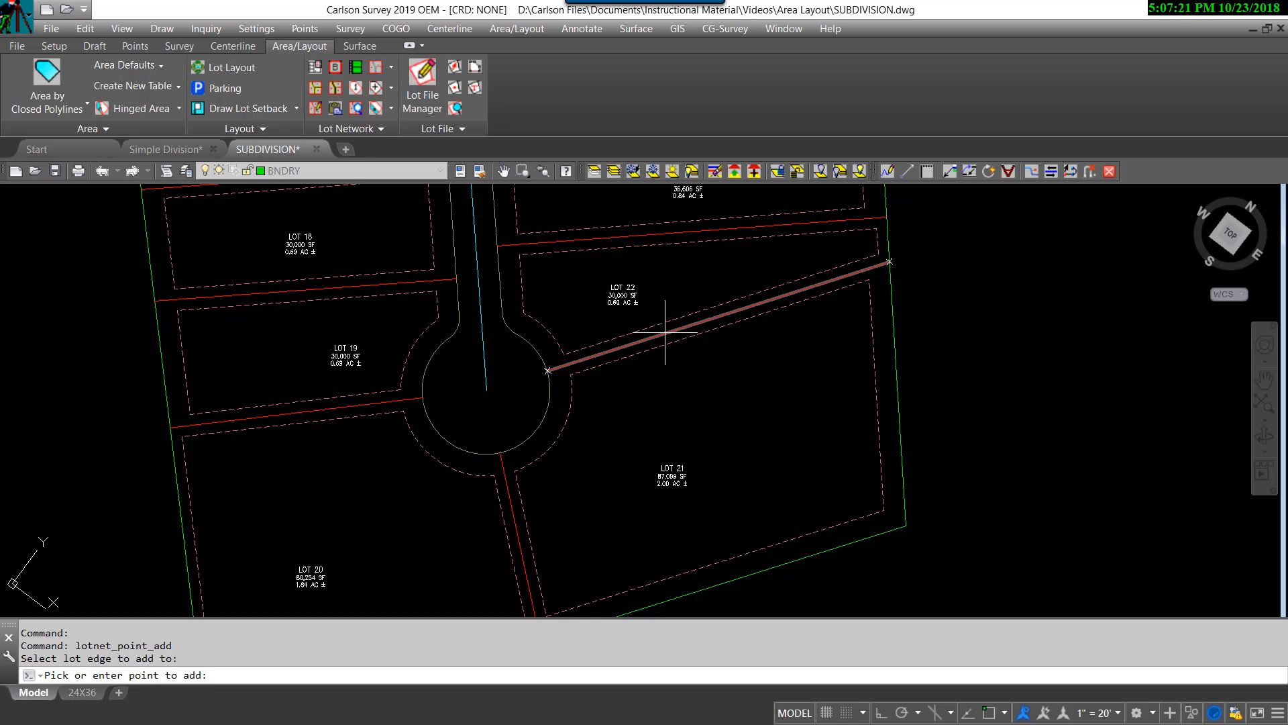
click(688, 325)
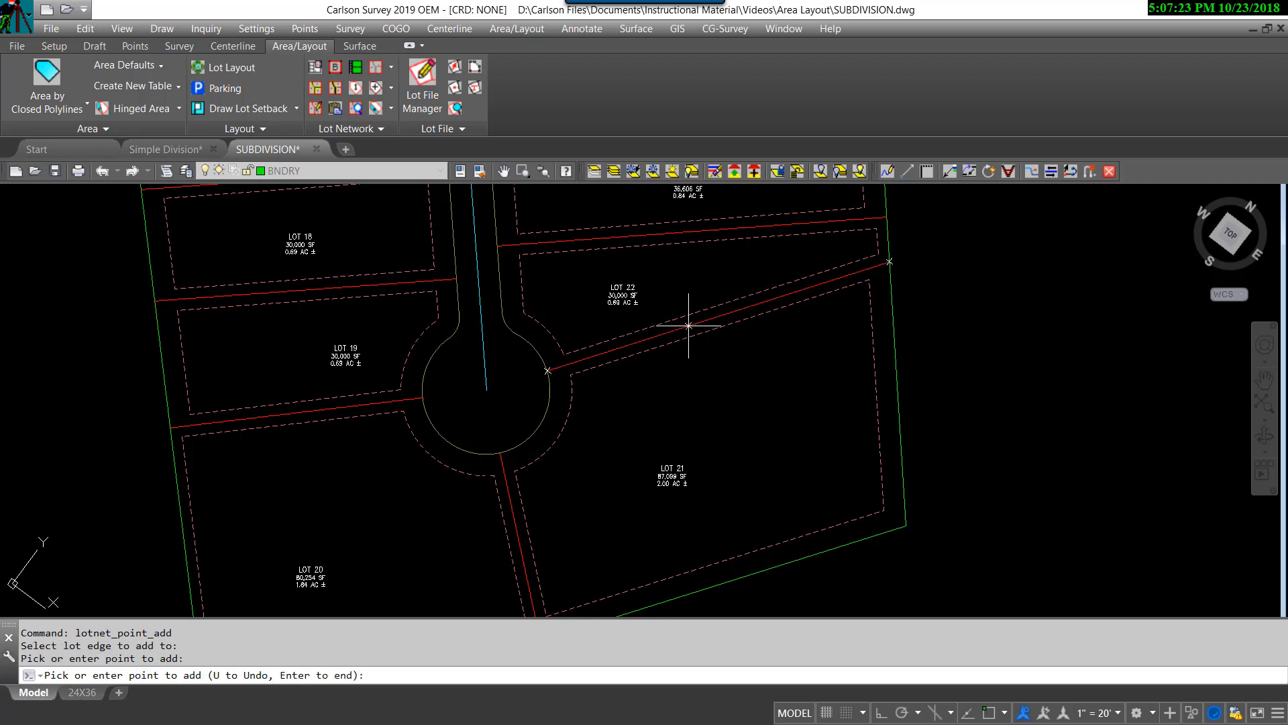
key(Return)
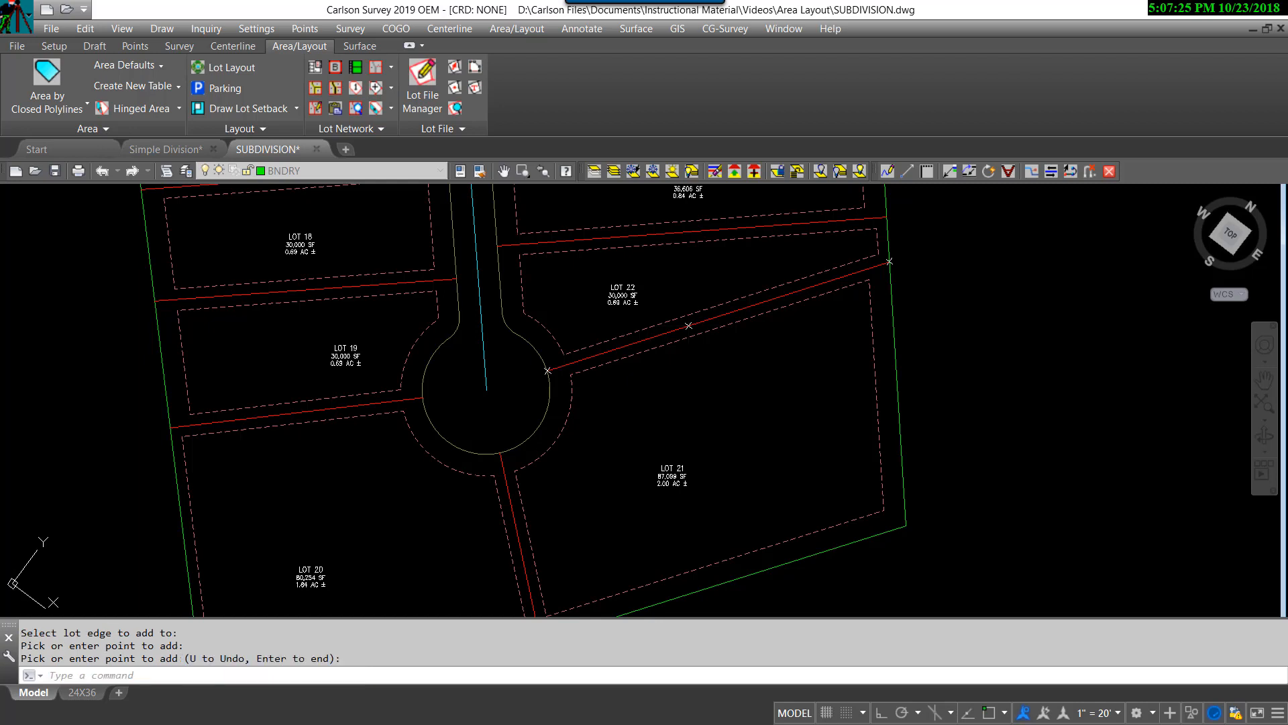
Step: Move the rear end point of the edge between Lot 21 and Lot 22 to the boundary corner behind Lot 21, using endpoint snap
click(391, 88)
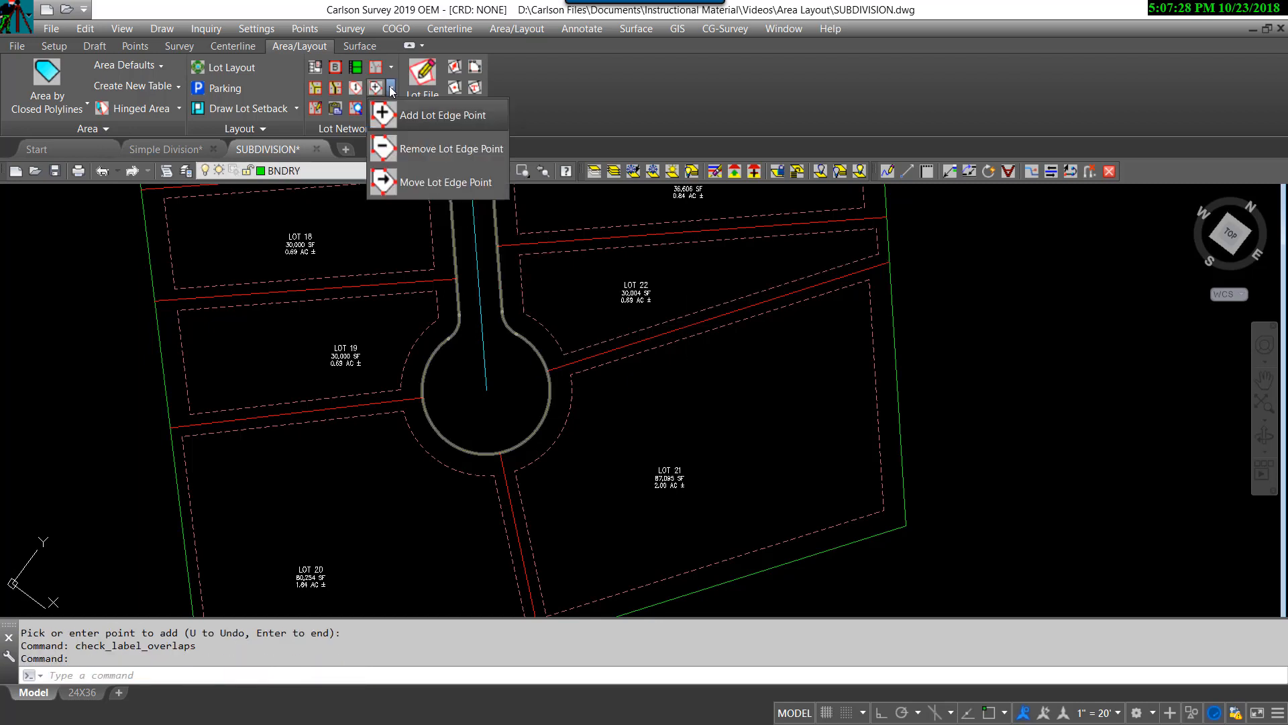
click(433, 180)
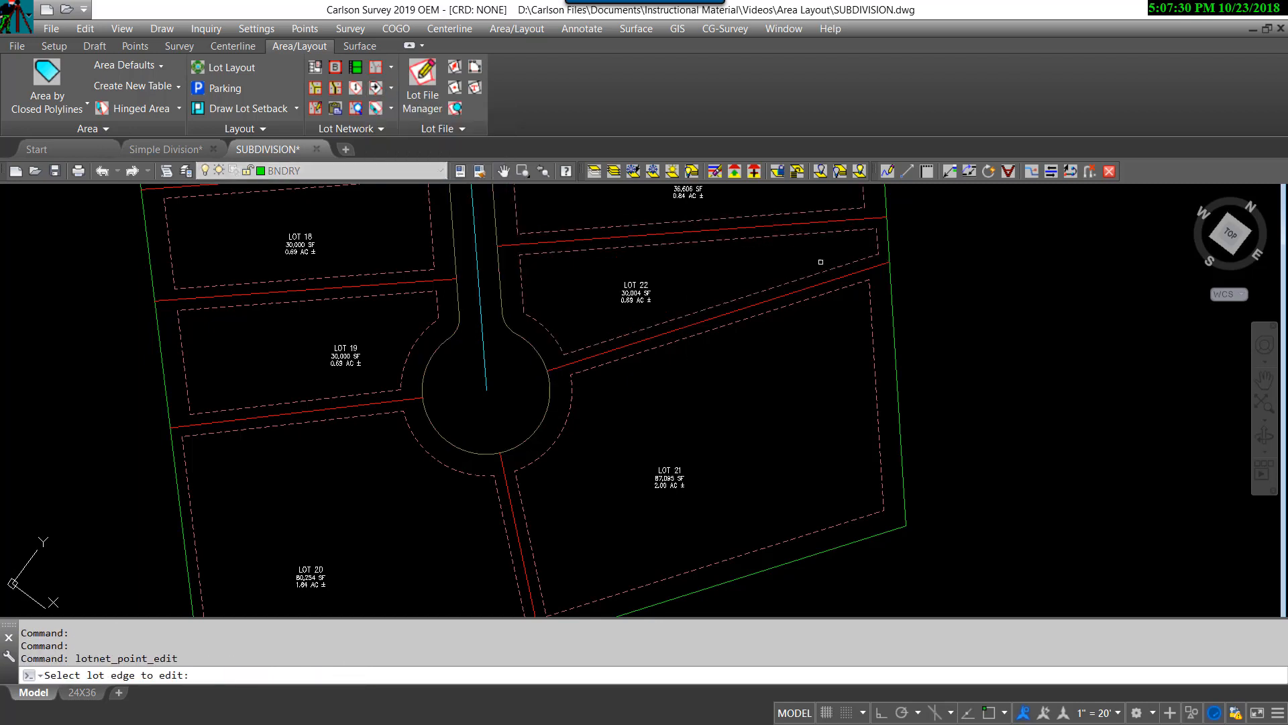
click(872, 268)
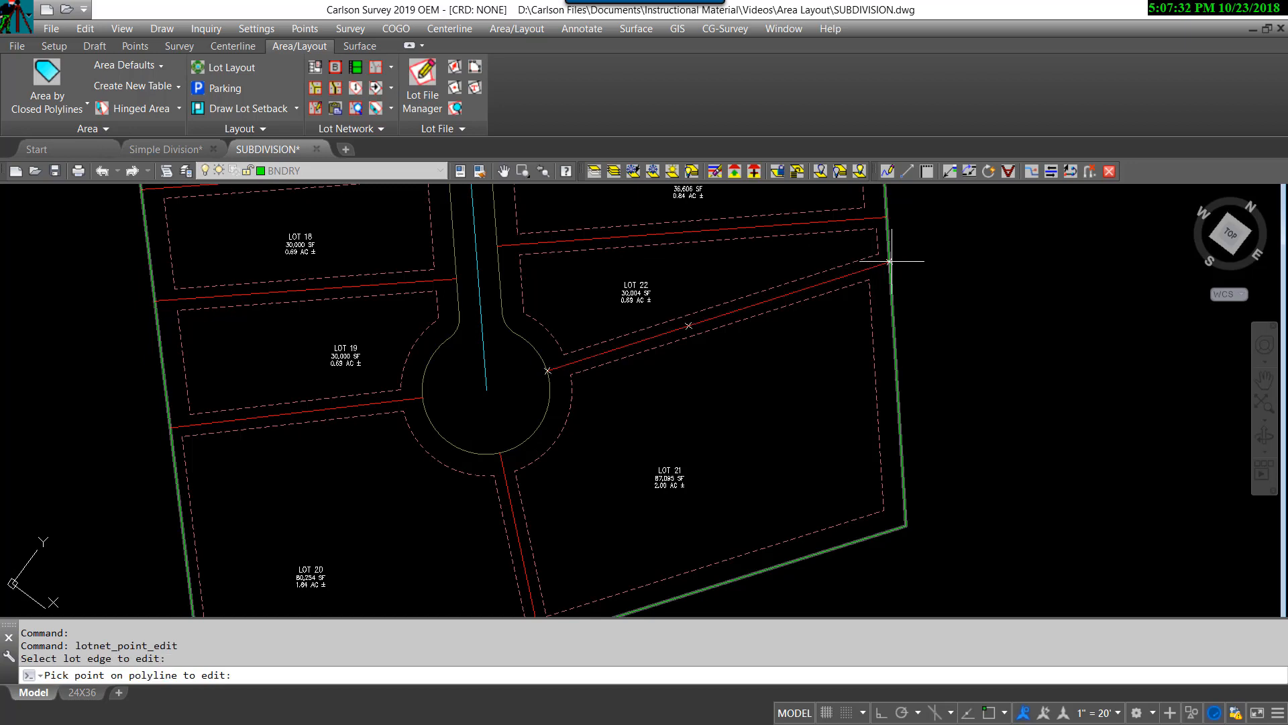
click(890, 261)
click(899, 525)
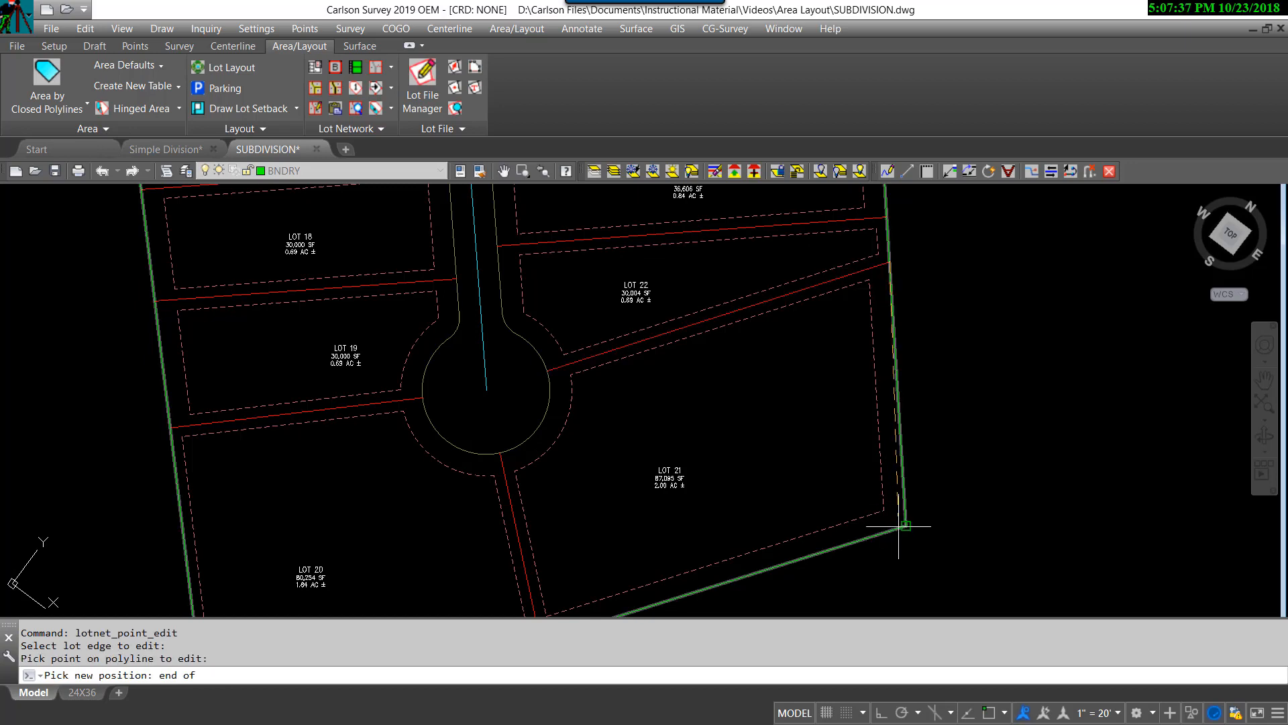
key(Return)
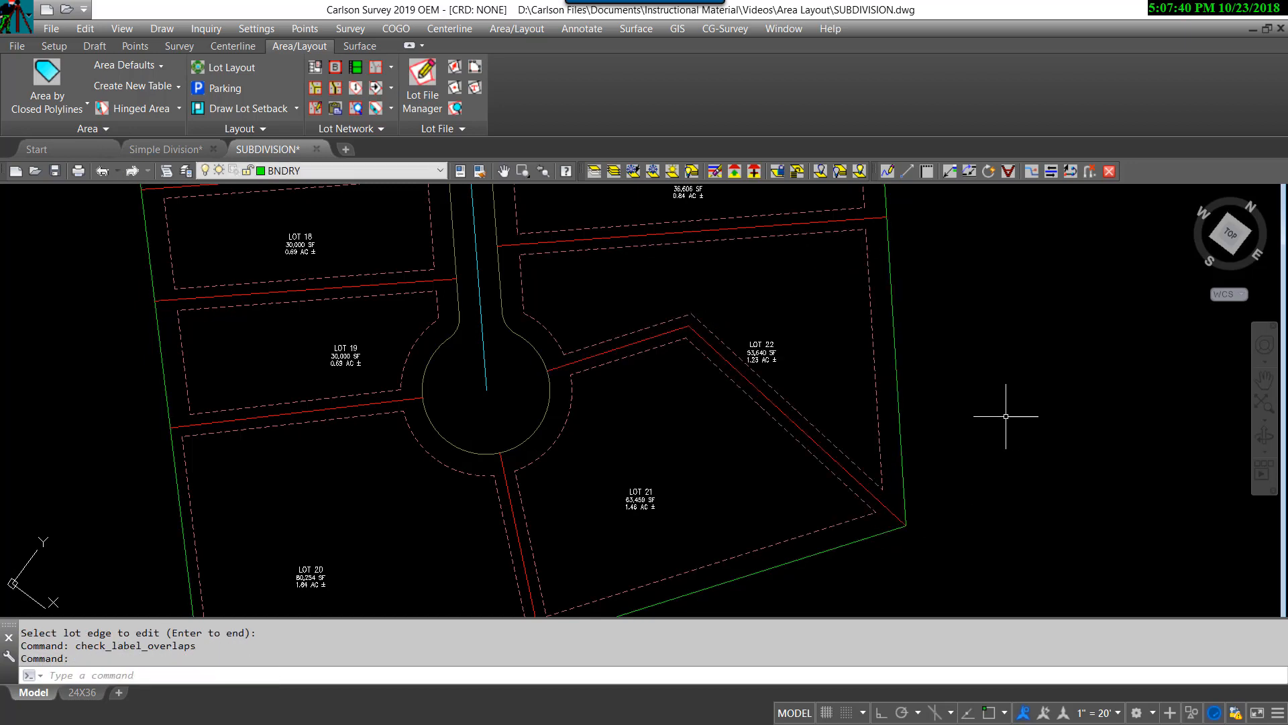
Step: Move the intermediate point of the edge between Lot 21 and Lot 22 slightly into Lot 21, leaving the cul-de-sac segment nearly parallel to Lot 22's opposite side line
scroll(1000, 401, down, 2)
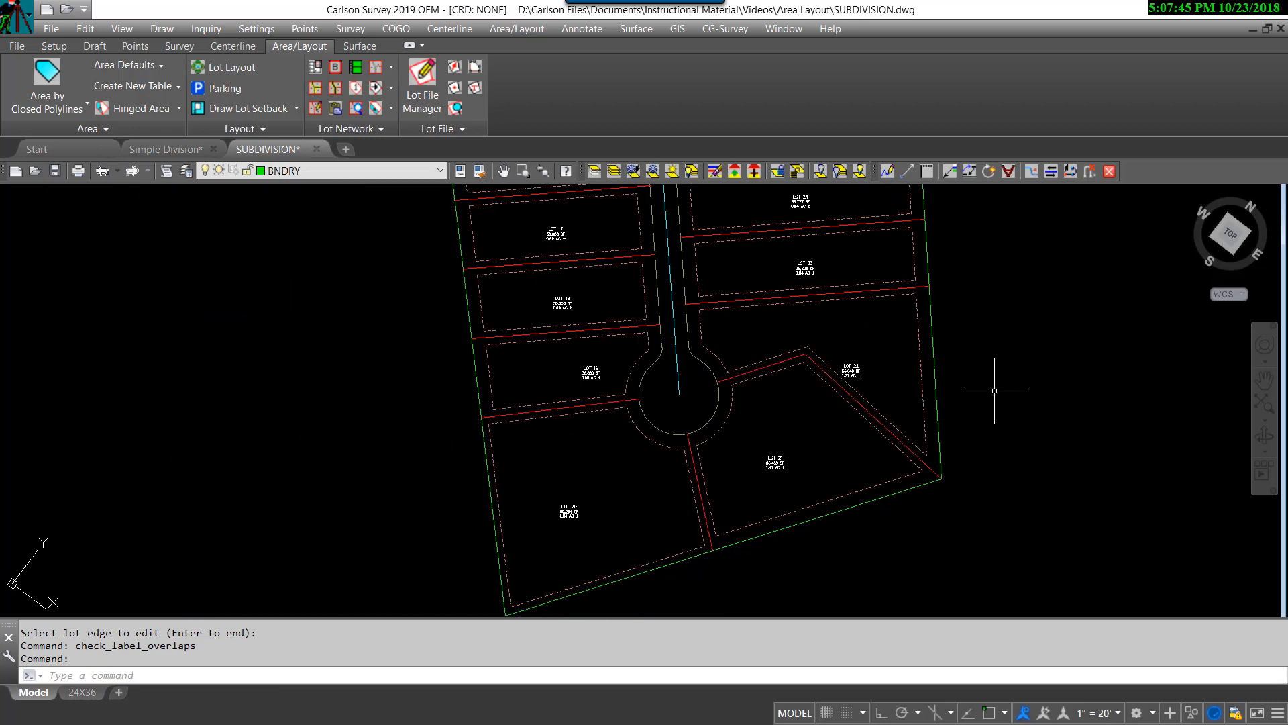
scroll(965, 393, up, 2)
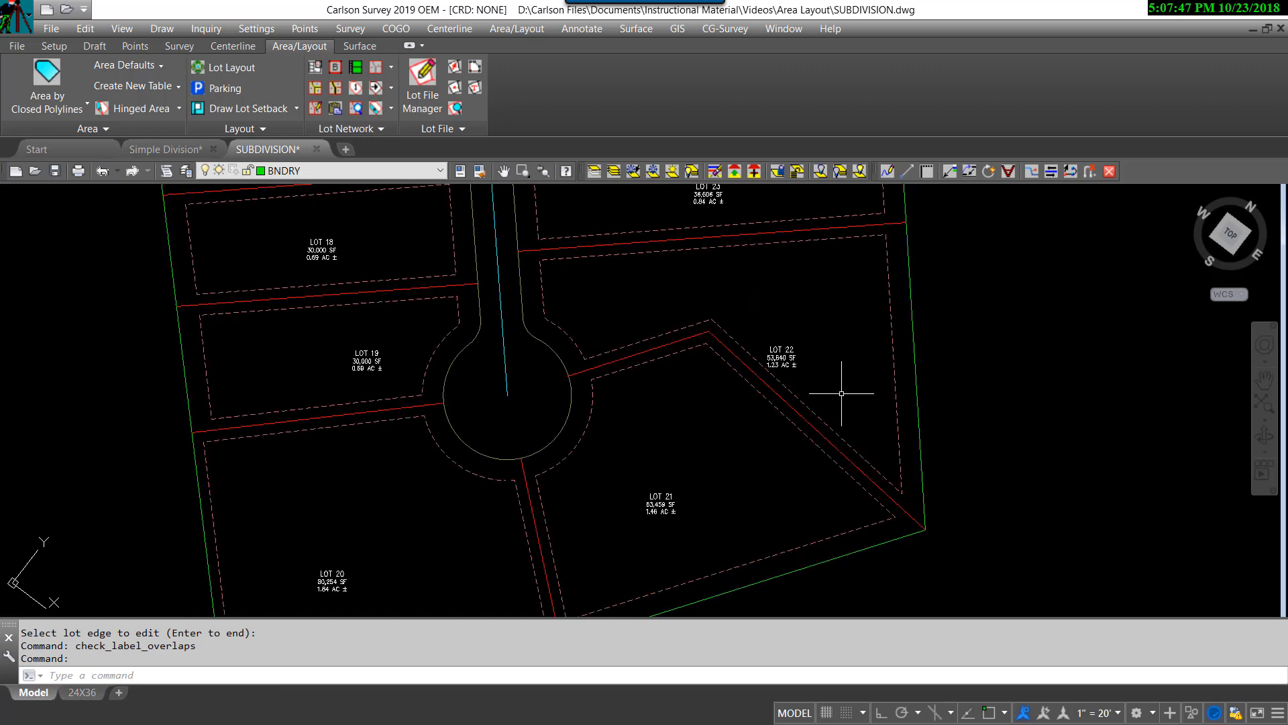
middle_drag(710, 448, 702, 407)
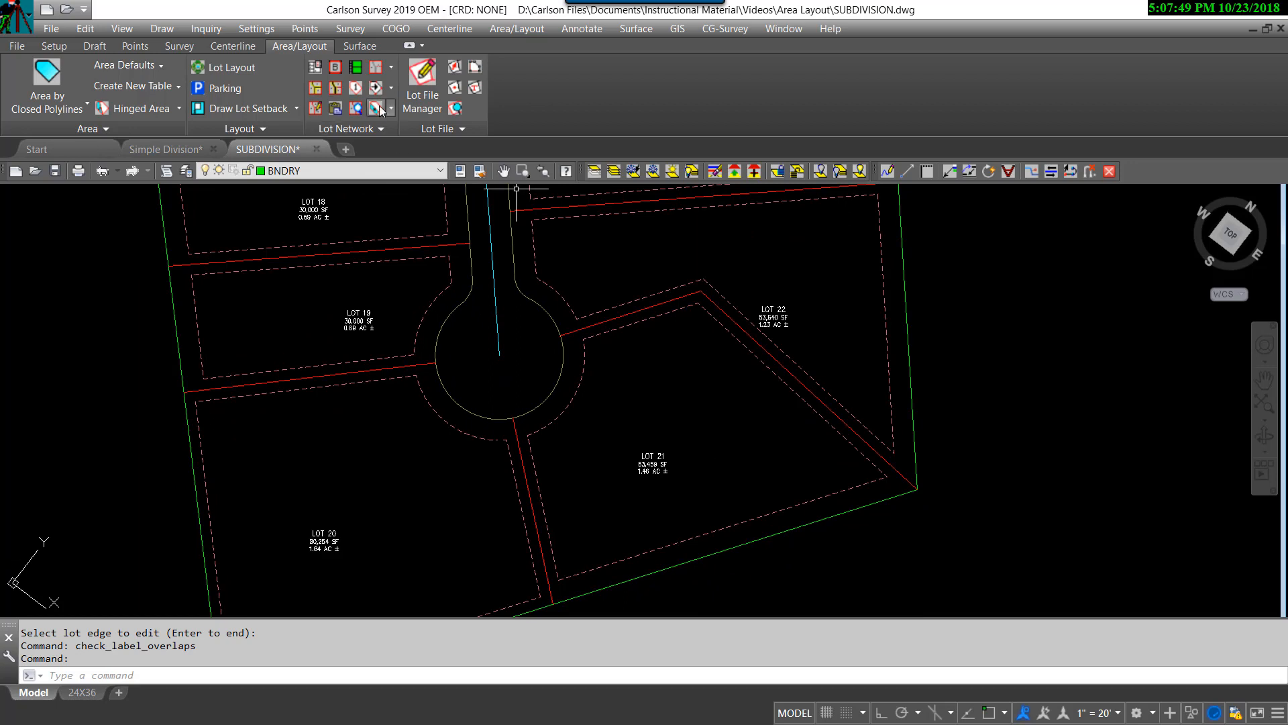
click(392, 88)
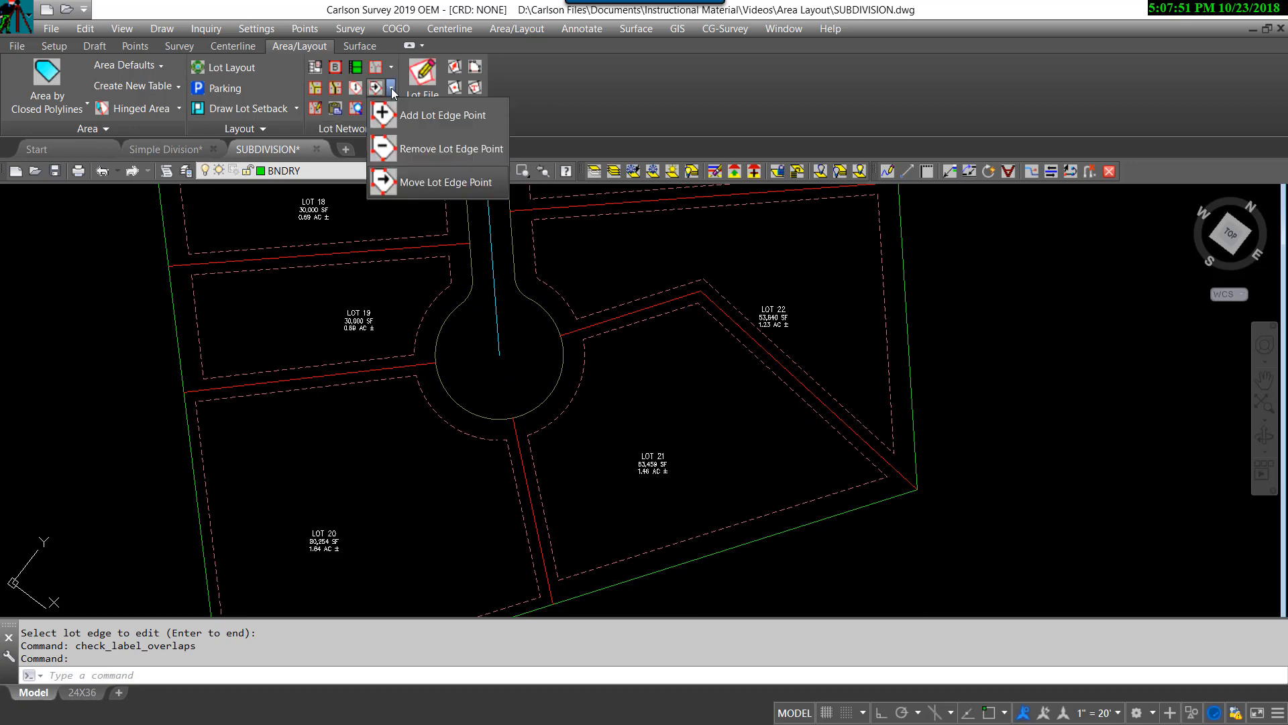
click(424, 184)
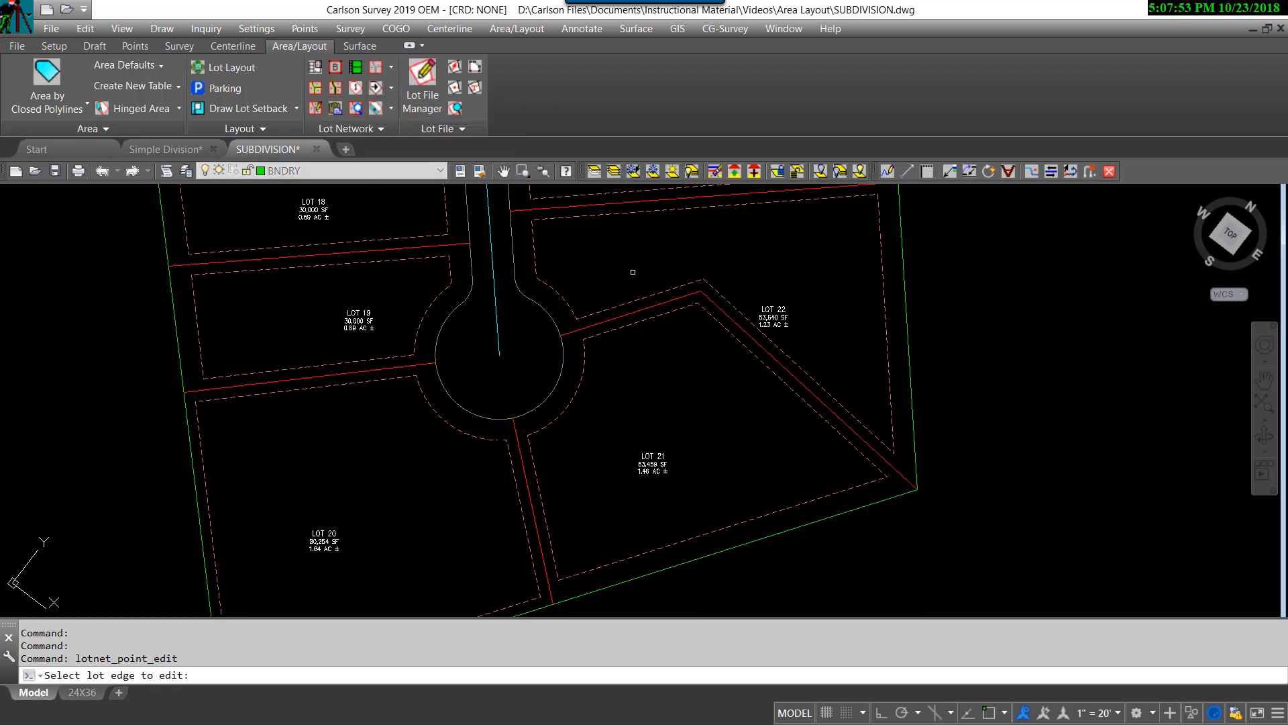
click(683, 293)
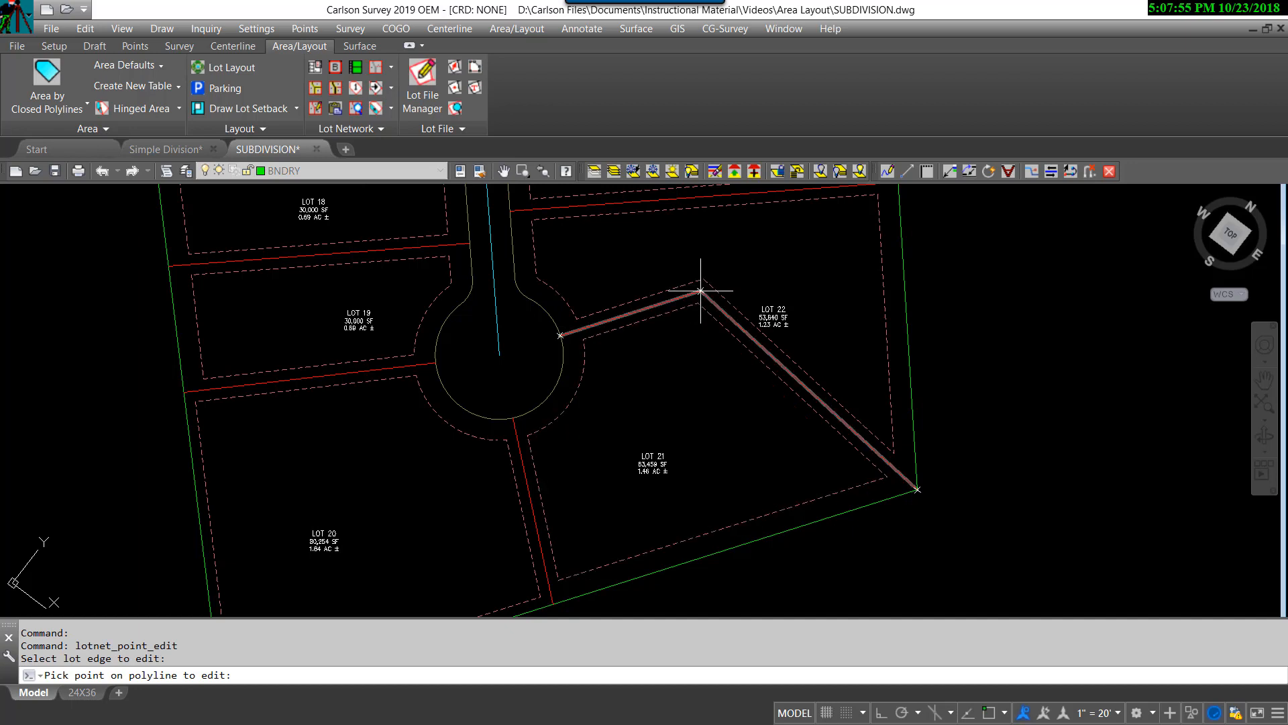
click(701, 290)
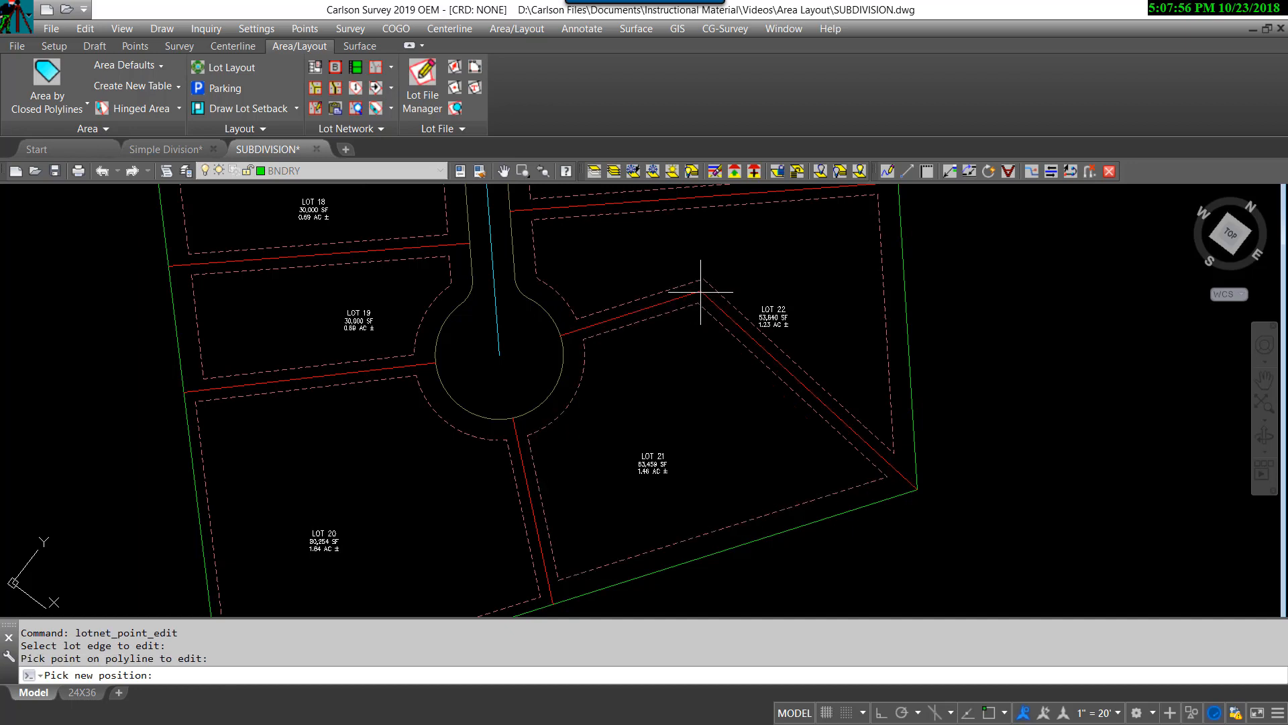
click(705, 327)
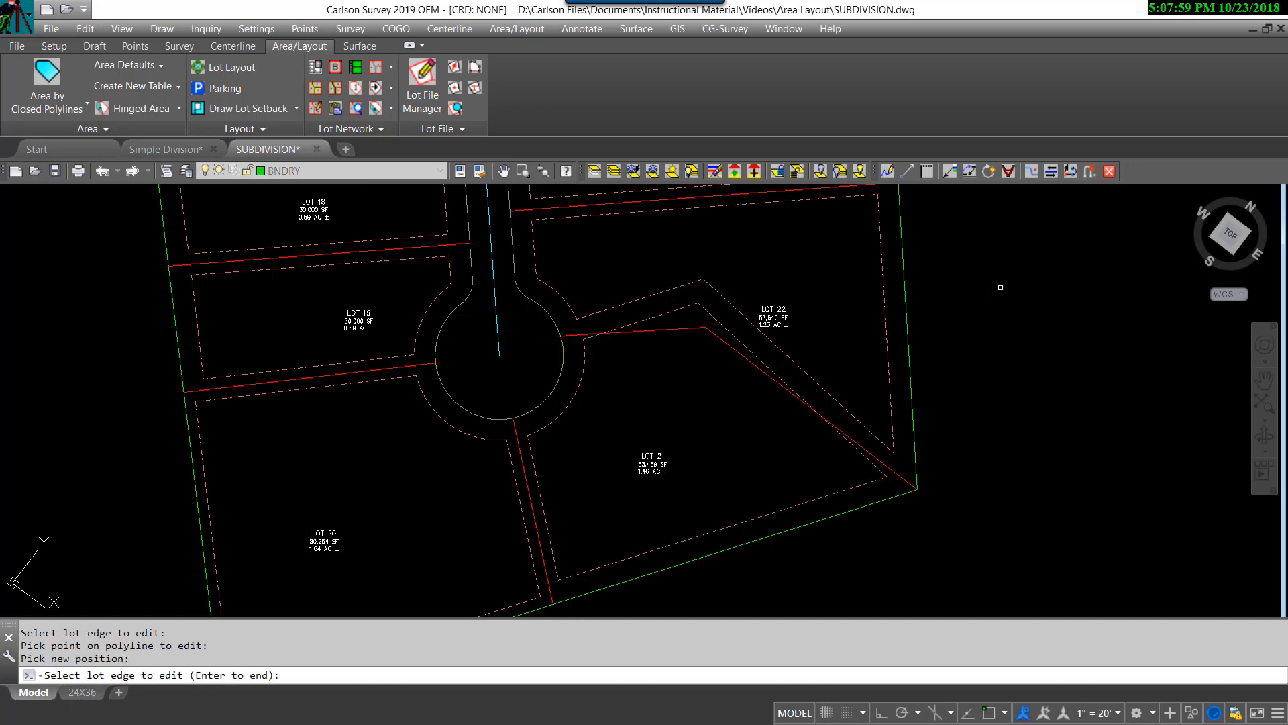
key(Return)
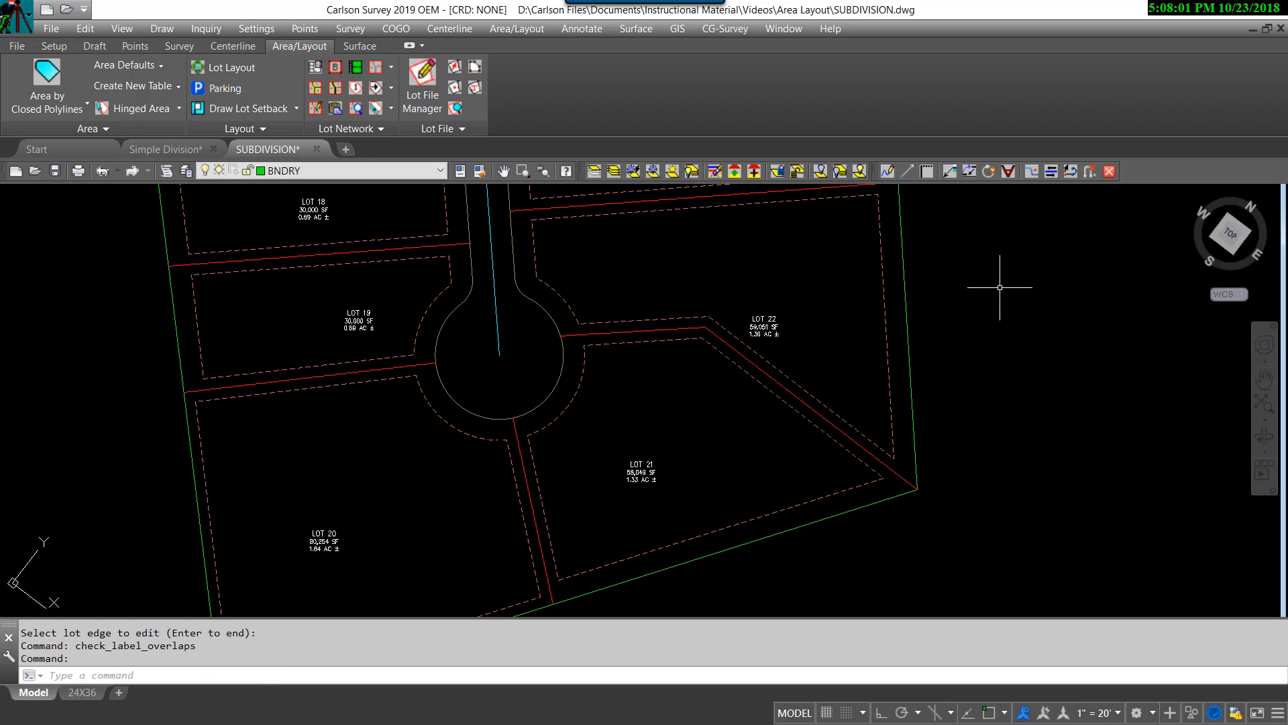
Step: Set up the Lot Network Report with Summary Only off and Use Report Formatter on, and continue to the formatter options
scroll(999, 287, down, 2)
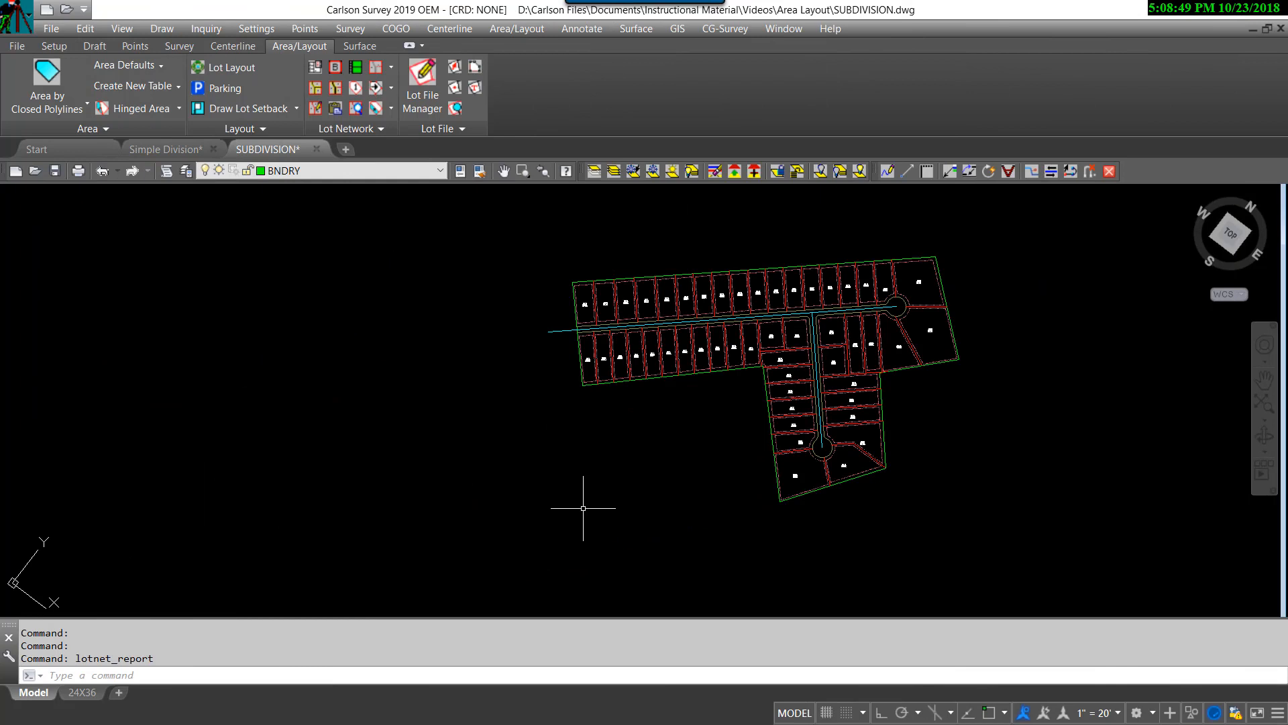
middle_drag(627, 494, 544, 517)
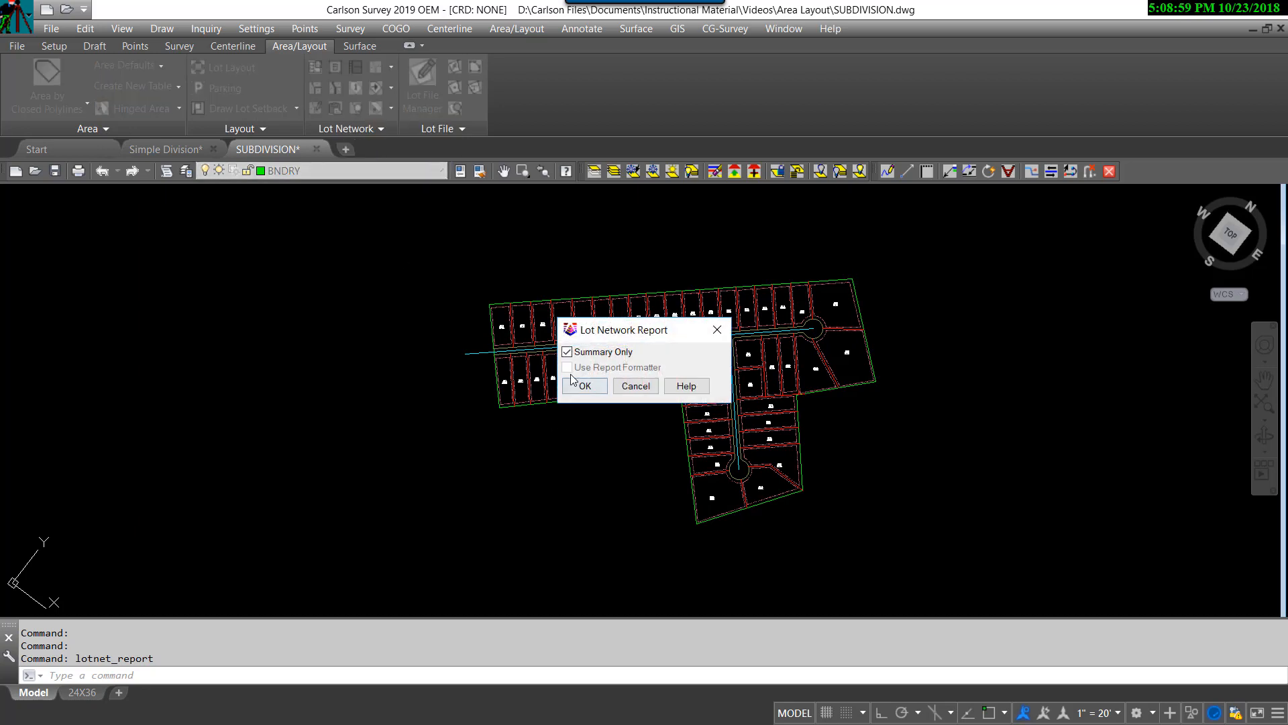
click(575, 354)
click(567, 367)
click(589, 390)
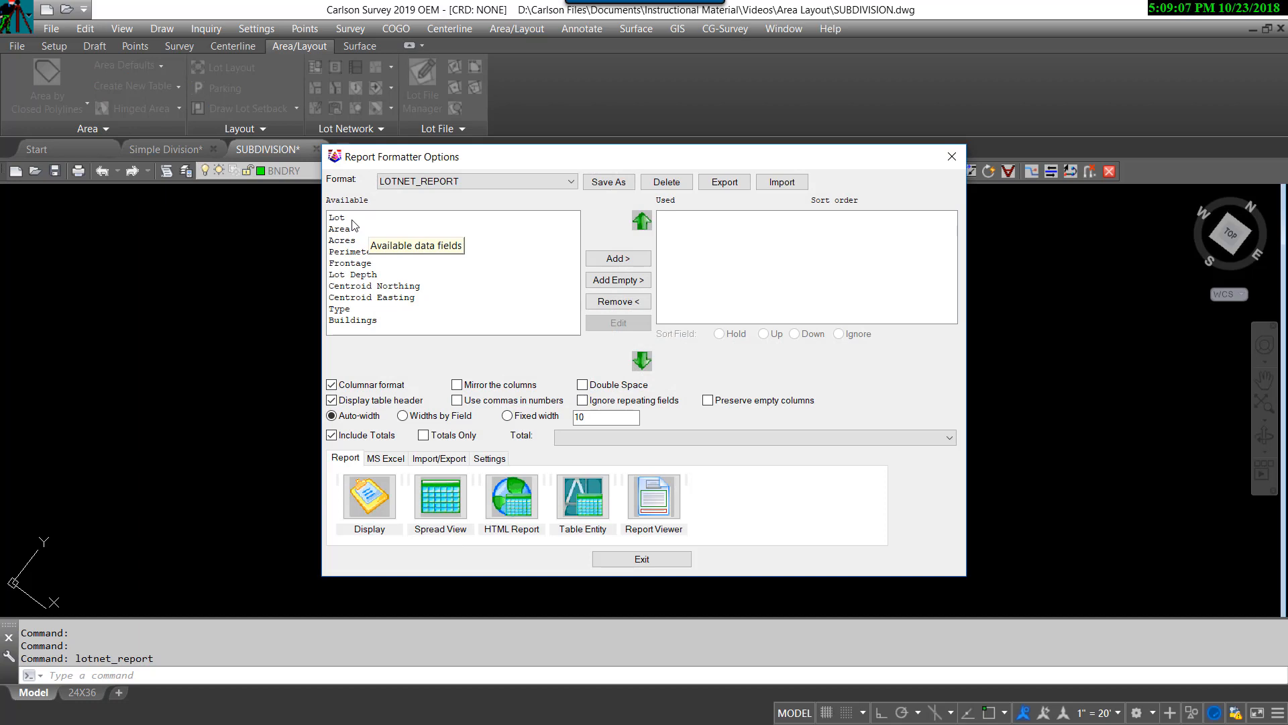
Step: Add the Lot, Area, Acres and Frontage fields to the report's used fields
click(353, 225)
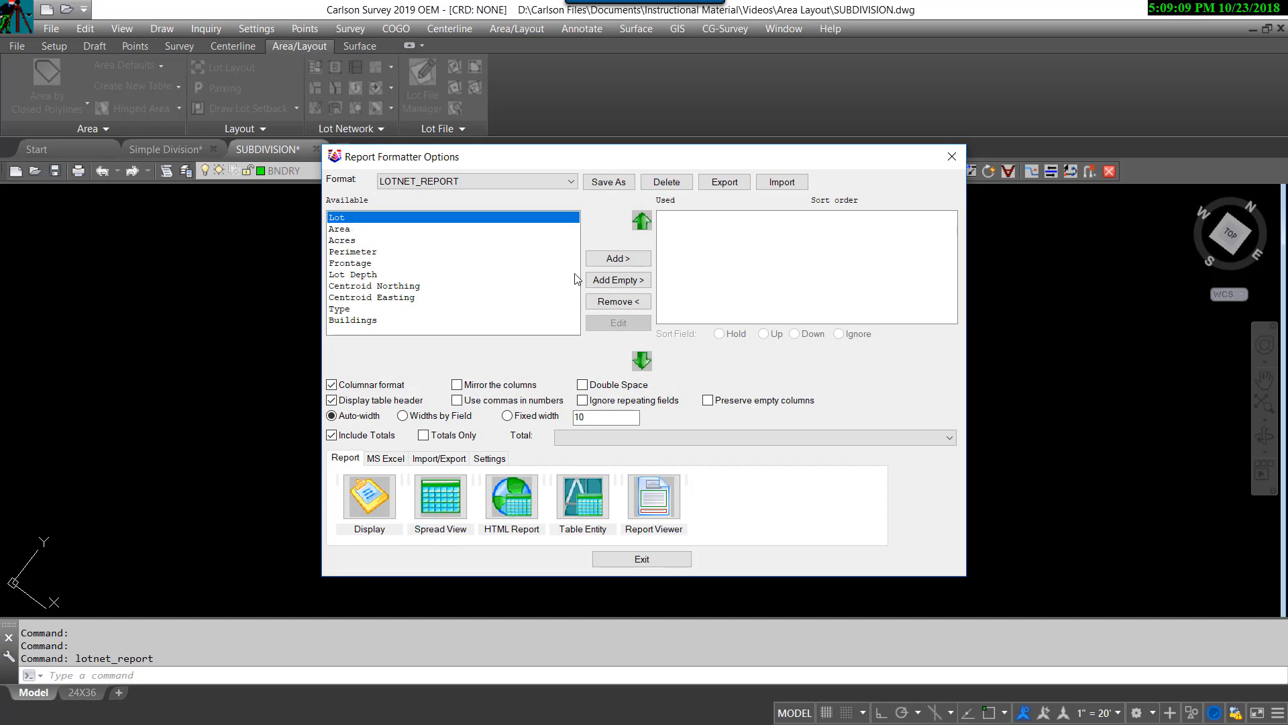
click(618, 259)
click(618, 259)
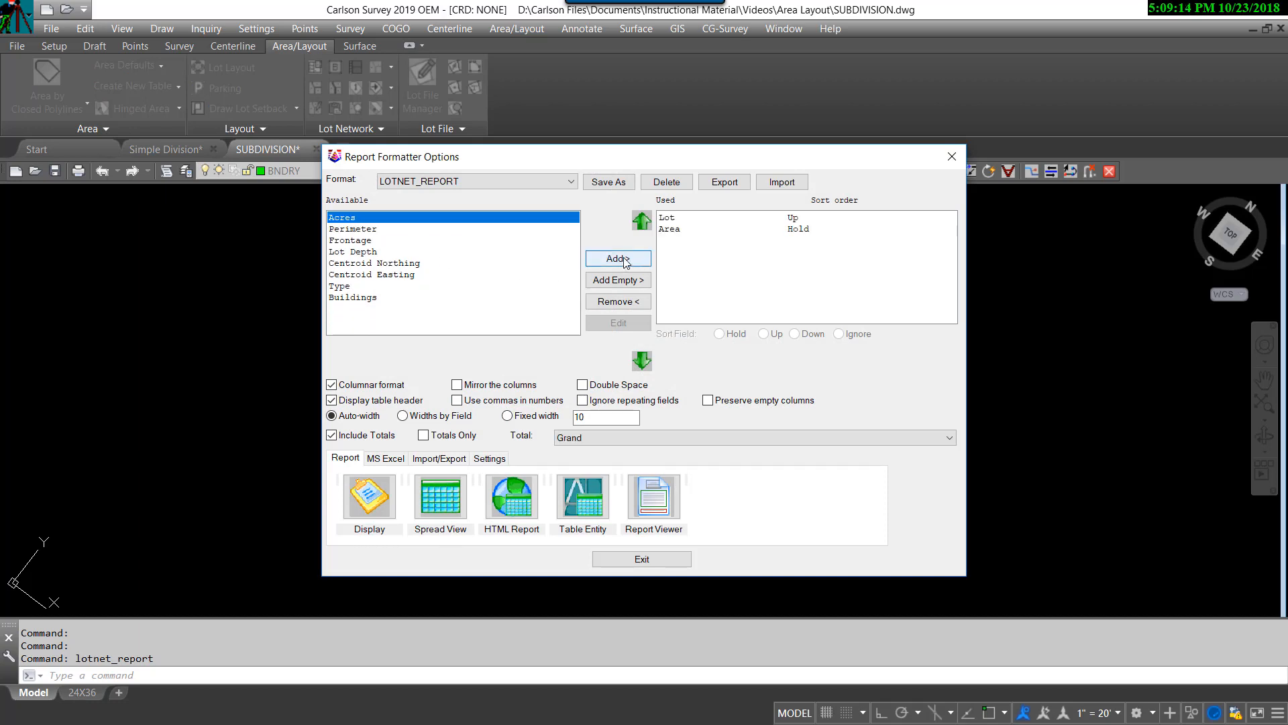
click(618, 259)
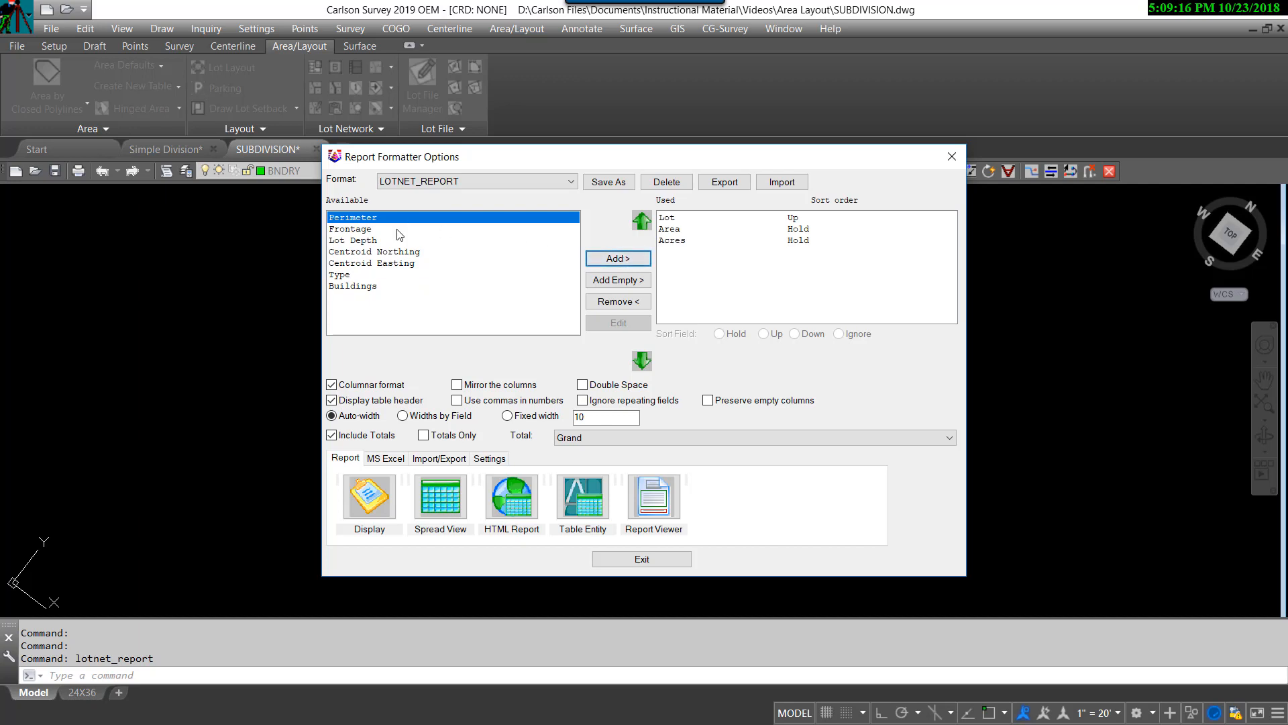
click(618, 259)
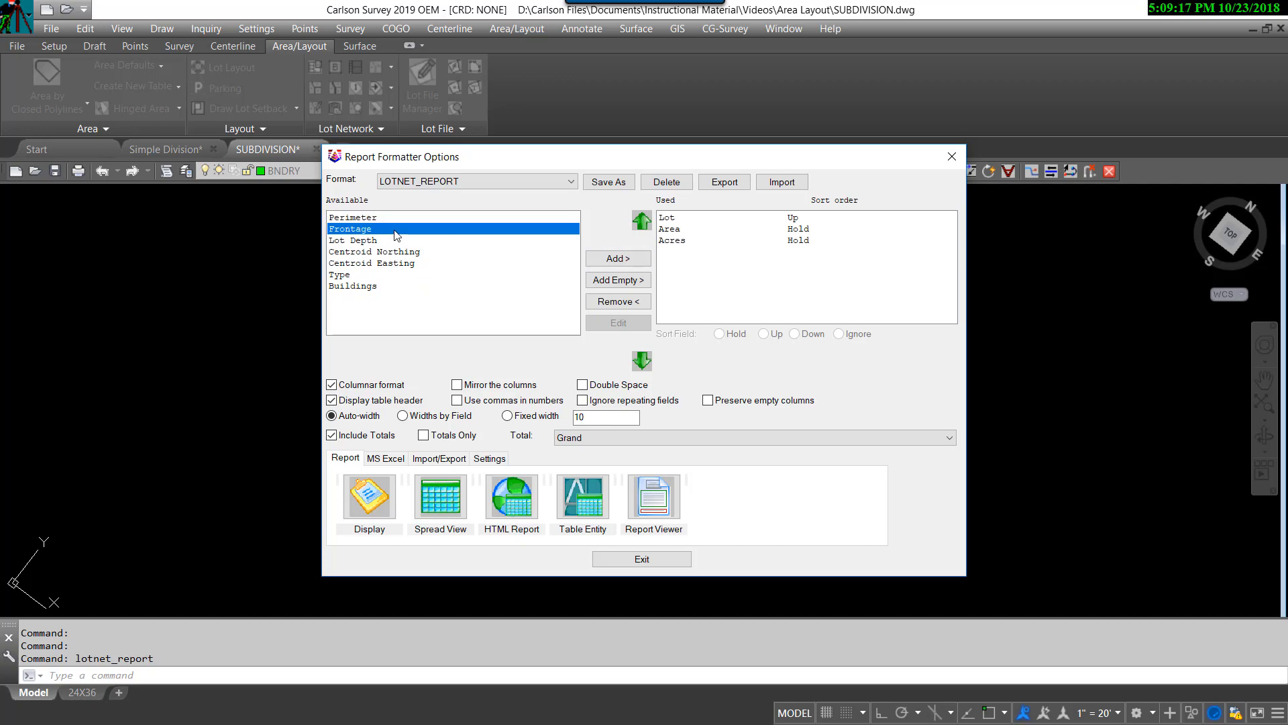
click(613, 261)
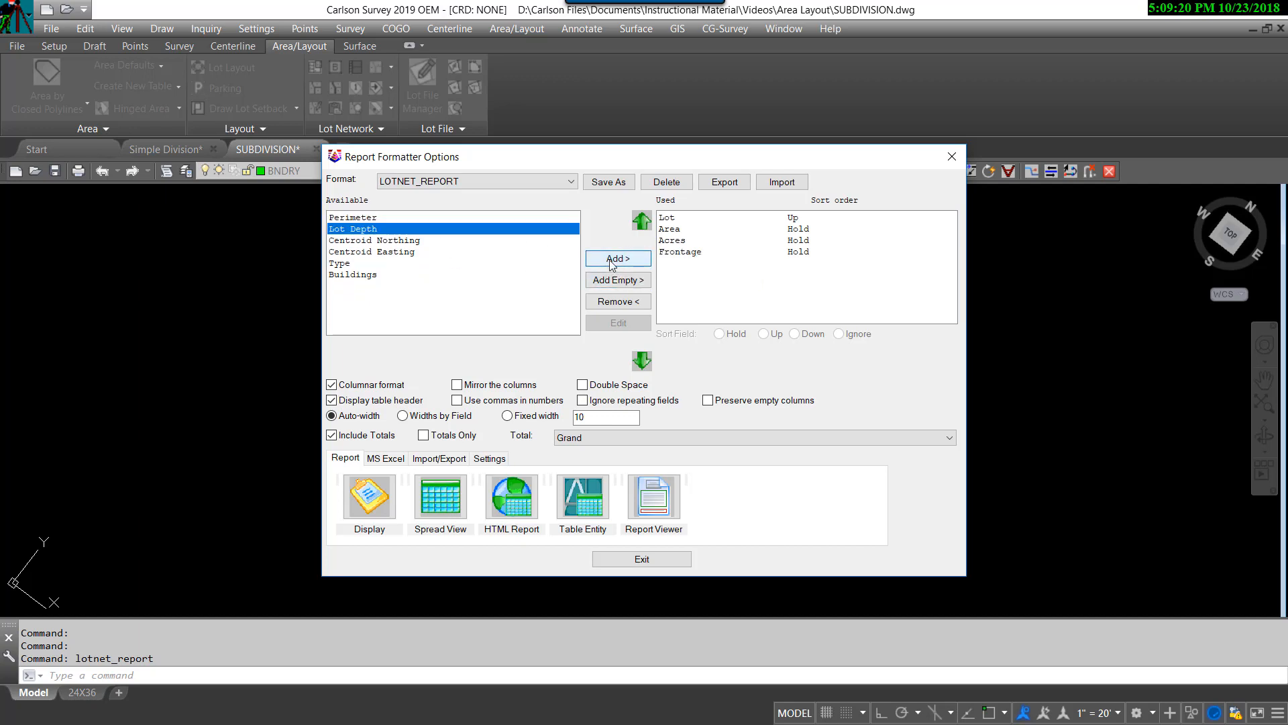
Step: Display the lot network report, review the listed lot areas and frontages, and close it
click(370, 497)
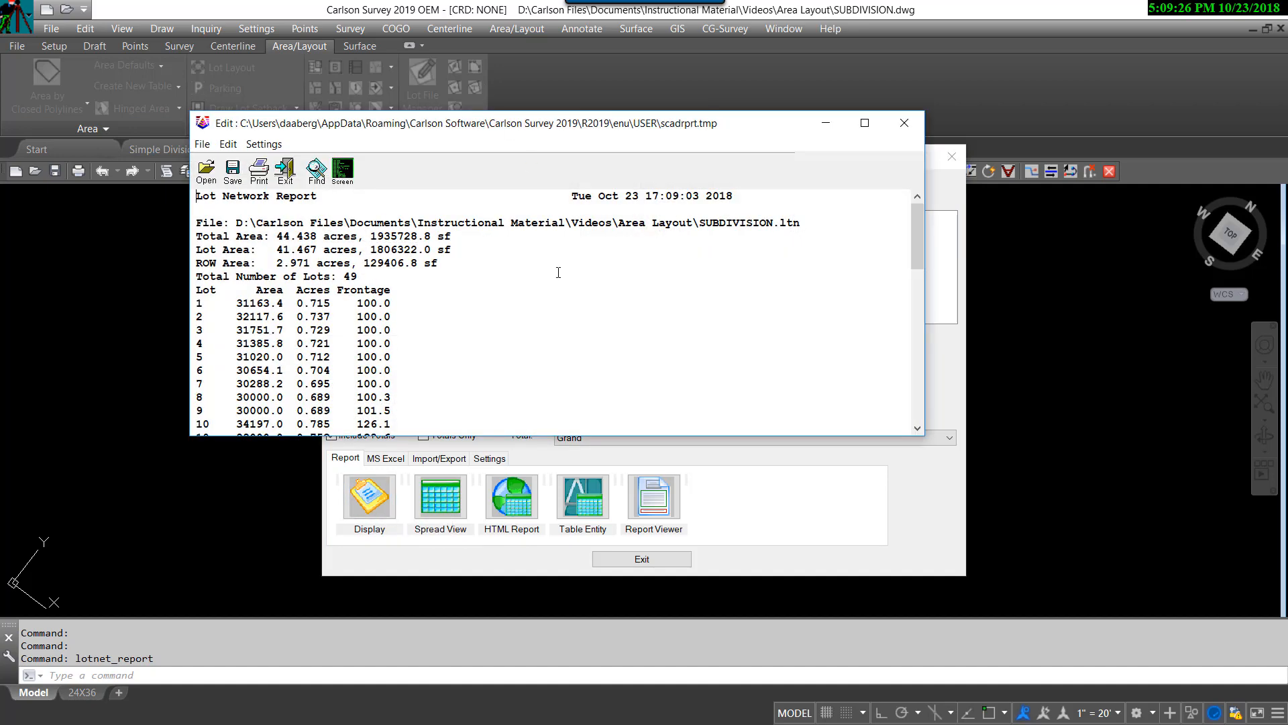
mouse_move(921, 244)
mouse_down()
mouse_move(922, 405)
mouse_move(900, 171)
mouse_up()
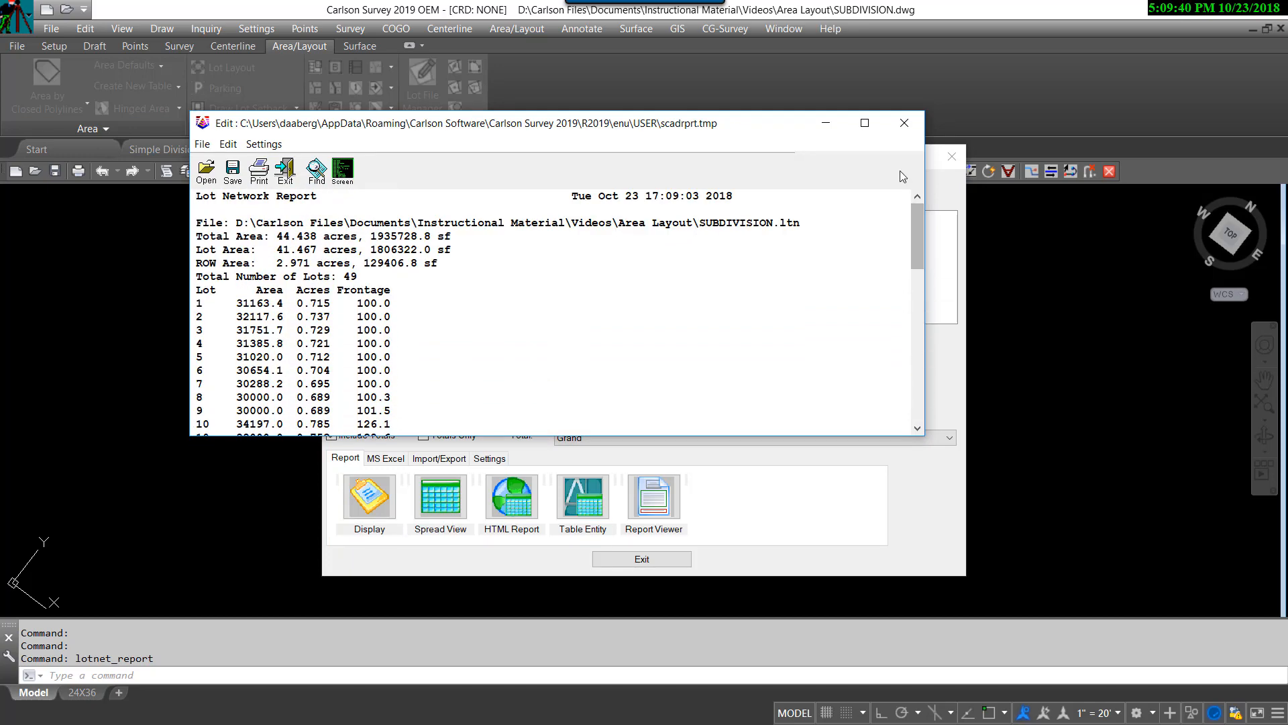
click(904, 123)
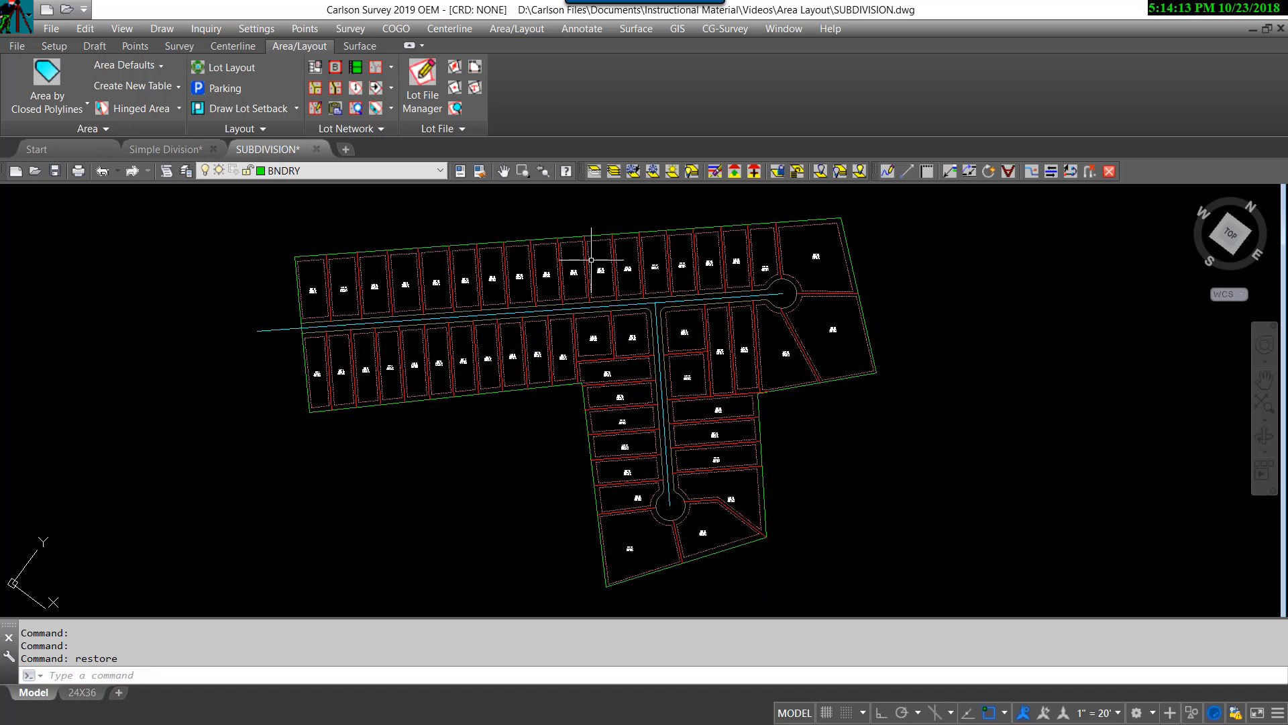
Step: Open the lot network's building placement settings and turn on Draw Building Pads, rotating buildings by Frontage
click(316, 70)
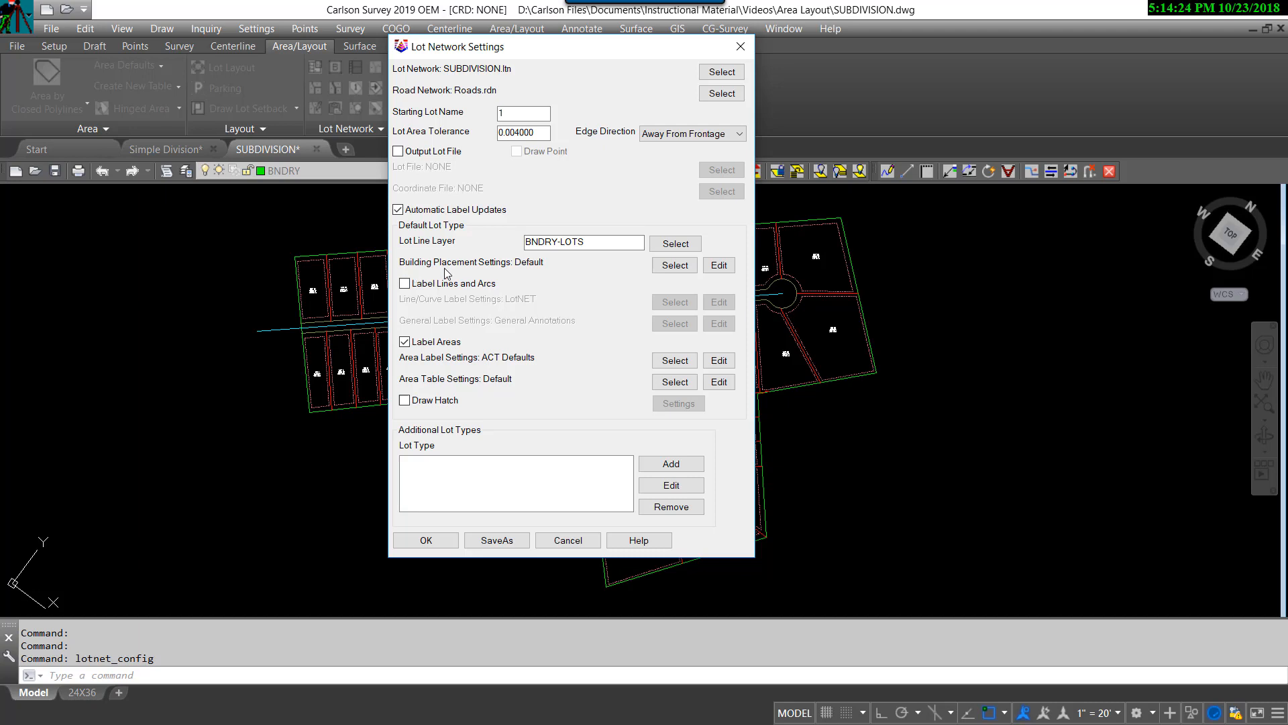
click(719, 266)
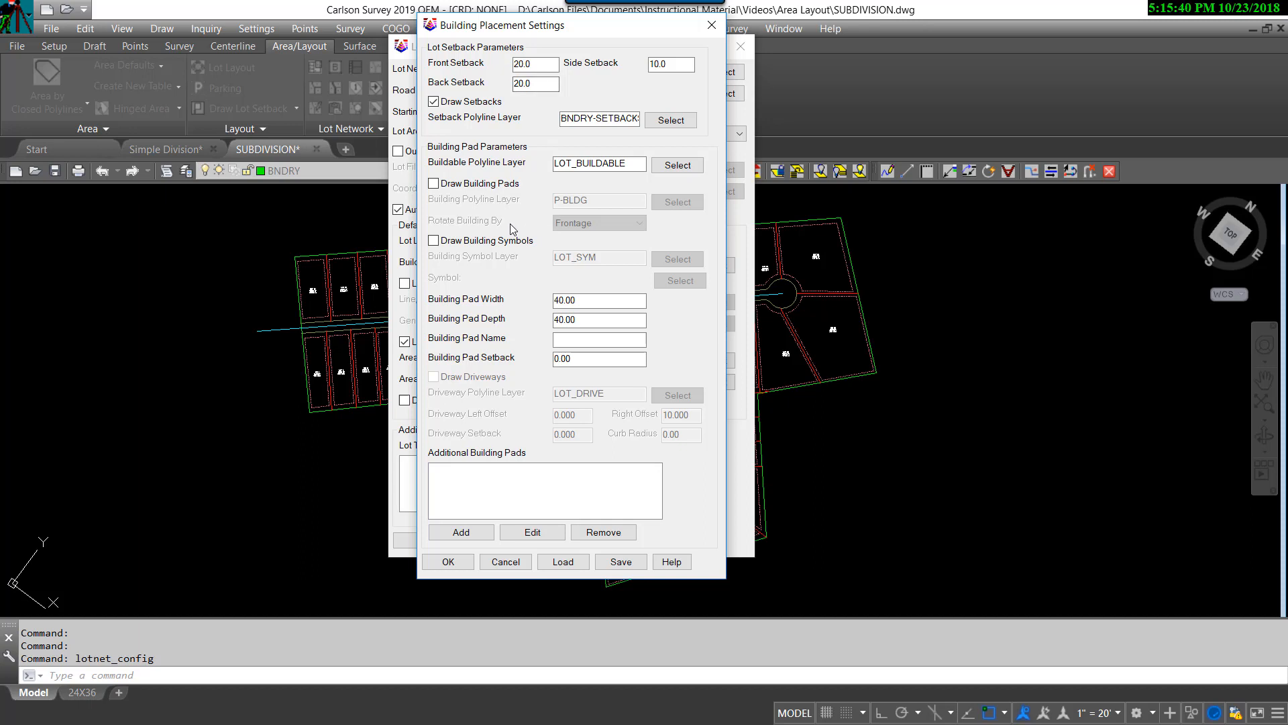
click(438, 186)
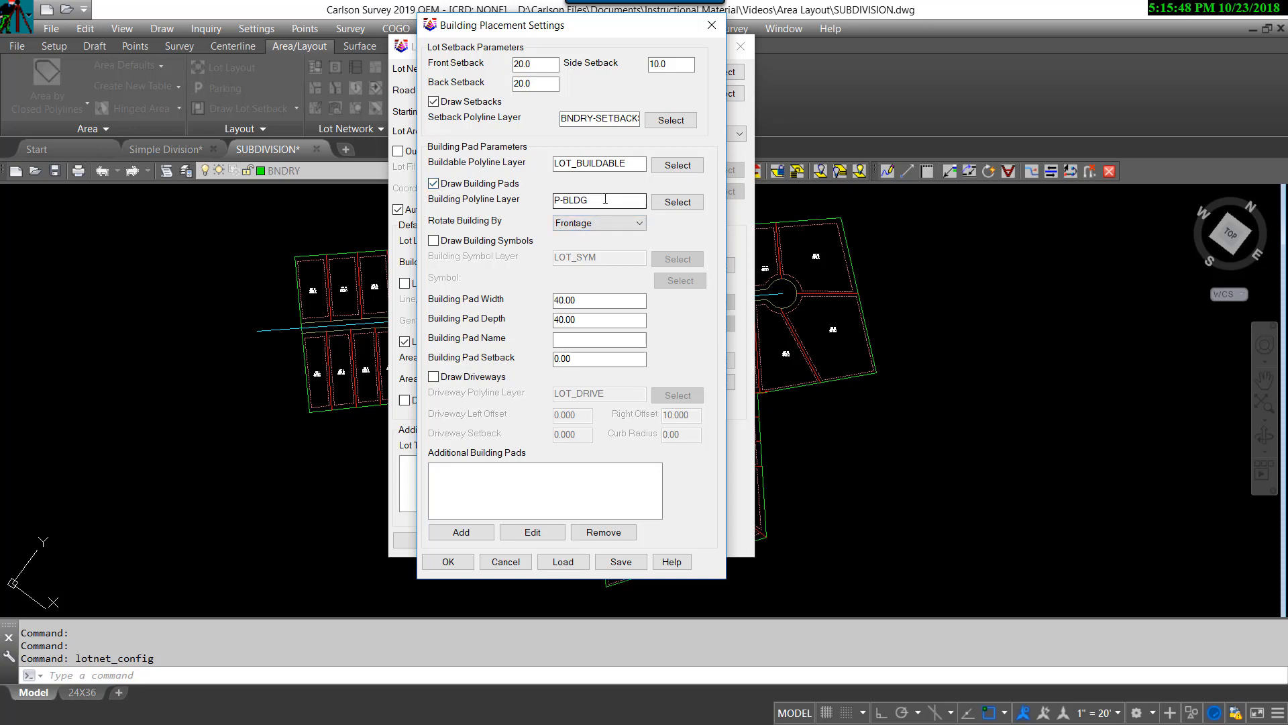
click(631, 222)
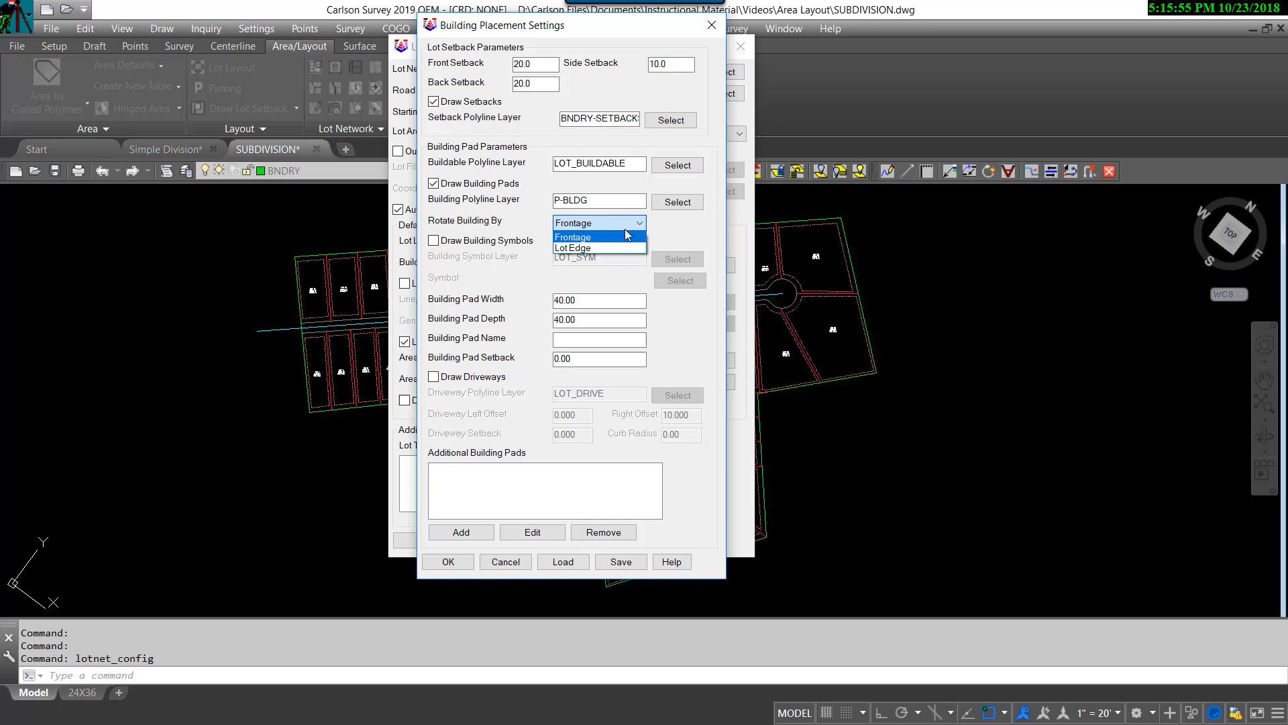
click(626, 235)
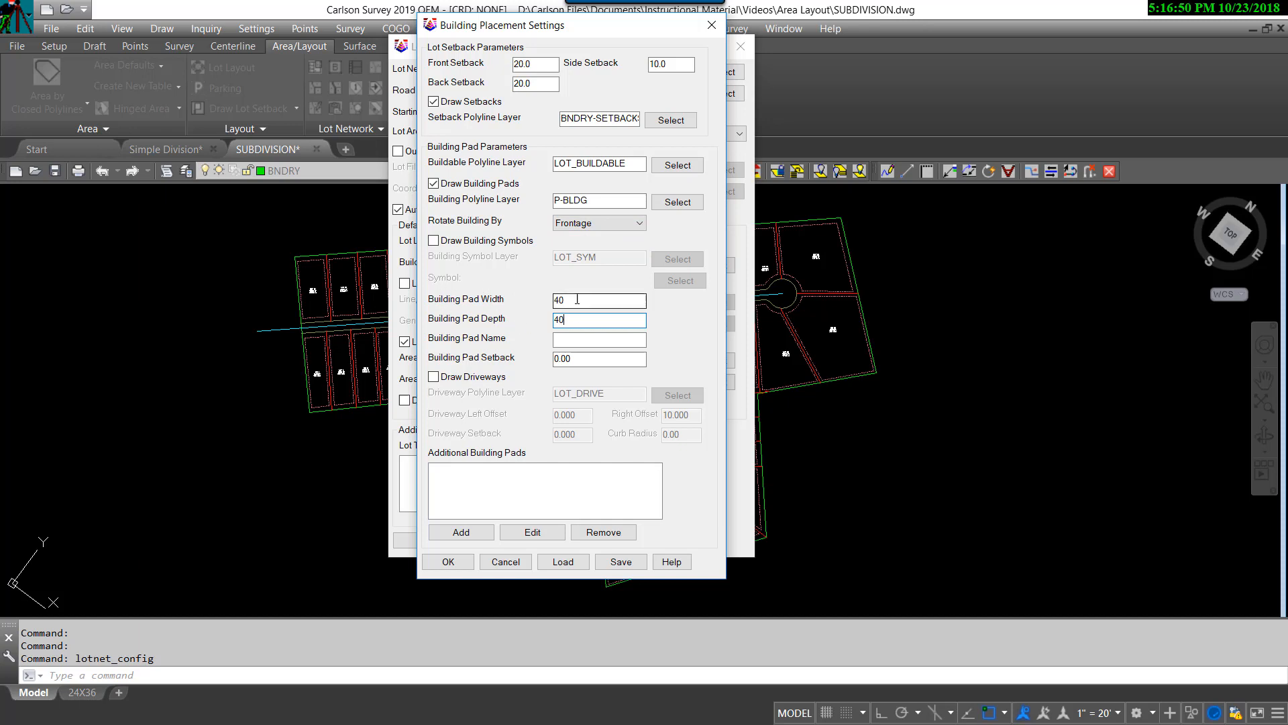
Step: Set the main building pad to 80 wide and 40 deep, and name it HOUSE 80X40
double_click(577, 299)
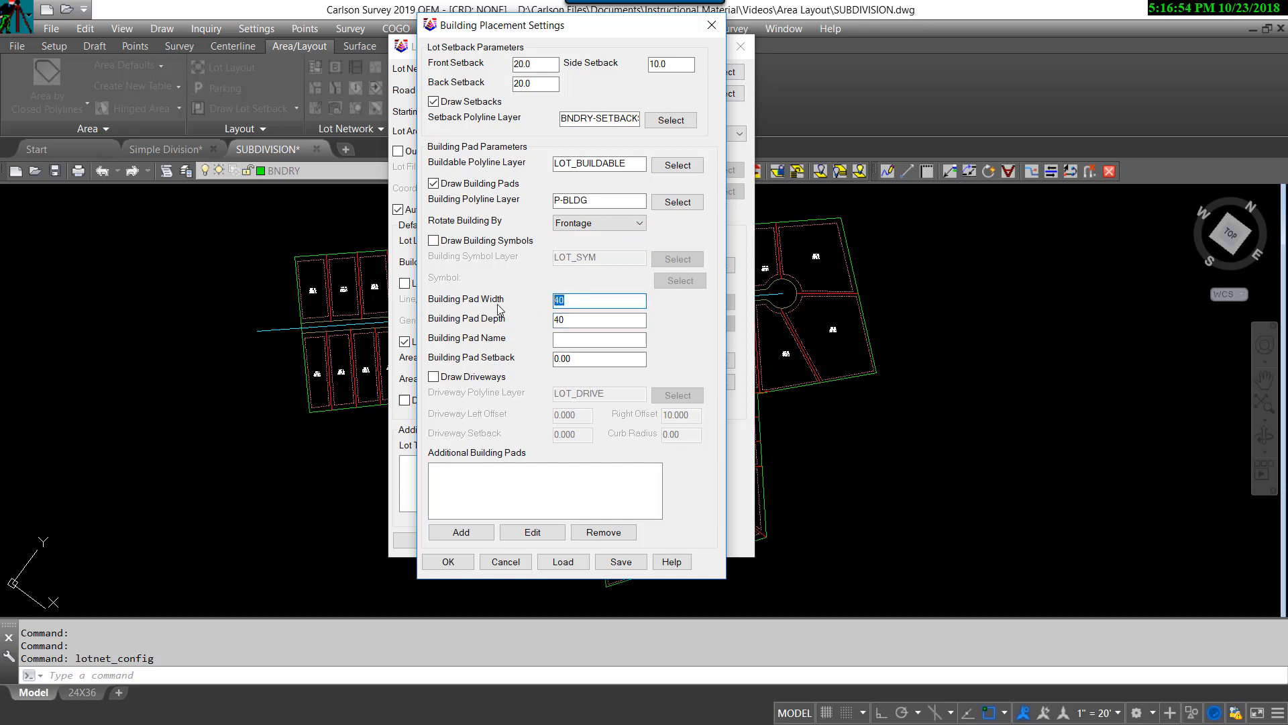
text(80)
click(592, 339)
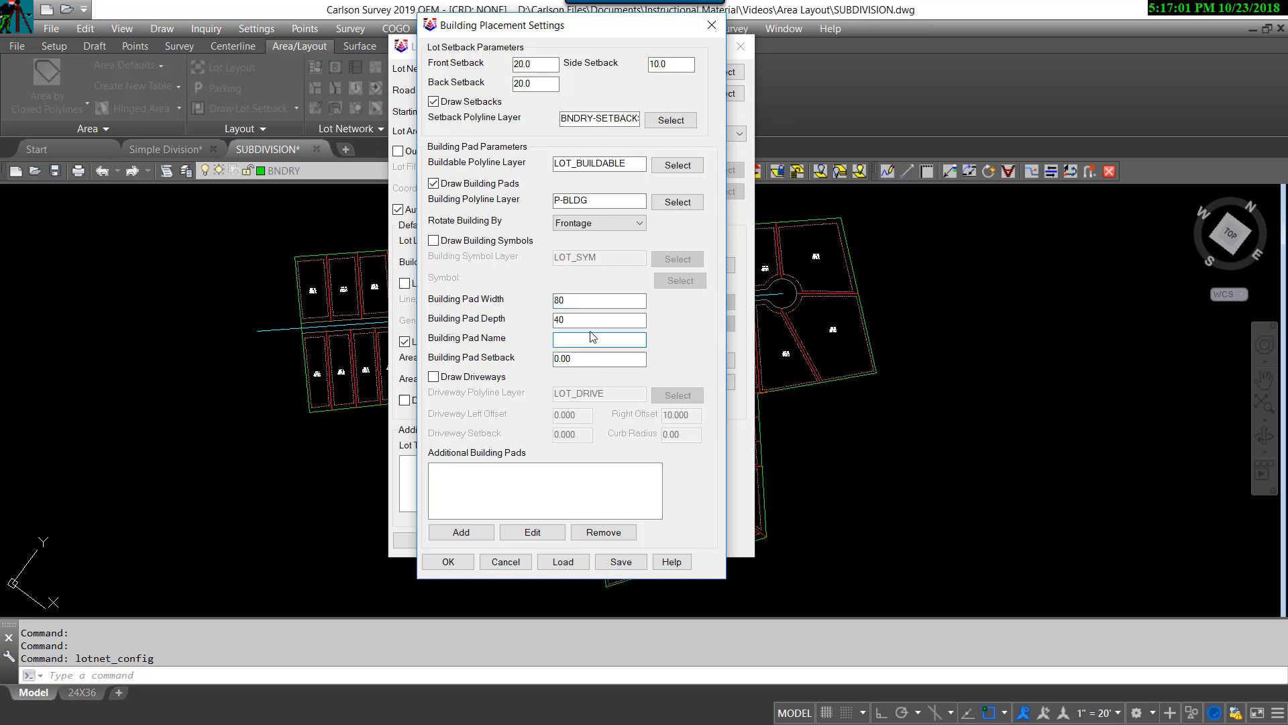
text(HOUSE)
text( XX)
Step: Add an additional building pad 75 wide and 40 deep, named HOUSE 75X40
click(469, 534)
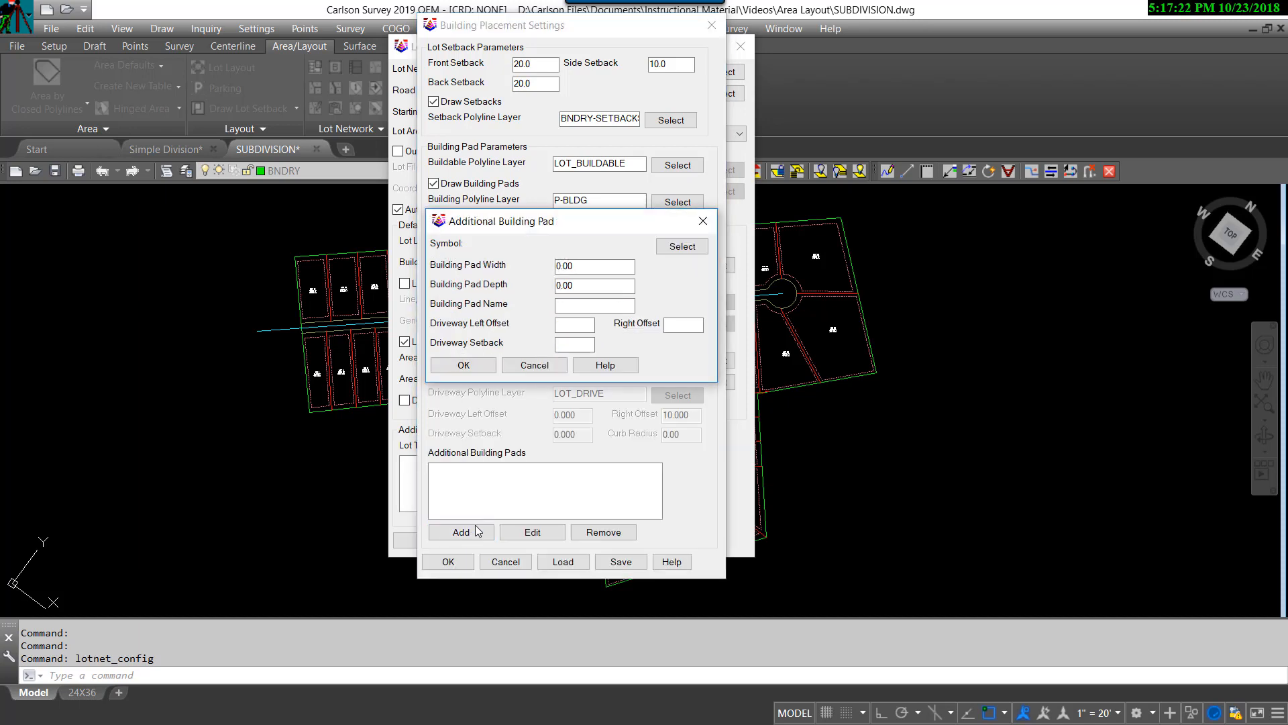
double_click(592, 265)
text(75)
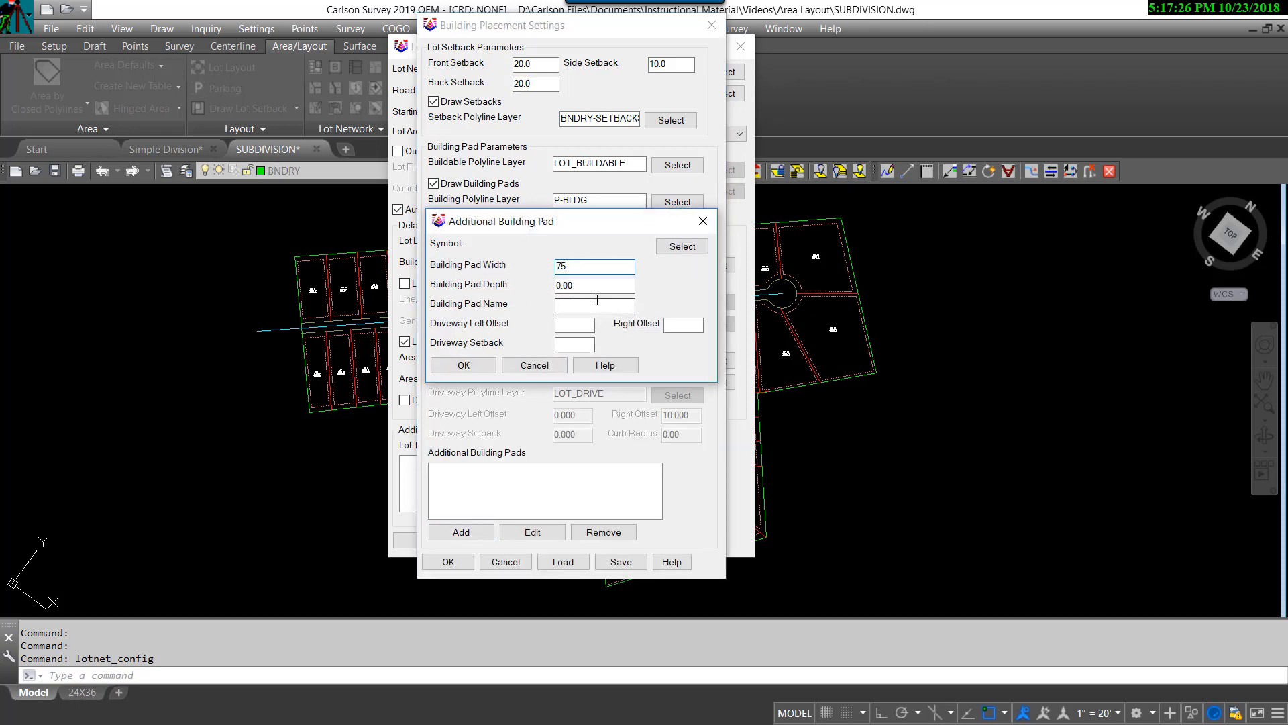
key(Tab)
text(40)
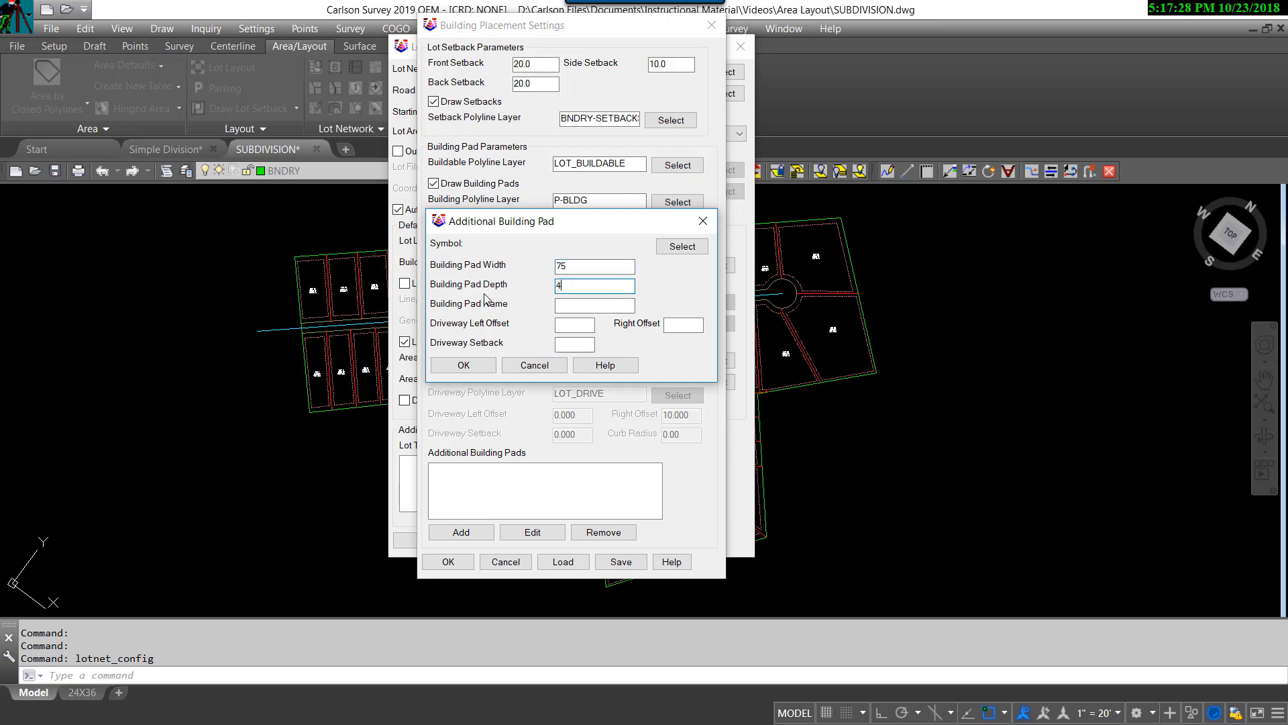
click(590, 307)
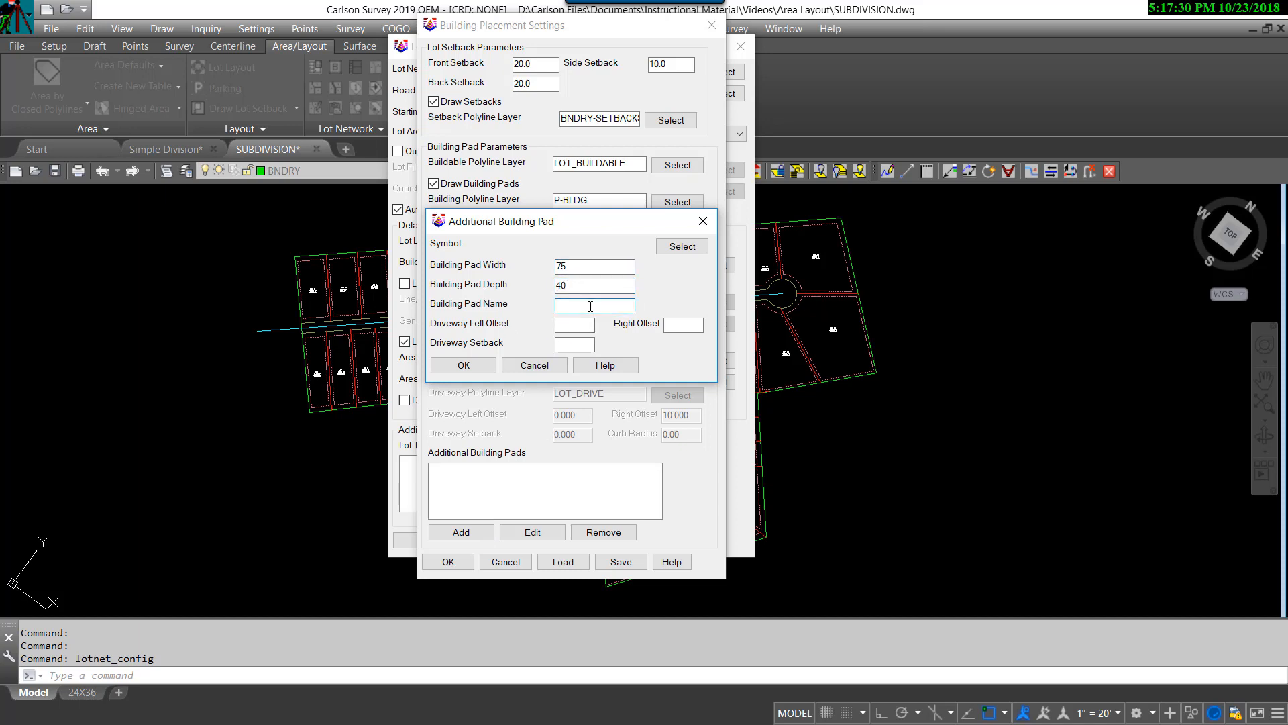
text(HOUSE75X40)
key(Return)
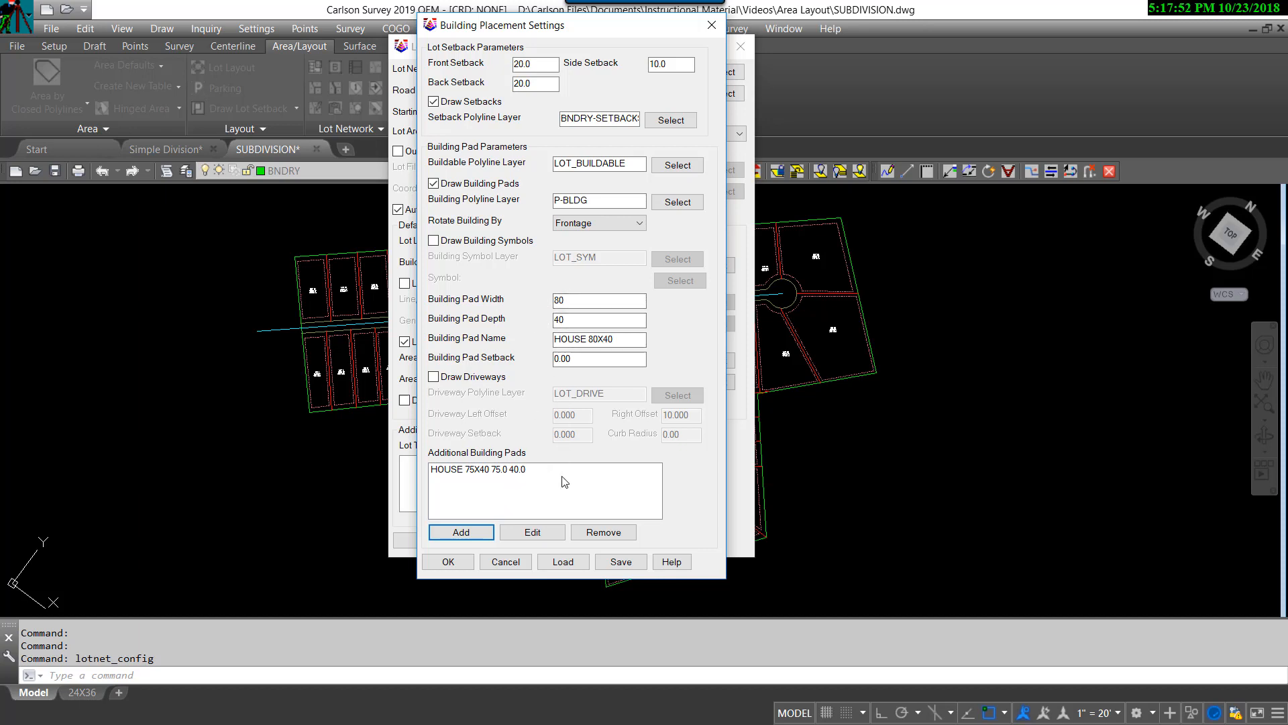
Step: Accept the building placement and lot network settings, and update the lot network to draw the building pads
click(449, 564)
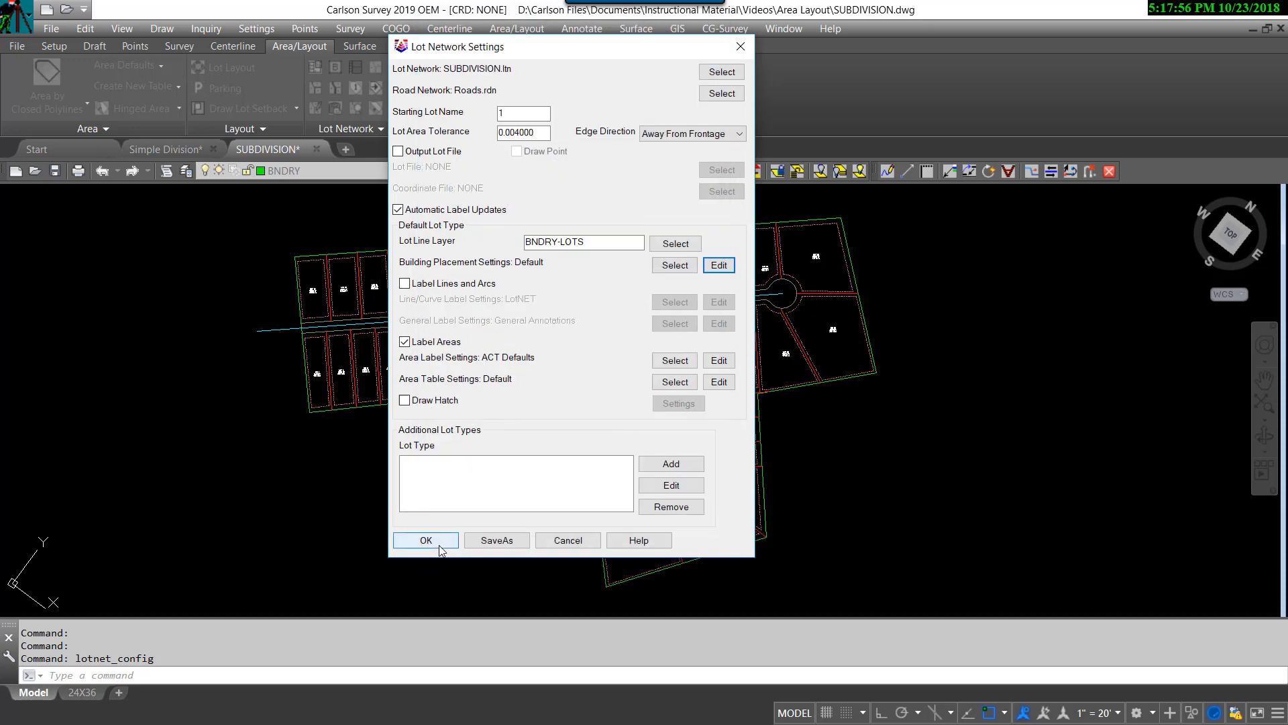
click(440, 546)
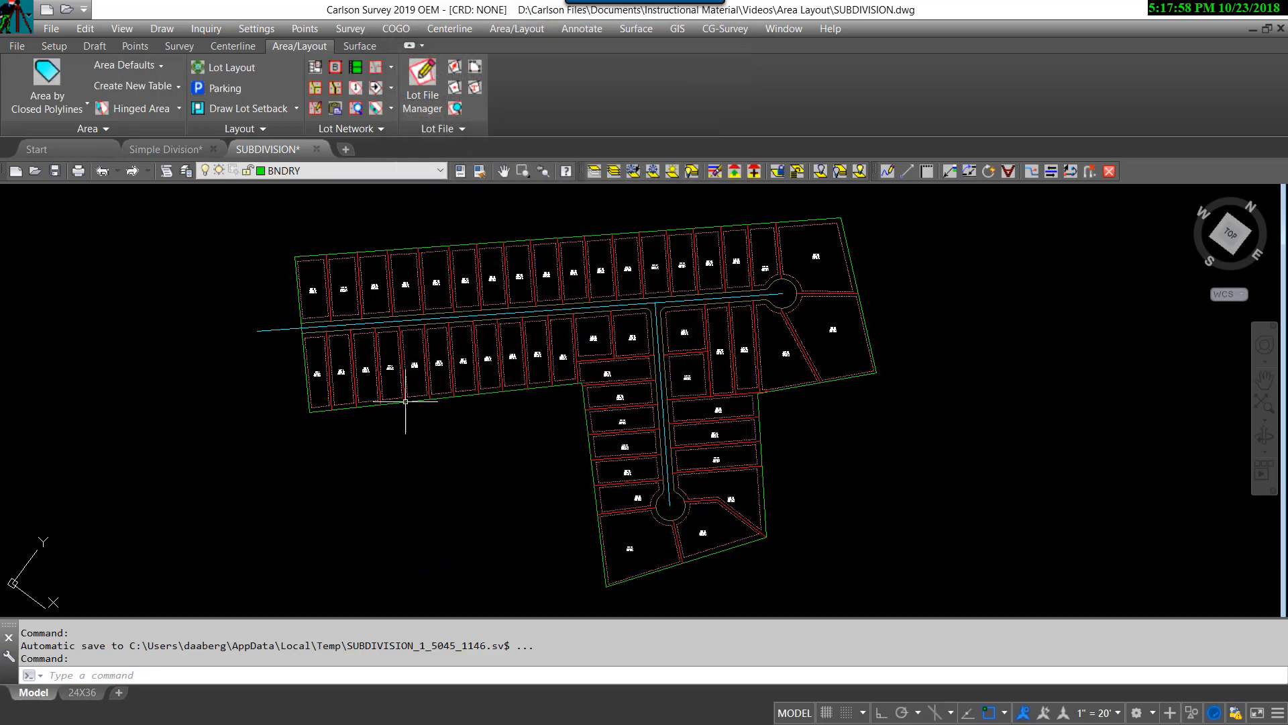
click(315, 108)
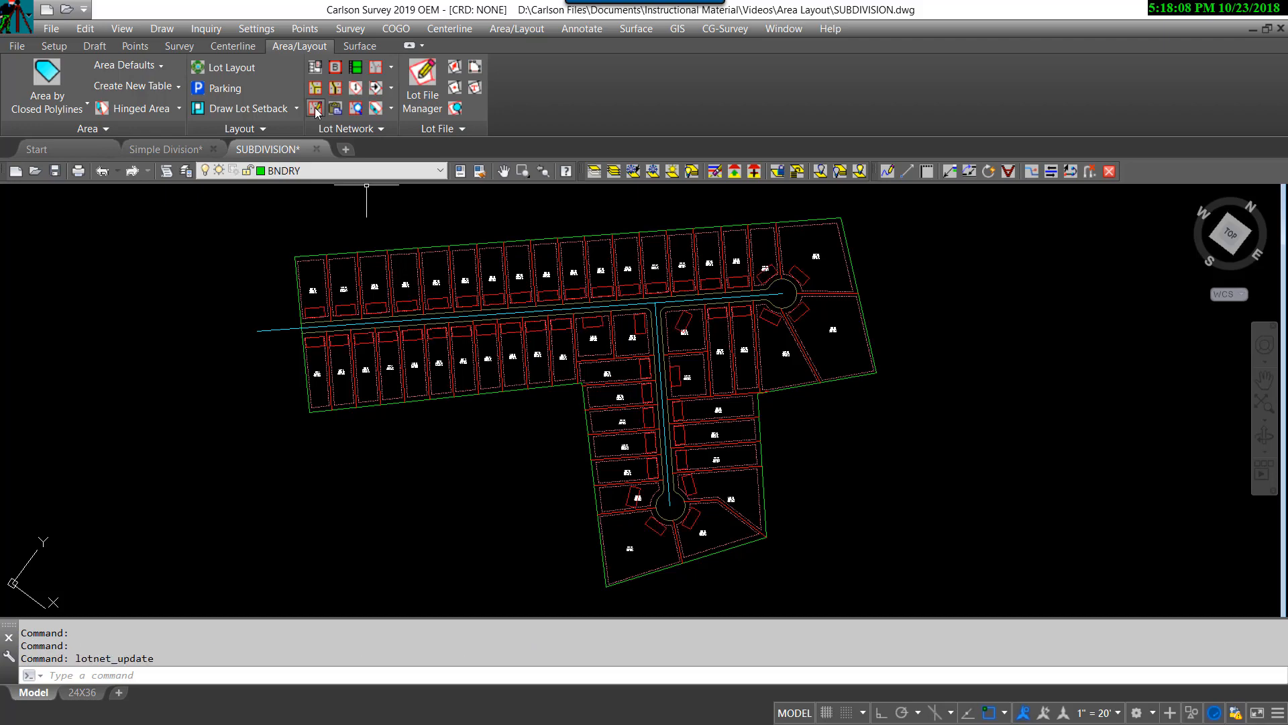
scroll(583, 306, up, 5)
mouse_move(900, 373)
middle_down()
mouse_move(488, 460)
mouse_move(600, 306)
middle_up()
scroll(601, 306, down, 5)
scroll(469, 474, up, 4)
scroll(489, 455, down, 4)
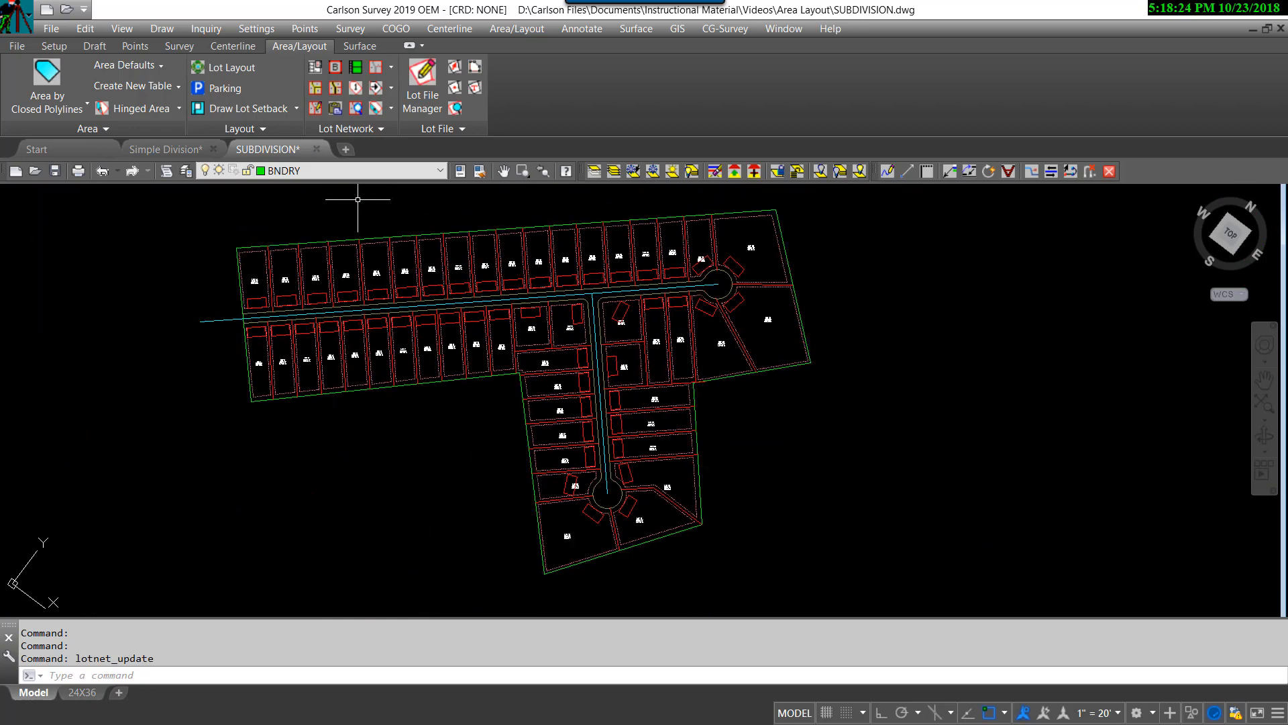
Step: Start the lot network report and add the HOUSE 75X40 and HOUSE 80X40 fields to its used fields
click(335, 108)
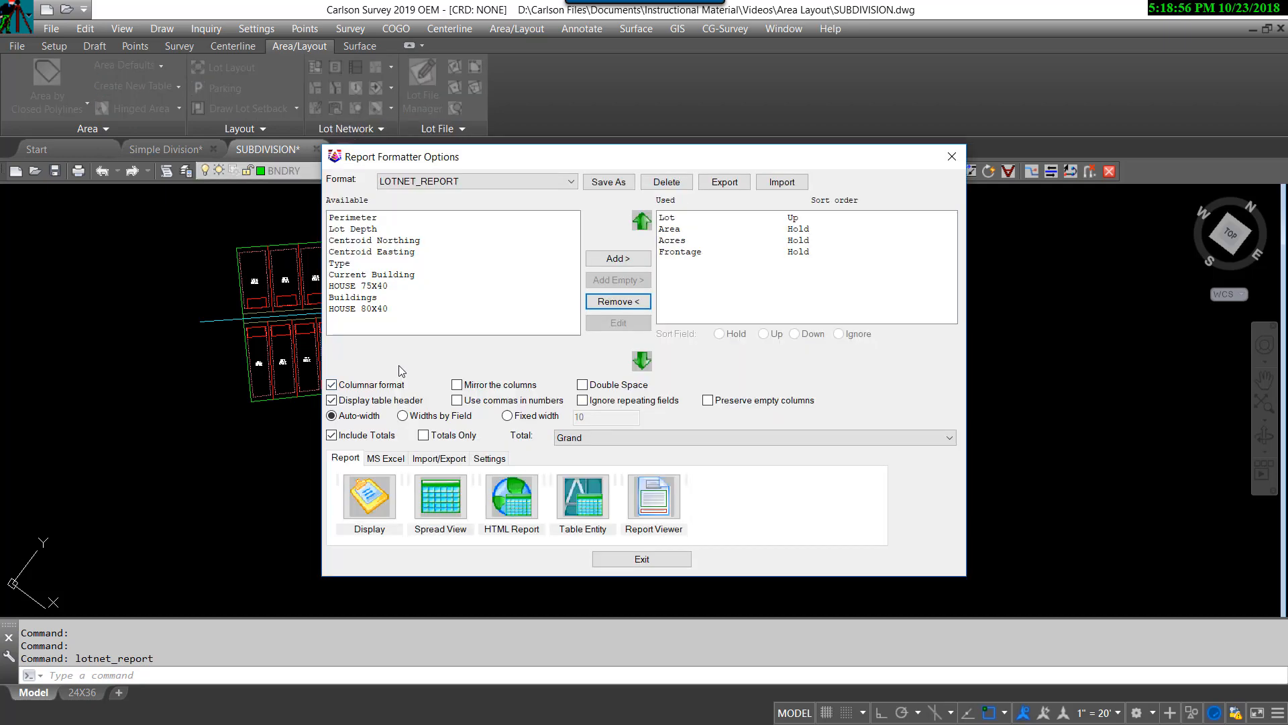
click(362, 287)
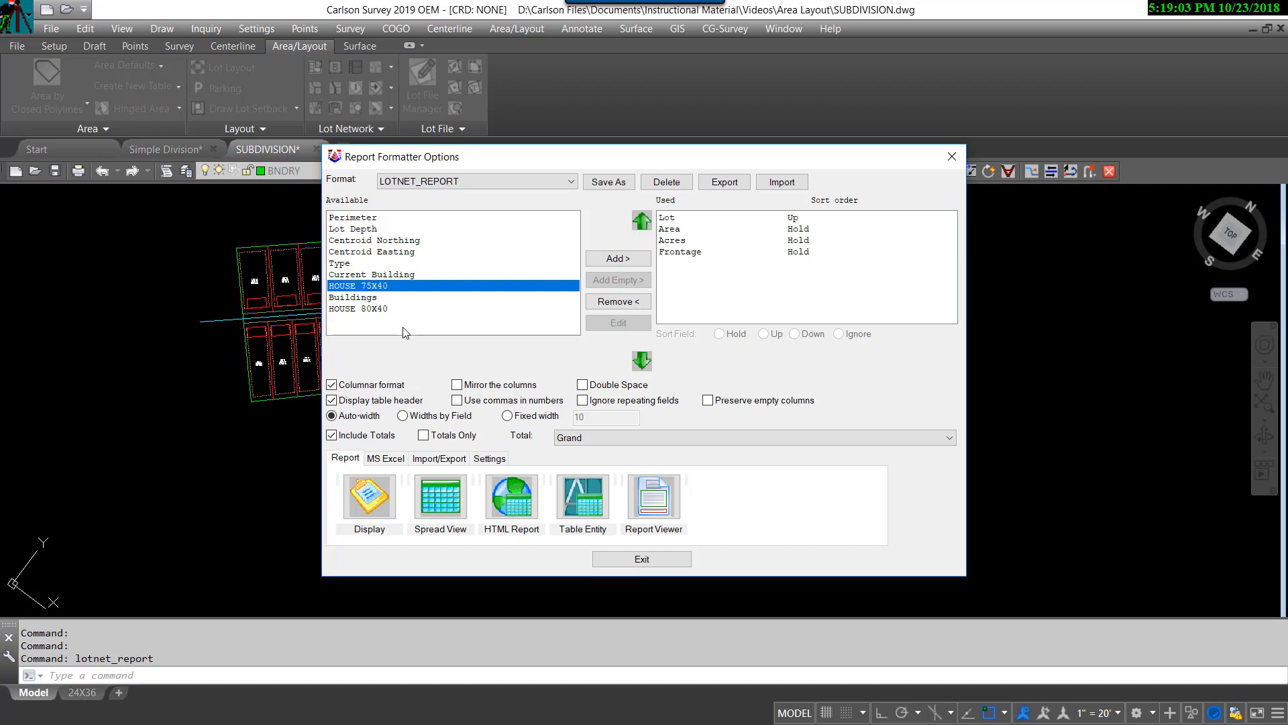
click(619, 260)
click(373, 298)
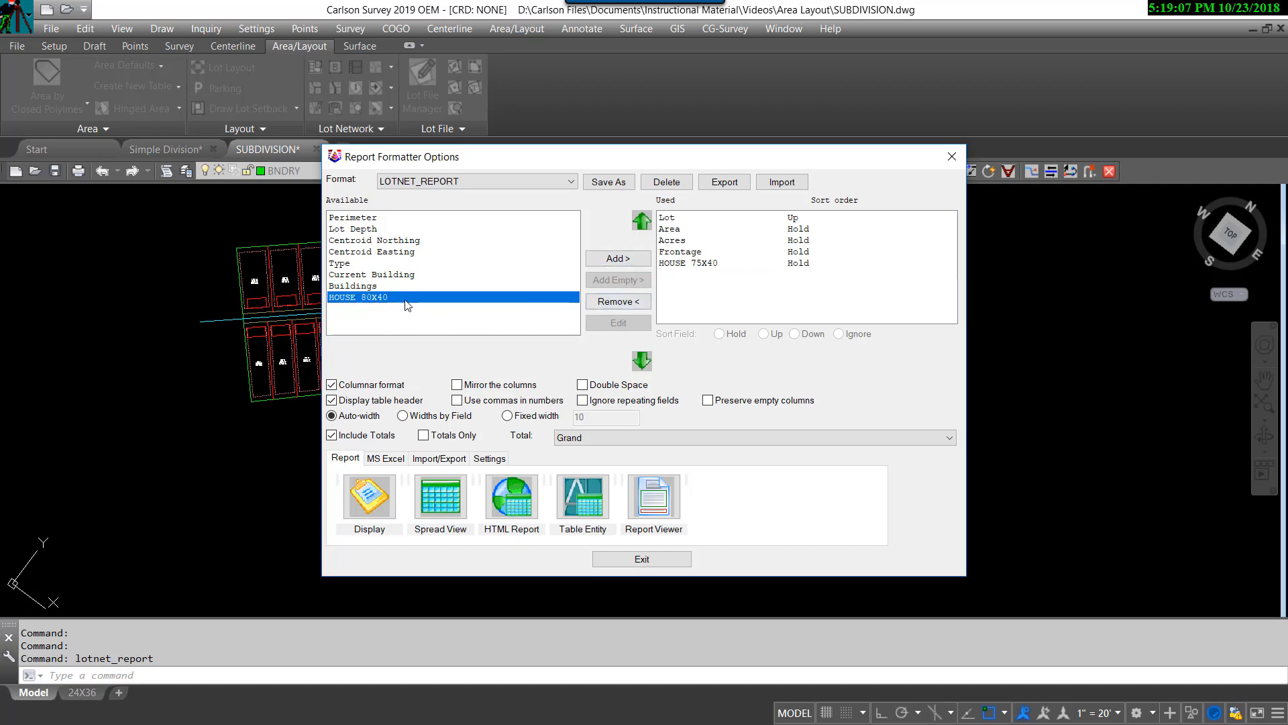
click(617, 259)
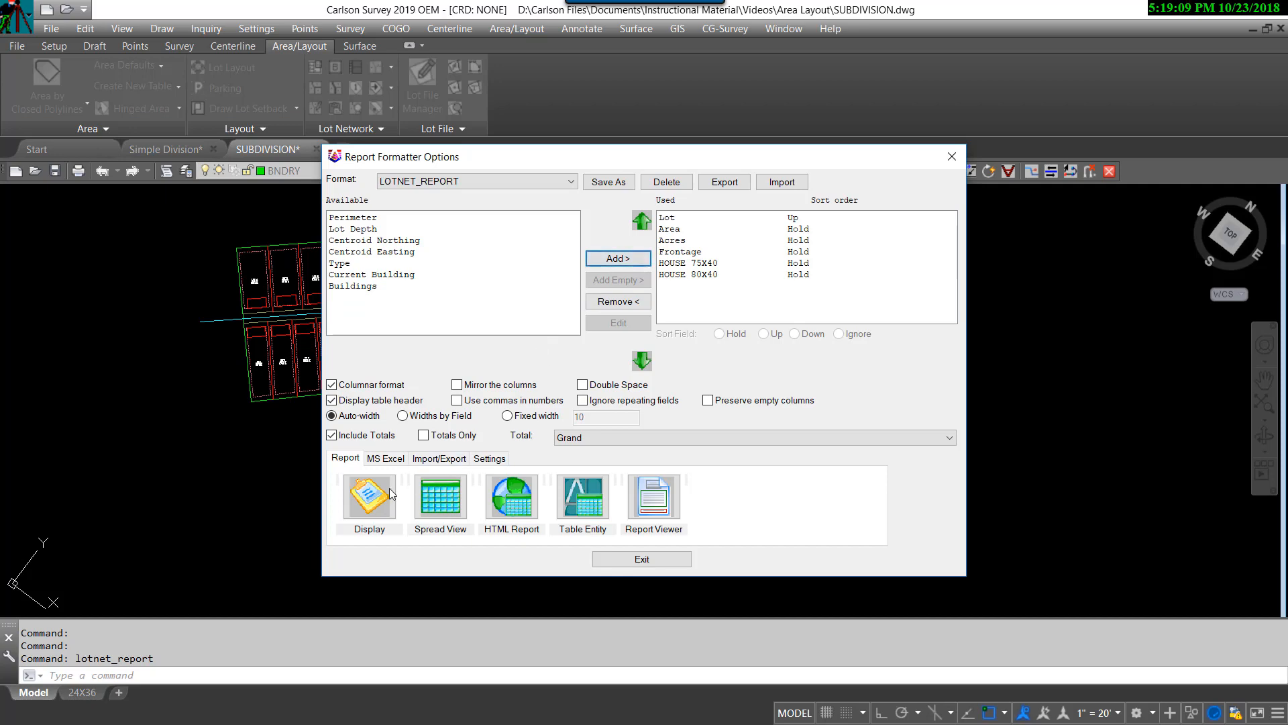
Step: Display the report to review which house pad is placed on each lot, and start the lot inspector
click(368, 506)
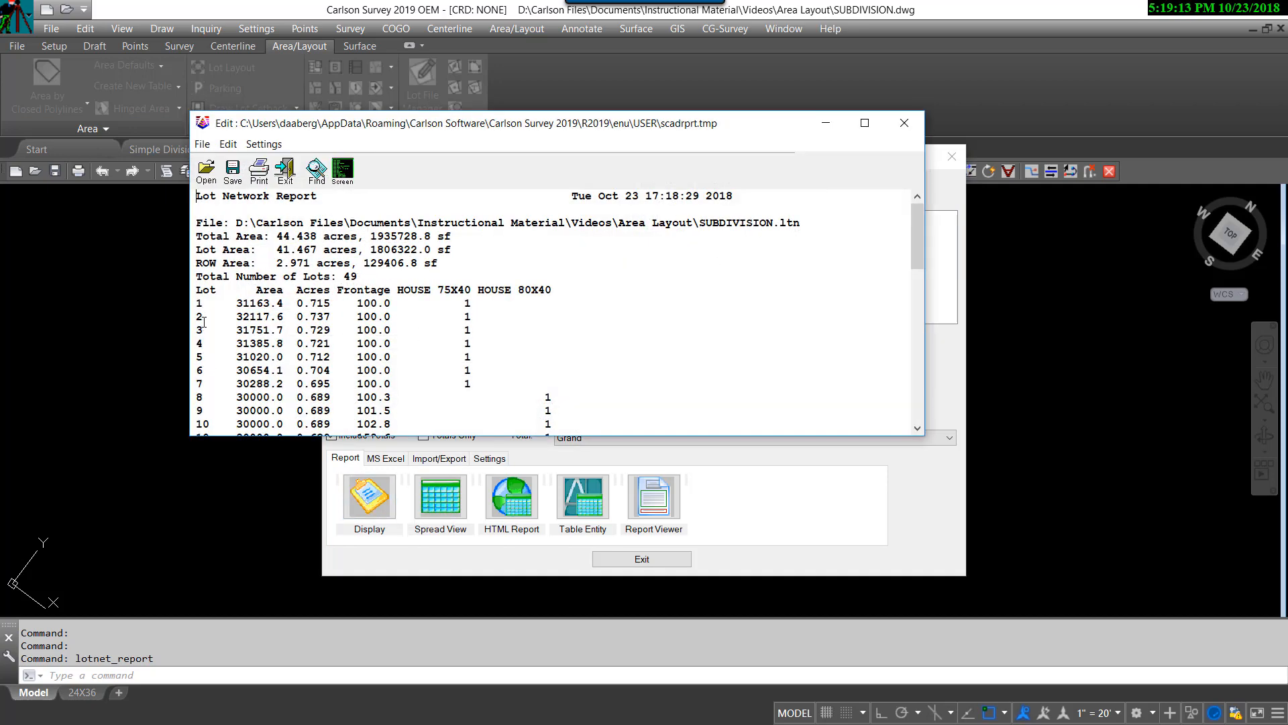
scroll(468, 302, down, 2)
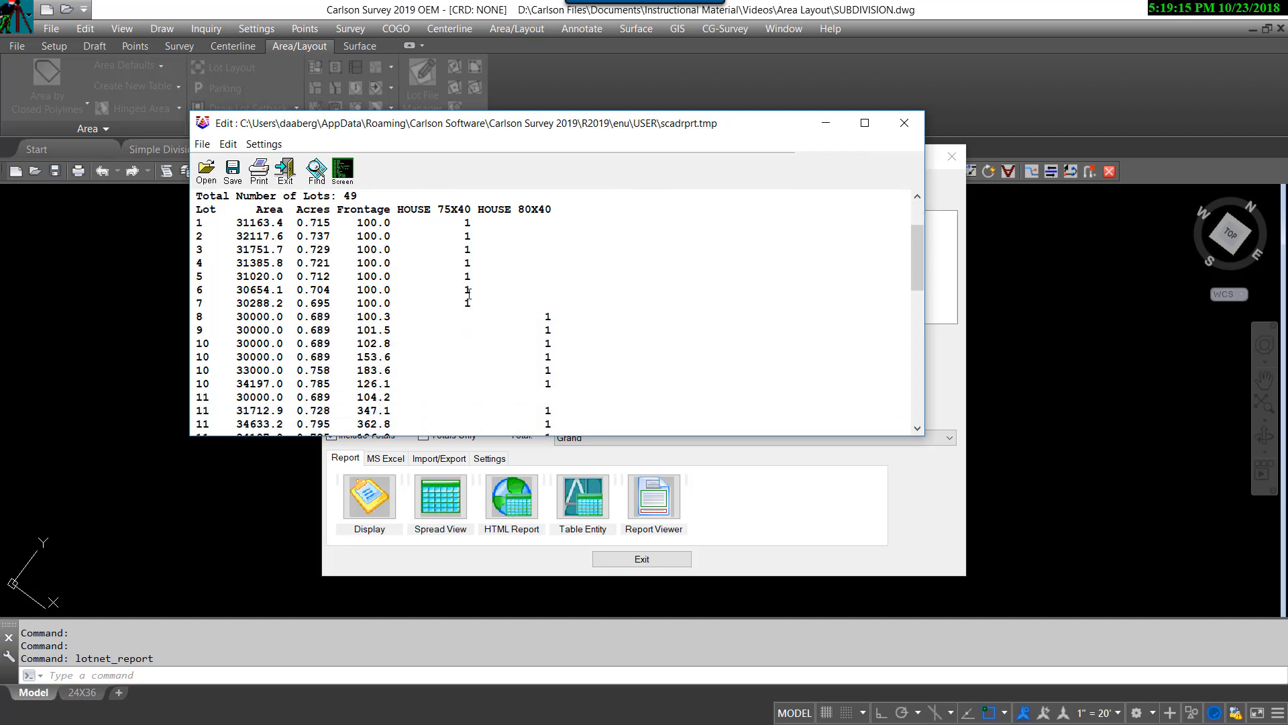
scroll(469, 293, down, 1)
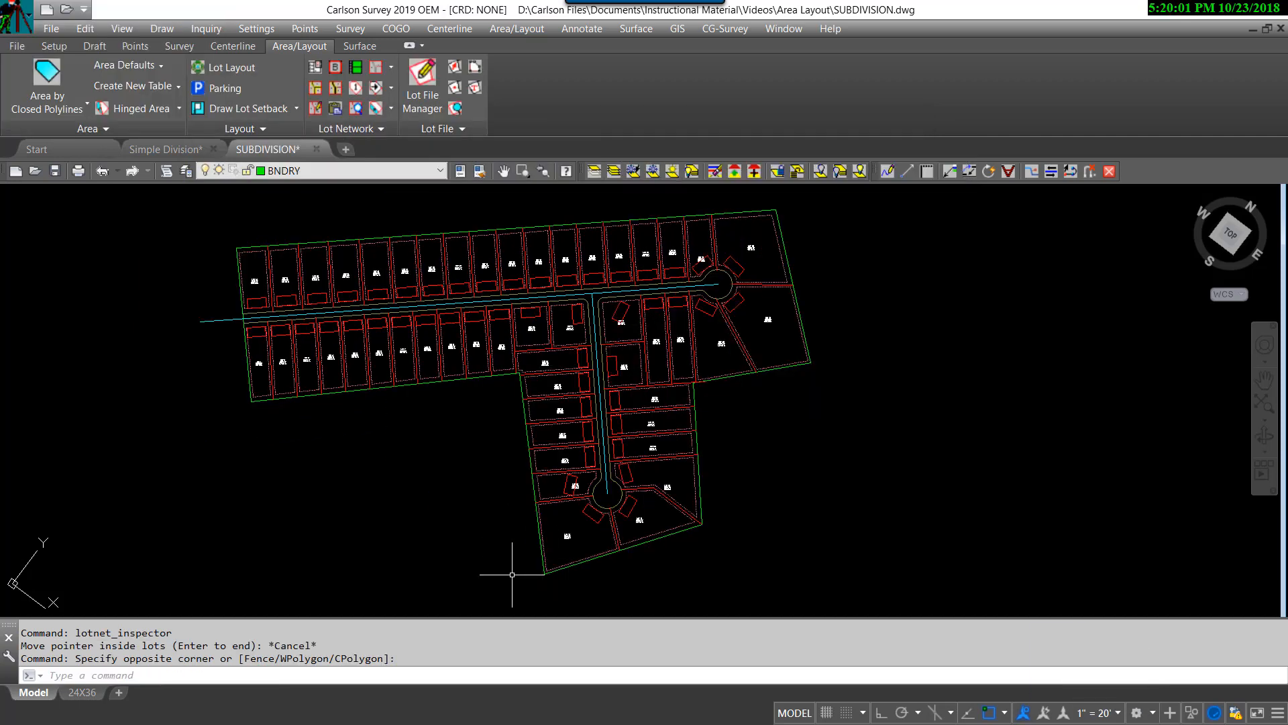
click(355, 108)
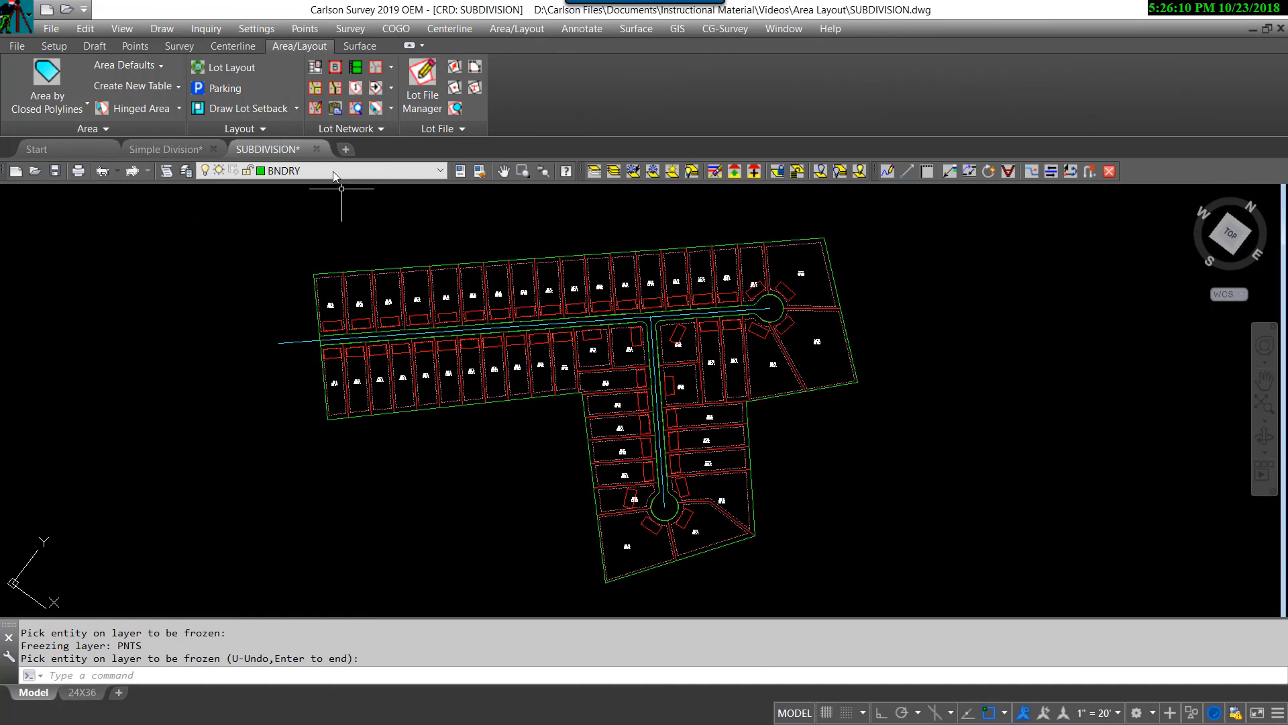
Step: Turn on Label Lines and Arcs in the lot network settings, using LotNET.aan for line/curve labels and General Annotations.adf for general labels
click(314, 68)
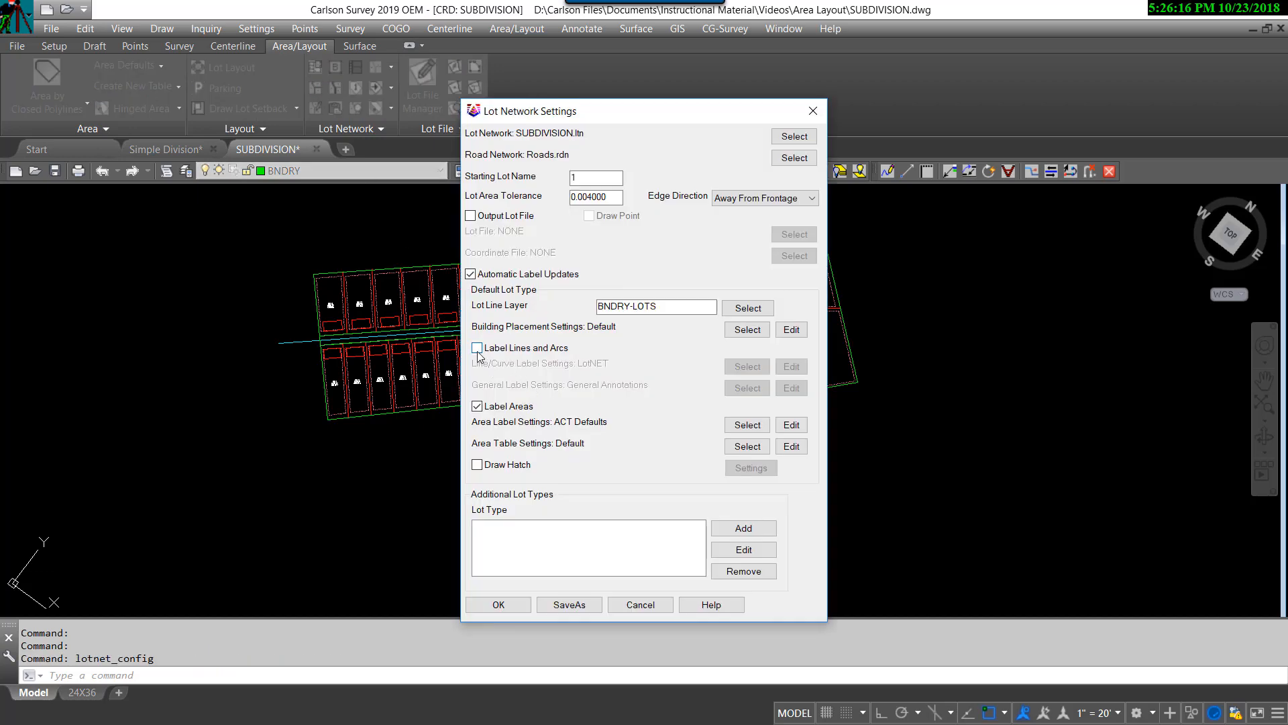
click(477, 348)
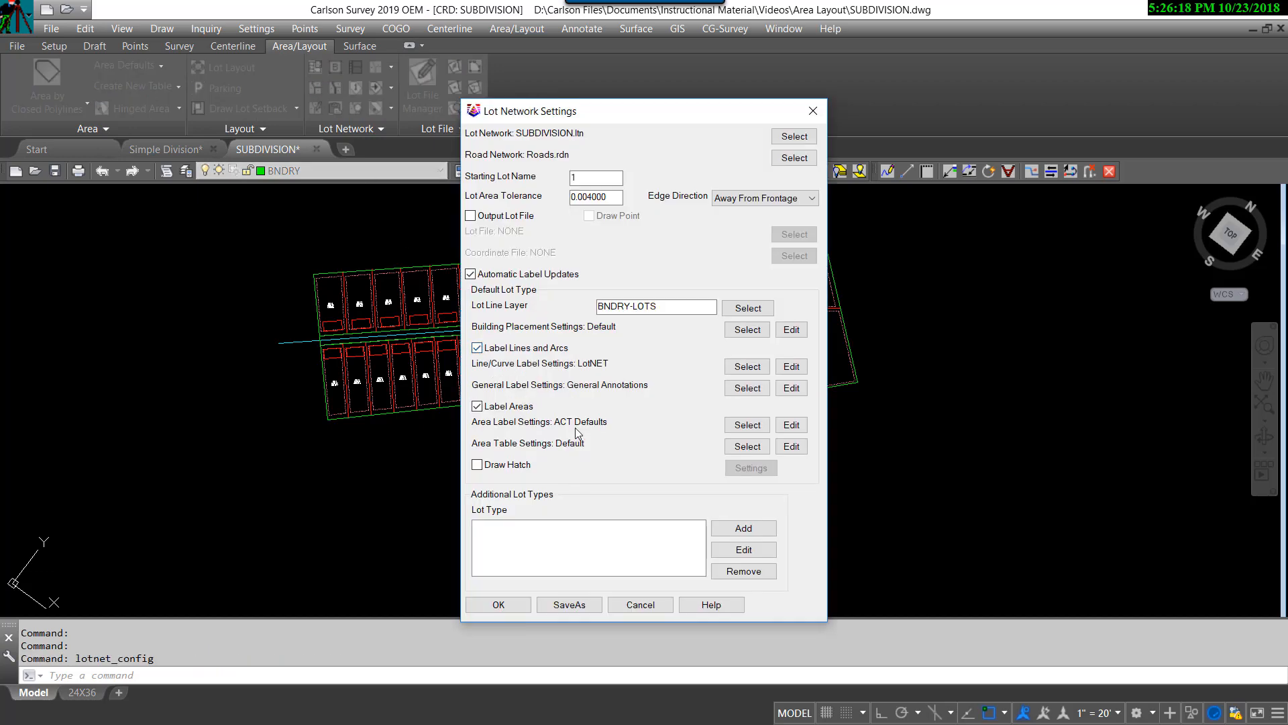
click(747, 367)
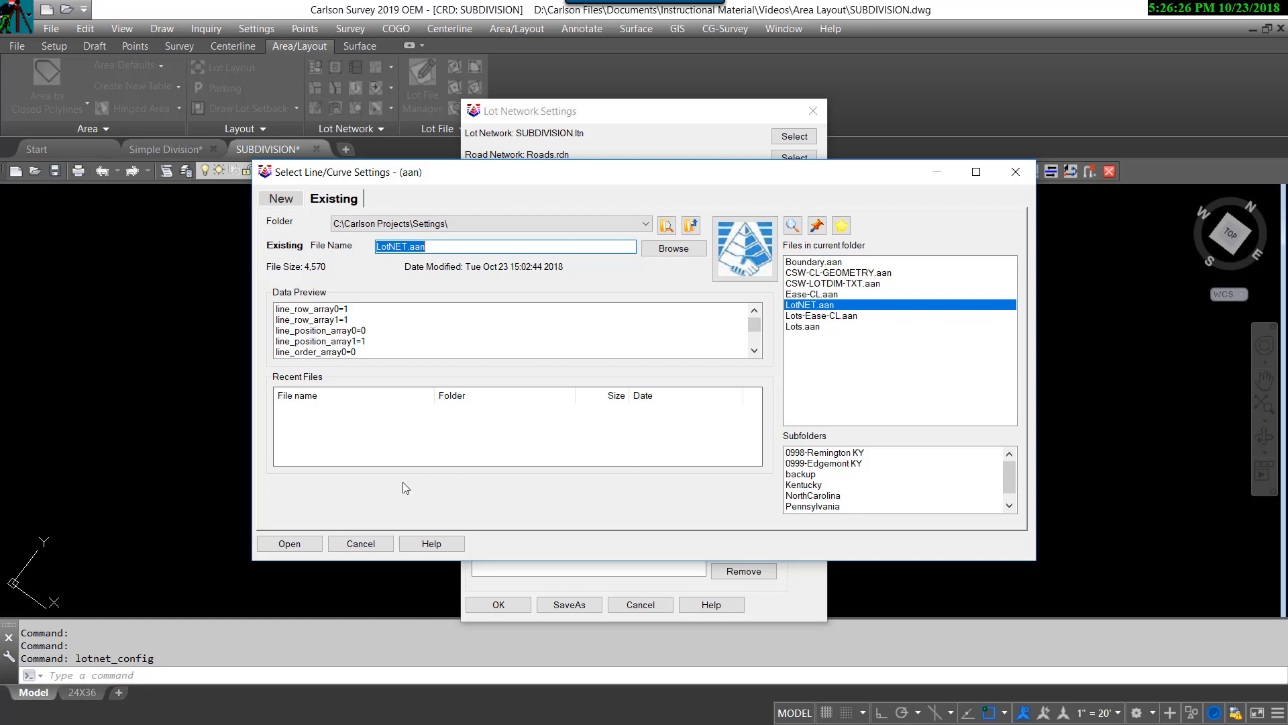
click(299, 544)
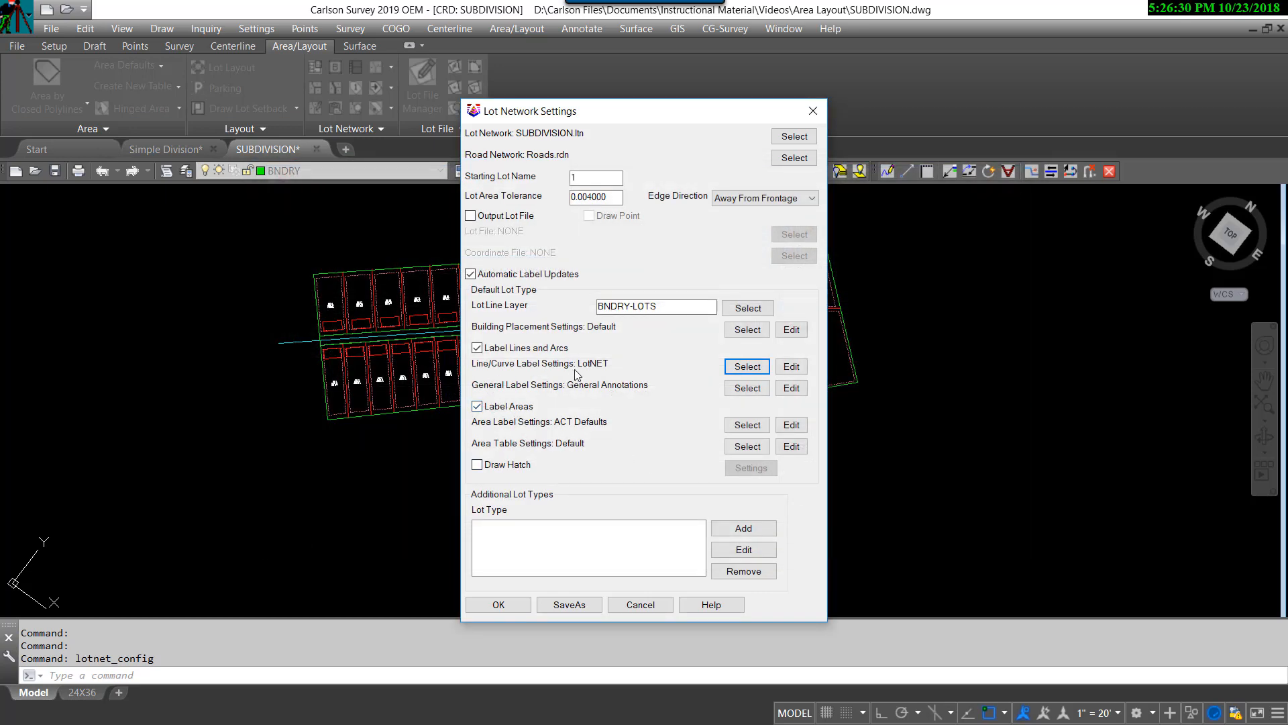
click(746, 388)
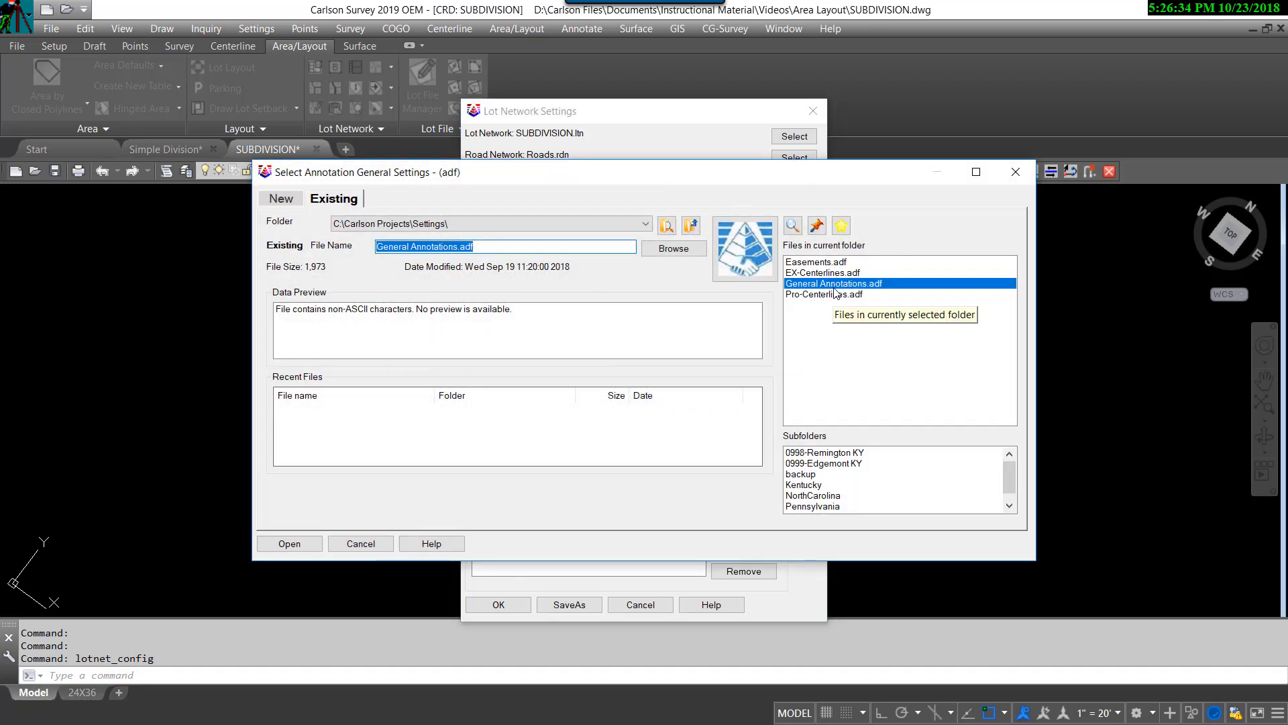
click(301, 542)
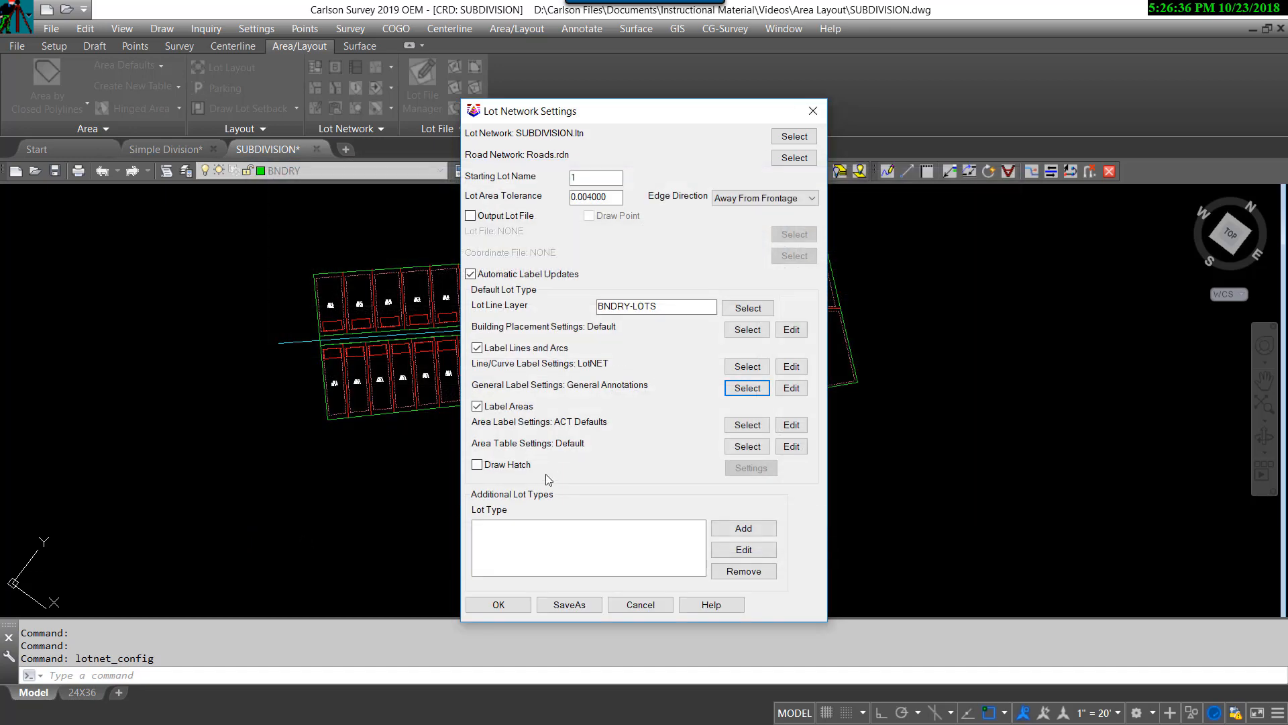
Step: Review the line/curve label options with common angles combined as Series and Total Distances on, and accept the lot network settings
click(792, 366)
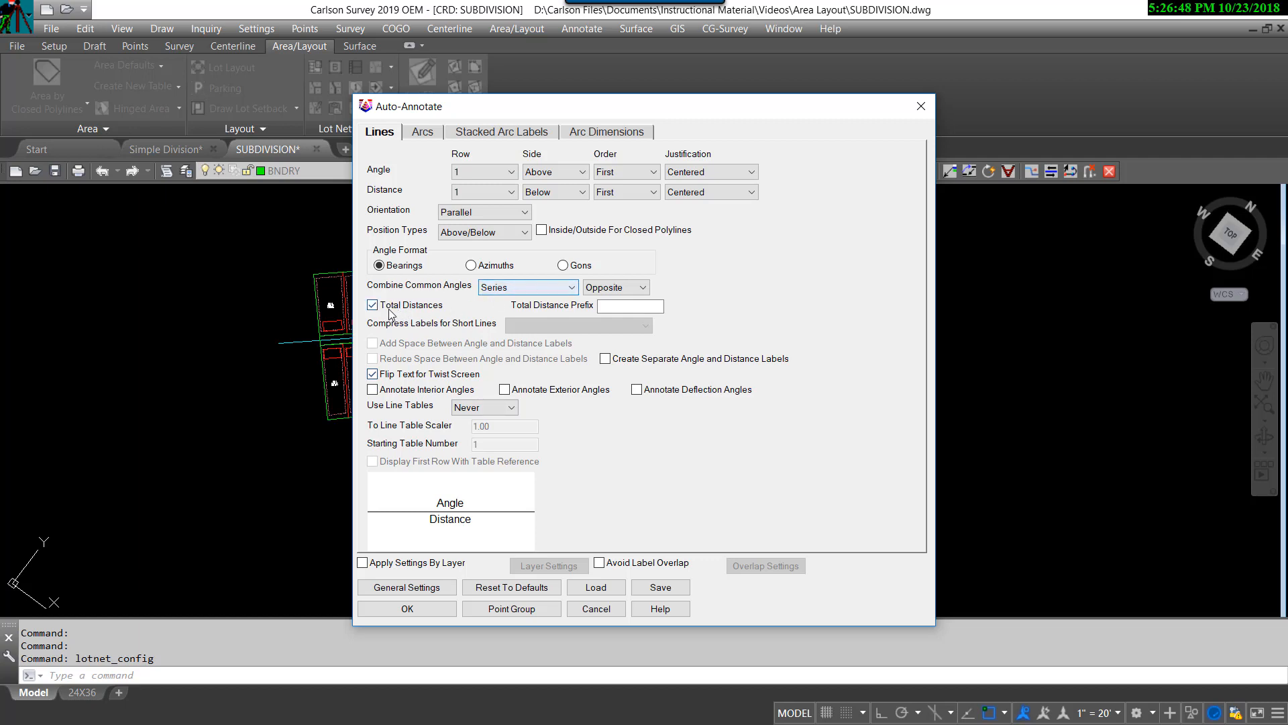
click(430, 610)
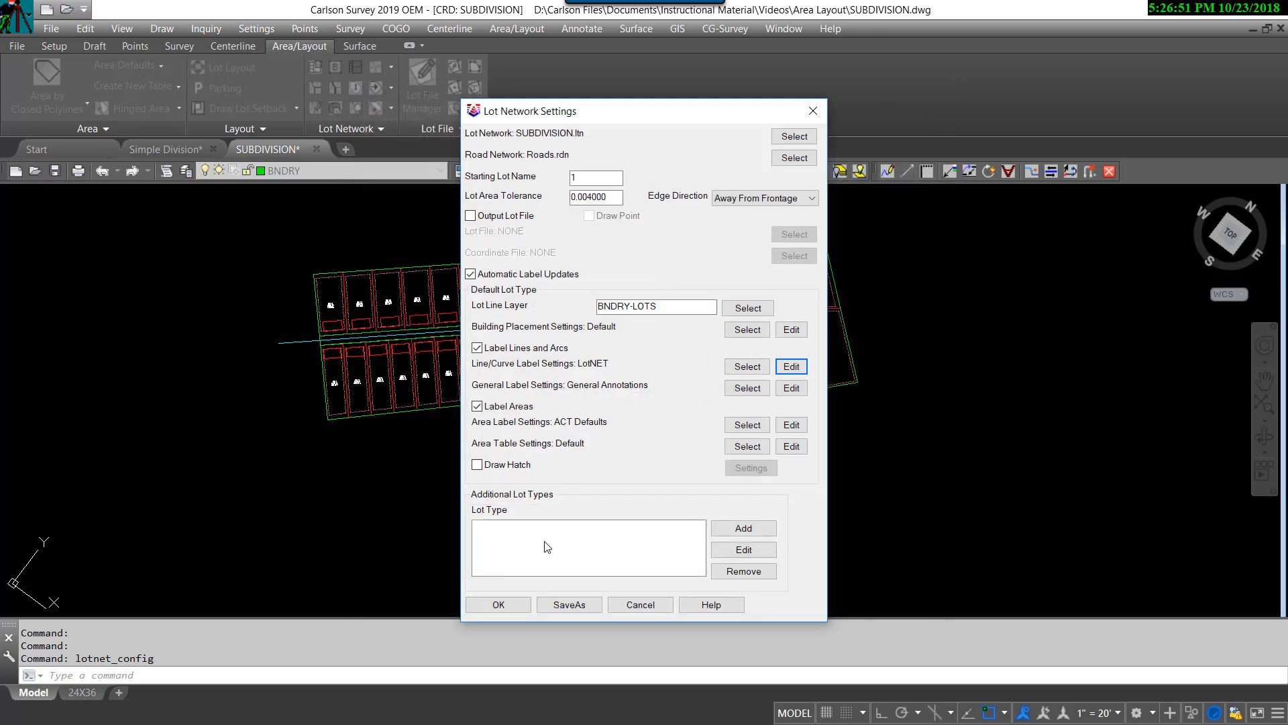
click(519, 608)
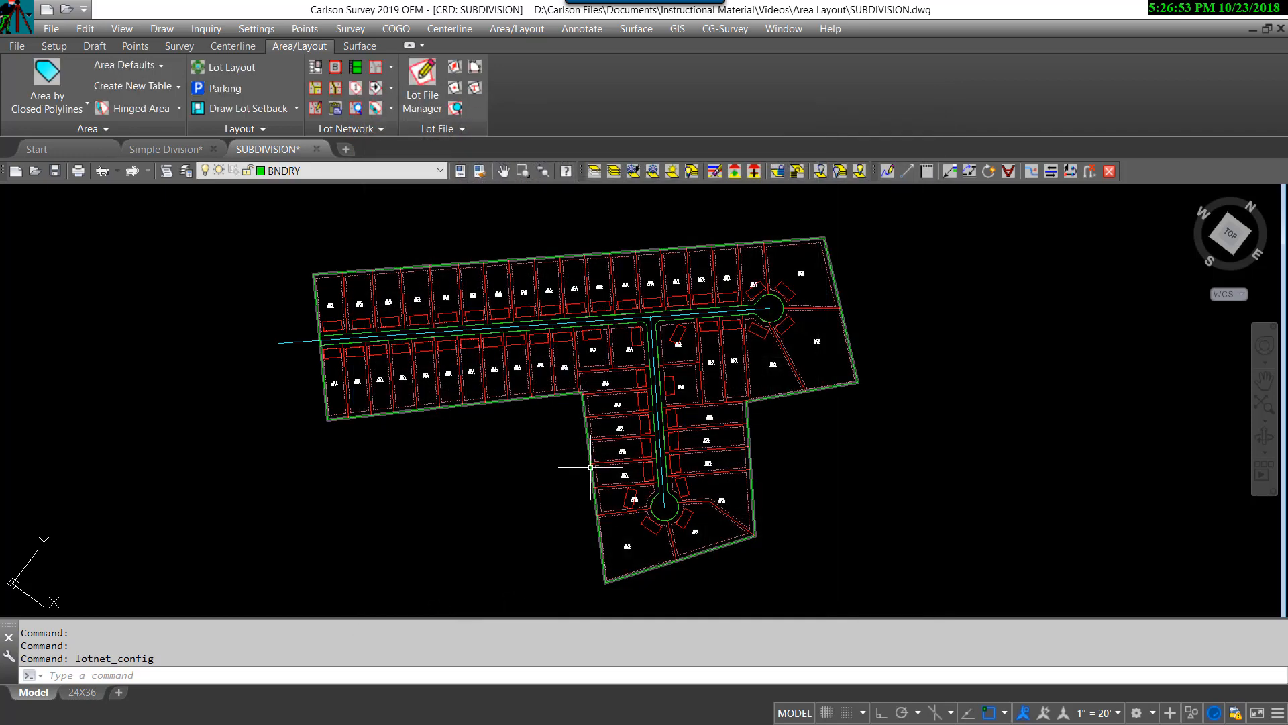
Step: Update the lot network to draw the line and arc labels, and inspect them along the northern lots
click(315, 109)
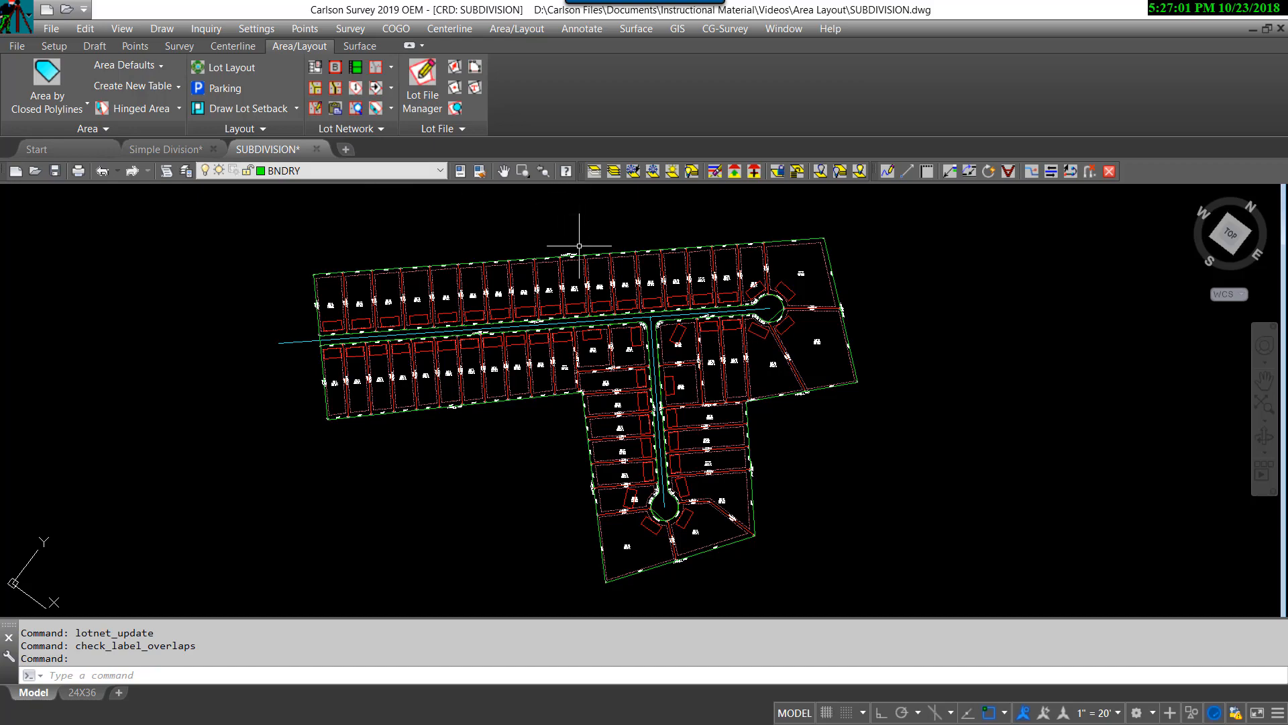
scroll(579, 248, up, 5)
scroll(579, 248, up, 3)
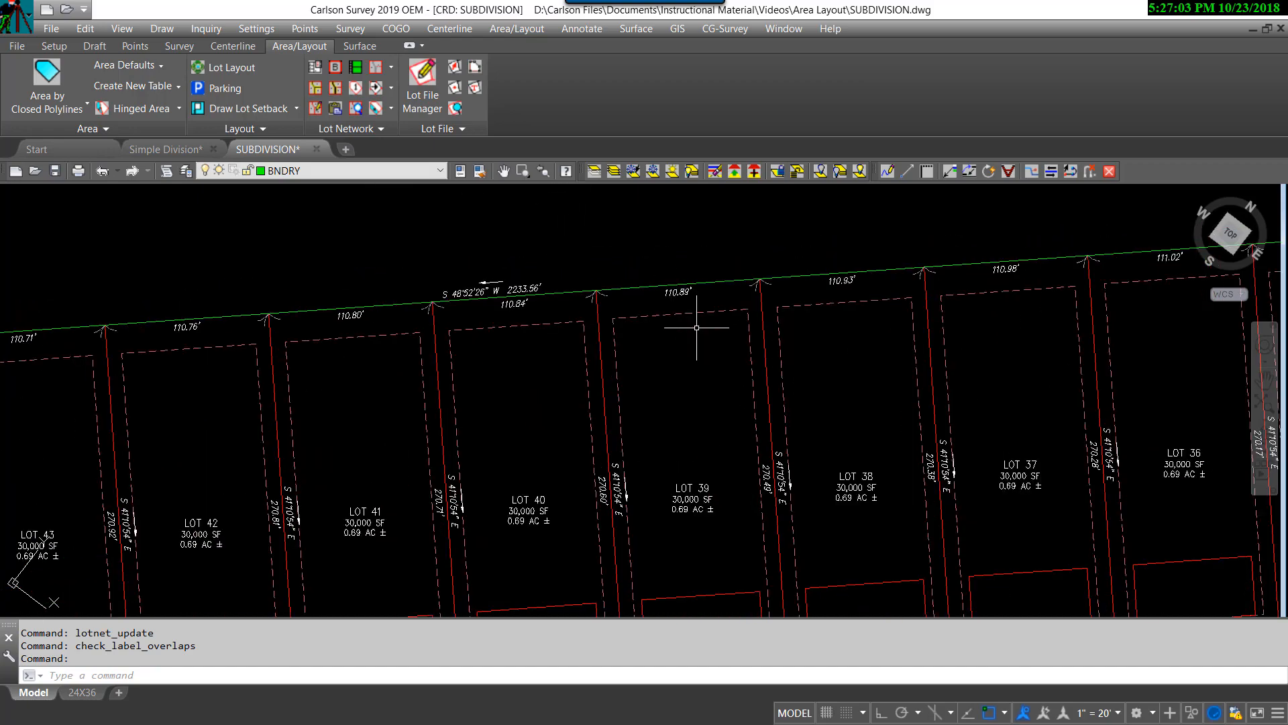
Step: Start outputting the lot network to a lot file named SUBDIVISION, with SUBDIVISION as the output coordinate file
scroll(524, 336, down, 2)
scroll(431, 353, up, 1)
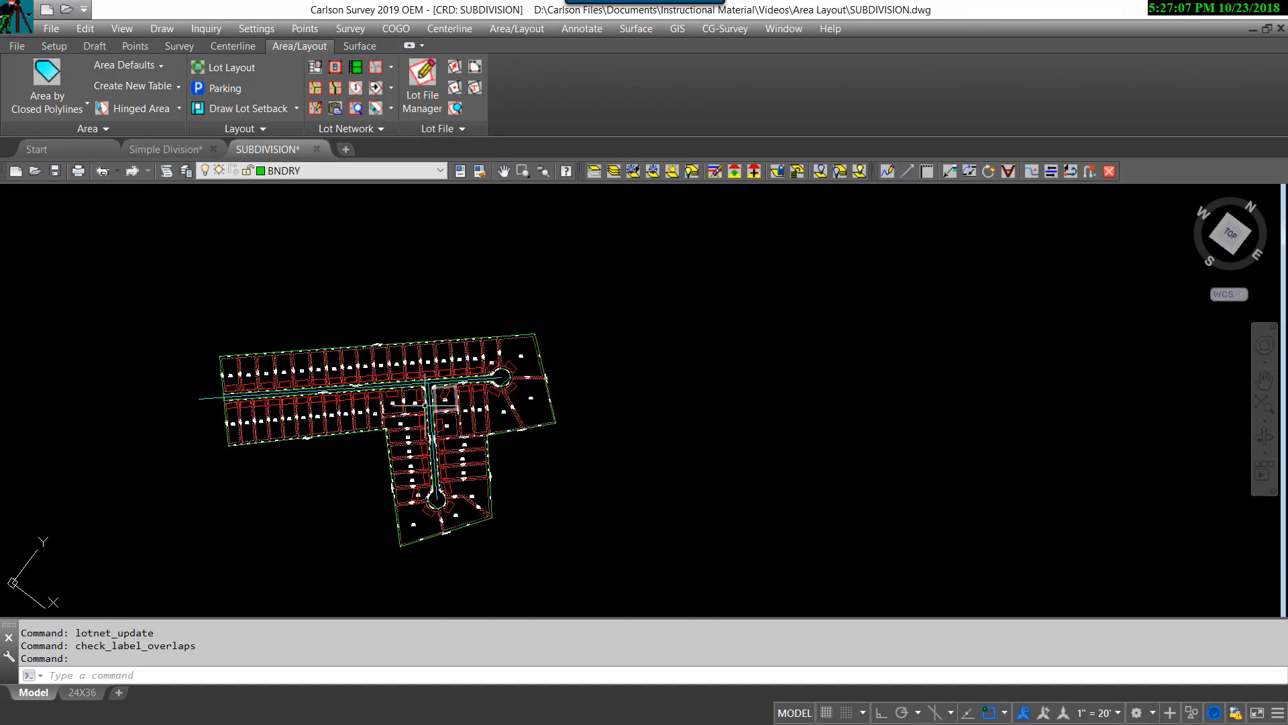
scroll(425, 404, up, 3)
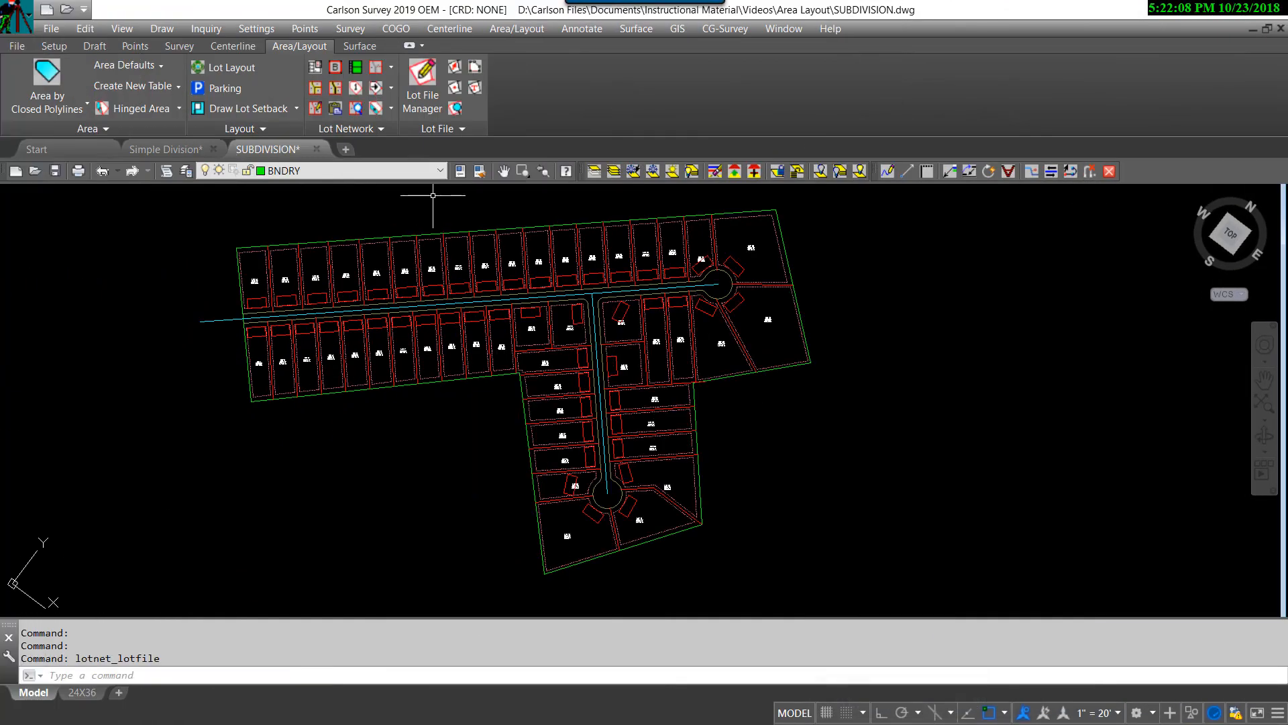
click(511, 30)
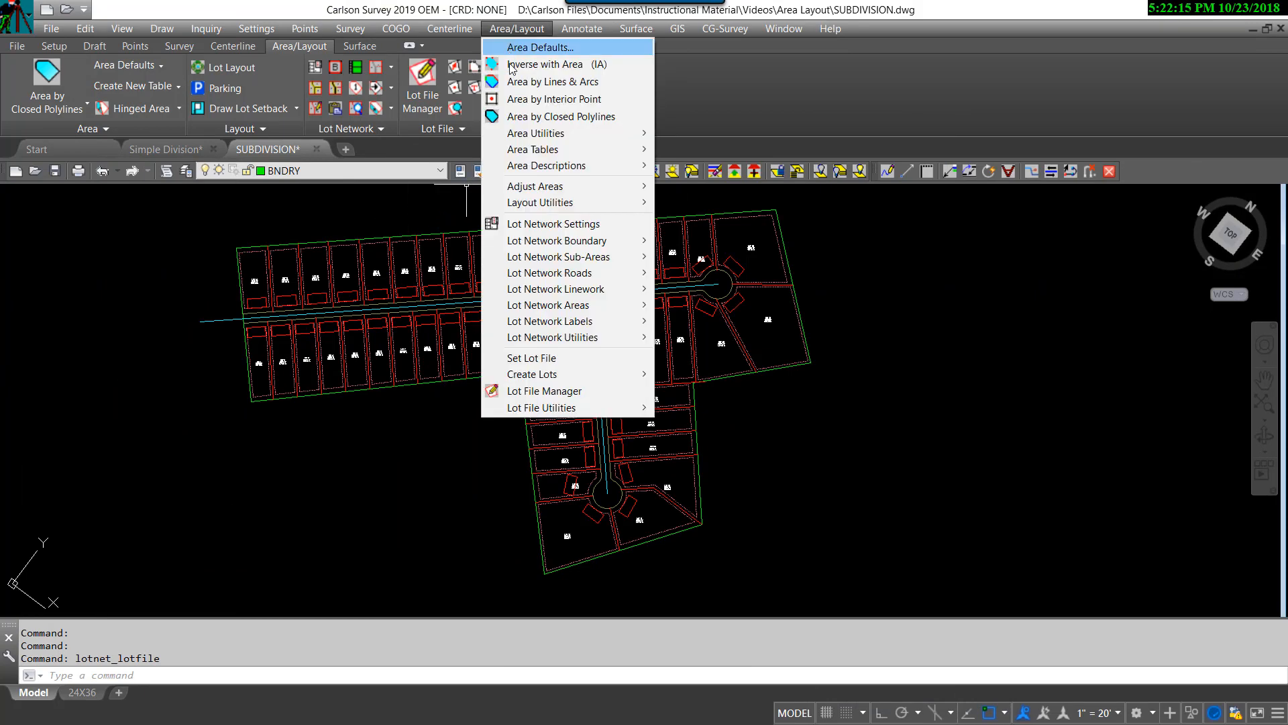
mouse_move(547, 340)
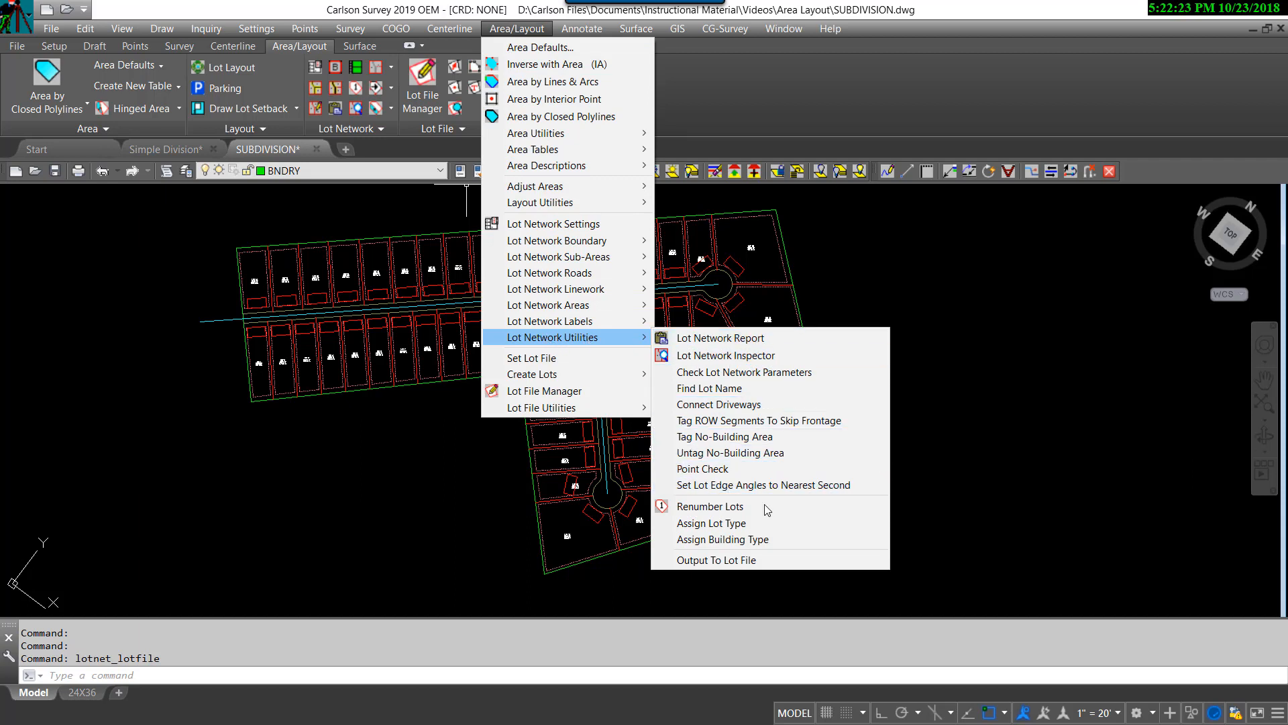
click(735, 561)
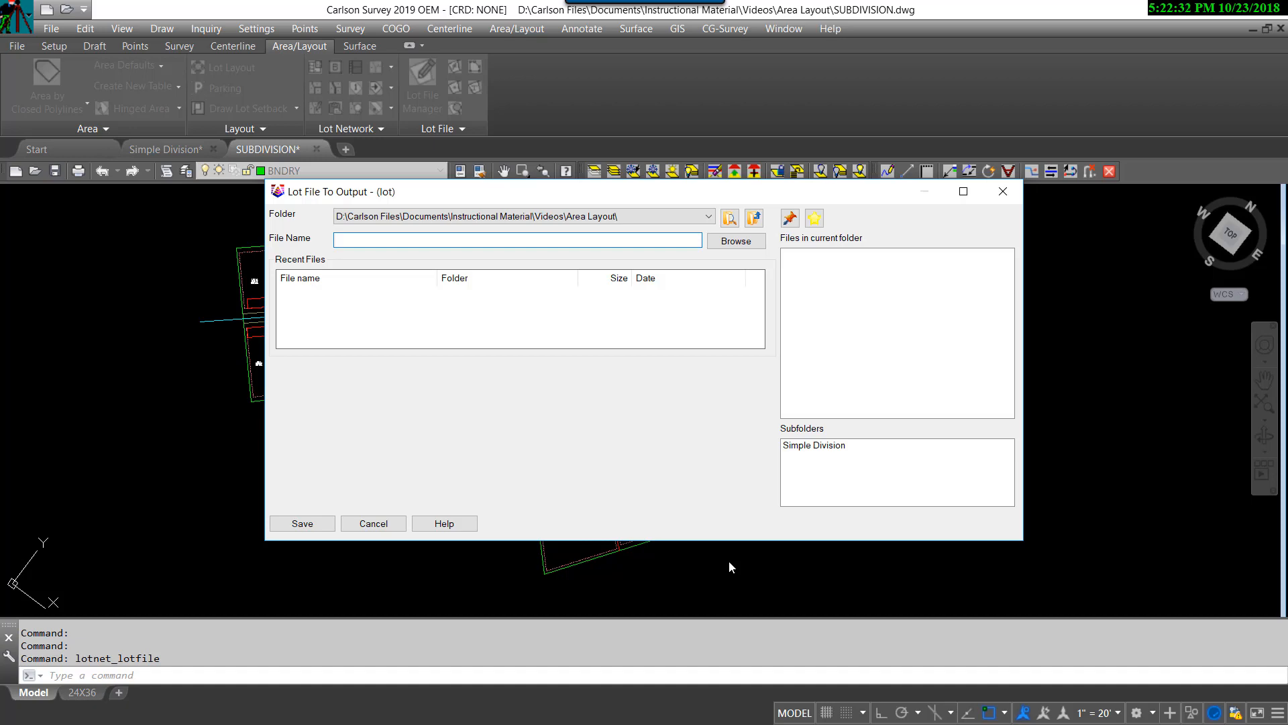
text(SUBDIVISION)
key(Return)
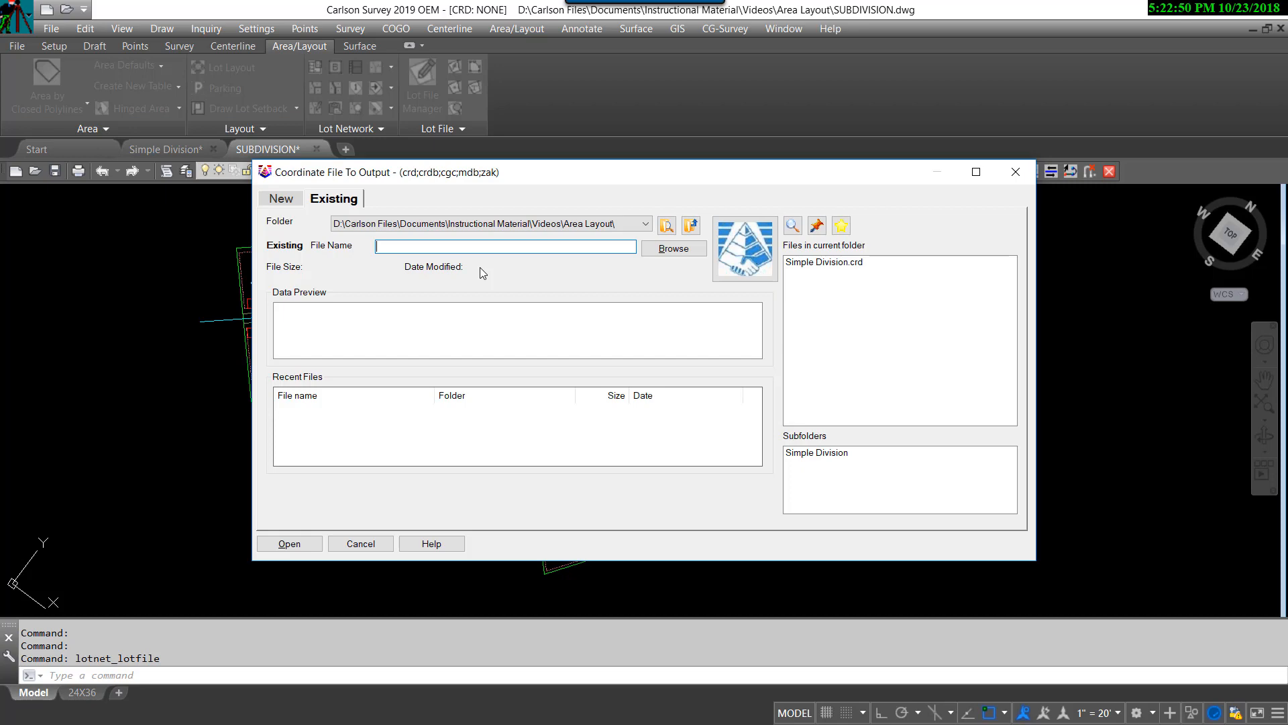
text(SUBDIVISION)
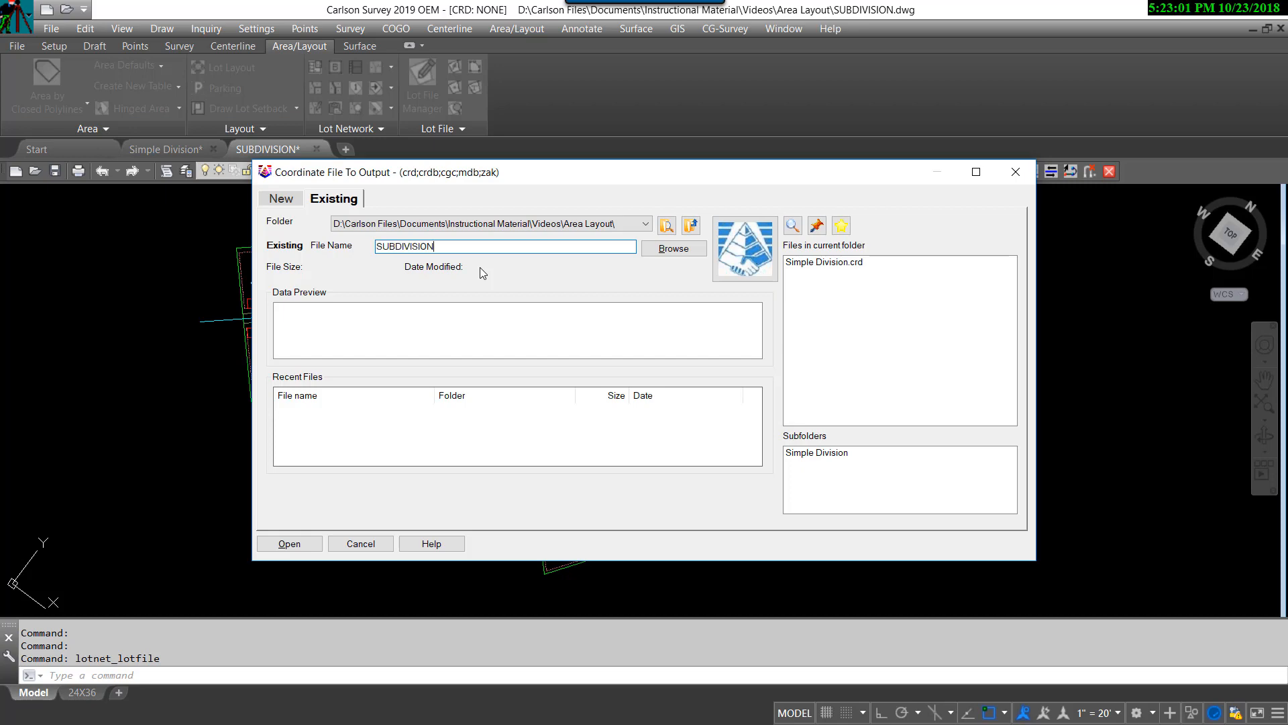
key(Return)
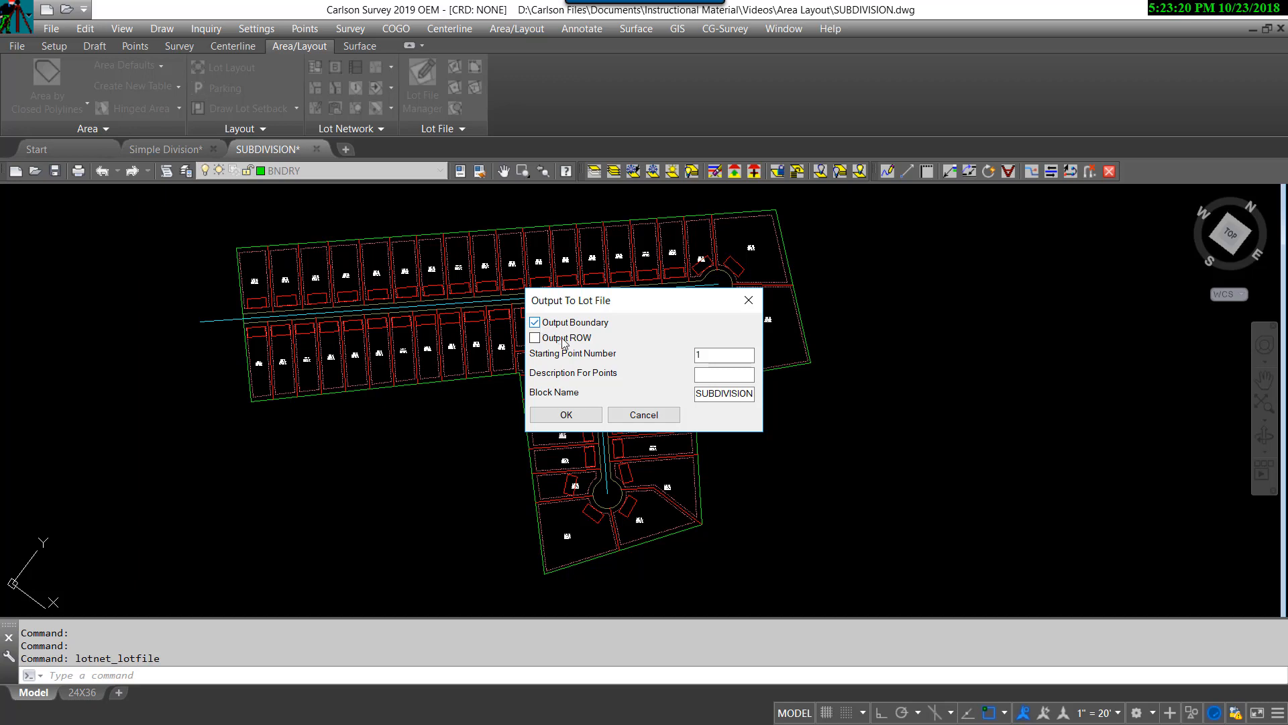
Step: Output the boundary, ROW and lots from starting point number 1, with point description LOT and block name SUBDIVISION
click(546, 340)
click(720, 375)
click(561, 416)
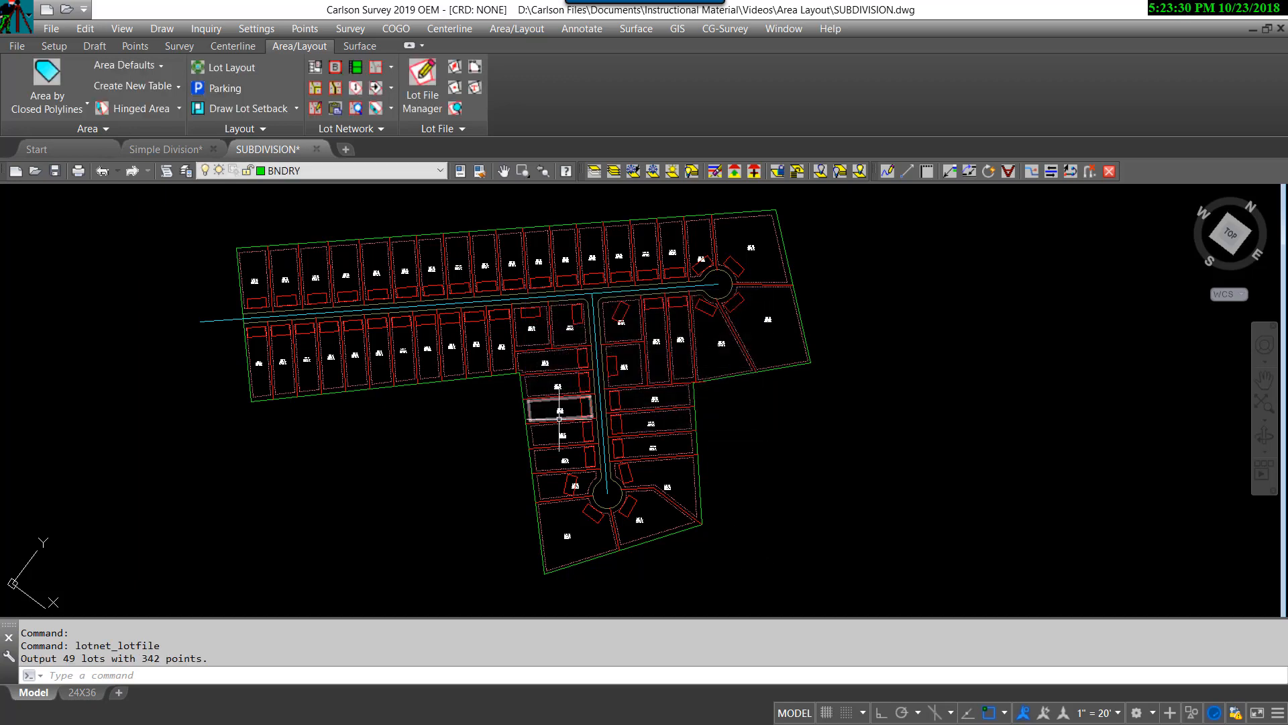
Step: Open the Subdivision.lot file in the Lot File Manager with SUBDIVISION.crd as the coordinate file to process
click(421, 75)
click(289, 544)
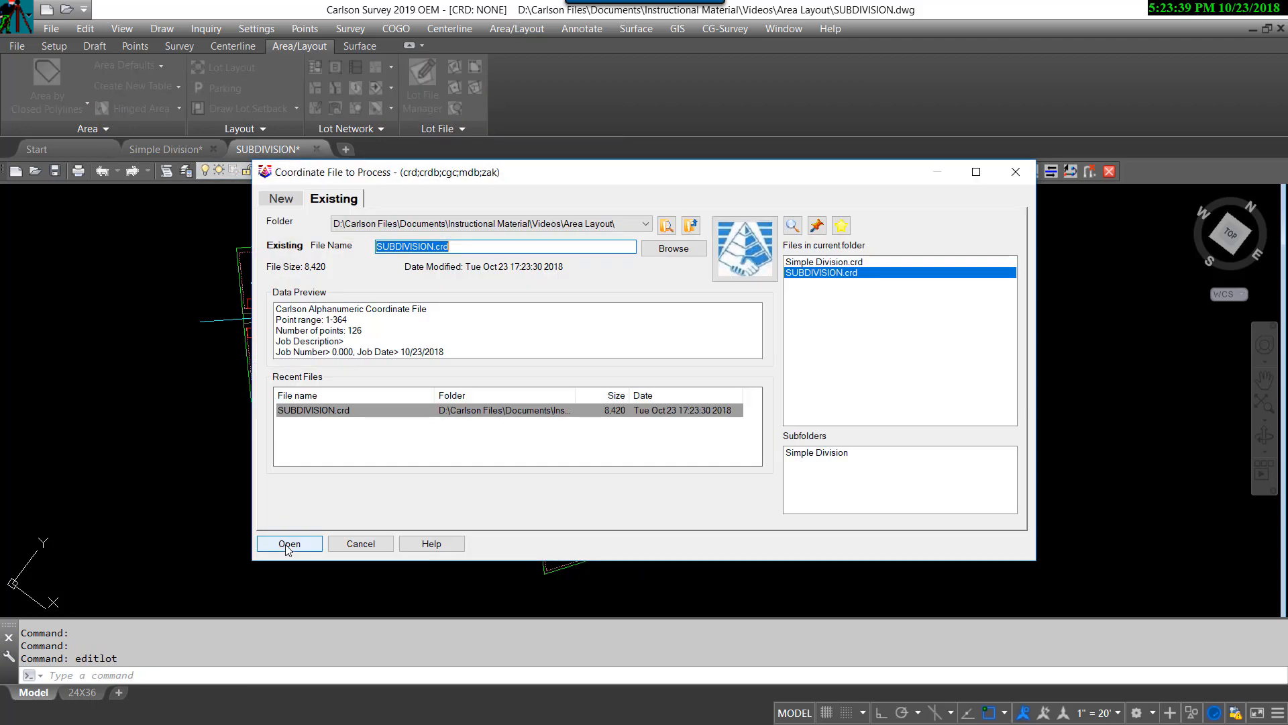
click(289, 543)
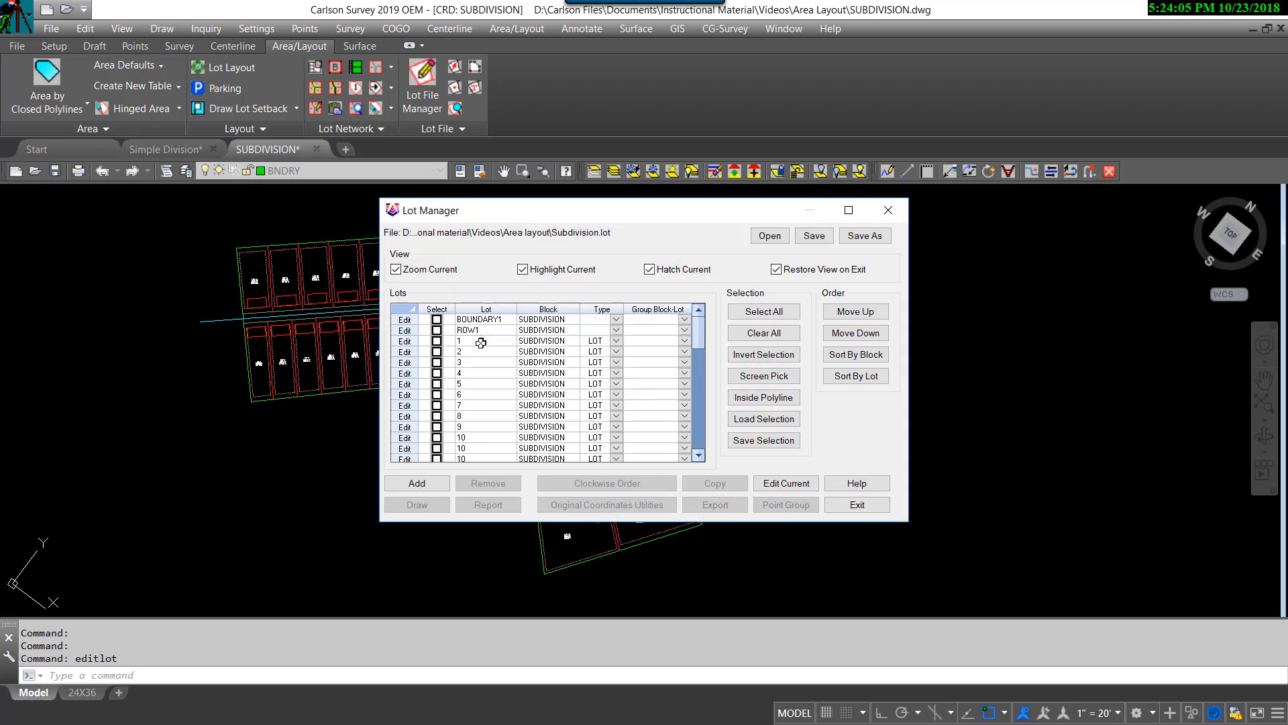
drag(646, 214, 612, 181)
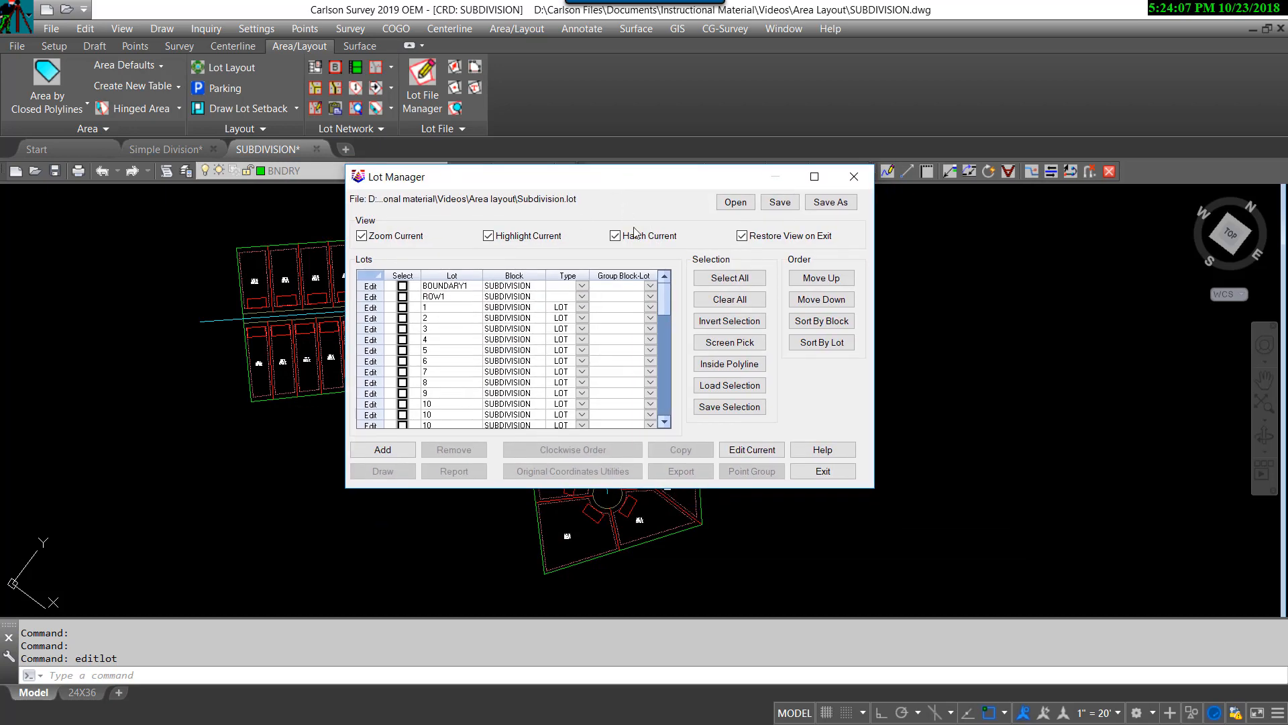
Step: Generate a legal description report for the BOUNDARY1 lot with the default writer settings, and close the report
click(401, 286)
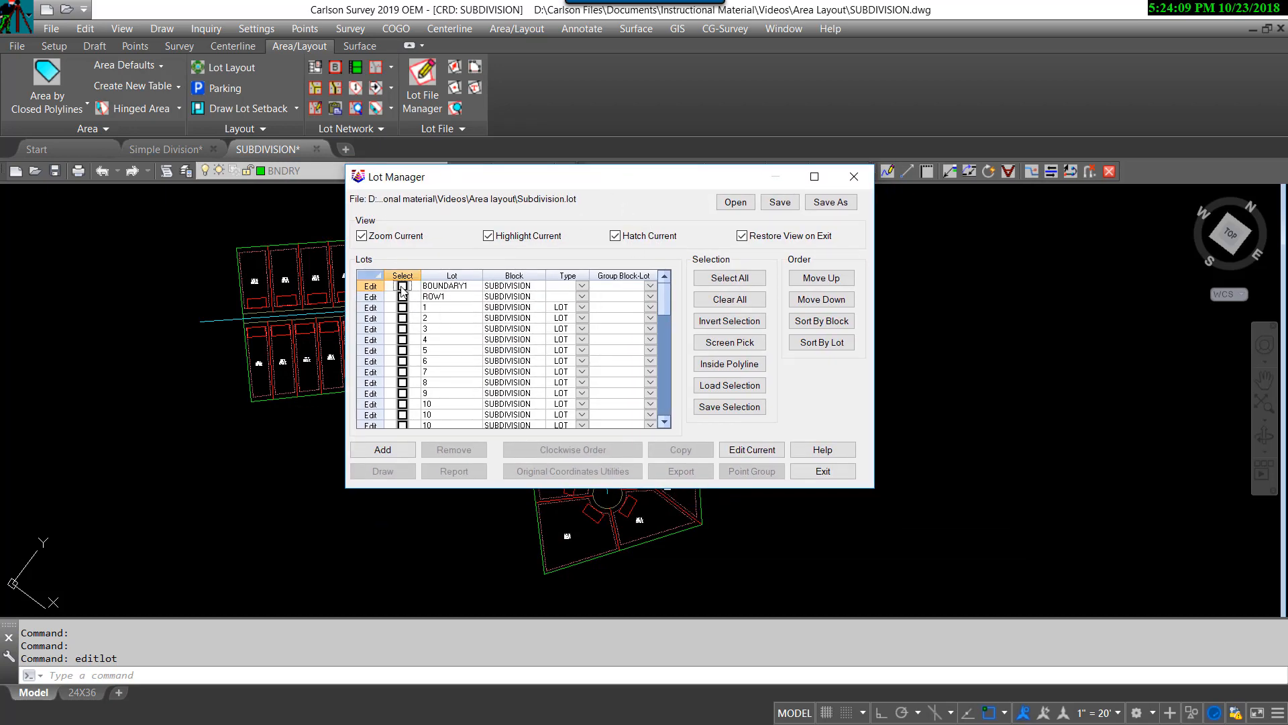
click(472, 473)
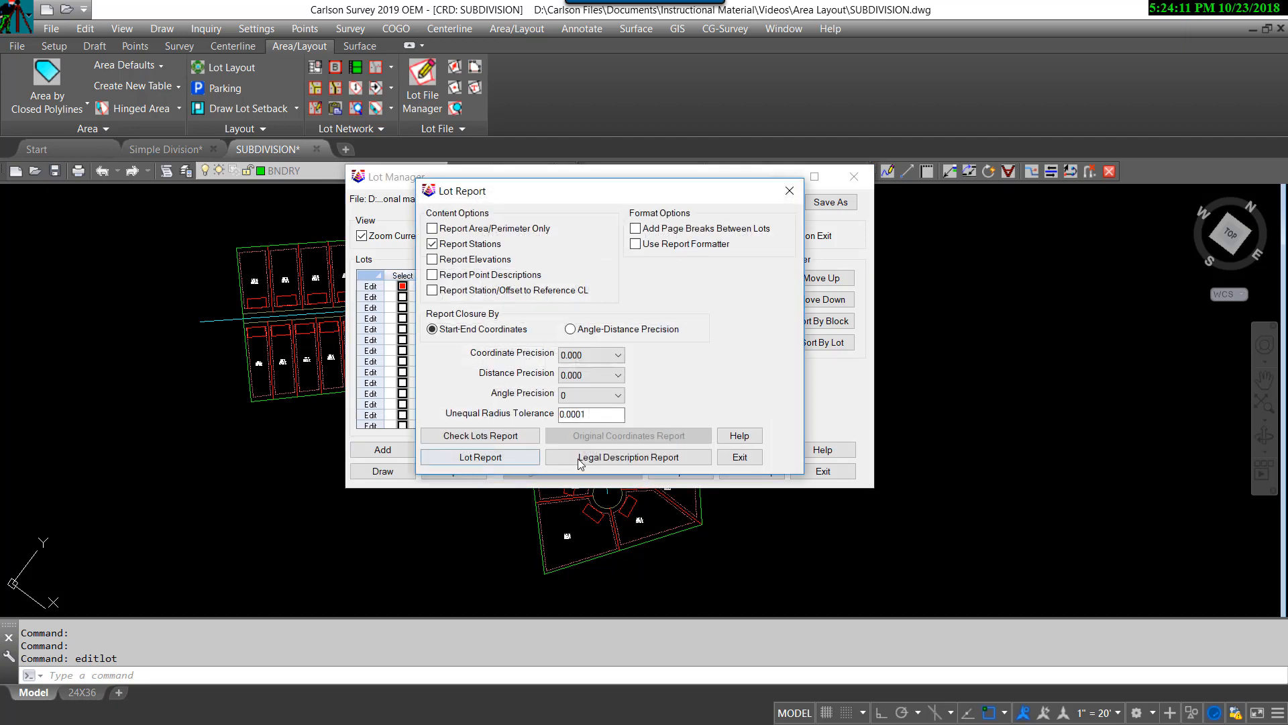
click(601, 457)
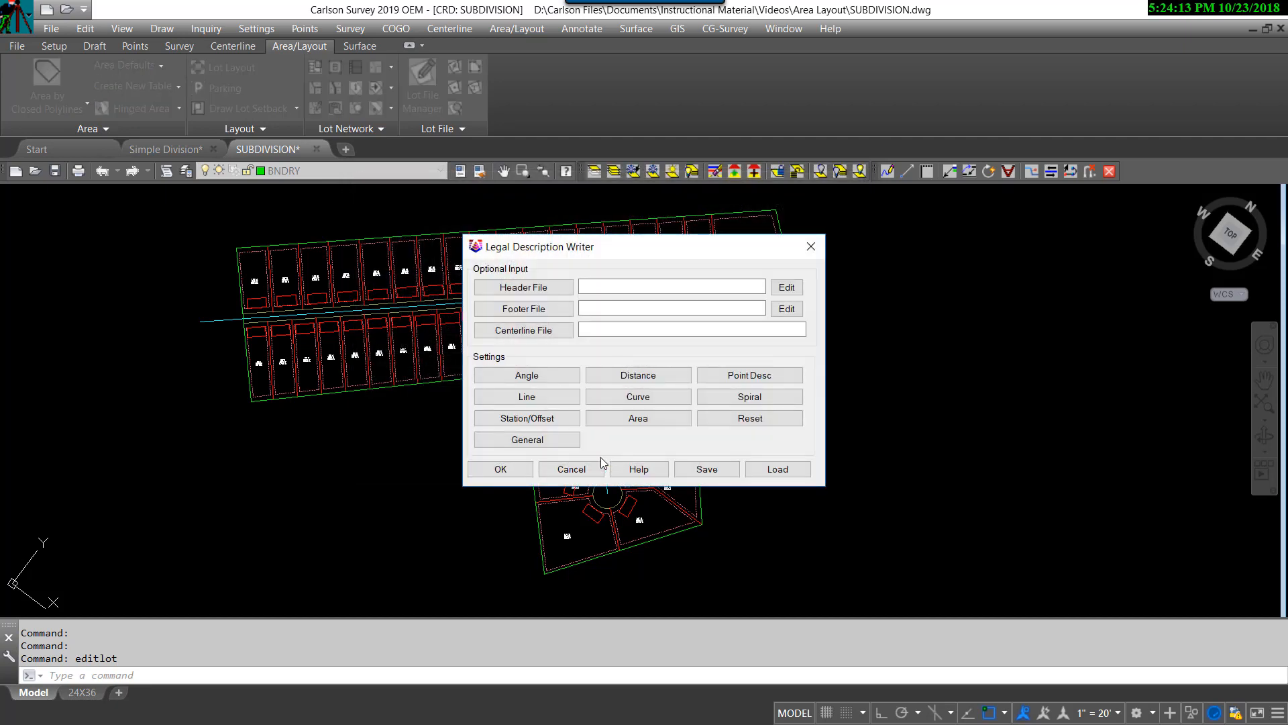
click(521, 468)
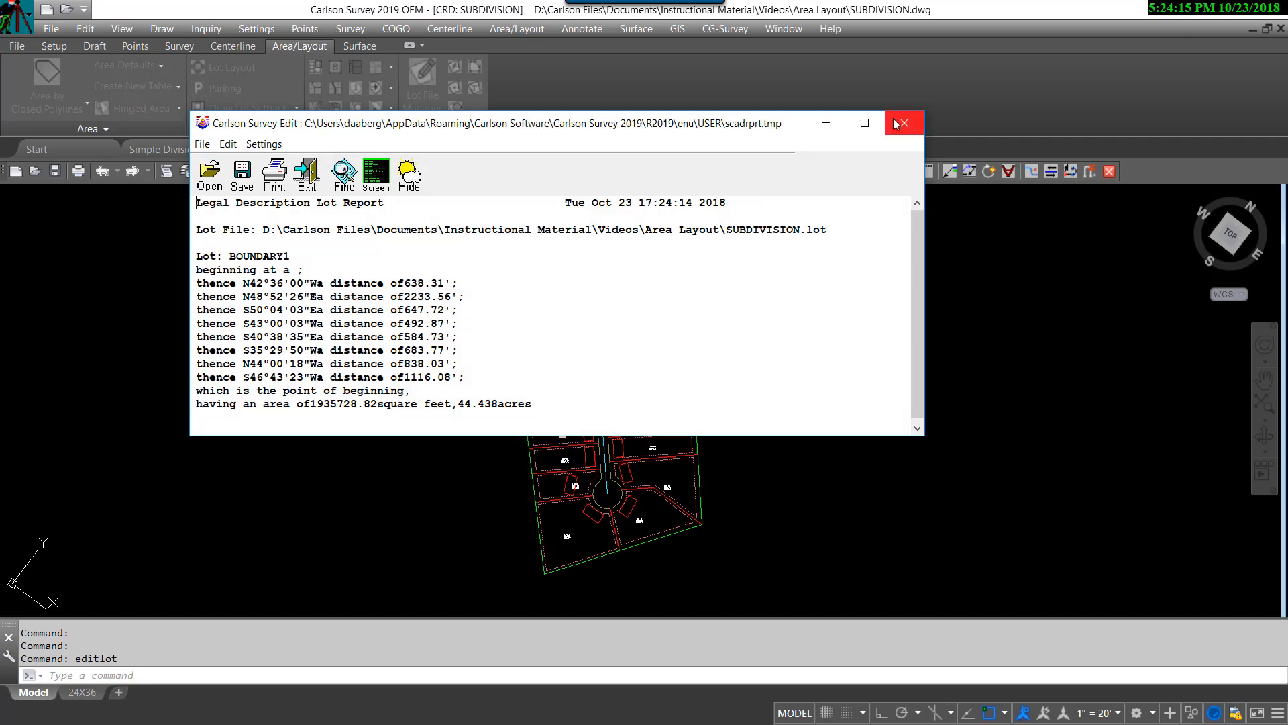
click(904, 124)
Step: Set all lots to draw as closed polylines with points, turning off line and area labels, hatching, erasing of previous entities and Esri attributes
click(417, 505)
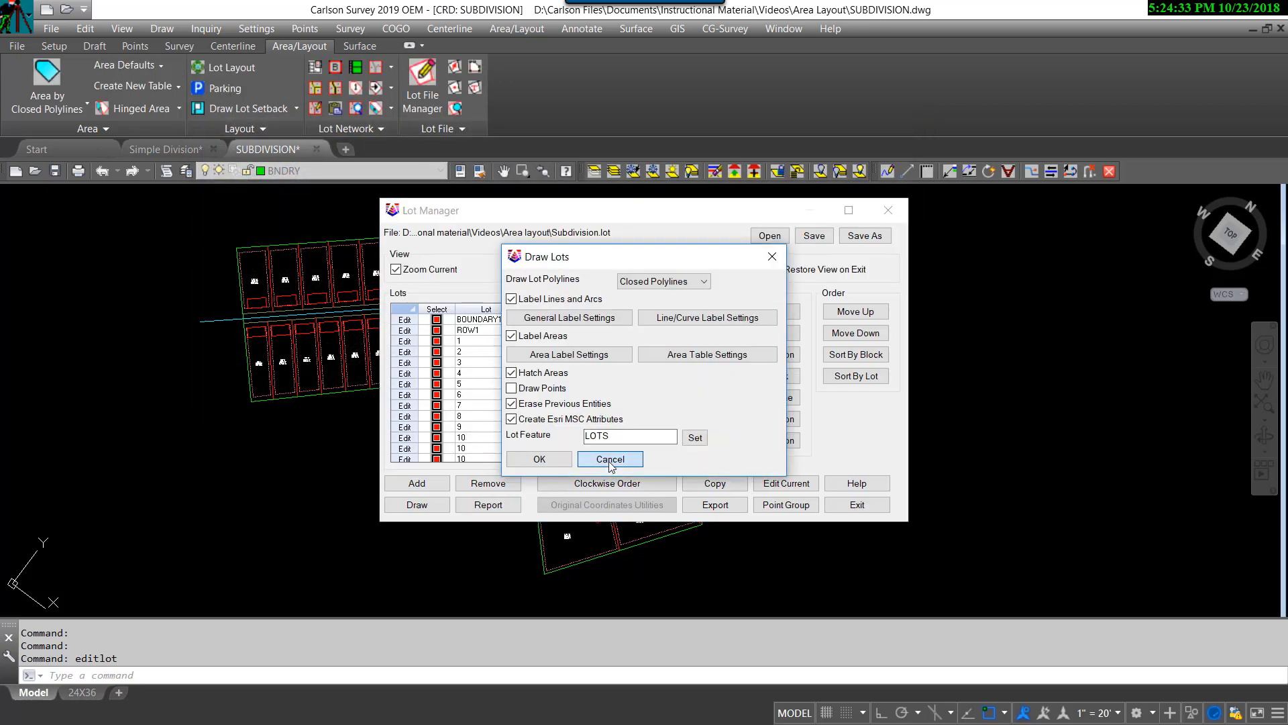
click(608, 462)
click(444, 503)
click(512, 299)
click(512, 336)
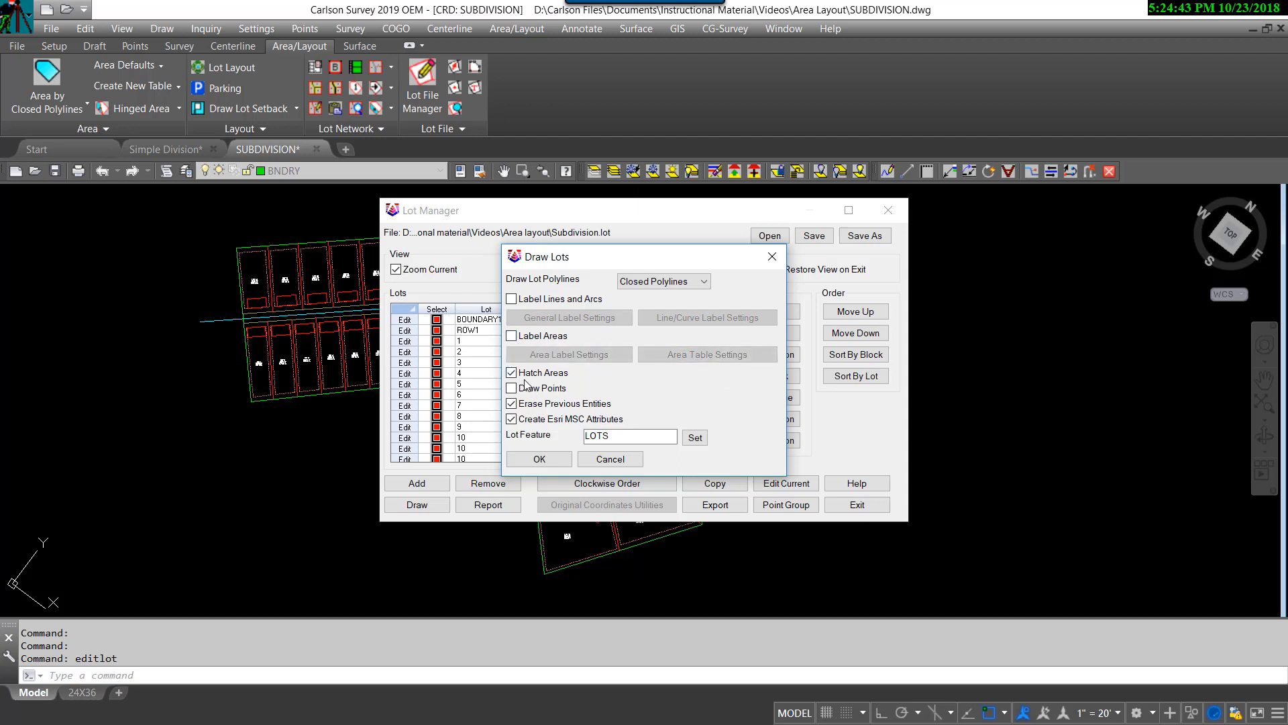
click(527, 373)
click(525, 405)
click(529, 419)
click(522, 389)
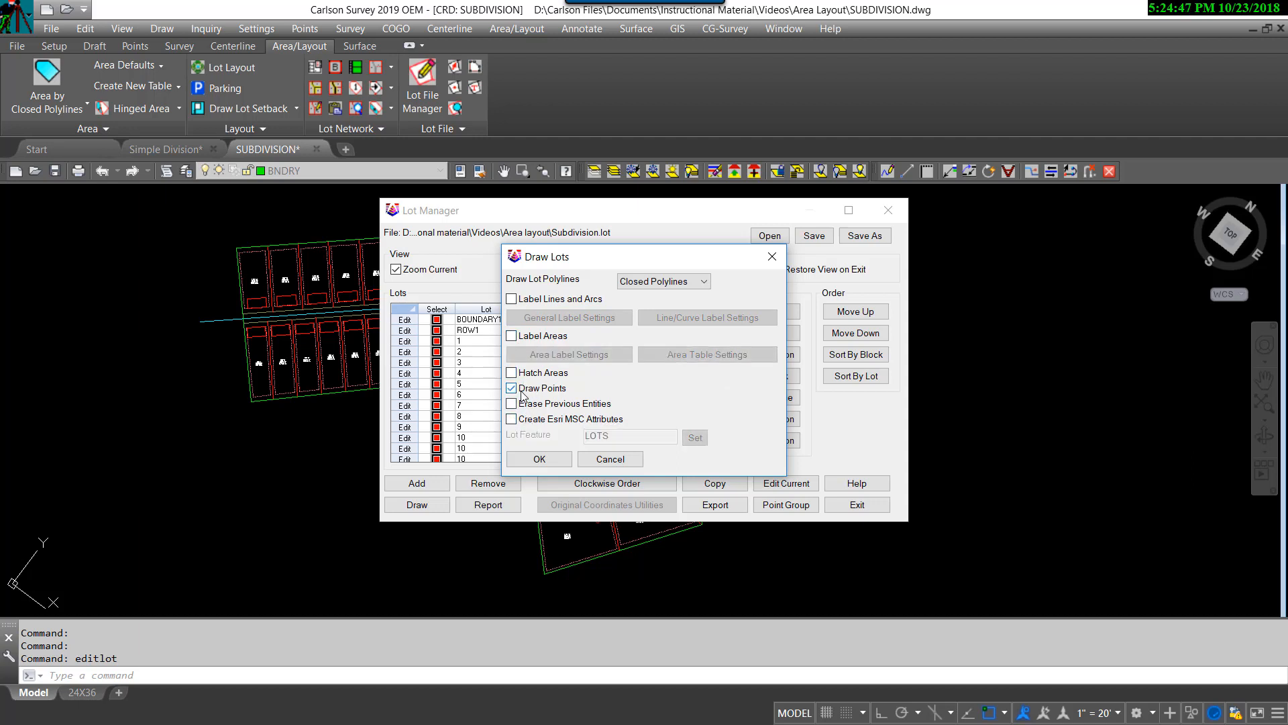
Step: Draw the selected lots with their points, exit the Lot Manager, and inspect the points at the lot corners
click(540, 459)
click(663, 406)
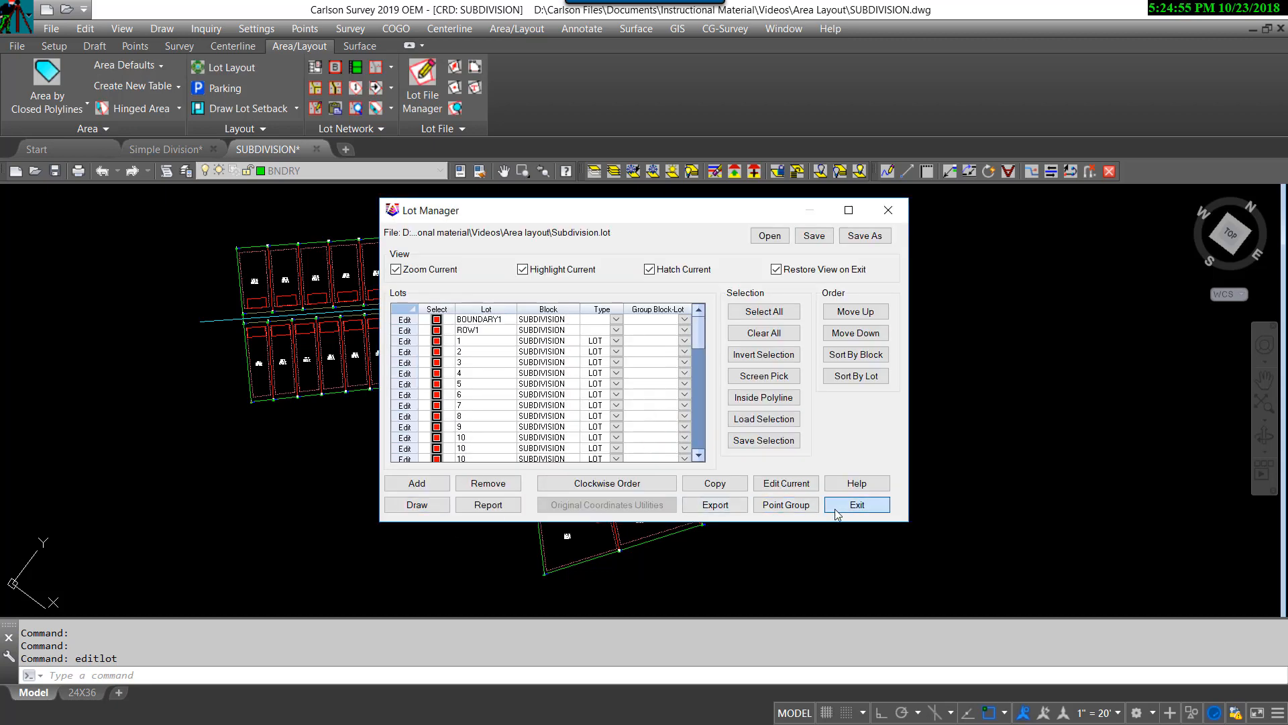
click(834, 509)
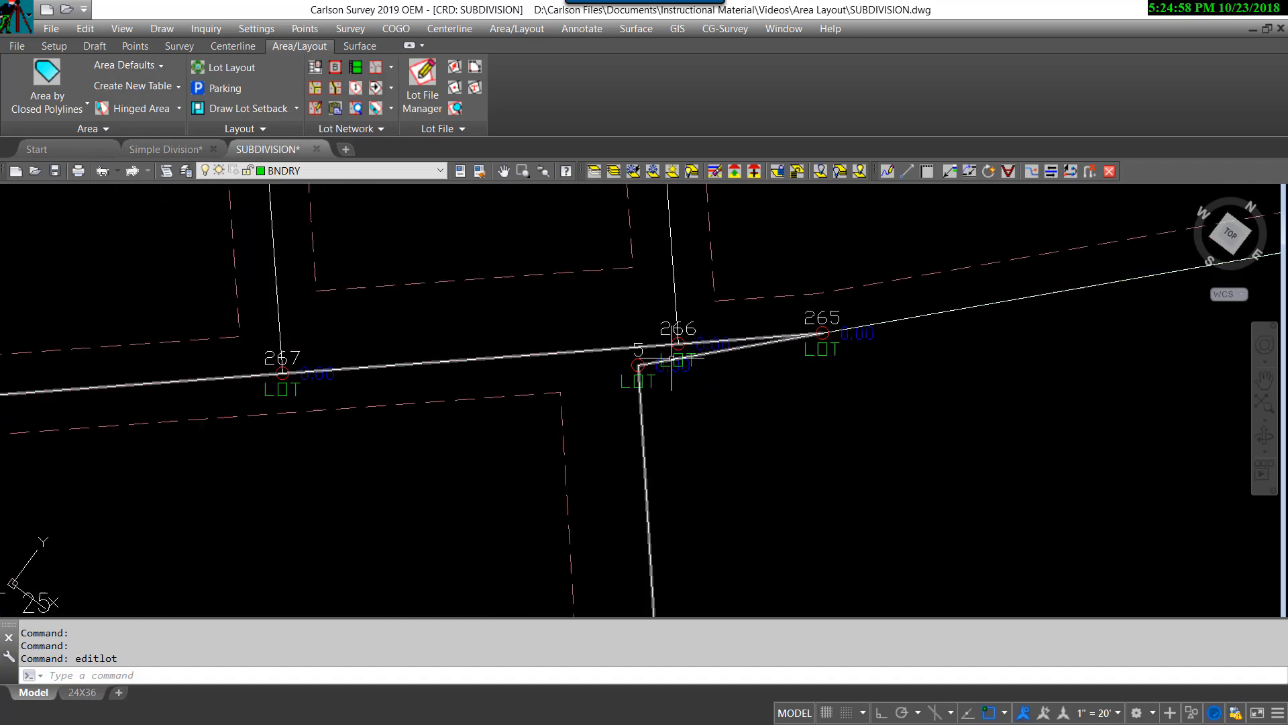
scroll(671, 357, up, 2)
middle_drag(416, 437, 868, 411)
scroll(869, 411, down, 6)
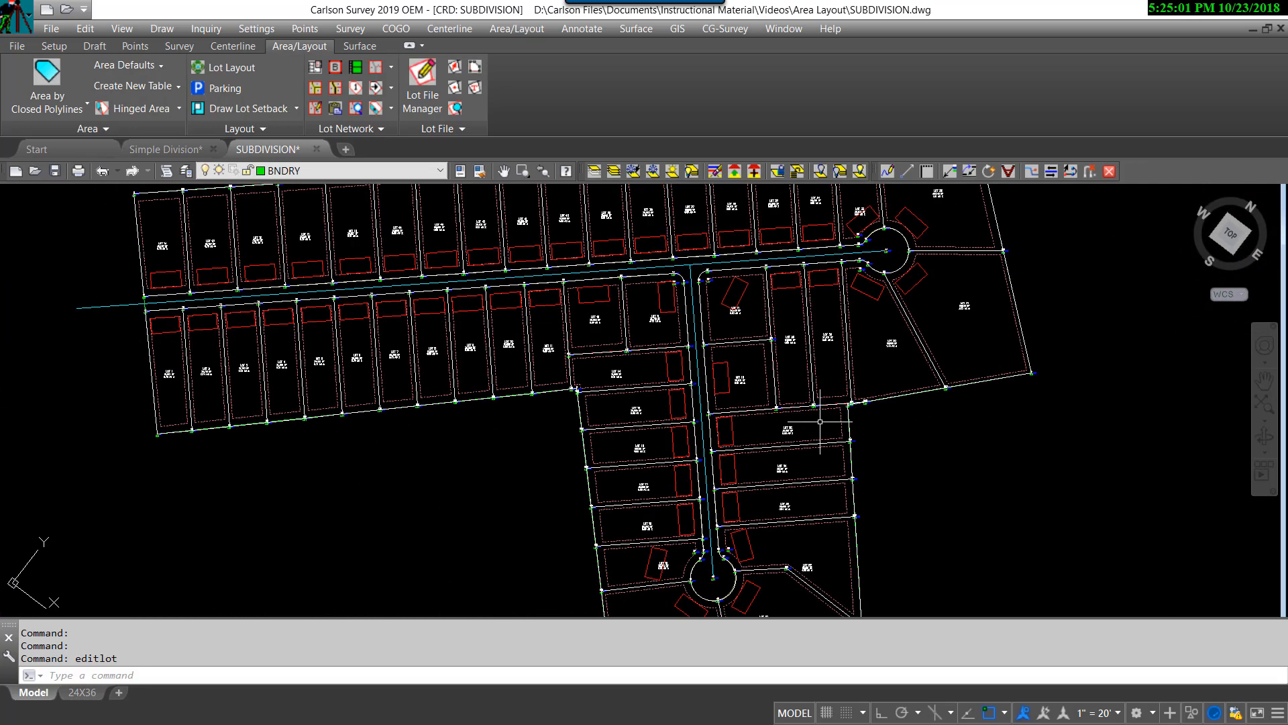
scroll(820, 422, down, 3)
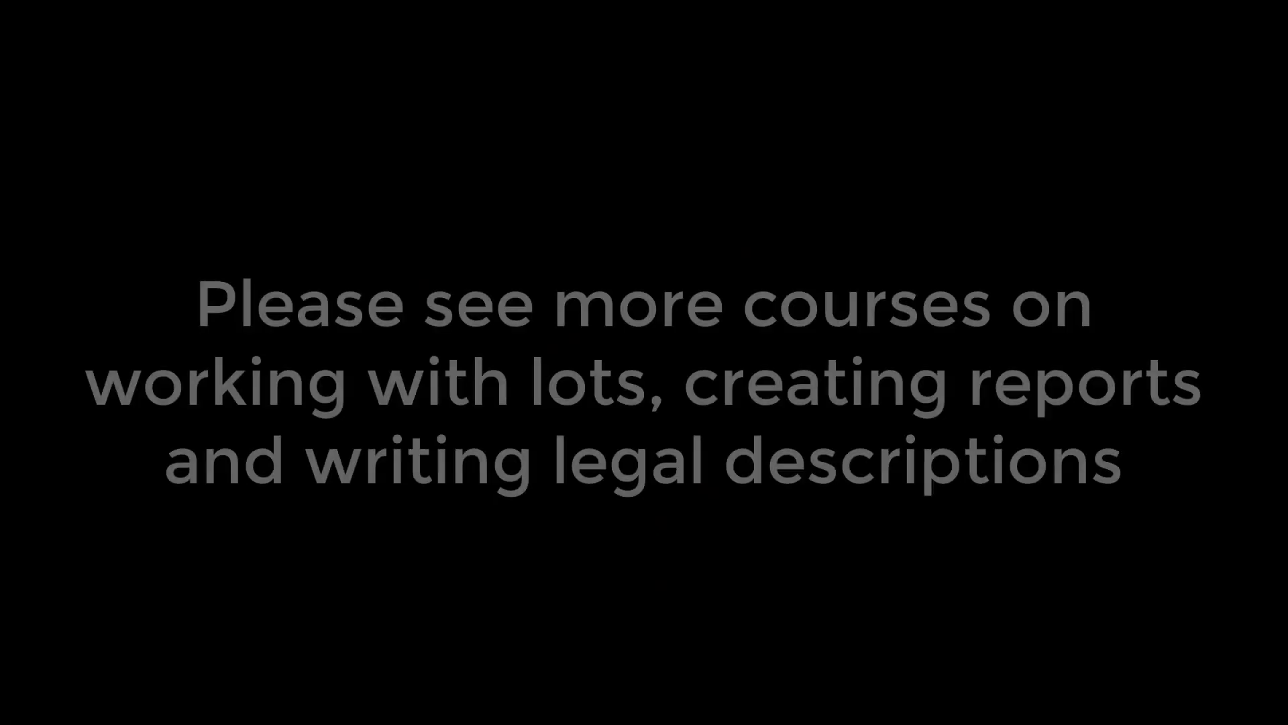